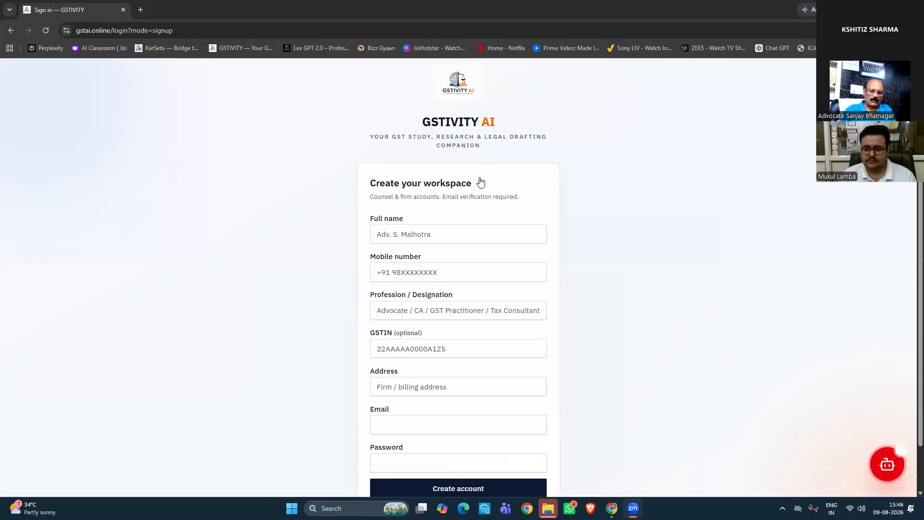
scroll(466, 94, down, 1)
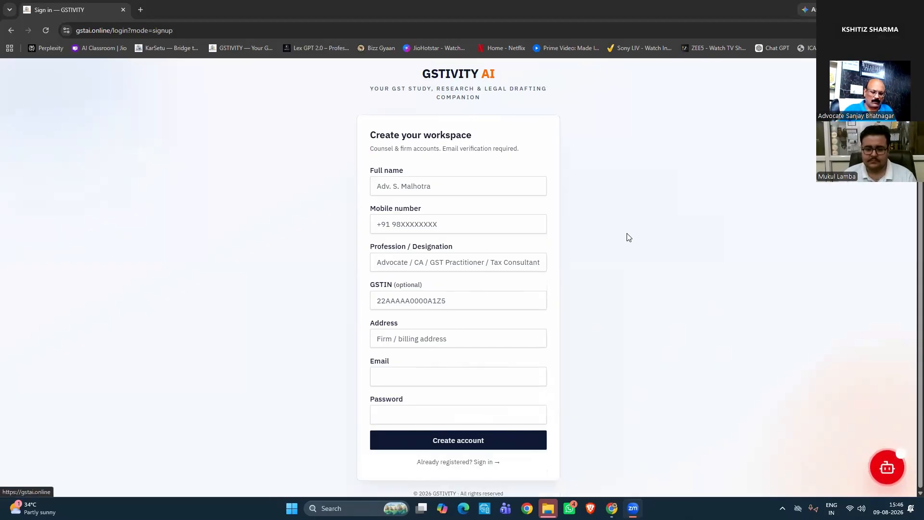
scroll(628, 236, up, 1)
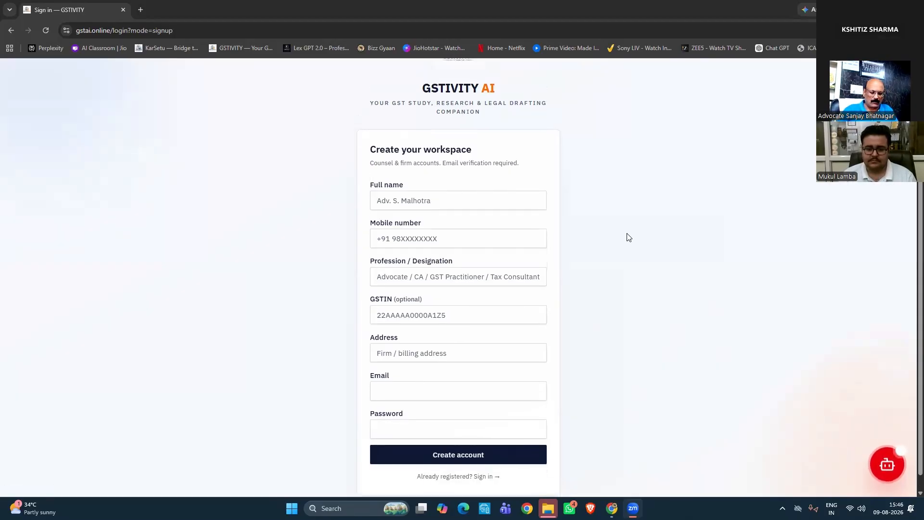
scroll(610, 355, down, 1)
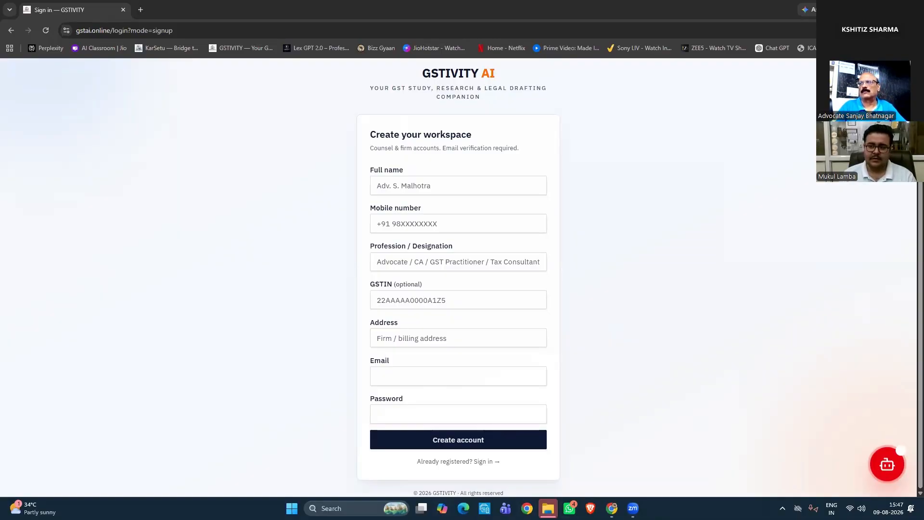
click(612, 508)
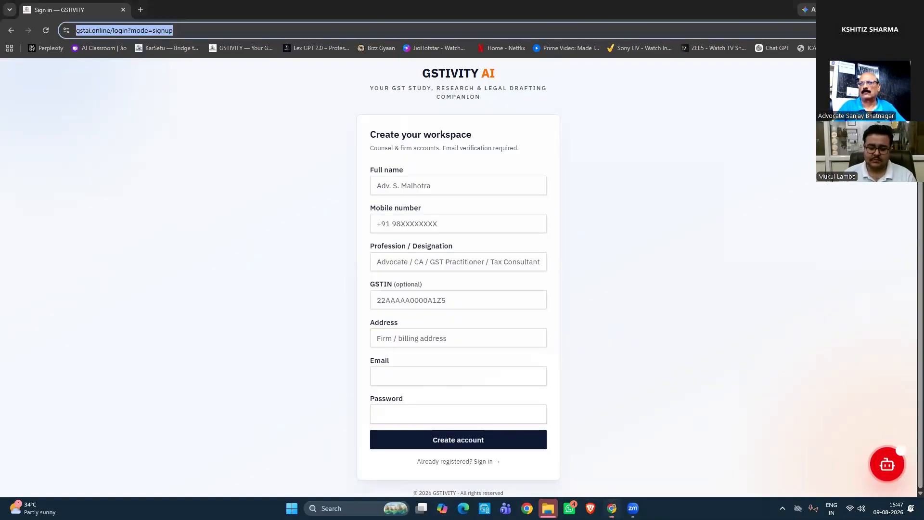
click(633, 508)
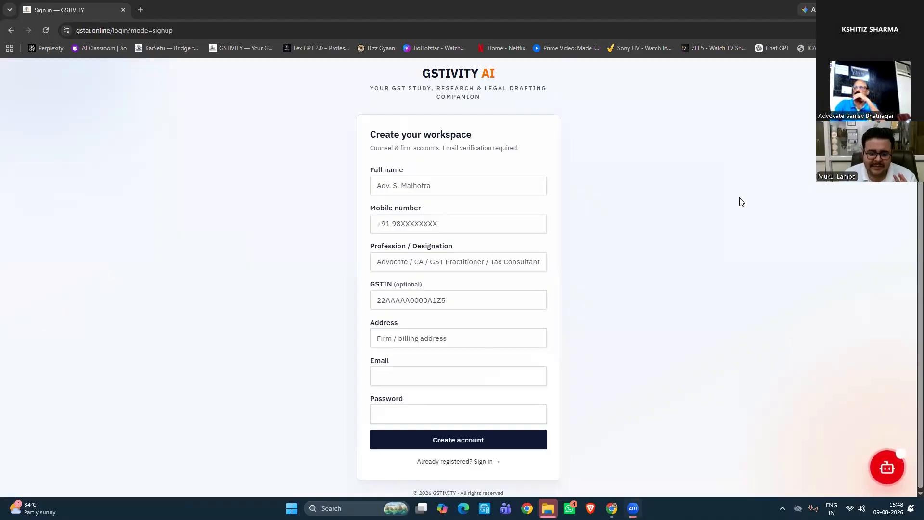
Sign in to the existing account with its email and account password, and open the Assessments & Notices module
click(485, 460)
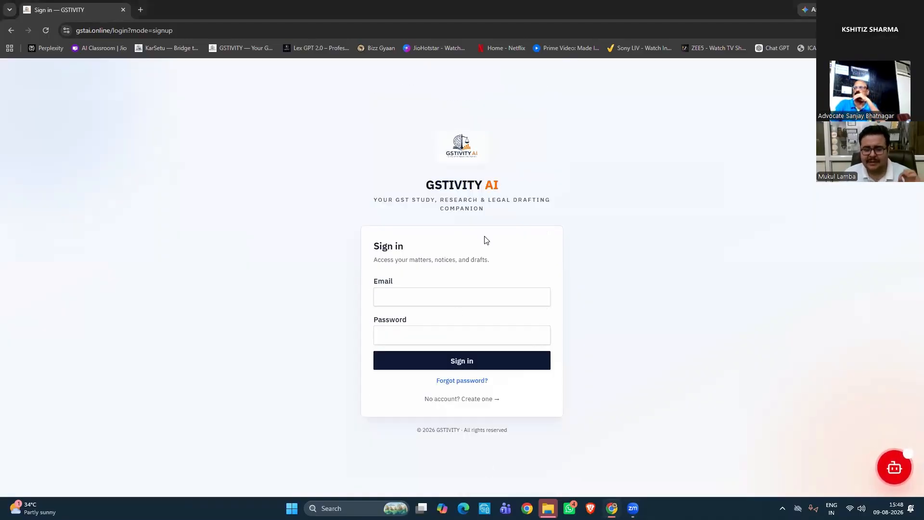
click(453, 308)
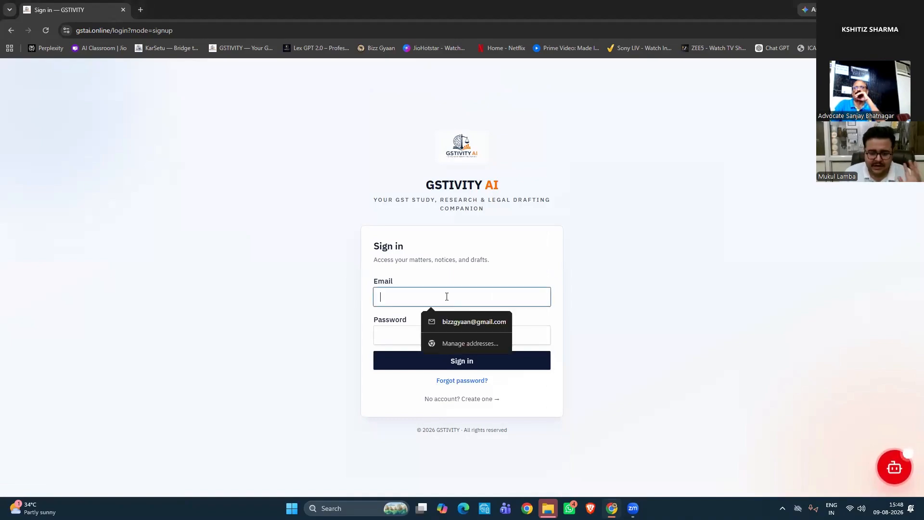
click(449, 321)
click(438, 330)
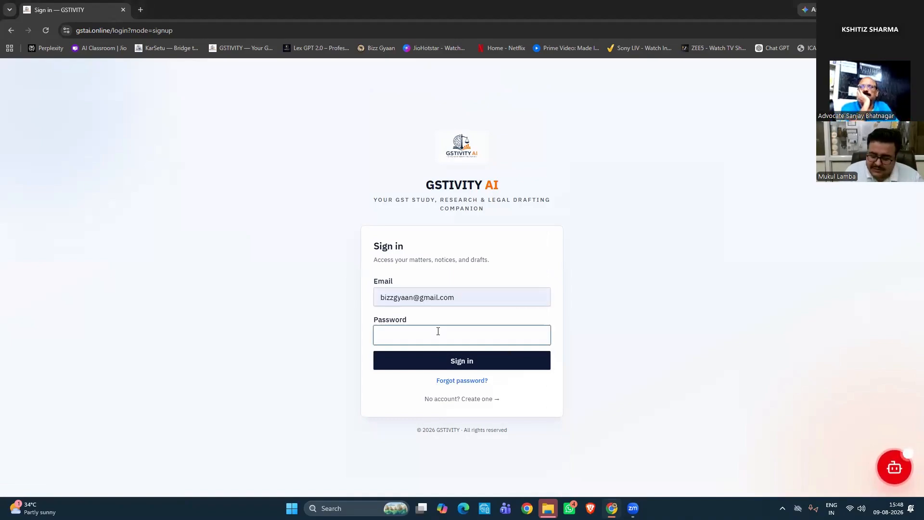
text(••••••)
key(Return)
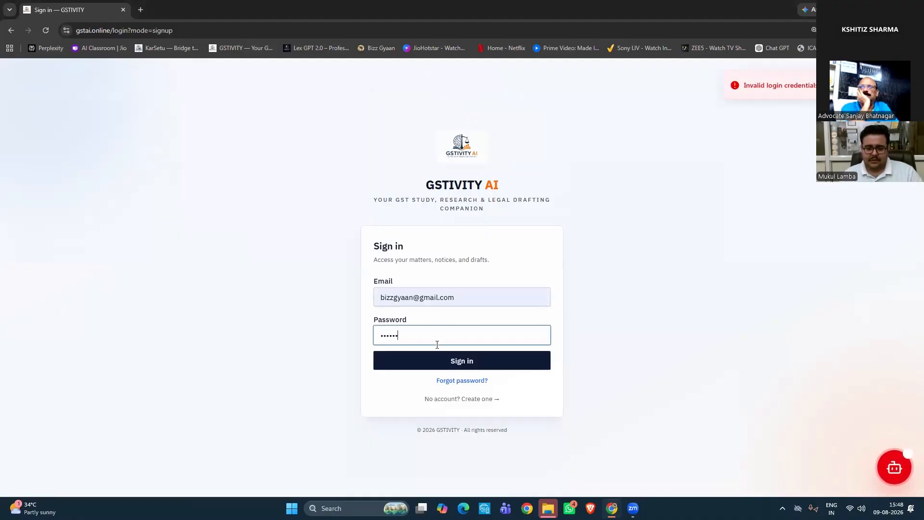
text(••)
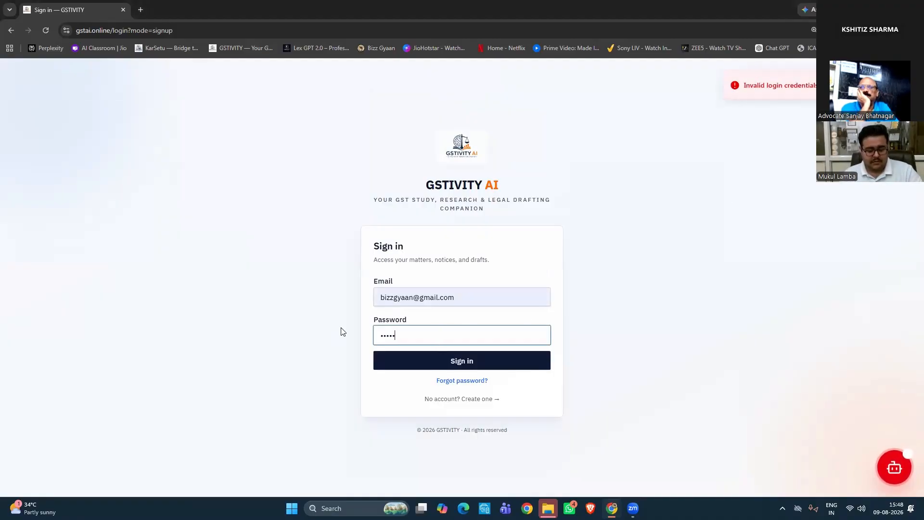
click(408, 358)
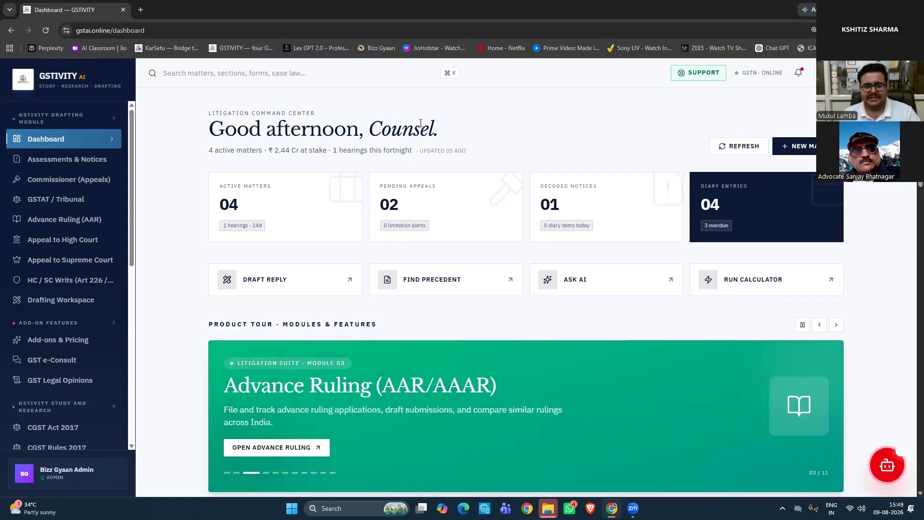
click(81, 168)
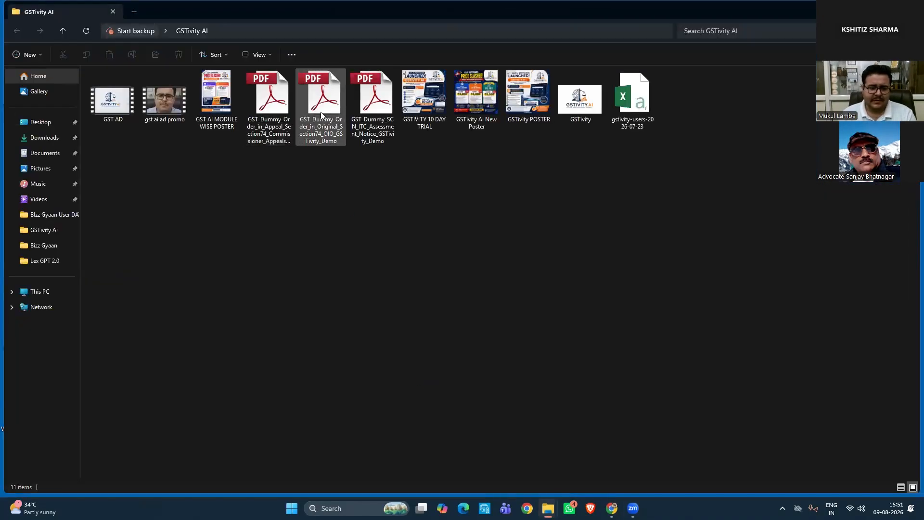
Open GST_Dummy_SCN_ITC_Assessment_Notice_GSTivity_Demo.pdf from the GSTivity AI folder and read through all pages of the show cause notice
double_click(357, 112)
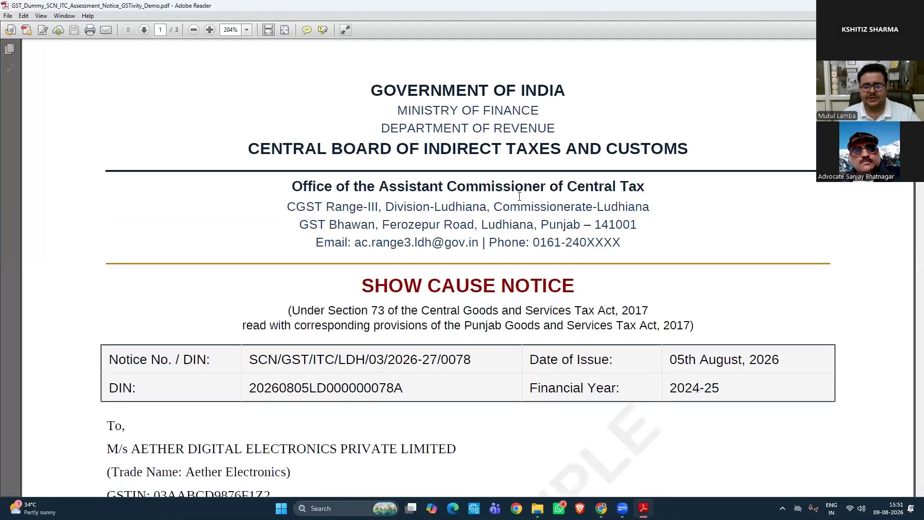
scroll(519, 197, down, 2)
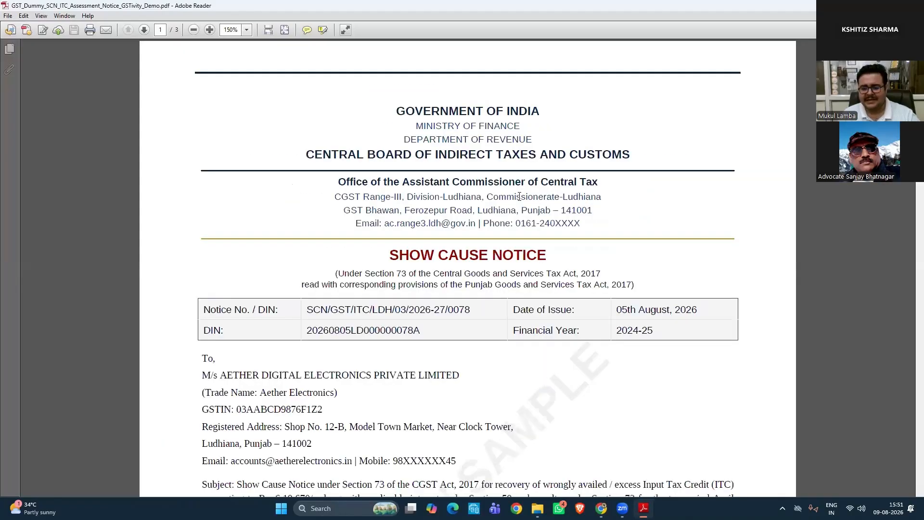
scroll(519, 196, down, 4)
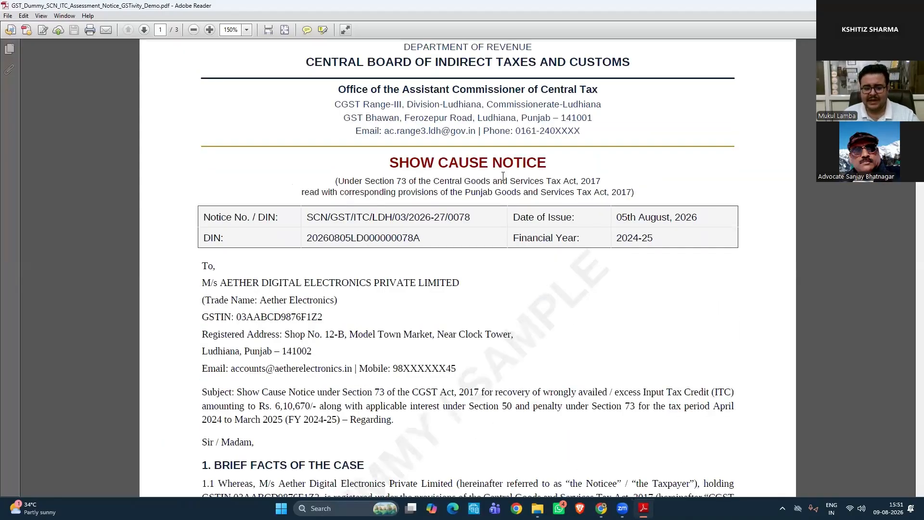
scroll(503, 176, down, 14)
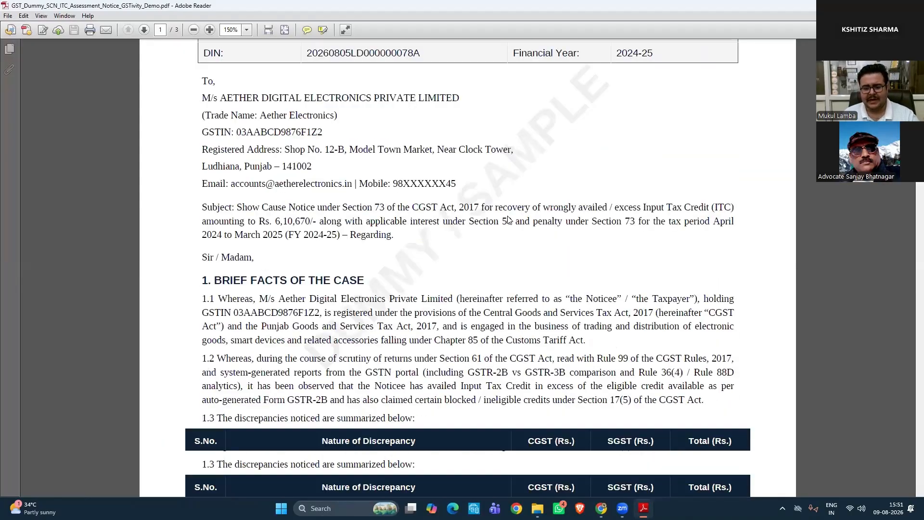
scroll(509, 220, down, 15)
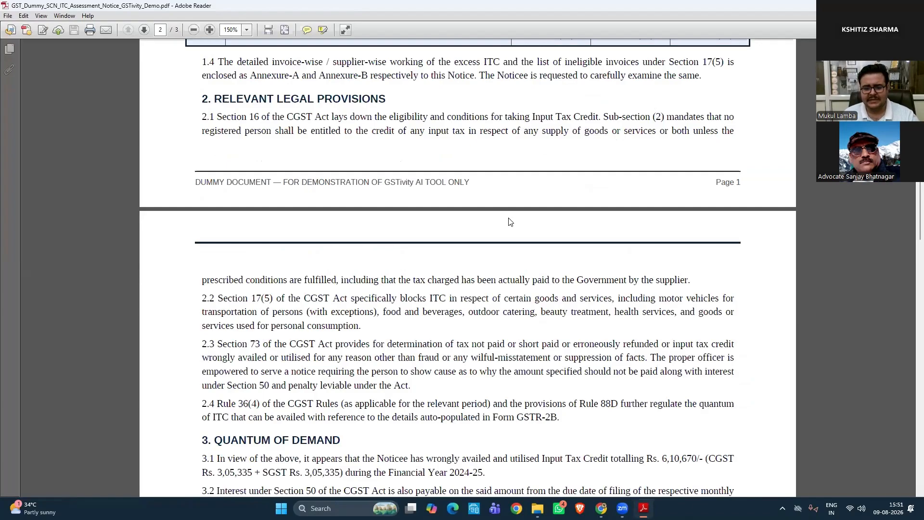
scroll(511, 222, down, 20)
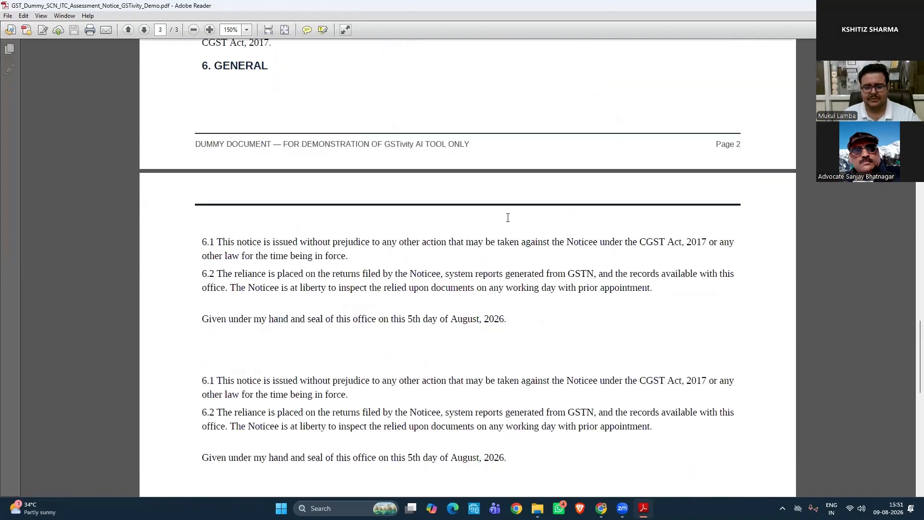
scroll(508, 218, down, 9)
scroll(508, 214, down, 4)
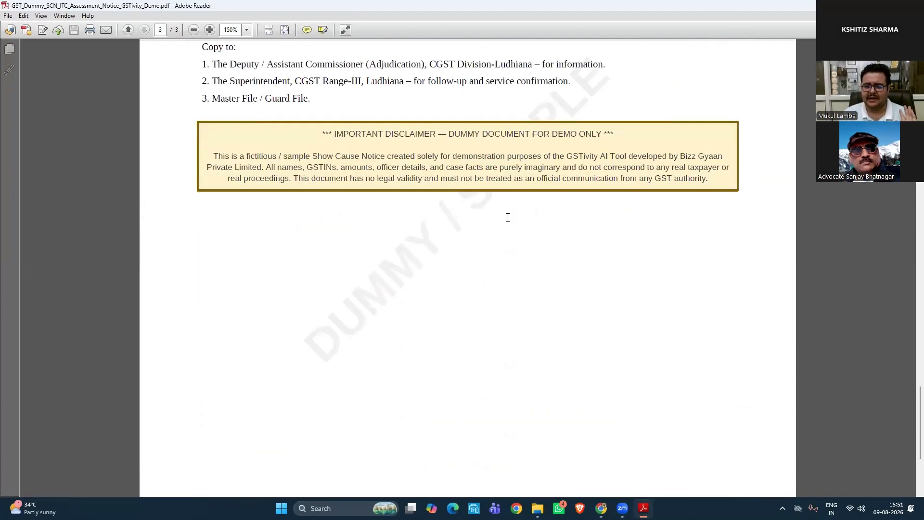
scroll(511, 222, up, 9)
scroll(511, 221, up, 20)
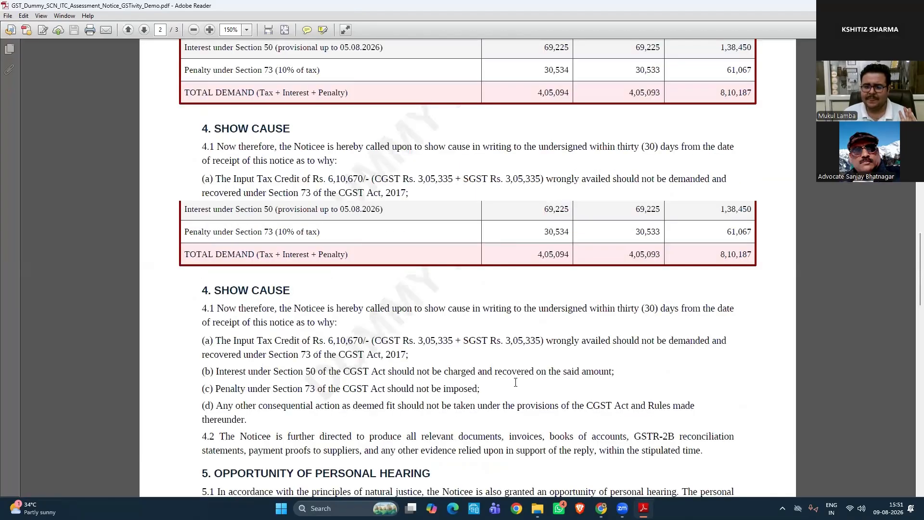
scroll(765, 226, up, 20)
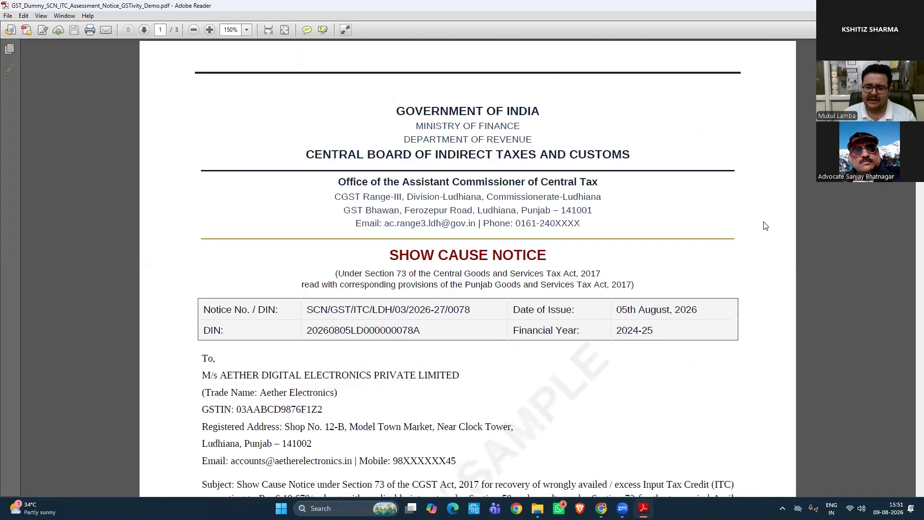
Switch back to Chrome and upload GST_Dummy_SCN_ITC_Assessment_Notice_GSTivity_Demo from the Desktop's GSTivity AI folder as a new notice
key(alt+Tab)
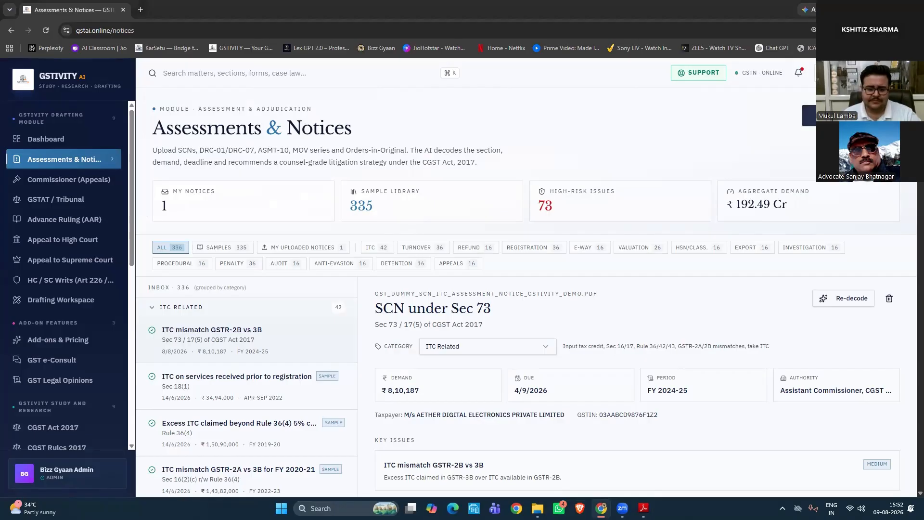
click(809, 116)
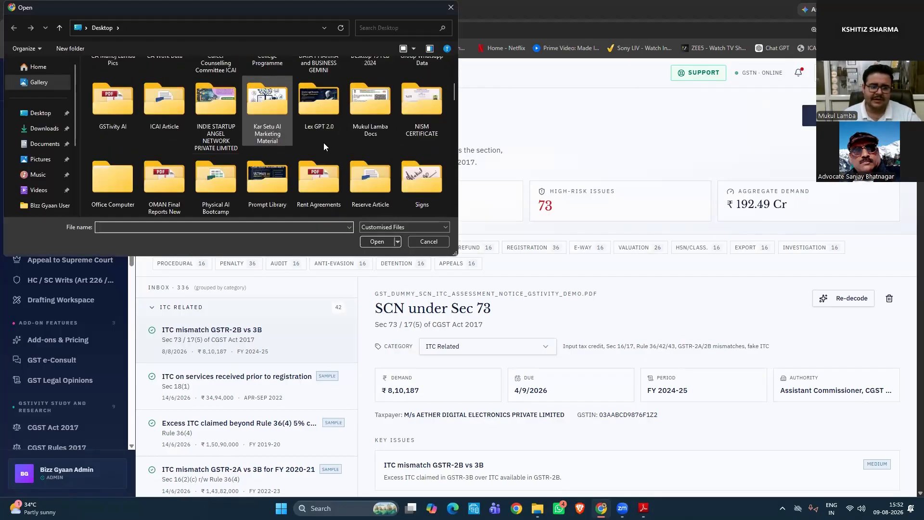
scroll(286, 133, down, 3)
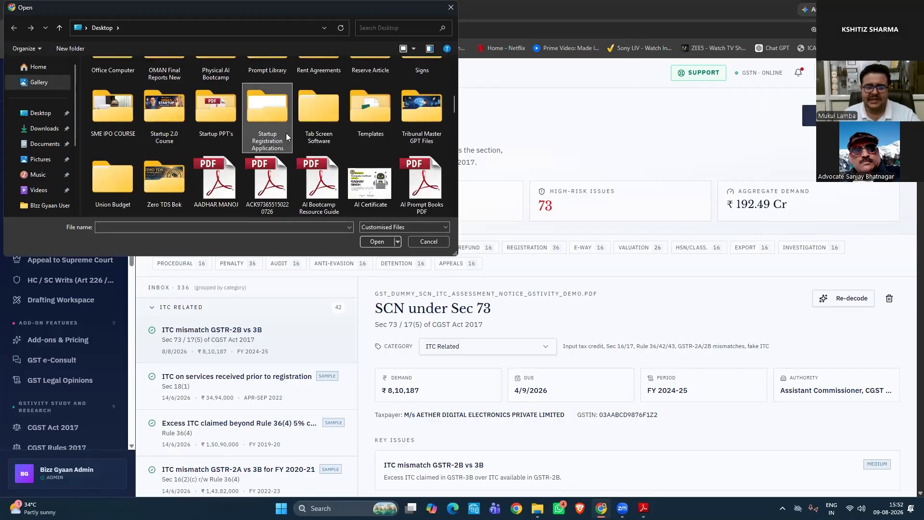
scroll(286, 133, down, 3)
scroll(286, 134, up, 6)
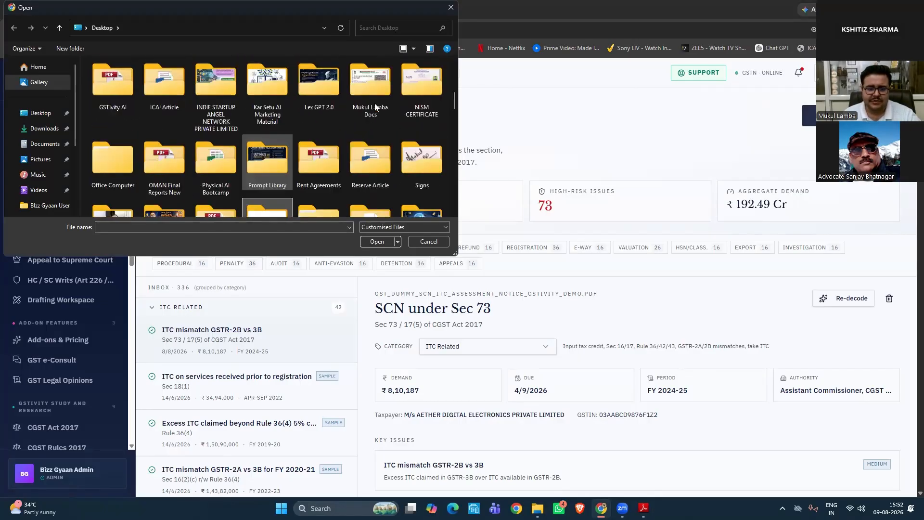
scroll(361, 109, down, 3)
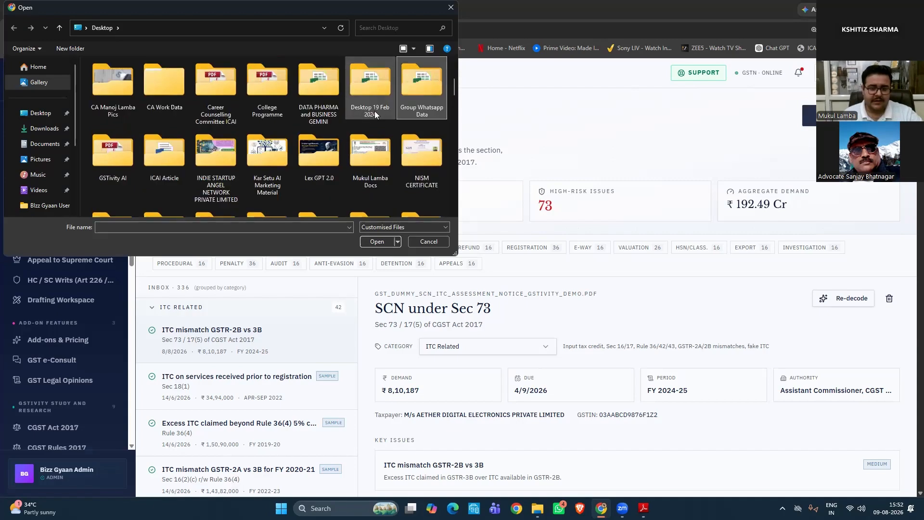
double_click(112, 150)
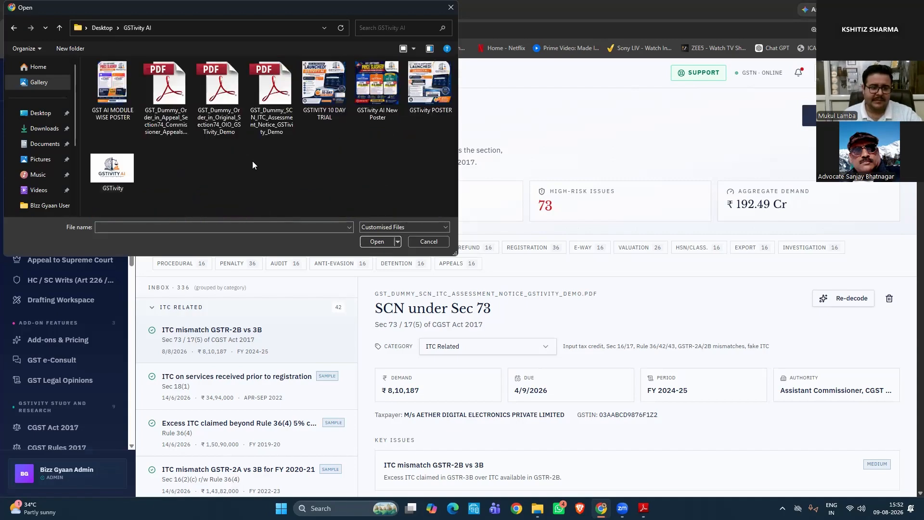
click(271, 118)
click(383, 242)
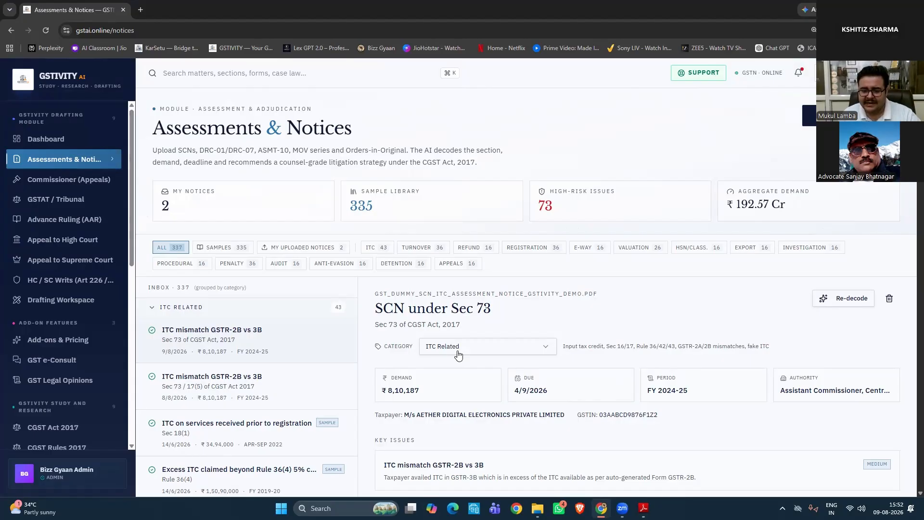
Review the uploaded notice's decoded demand, due date, period and key issues, and the drafting tone options for generating an AI reply
scroll(458, 355, down, 1)
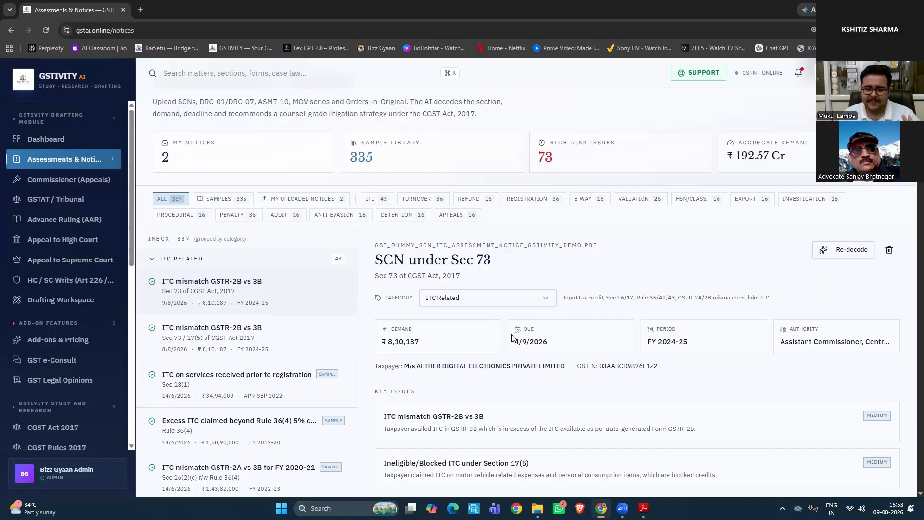
scroll(511, 337, down, 2)
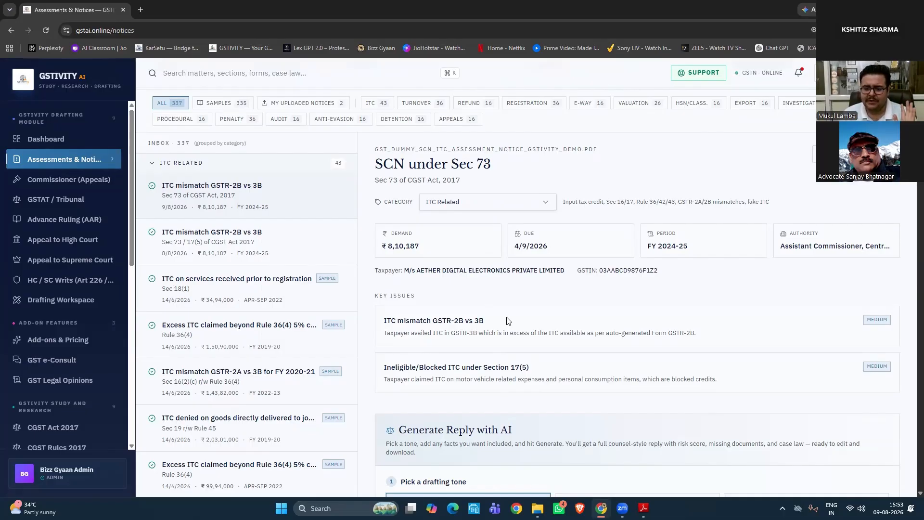
scroll(507, 321, down, 2)
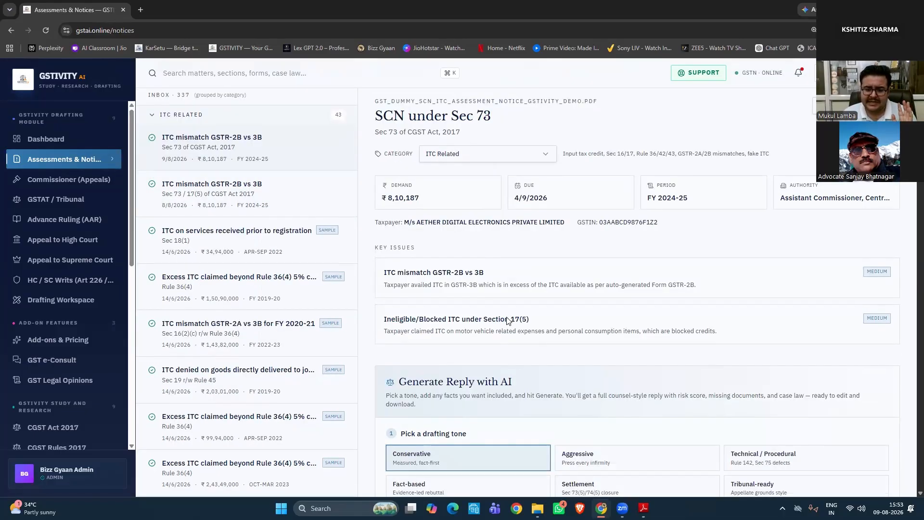
scroll(507, 321, down, 1)
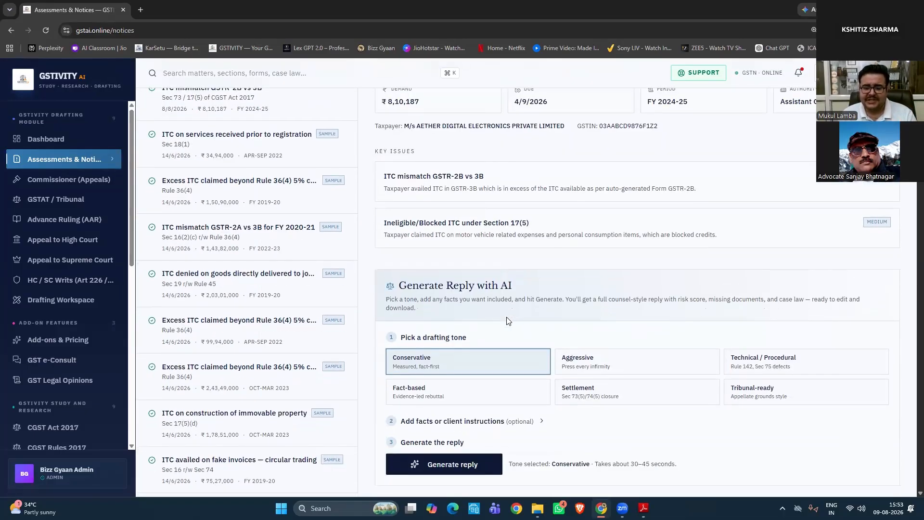
scroll(506, 321, up, 1)
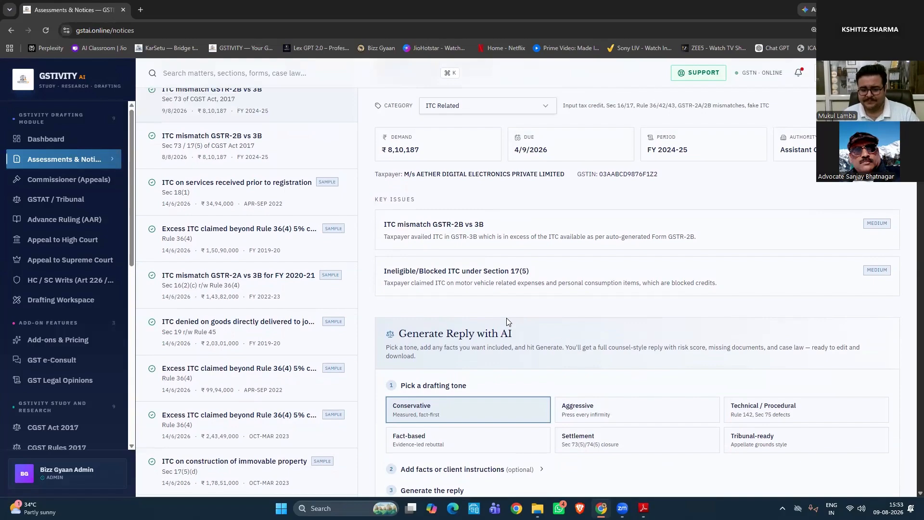
scroll(506, 318, down, 1)
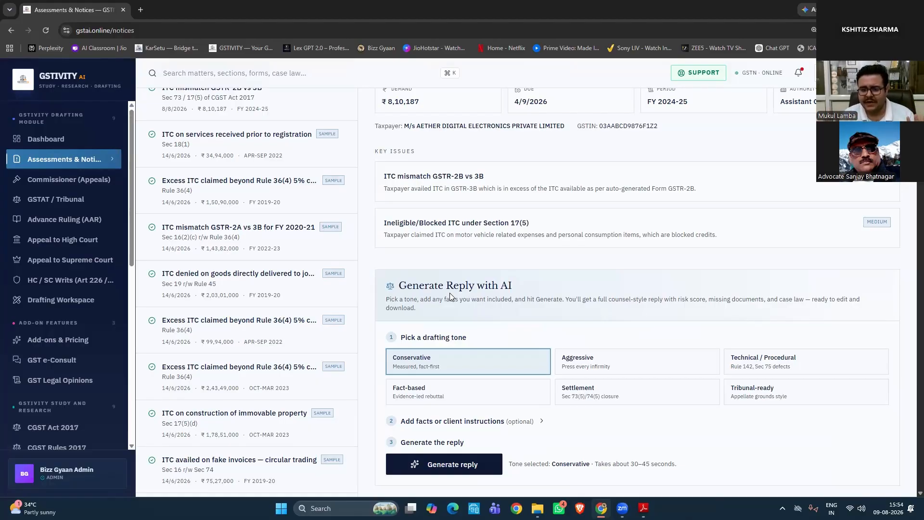
scroll(450, 292, down, 1)
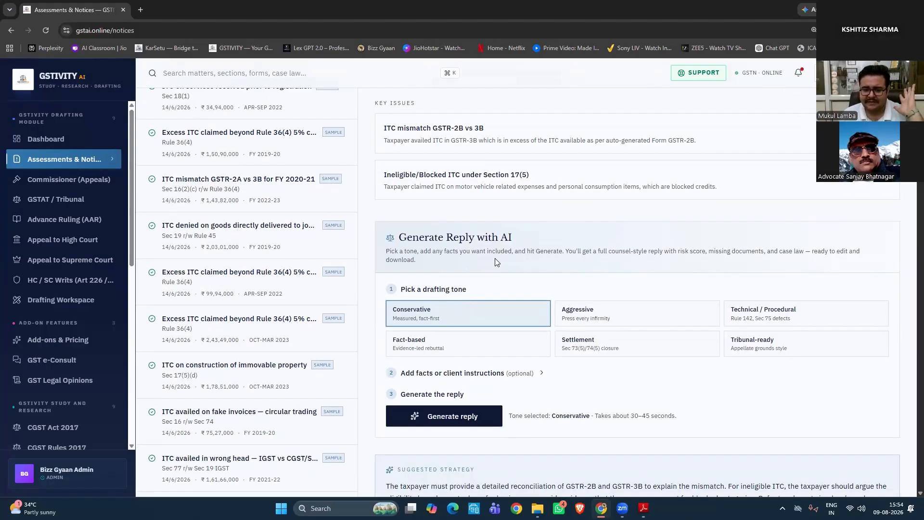
Expand the optional facts or client instructions section, leave it empty, and generate the AI reply in the Conservative tone, retrying the generation once
click(534, 375)
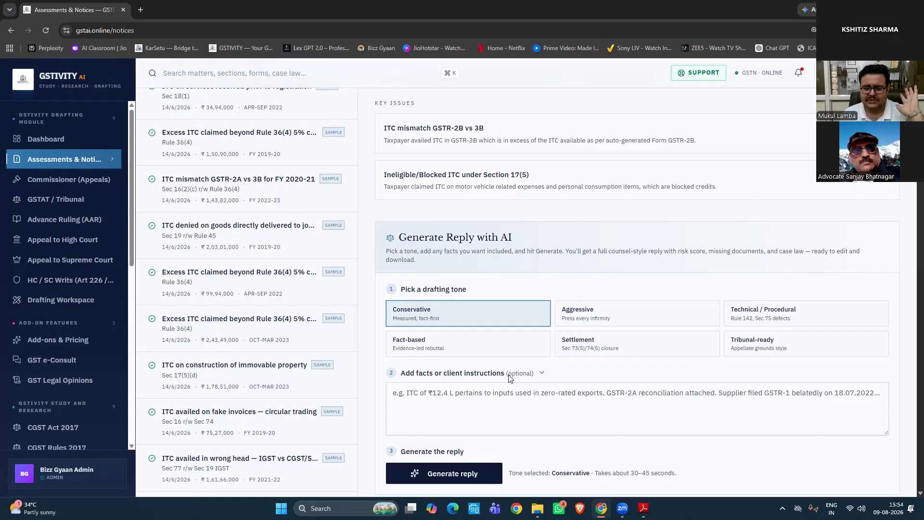
click(476, 397)
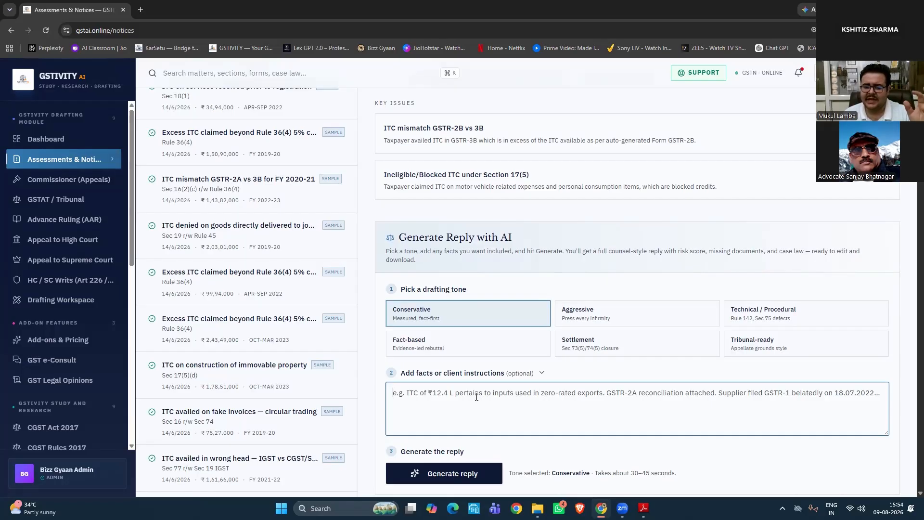
scroll(477, 397, down, 2)
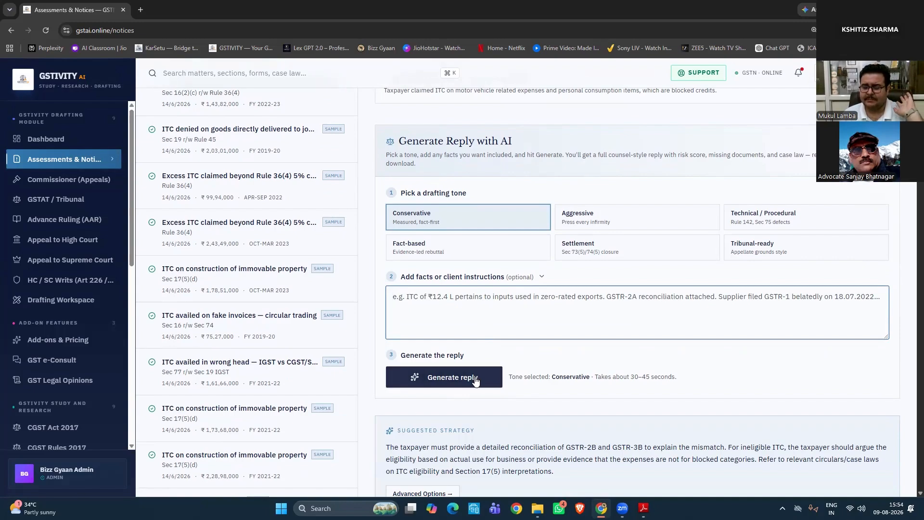
click(476, 379)
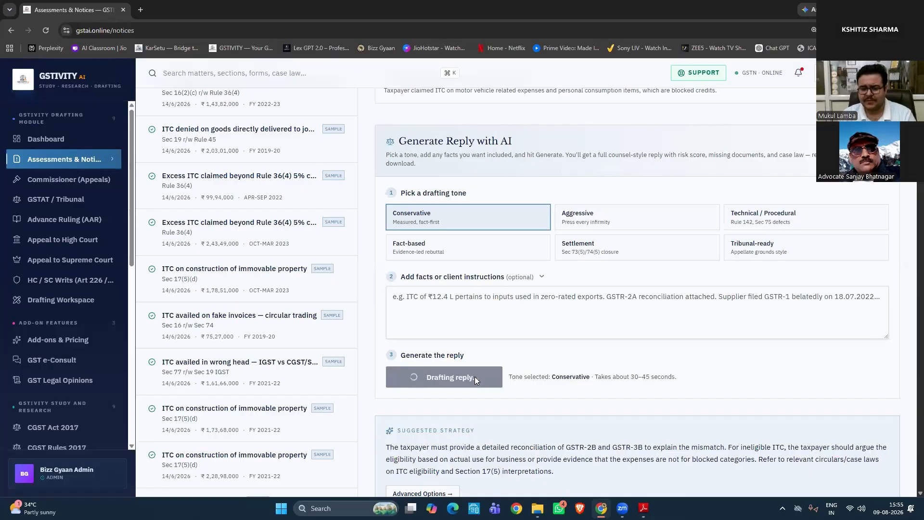
scroll(474, 375, down, 1)
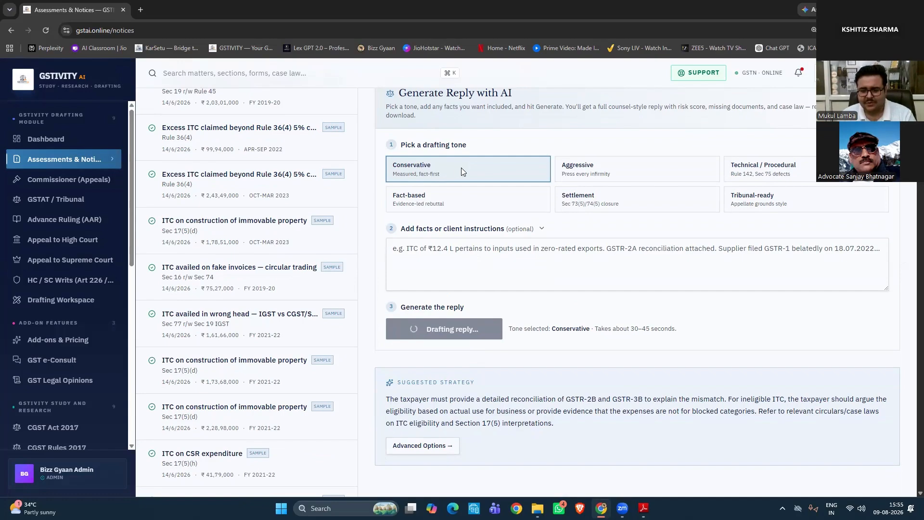
click(503, 251)
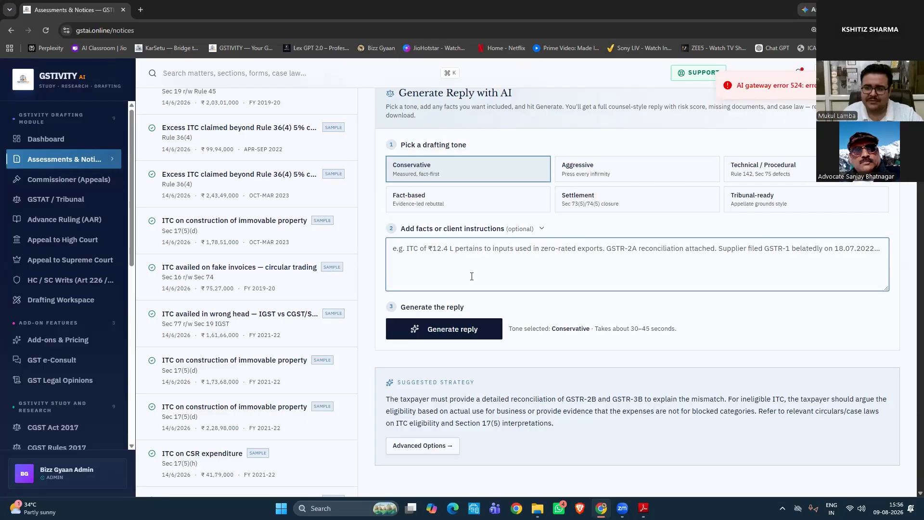
click(475, 337)
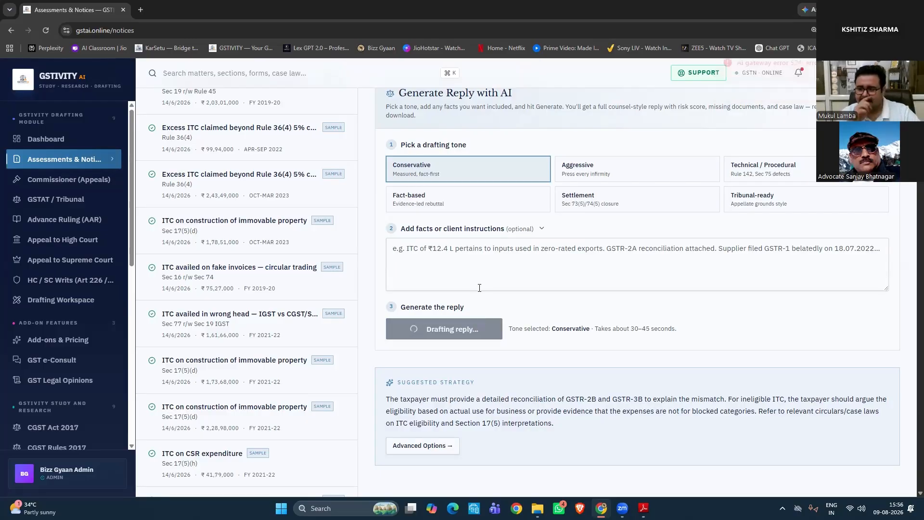
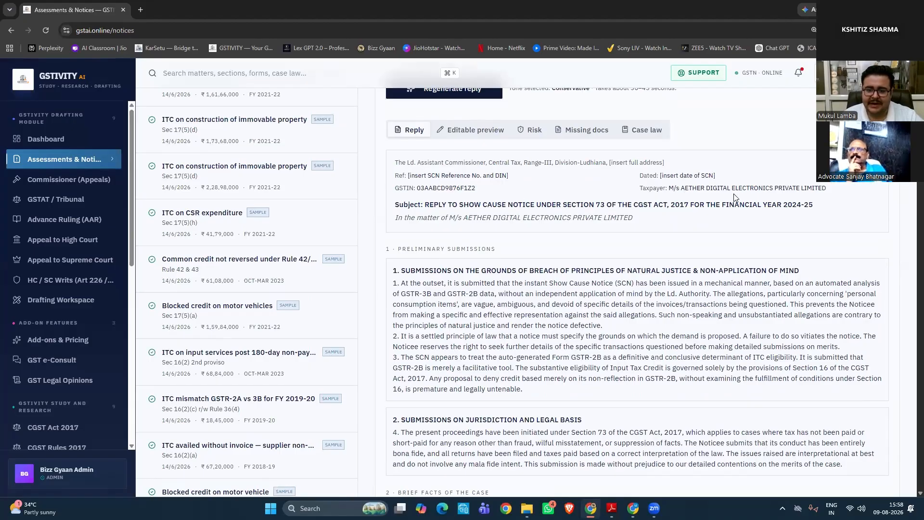
Read through the generated reply from the preliminary submissions through the rebuttals, legal arguments and annexures to the verification
scroll(471, 196, down, 1)
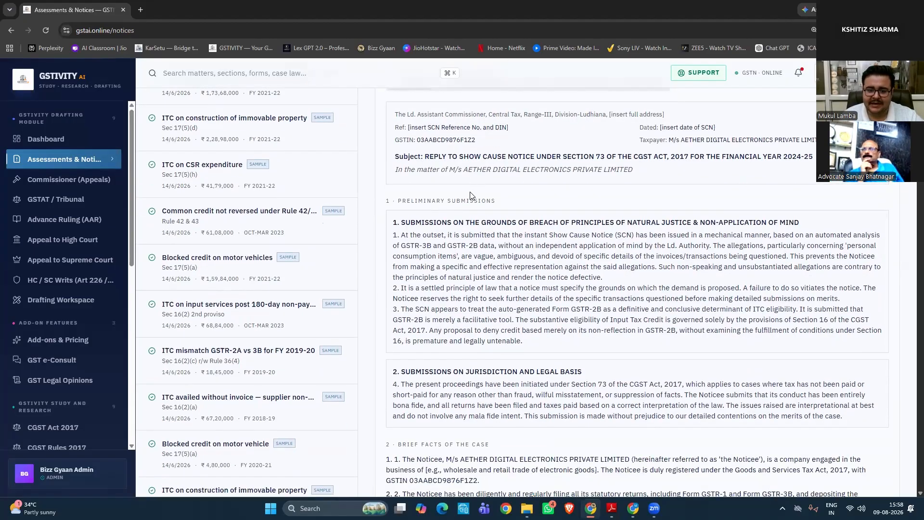
scroll(475, 231, down, 3)
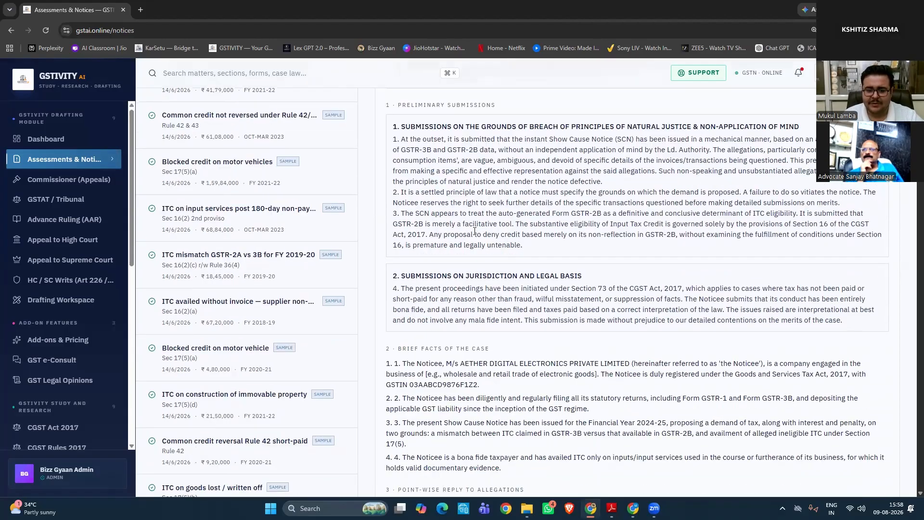
scroll(473, 233, down, 4)
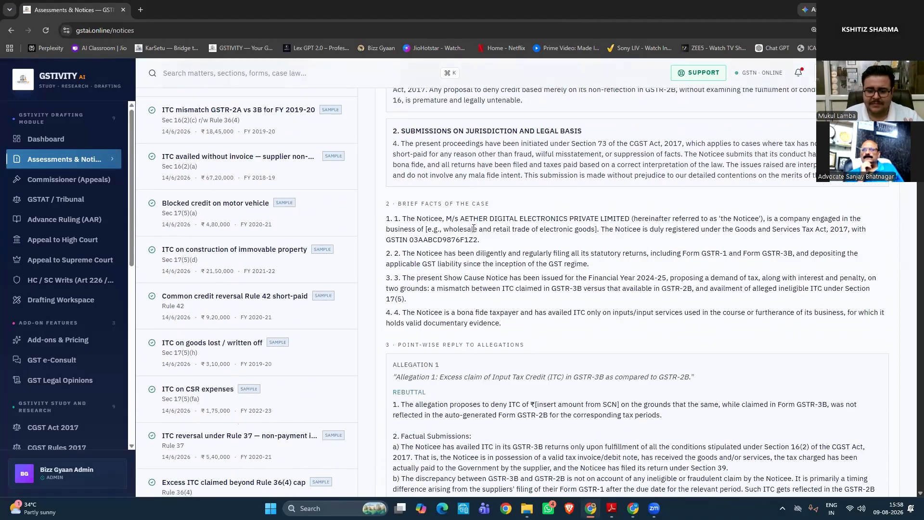
scroll(474, 227, down, 20)
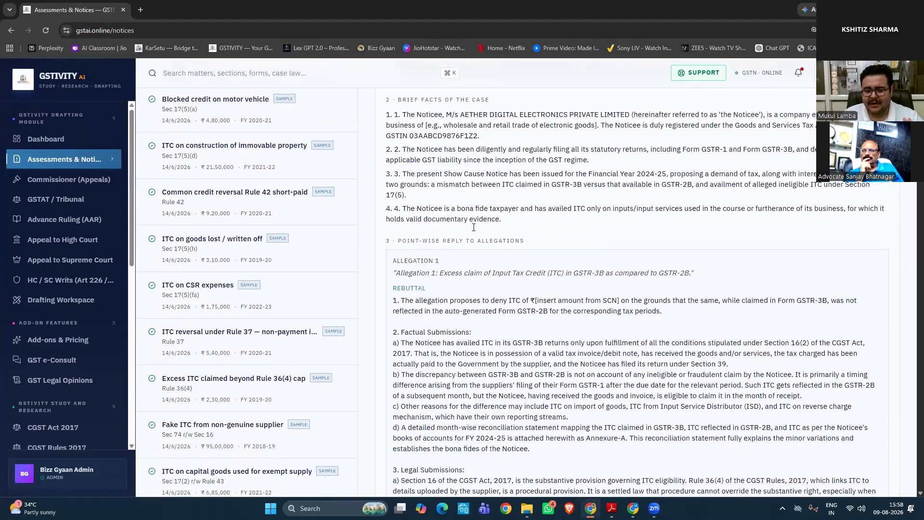
scroll(474, 230, down, 6)
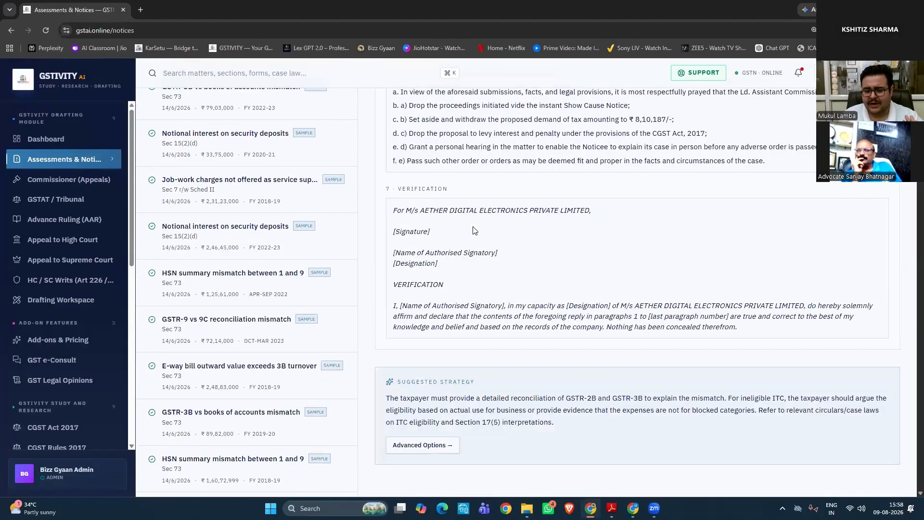
scroll(473, 228, up, 10)
scroll(472, 227, up, 12)
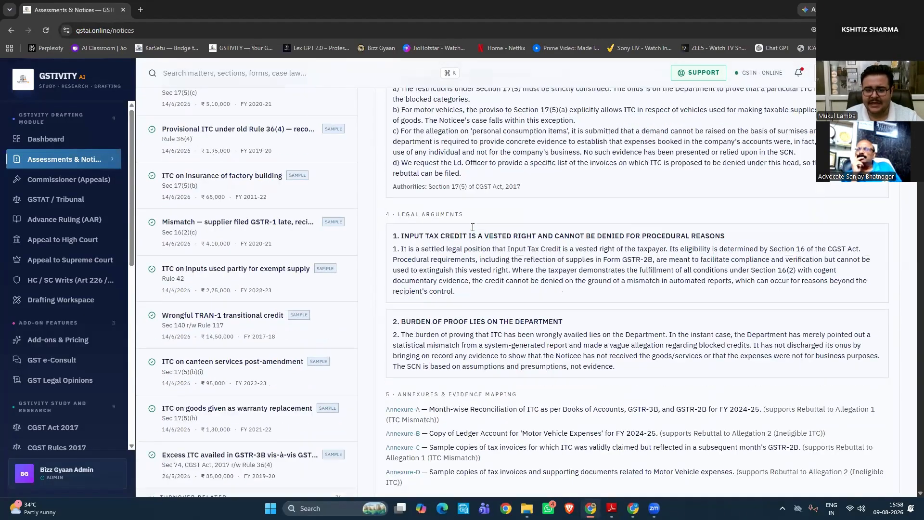
scroll(474, 228, up, 8)
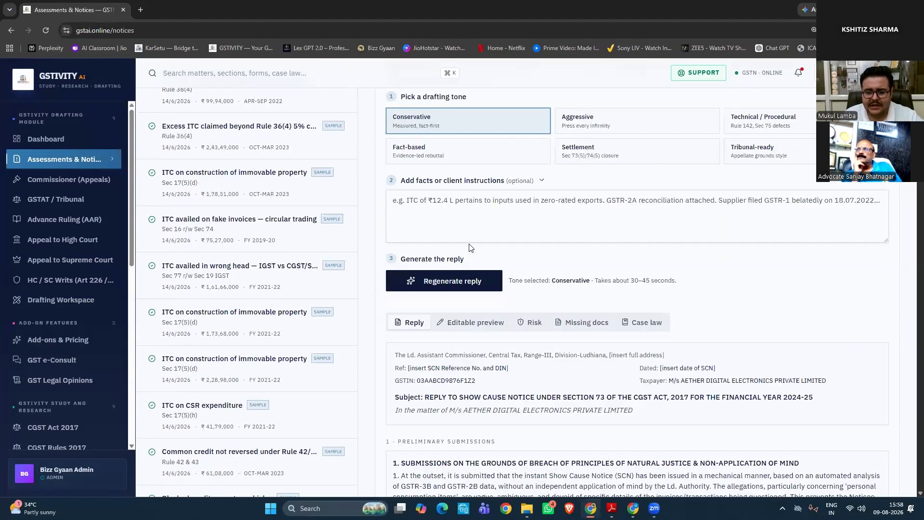
scroll(482, 231, down, 3)
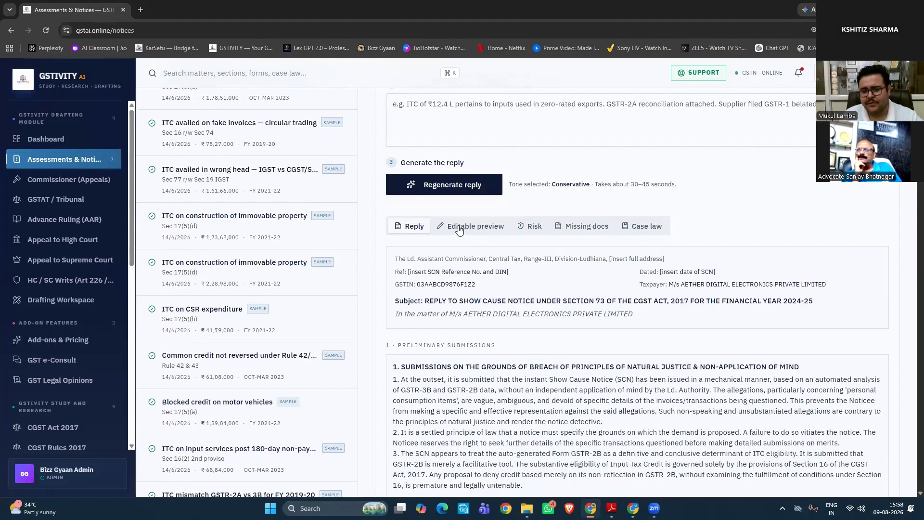
Show the reply's editable preview and open the Refine with AI options, checking the instruction box and file attachment without attaching anything
click(468, 232)
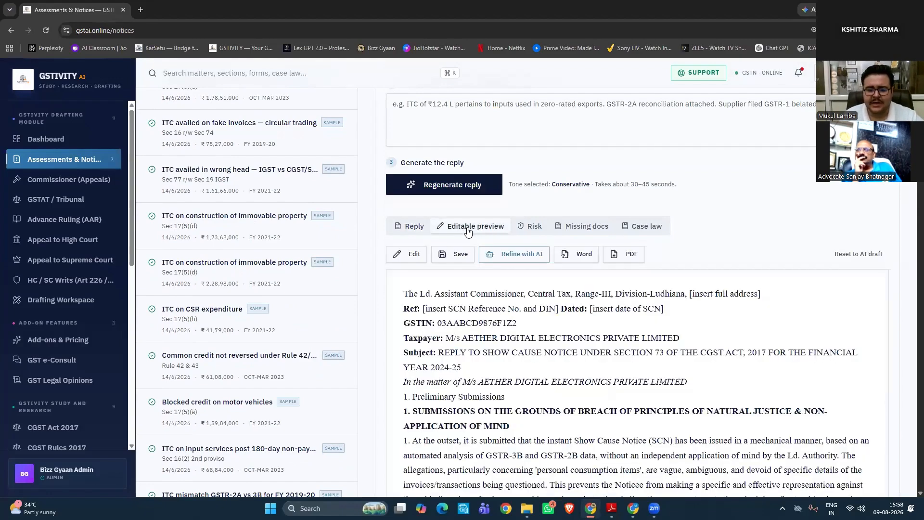
scroll(484, 273, down, 1)
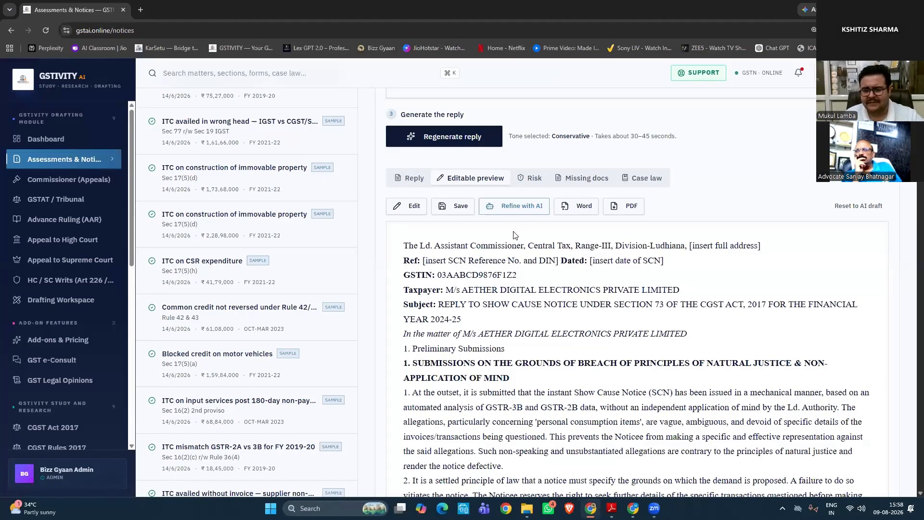
click(520, 215)
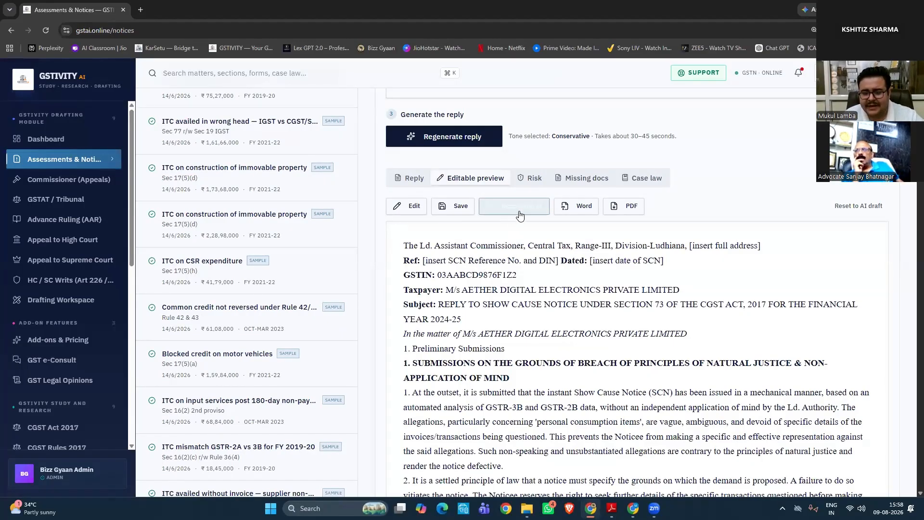
click(529, 217)
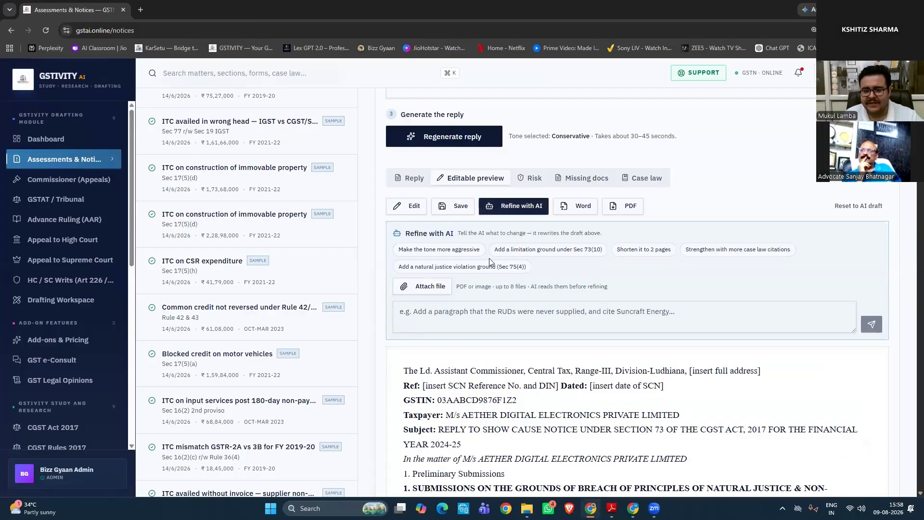
click(490, 307)
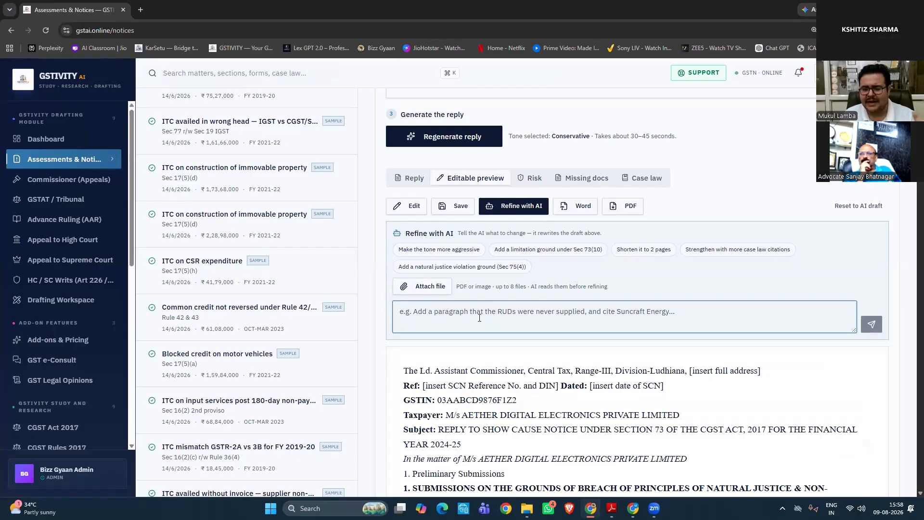
click(438, 290)
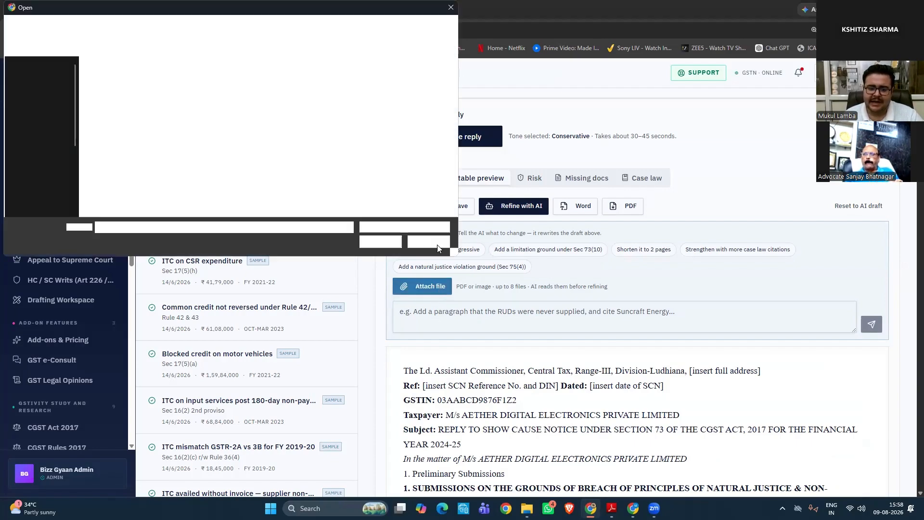
click(437, 245)
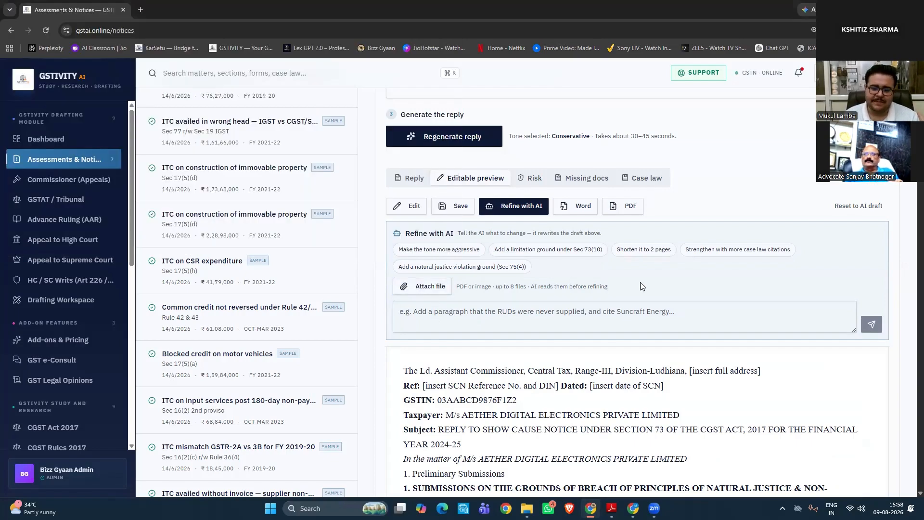
Save the drafted reply and export it to the Desktop as the Word document reply-8679a415
scroll(842, 293, down, 1)
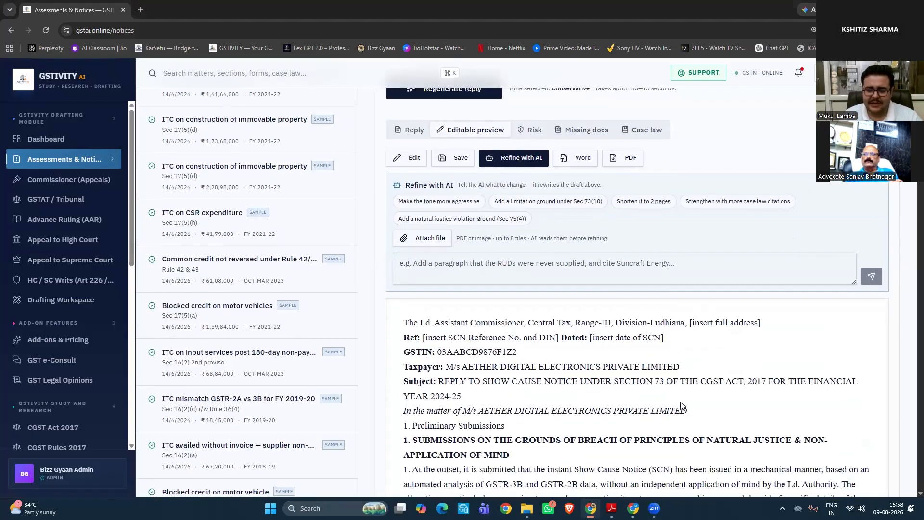
click(469, 163)
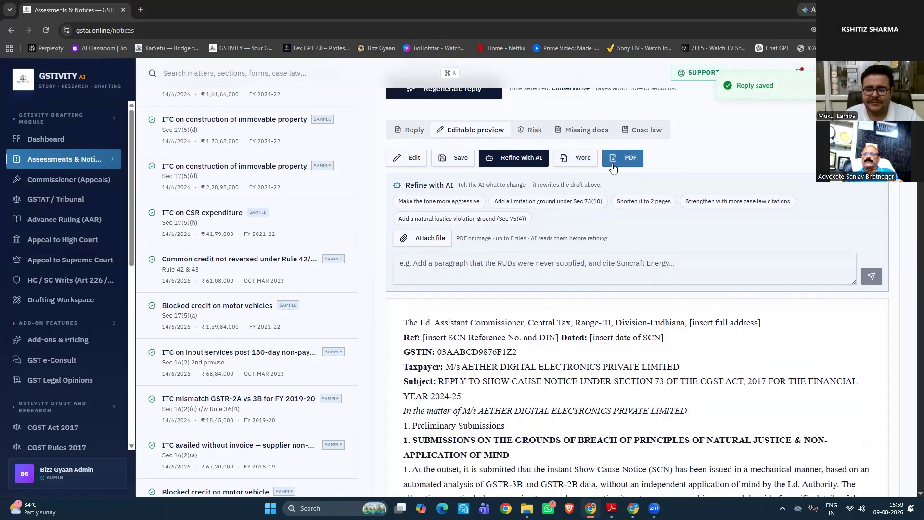
click(587, 162)
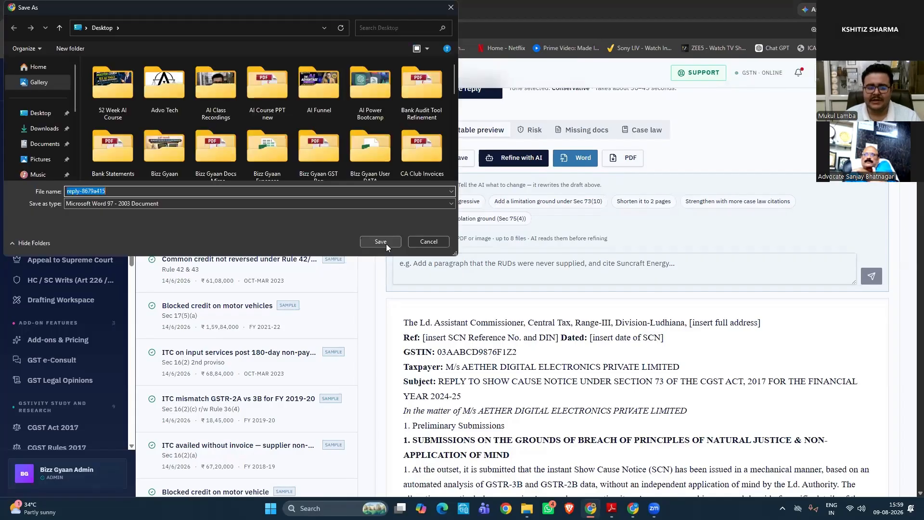
click(381, 242)
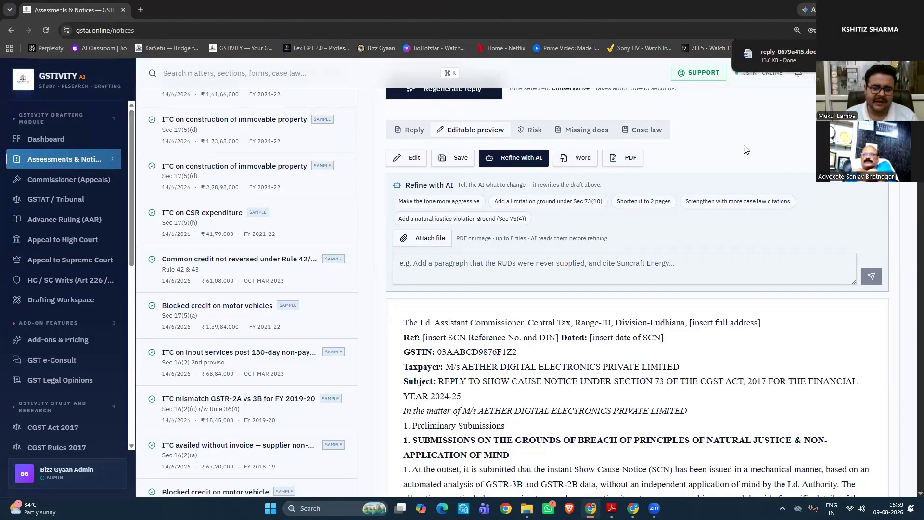
Open the downloaded reply-8679a415 in Word and review its submissions, rebuttals, annexures, prayer and verification
click(773, 63)
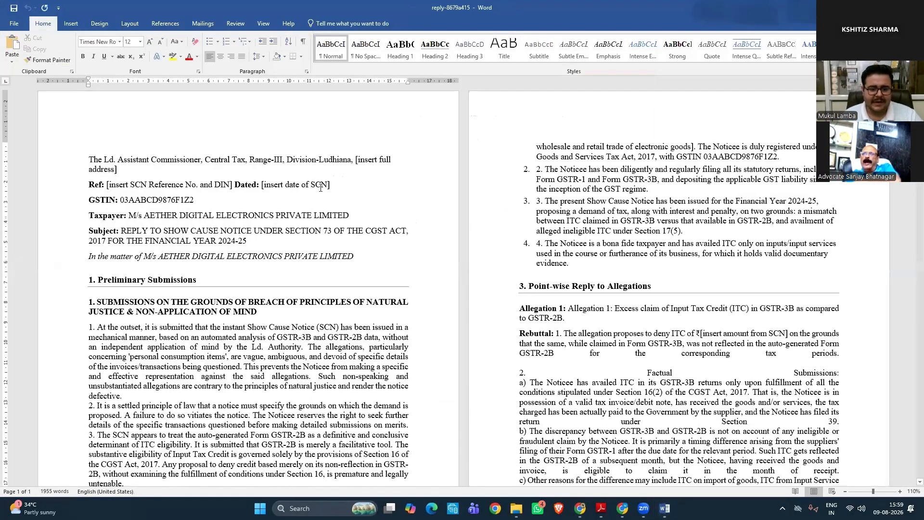
scroll(320, 189, down, 3)
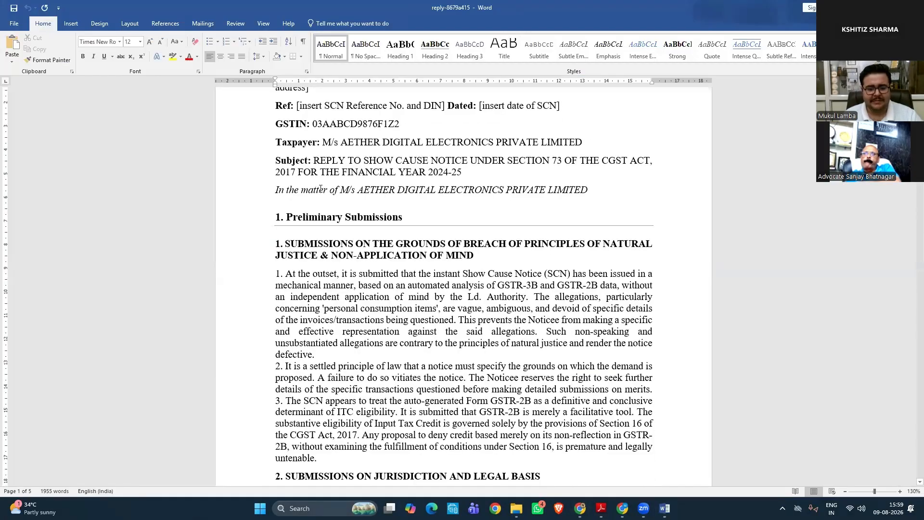
scroll(320, 189, down, 13)
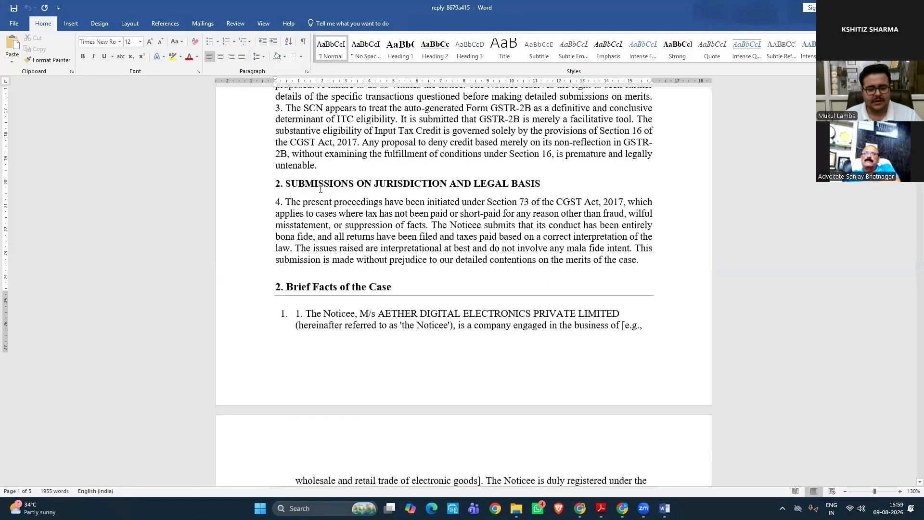
scroll(321, 189, down, 20)
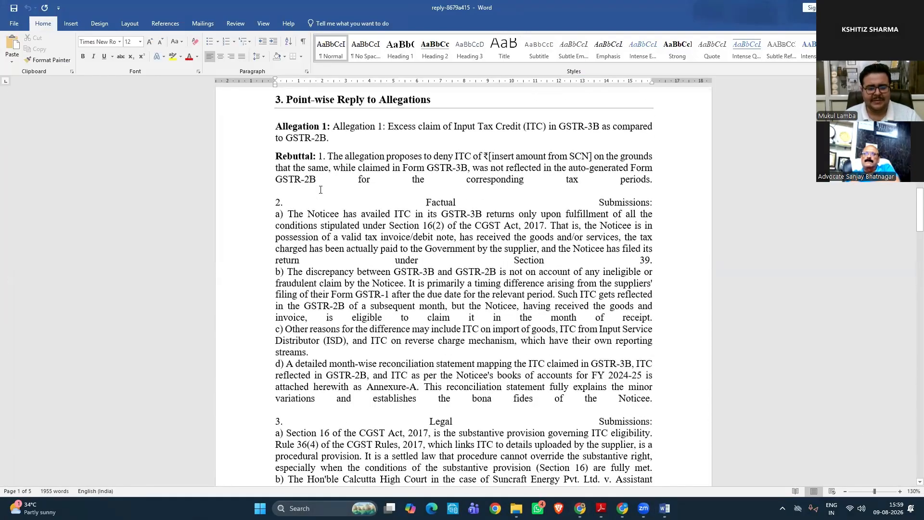
scroll(320, 189, down, 20)
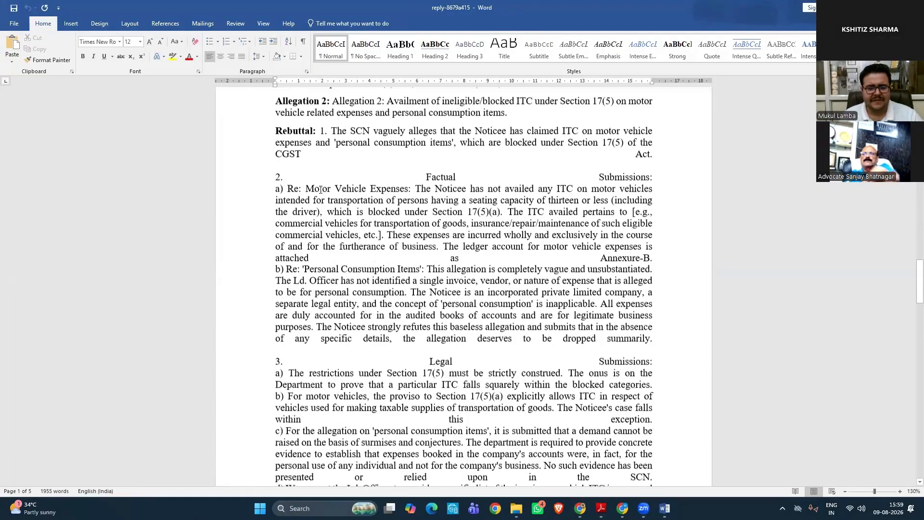
scroll(320, 189, down, 18)
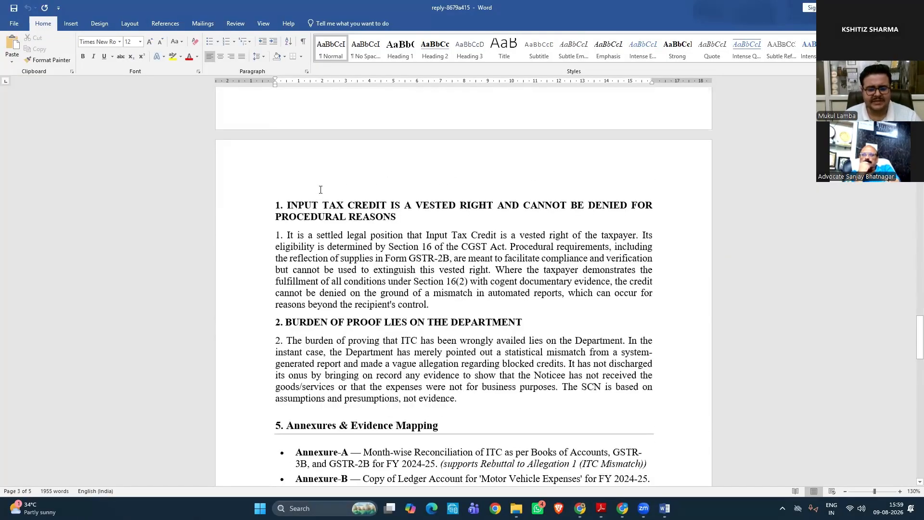
scroll(320, 189, down, 20)
scroll(320, 188, up, 5)
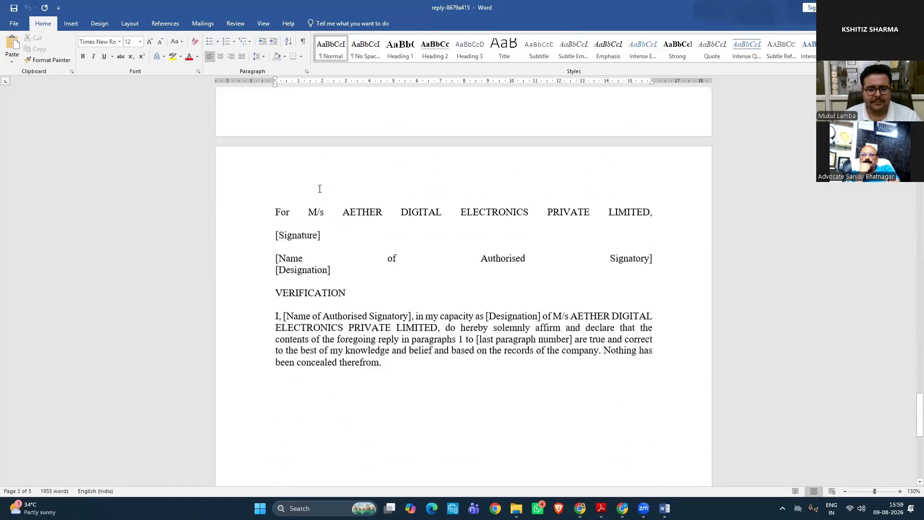
scroll(319, 189, up, 12)
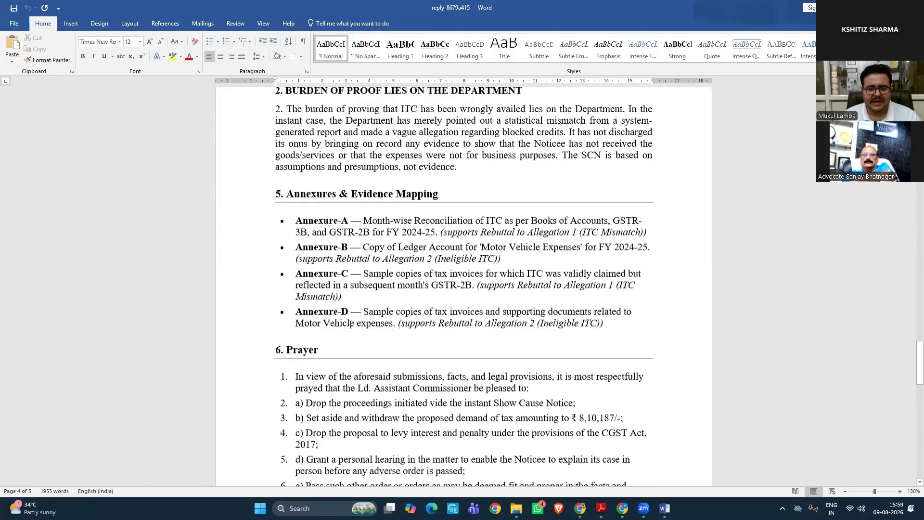
Review the Word reply backward from the annexures through the legal arguments and rebuttals to the address block, and close the document
scroll(350, 319, up, 12)
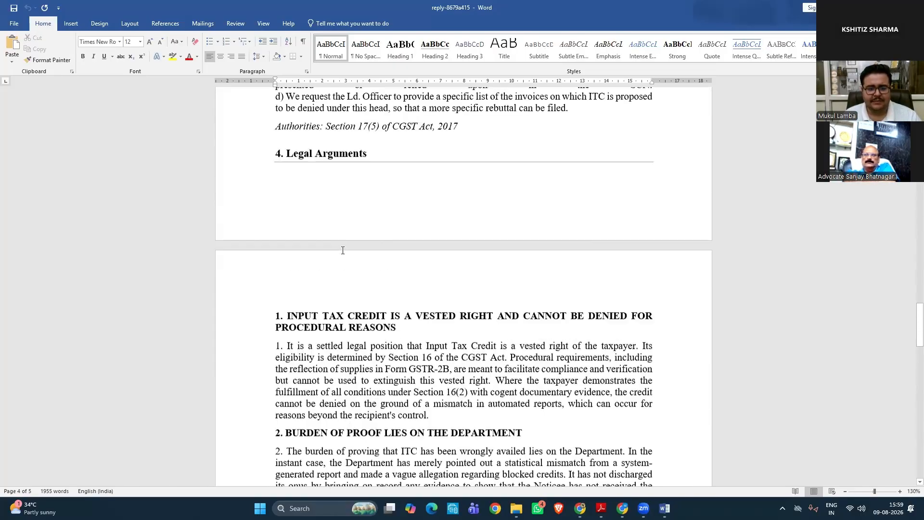
scroll(343, 250, up, 12)
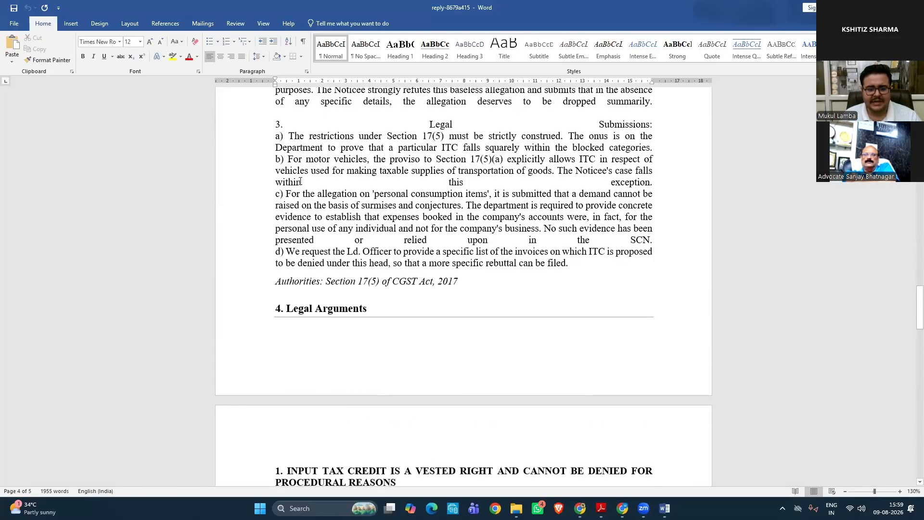
scroll(301, 181, up, 12)
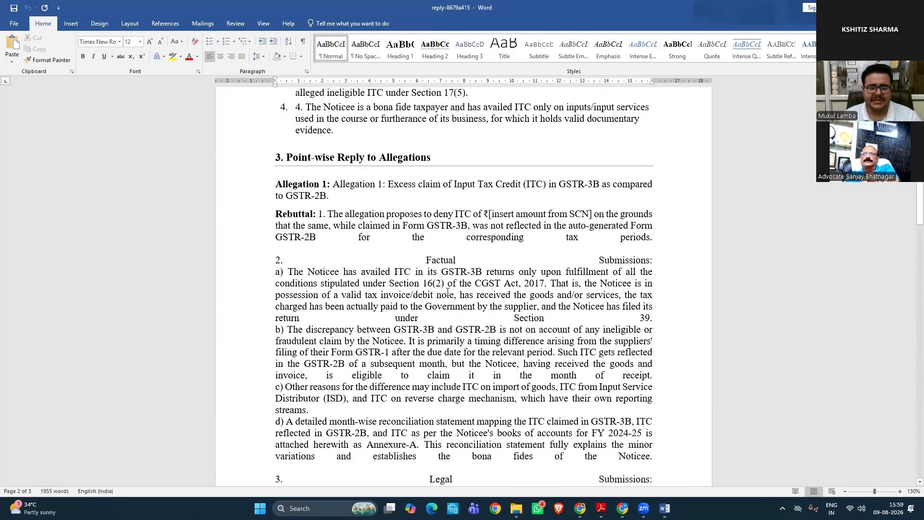
scroll(447, 292, up, 12)
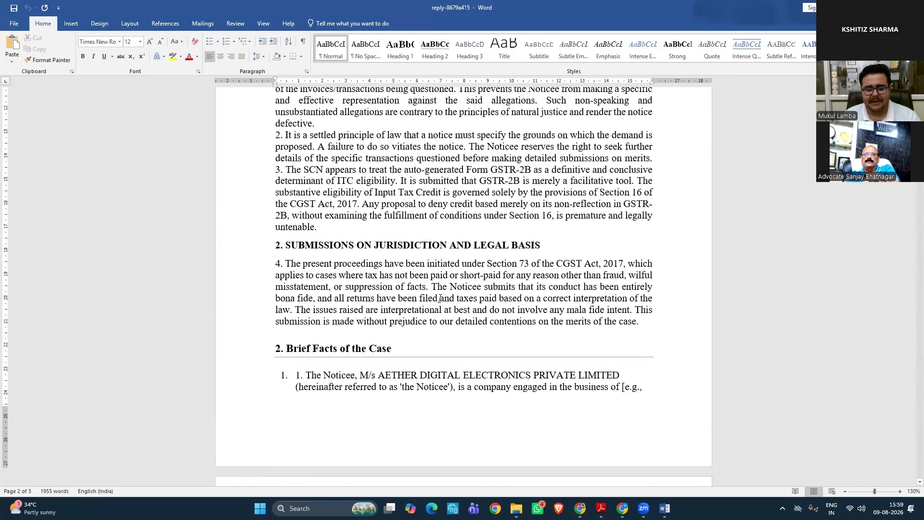
scroll(439, 299, up, 10)
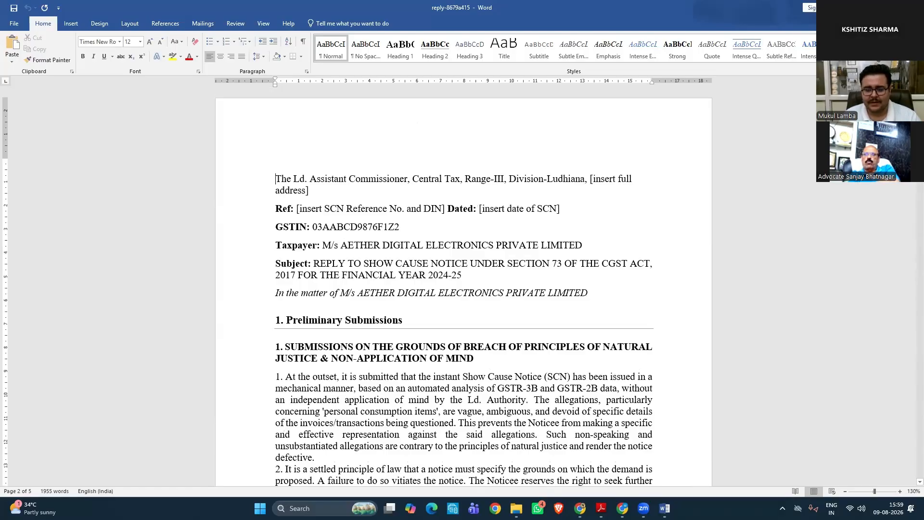
key(alt+F4)
Switch the drafted reply in GSTIVITY AI to edit mode, save it unchanged, and return it to preview mode
scroll(512, 316, up, 1)
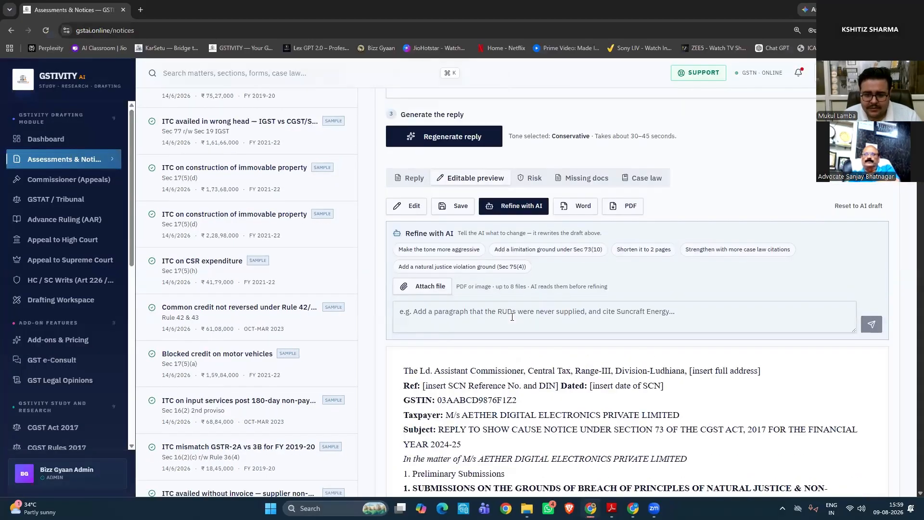
scroll(516, 305, down, 1)
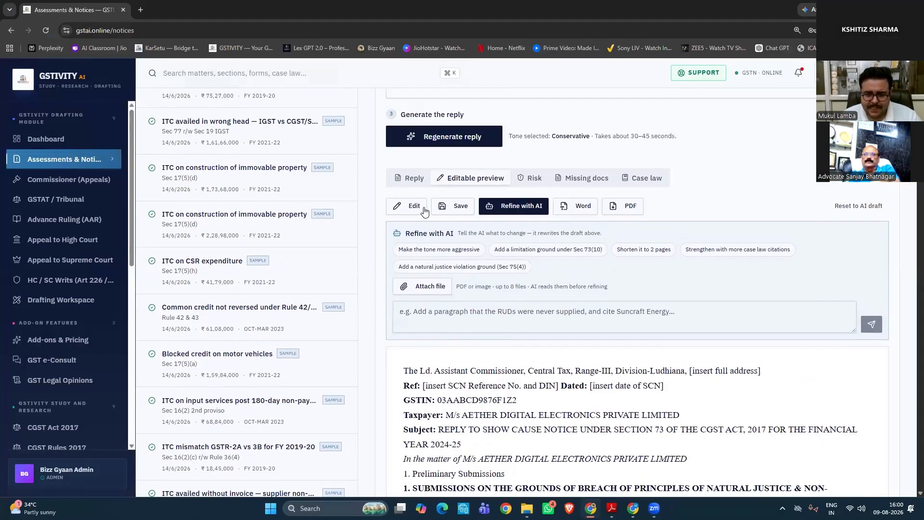
click(409, 206)
scroll(546, 304, down, 2)
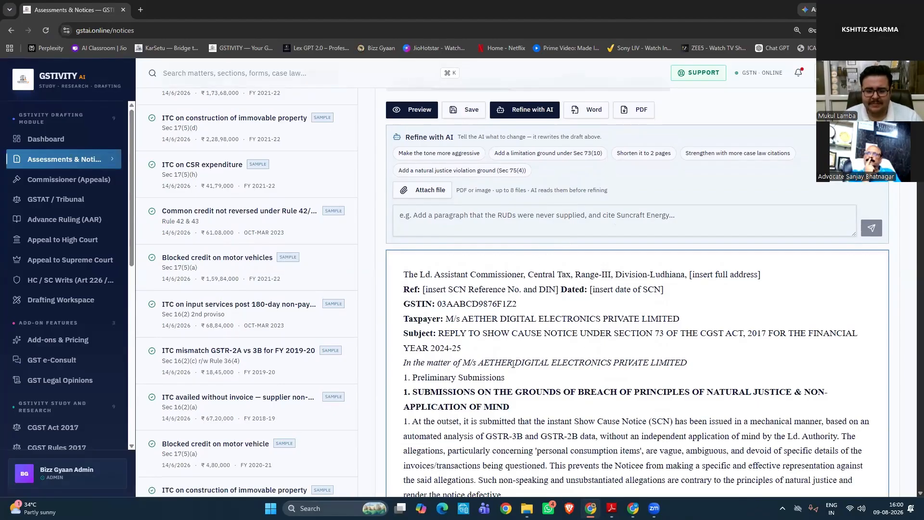
scroll(463, 162, up, 1)
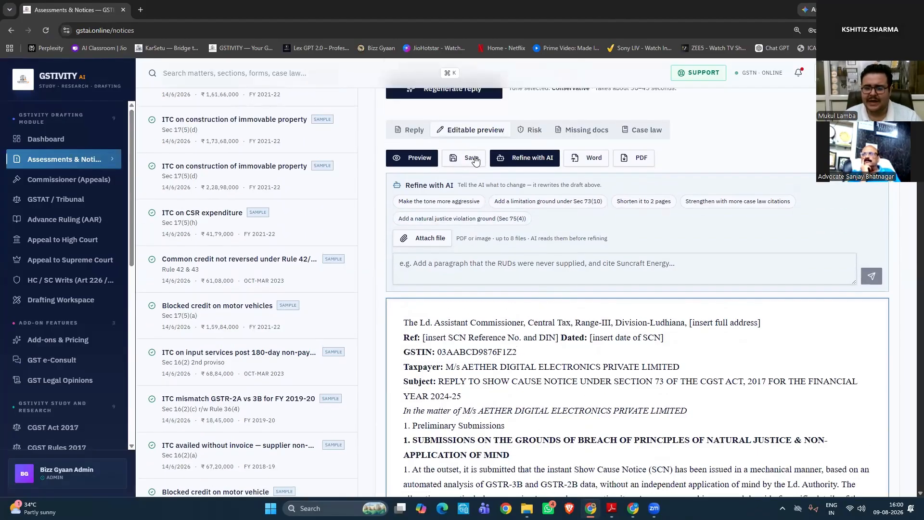
click(475, 160)
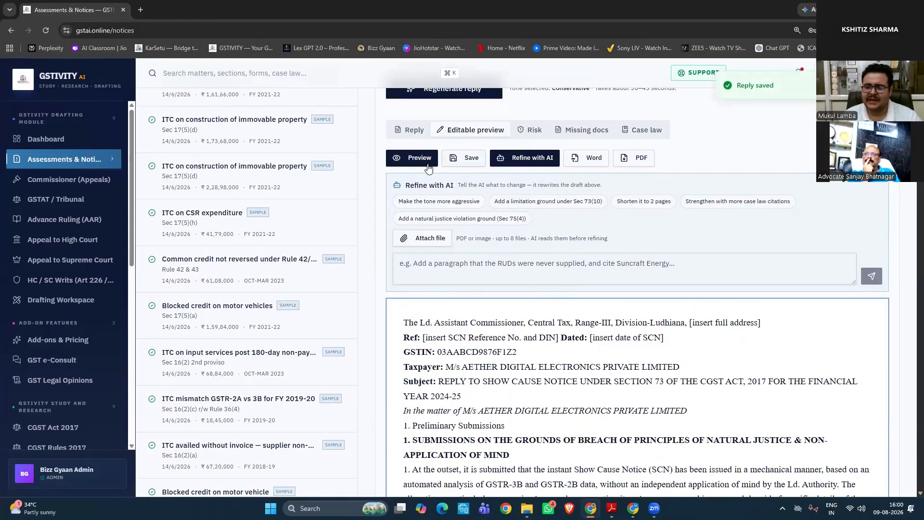
click(419, 159)
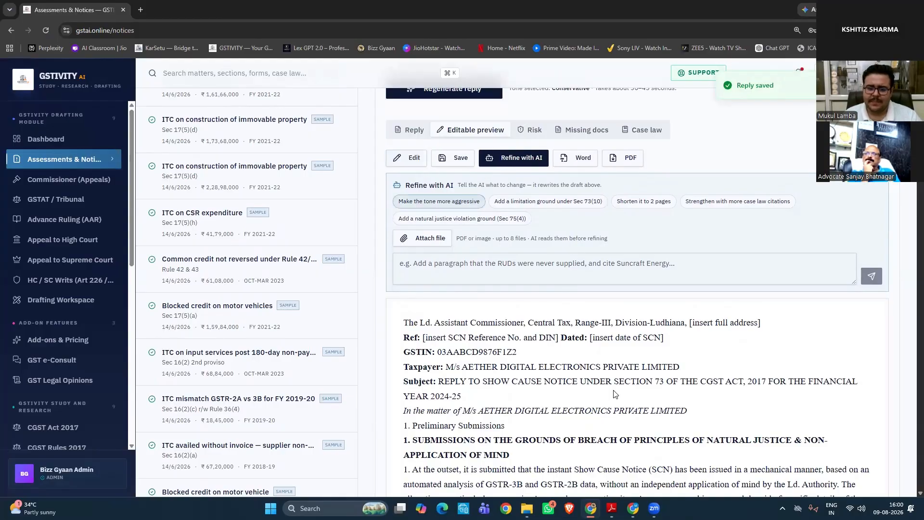
Return to the Assessments & Notices overview and filter the inbox to My Uploaded Notices
scroll(614, 393, down, 3)
scroll(586, 402, up, 6)
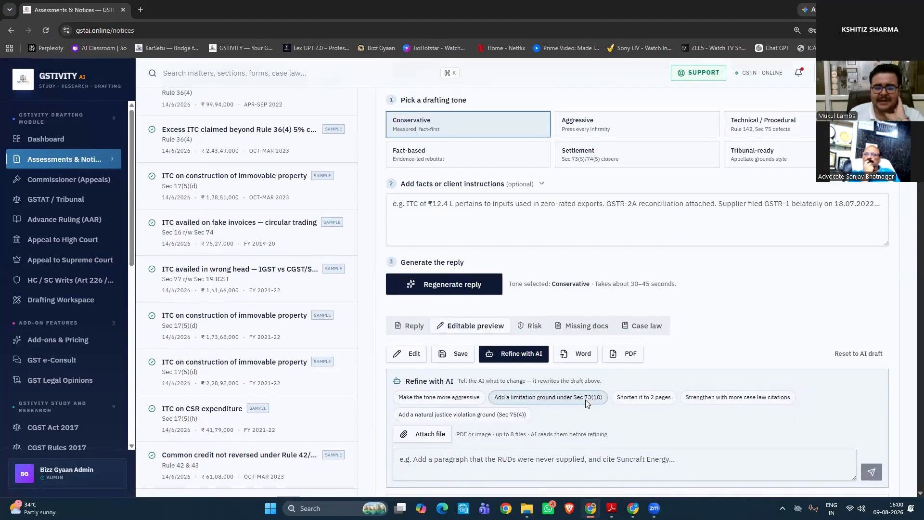
scroll(585, 400, up, 10)
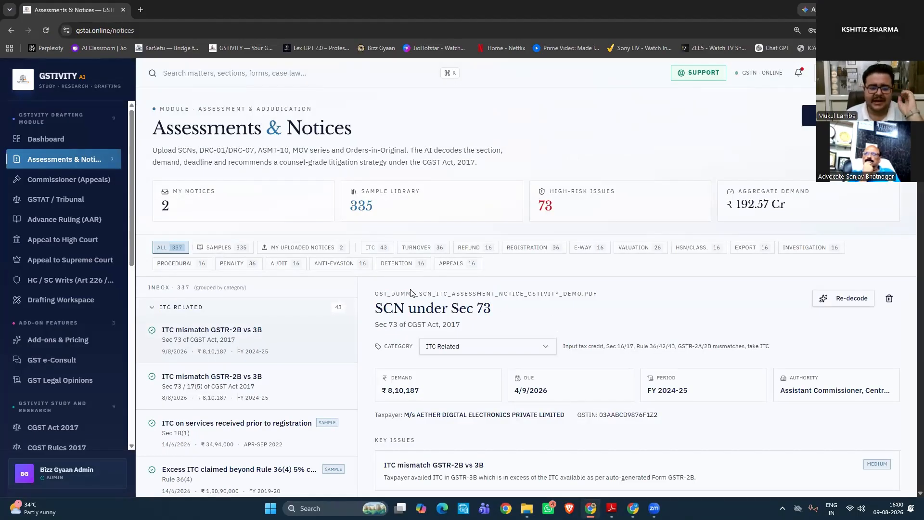
click(308, 247)
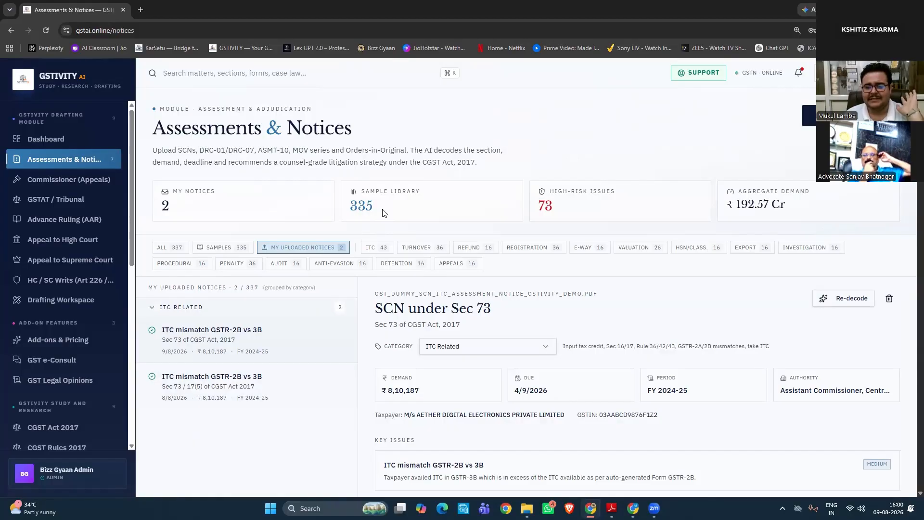
Filter the notices to ITC, open the sample on services received prior to registration, and look through its drafting tones and reply
click(383, 253)
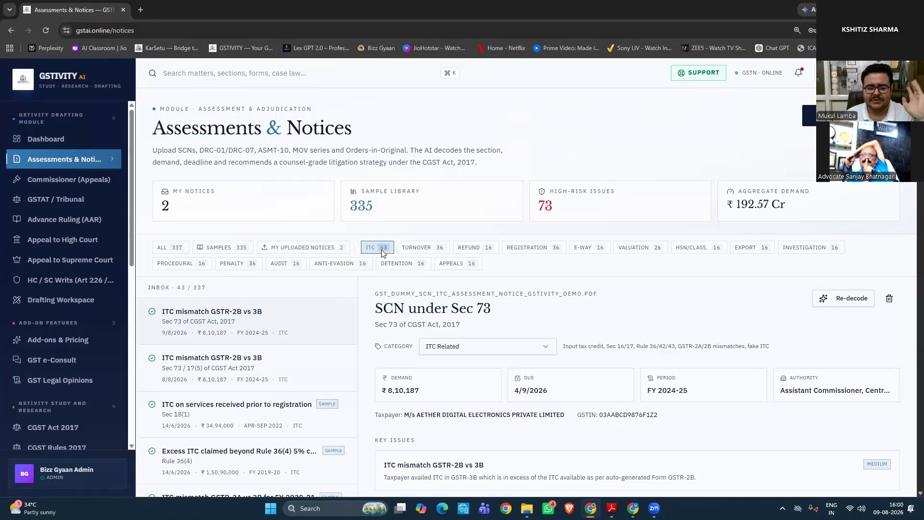
scroll(284, 281, down, 3)
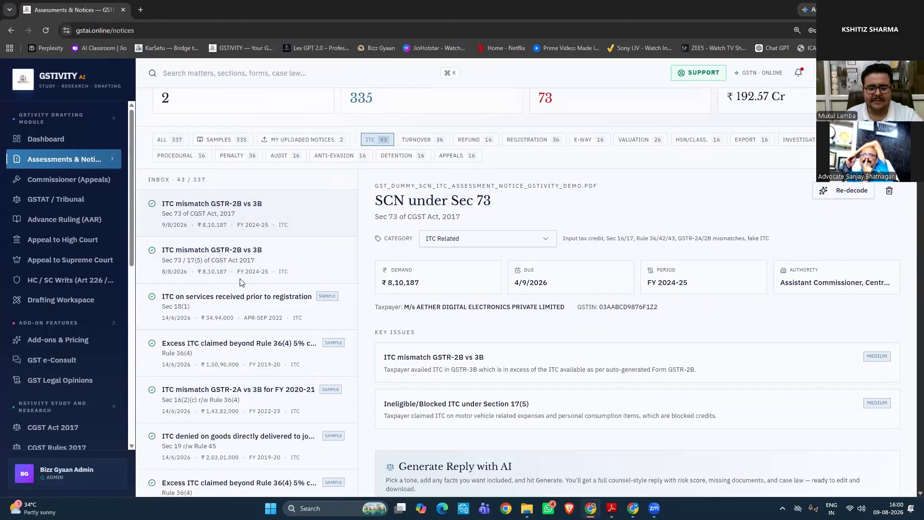
click(284, 282)
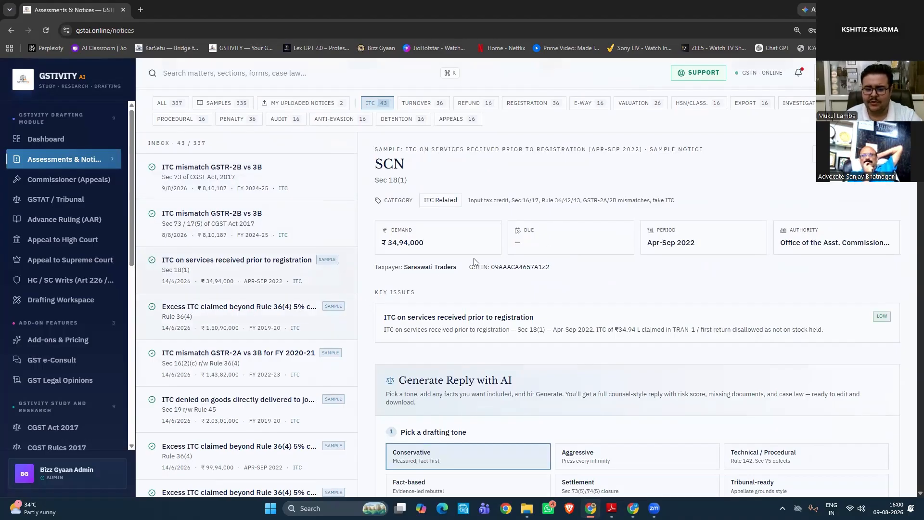
scroll(525, 256, down, 4)
scroll(524, 256, down, 8)
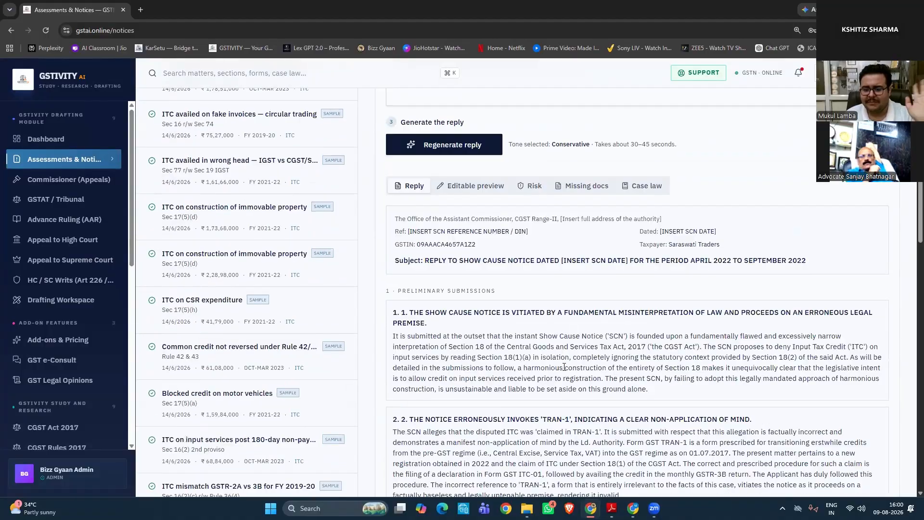
scroll(549, 356, up, 4)
scroll(549, 357, up, 4)
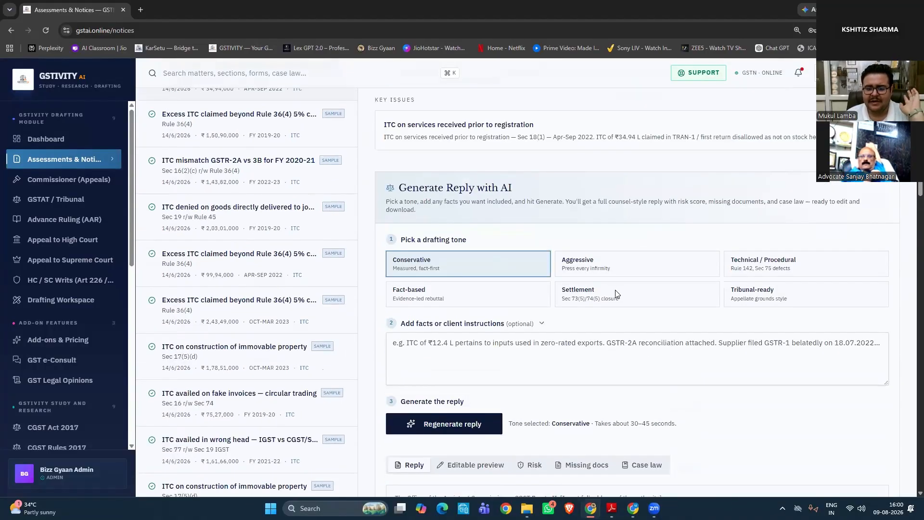
scroll(620, 407, down, 7)
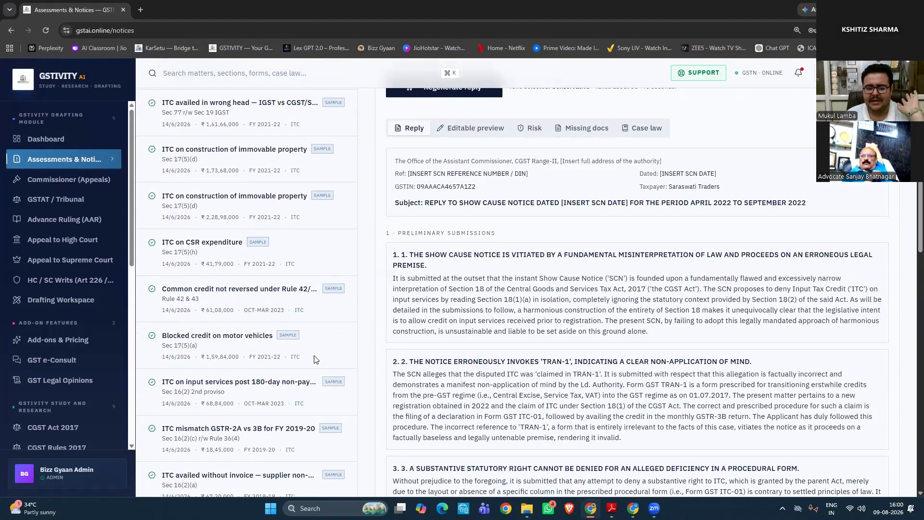
Browse the Turnover and Refund sample notices, and filter the inbox back to My Uploaded Notices
scroll(313, 357, up, 10)
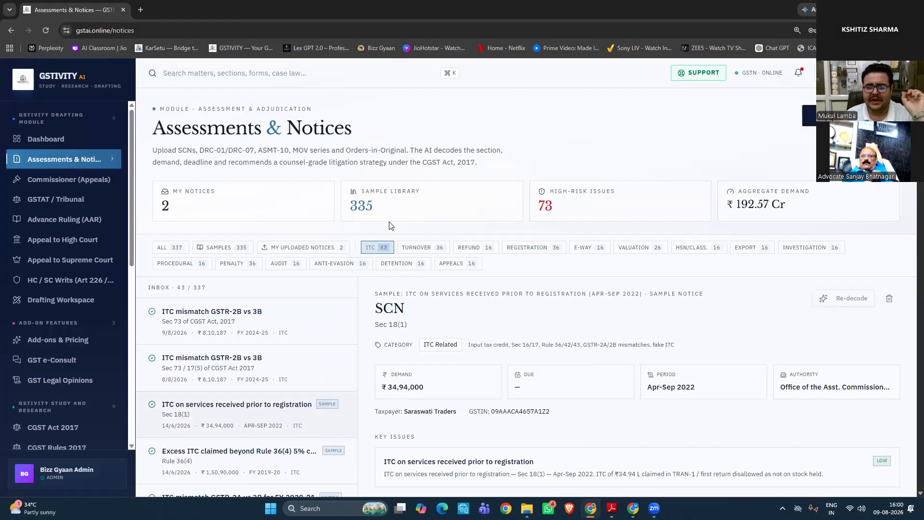
click(411, 248)
click(386, 248)
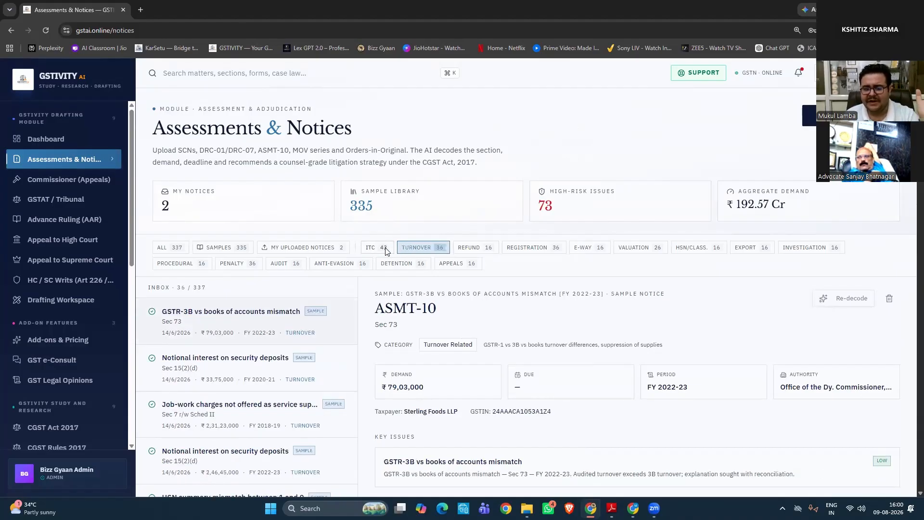
click(428, 251)
click(481, 251)
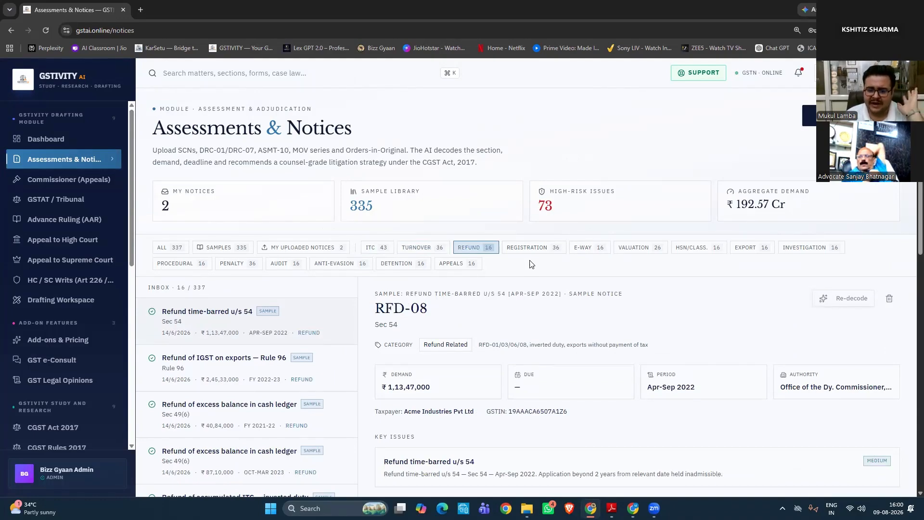
click(327, 253)
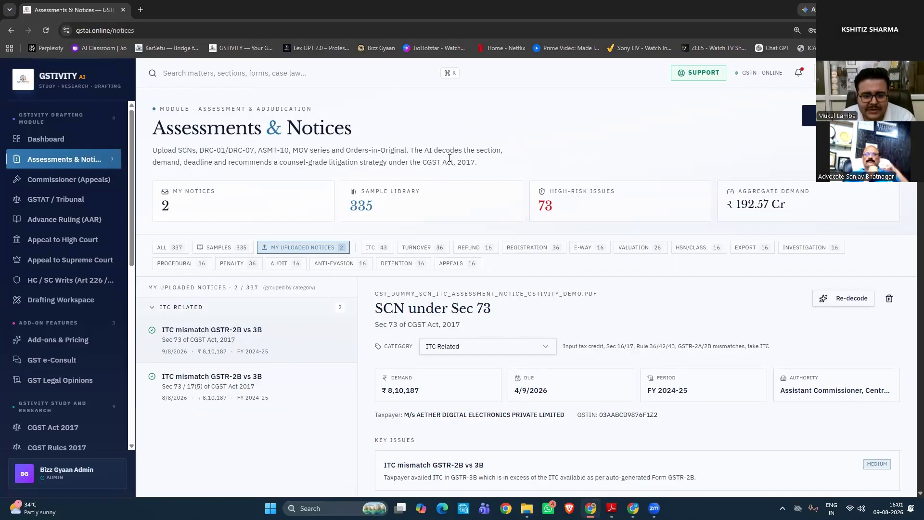
Open the Commissioner (Appeals) module, and open GST_Dummy_Order_in_Original_Section74_OIO_GSTivity_Demo.pdf from the GSTivity AI folder in Adobe Reader
click(81, 182)
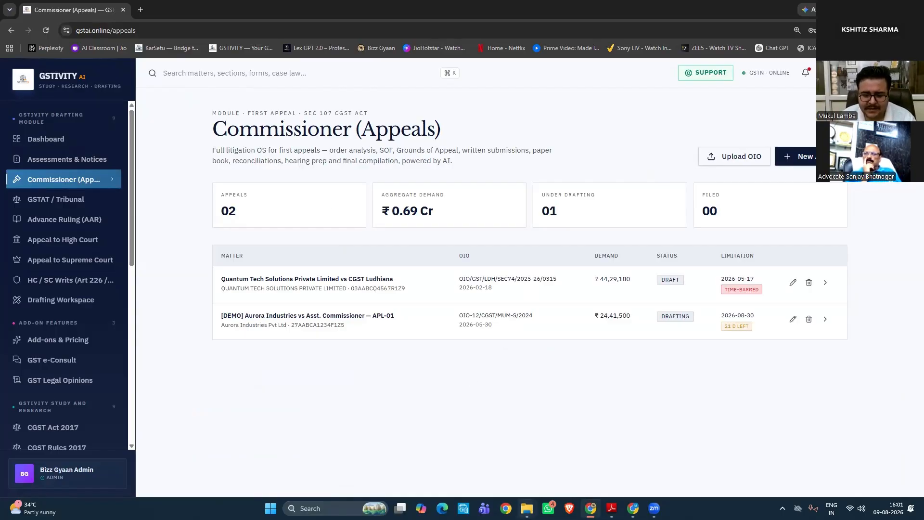
mouse_move(527, 508)
click(562, 434)
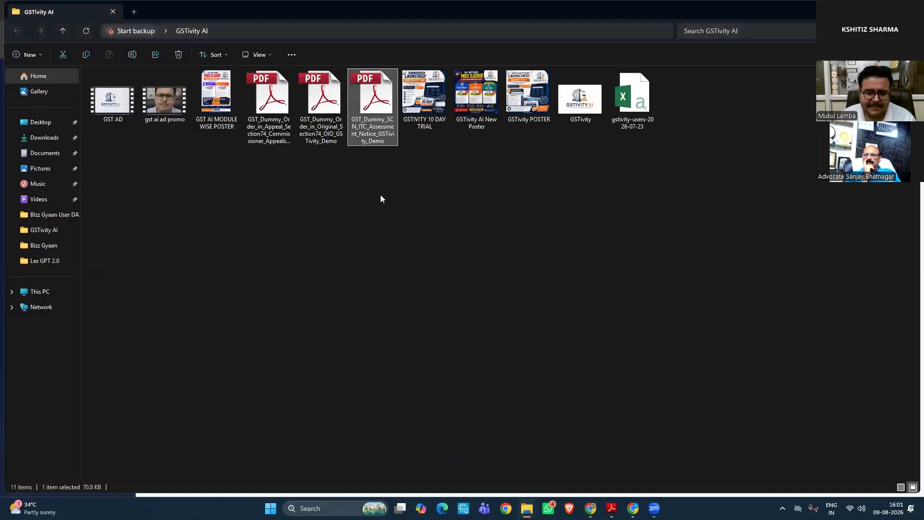
double_click(328, 120)
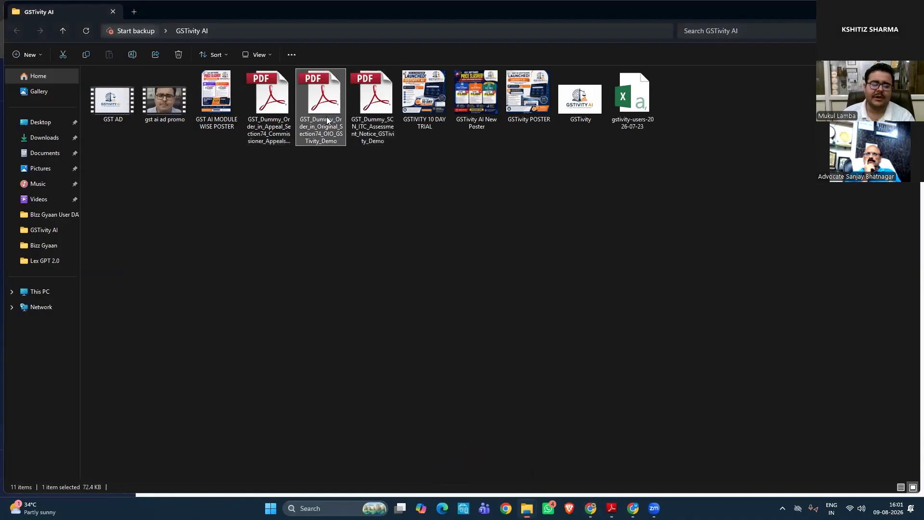
double_click(327, 120)
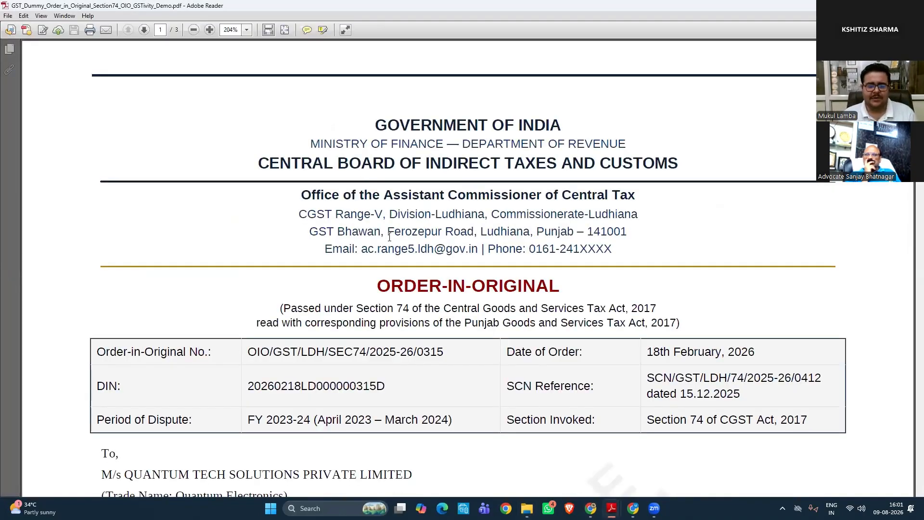
Read through the dummy order-in-original's facts, noticee's reply, findings and confirmed demand, and switch back to GSTIVITY AI's Commissioner (Appeals) page
scroll(390, 236, down, 2)
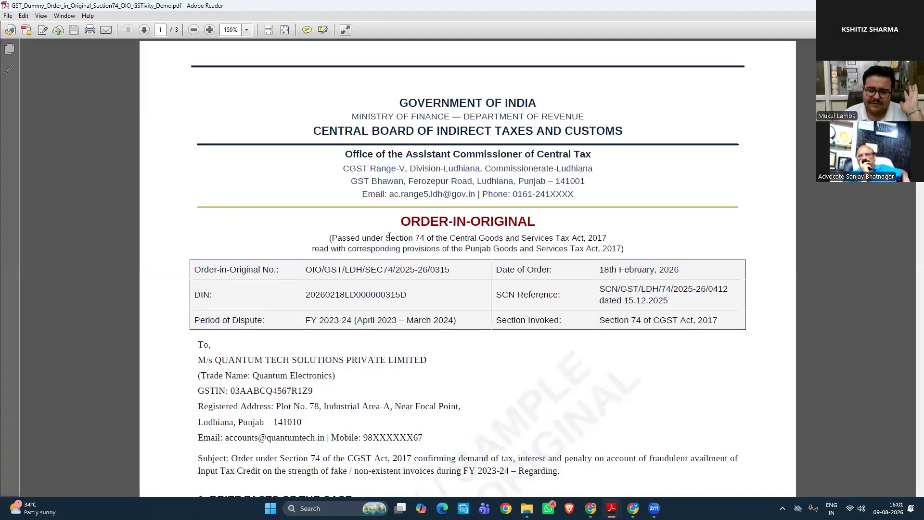
scroll(389, 236, down, 5)
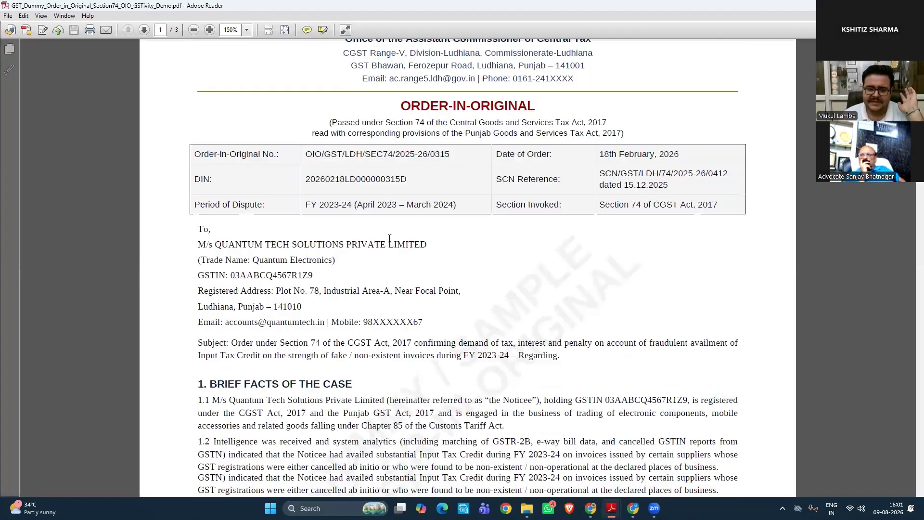
scroll(390, 238, down, 20)
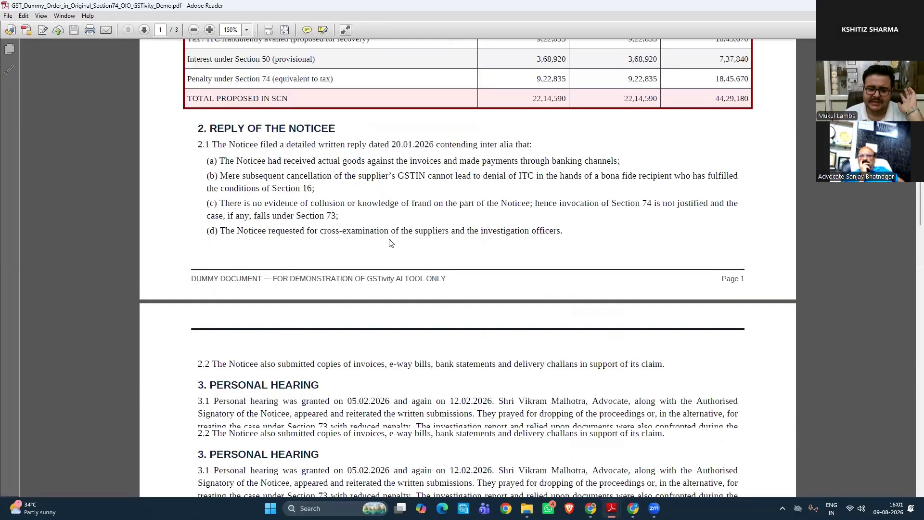
scroll(391, 242, down, 20)
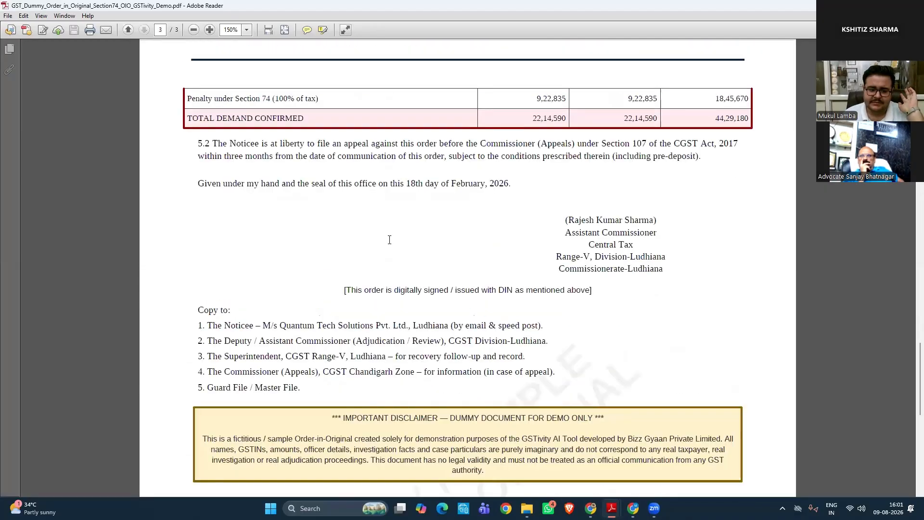
scroll(390, 239, down, 20)
scroll(389, 243, up, 20)
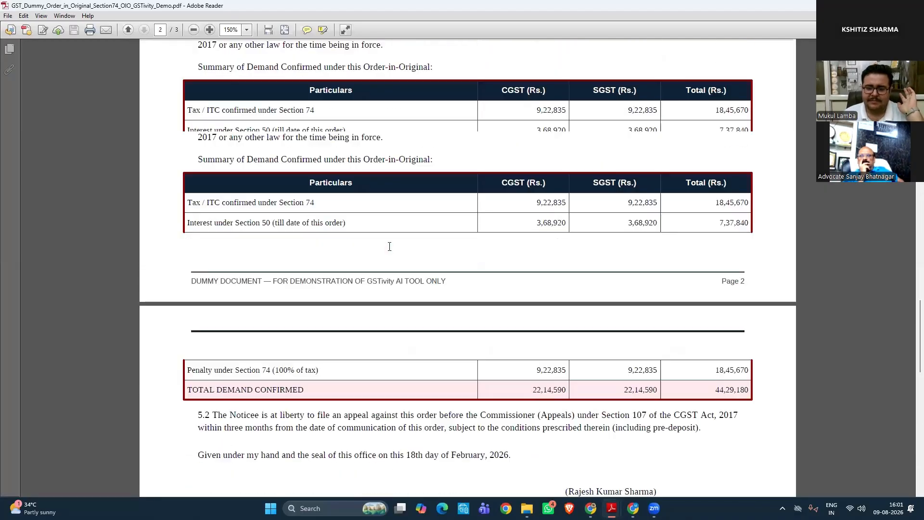
scroll(389, 246, up, 10)
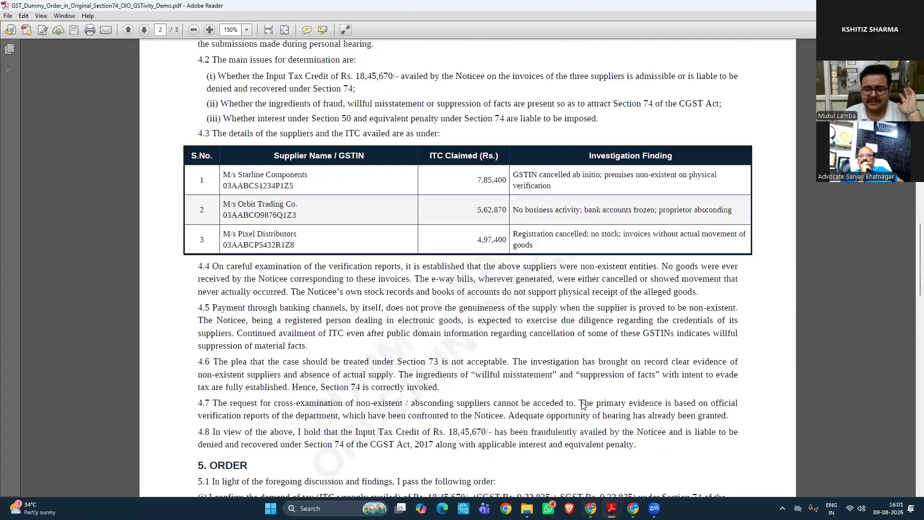
key(alt+Tab)
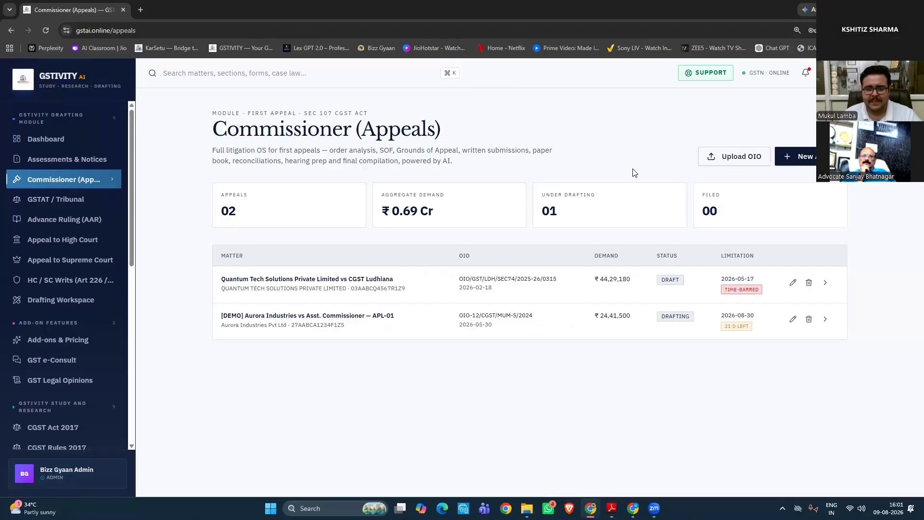
Create a new first appeal from GST_Dummy_Order_in_Original_Section74_OIO_GSTivity_Demo.pdf, auto-fetching the matter, taxpayer, order and demand details
click(728, 158)
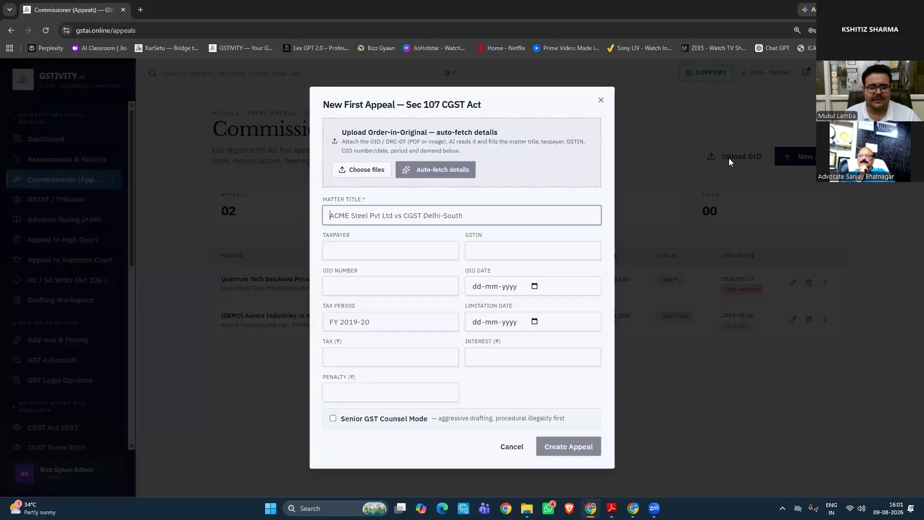
click(359, 168)
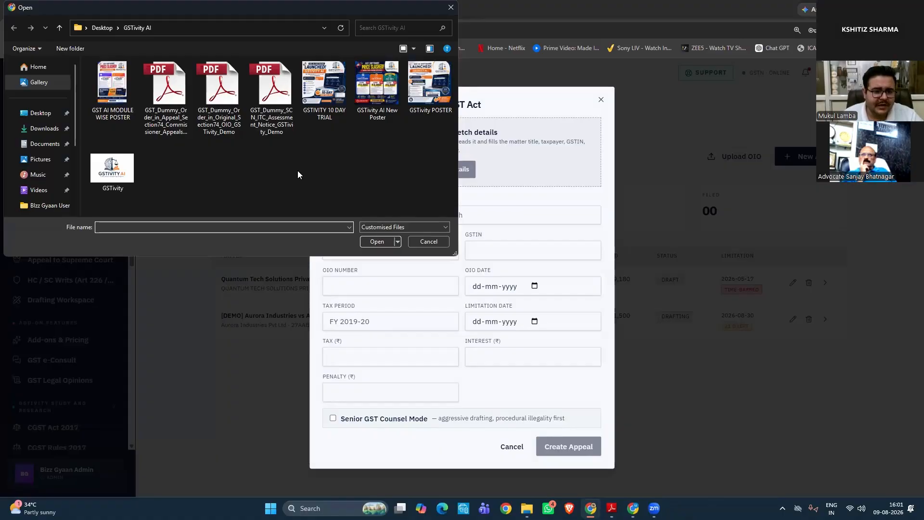
click(225, 131)
click(377, 241)
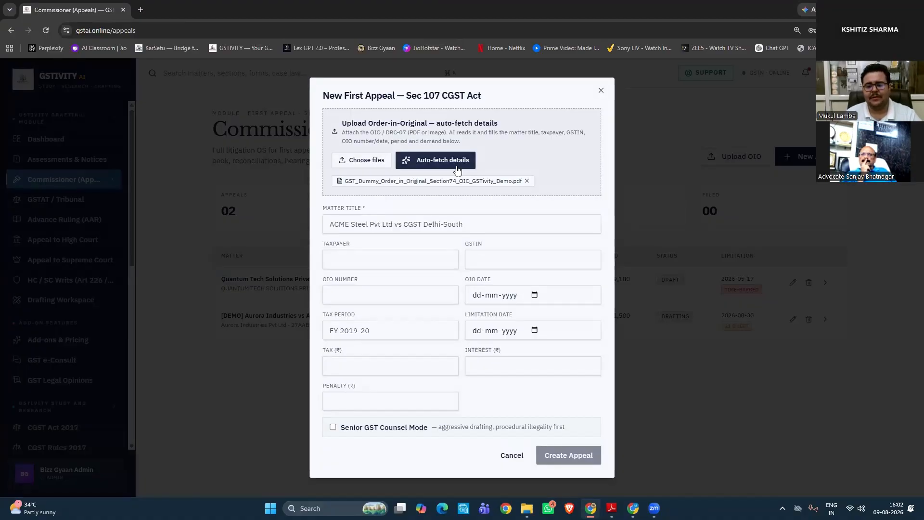
click(457, 163)
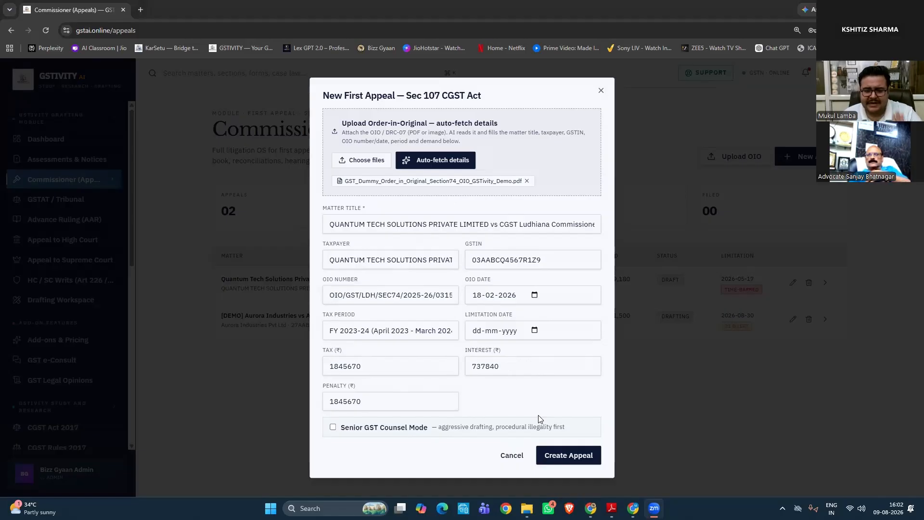
click(579, 455)
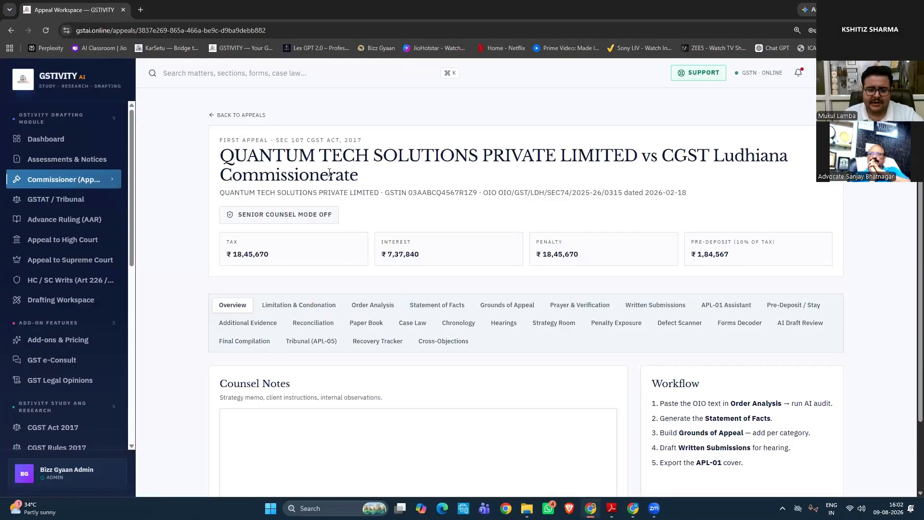
Look over the new appeal's Overview, including its demand figures, Counsel Notes area, workflow and available sections
scroll(330, 173, down, 2)
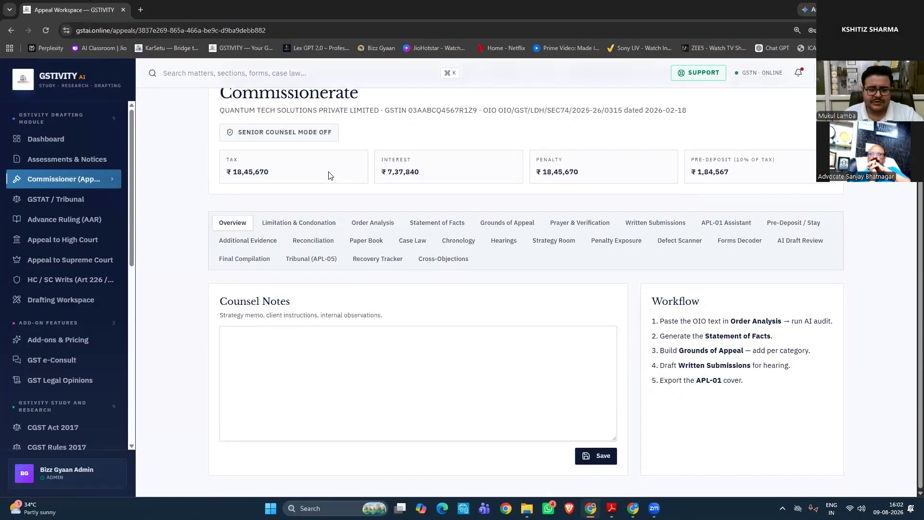
click(304, 368)
scroll(305, 277, up, 1)
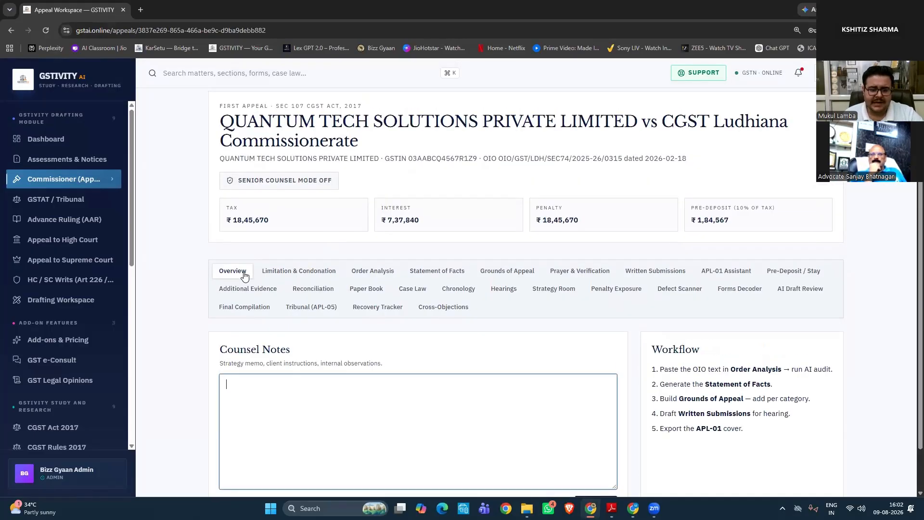
scroll(347, 279, down, 1)
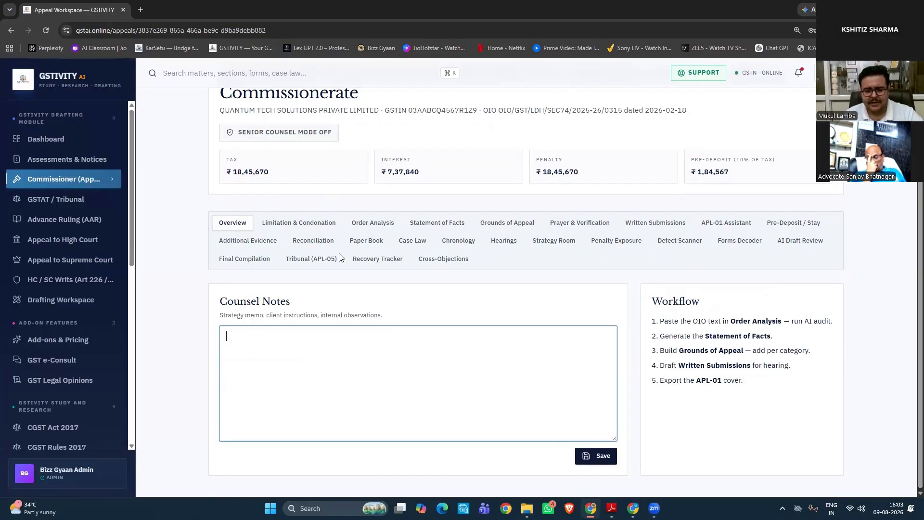
Open Limitation & Condonation and review the matter's limitation tracker and the checklist of additional documents for condonation of delay
click(308, 226)
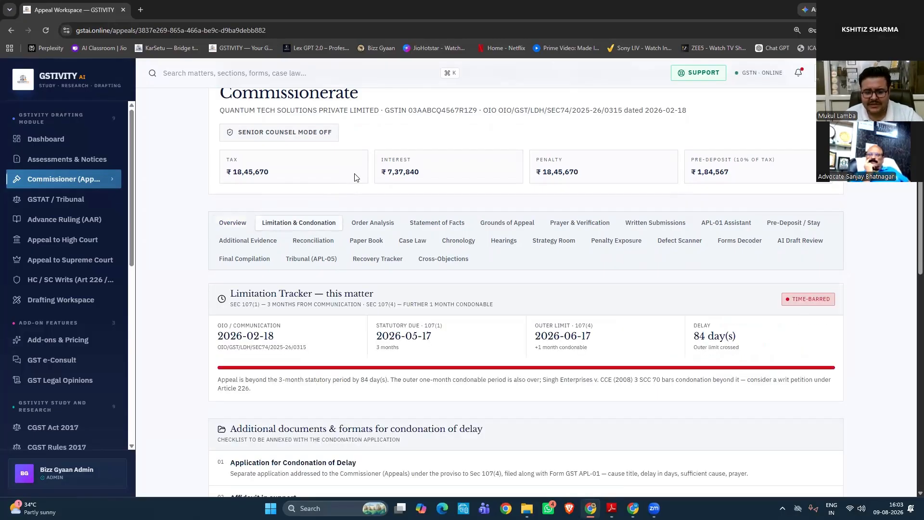
scroll(355, 177, down, 1)
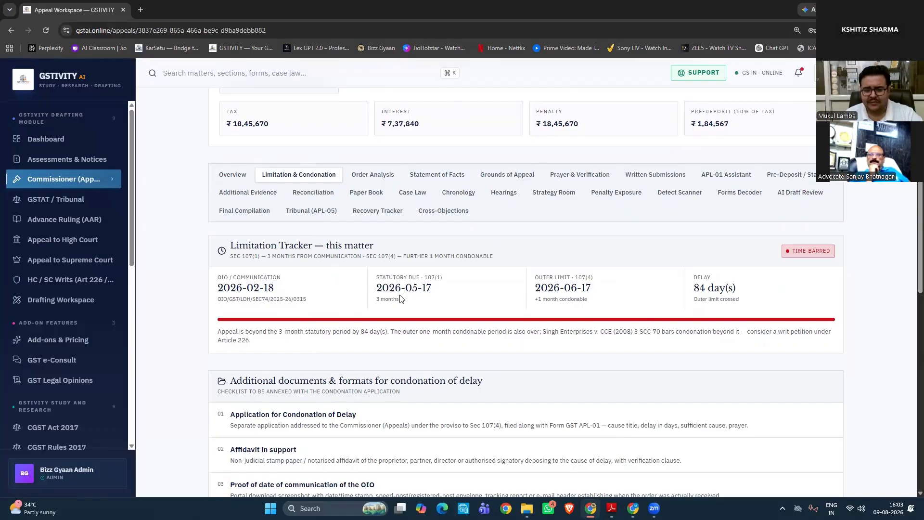
drag(433, 291, 373, 295)
click(725, 347)
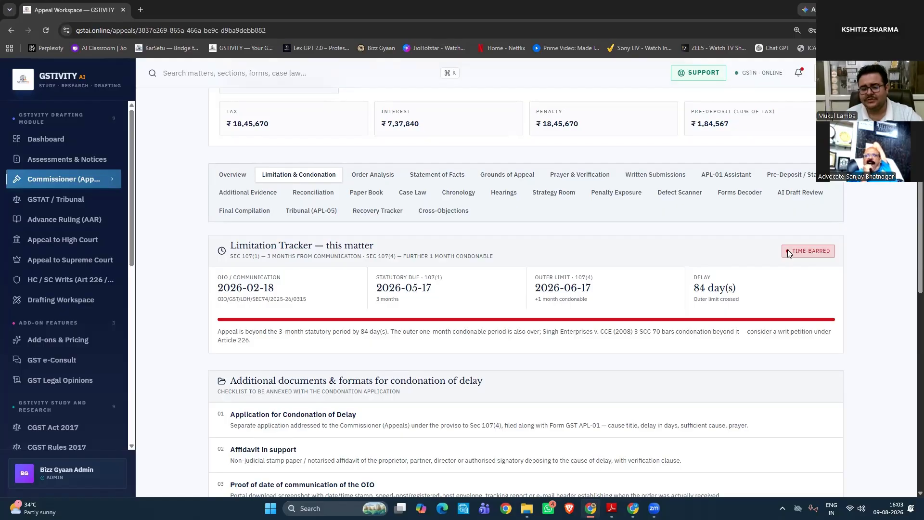
scroll(866, 286, down, 2)
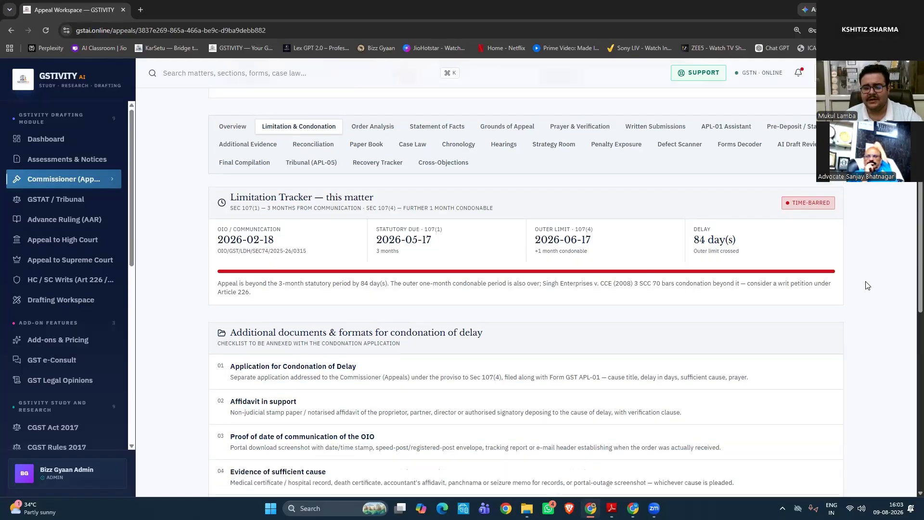
scroll(866, 286, down, 1)
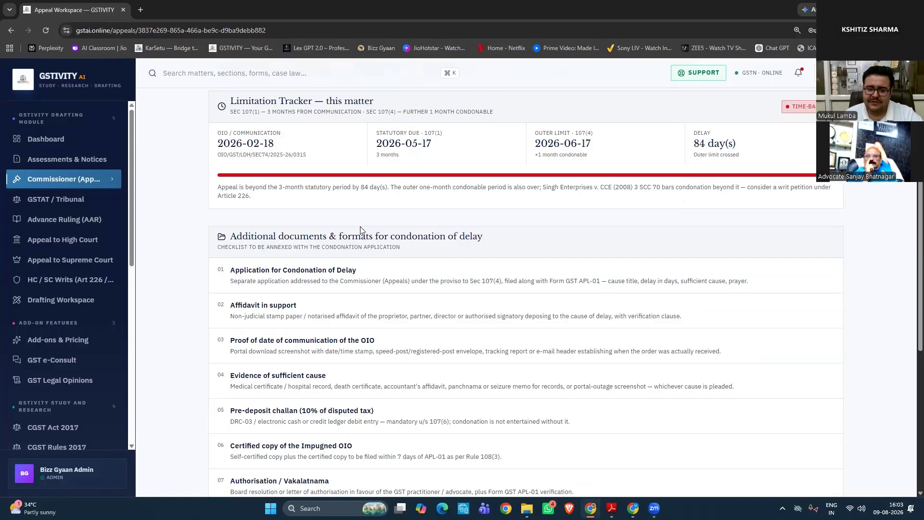
scroll(247, 230, down, 1)
scroll(322, 230, down, 5)
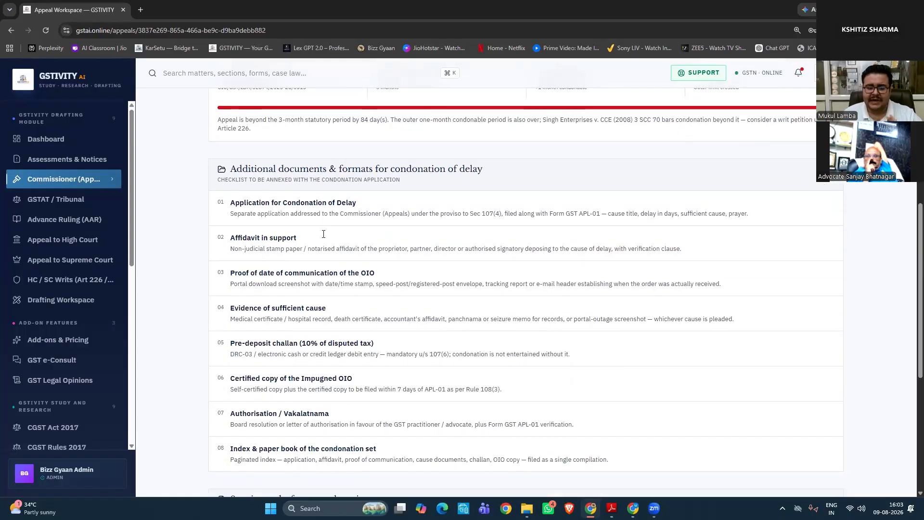
scroll(322, 230, down, 1)
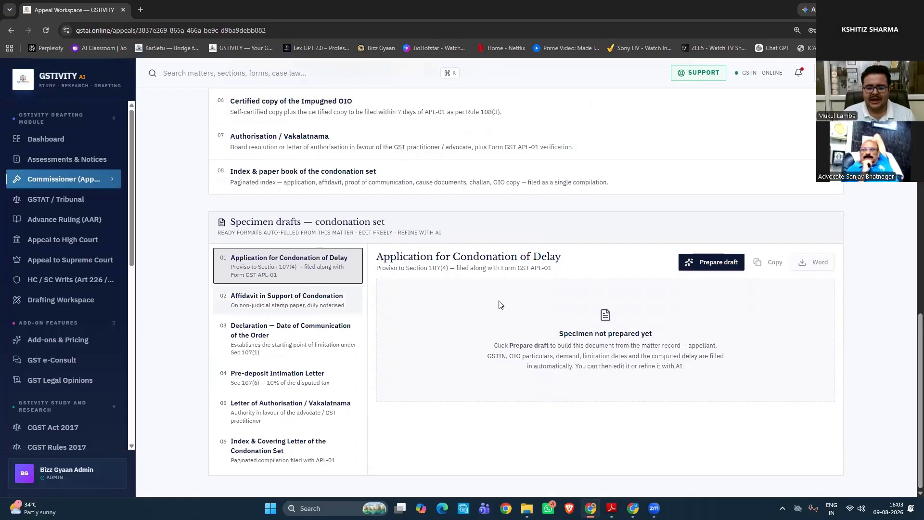
Prepare the Application for Condonation of Delay specimen draft and read it through to the prayer
click(697, 263)
scroll(594, 289, down, 3)
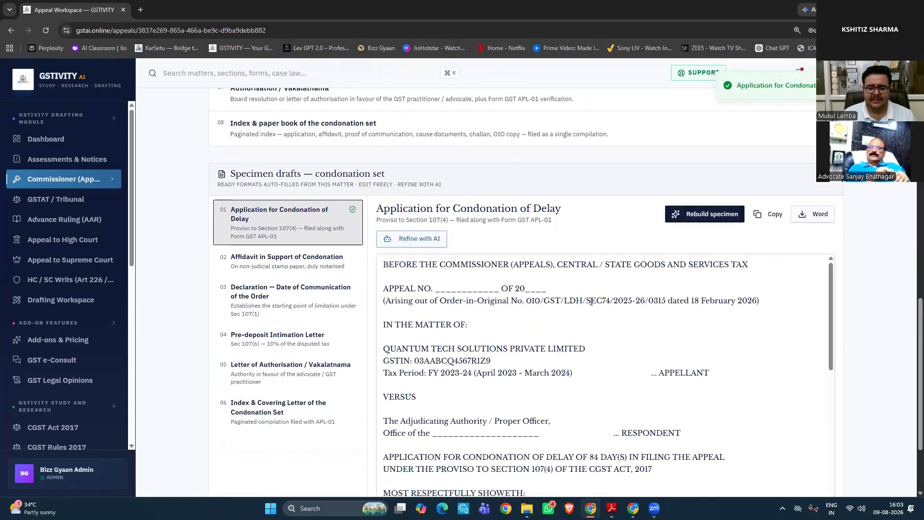
scroll(590, 327, up, 1)
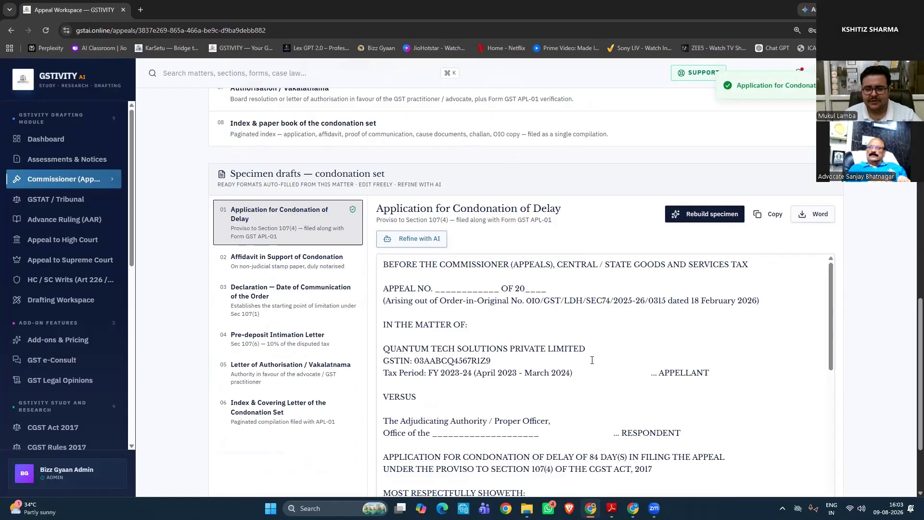
scroll(592, 360, down, 4)
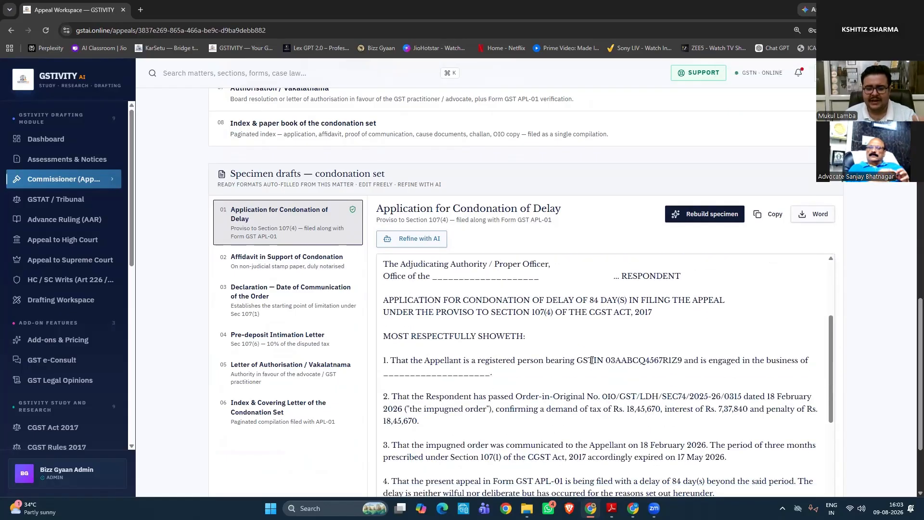
scroll(592, 360, down, 2)
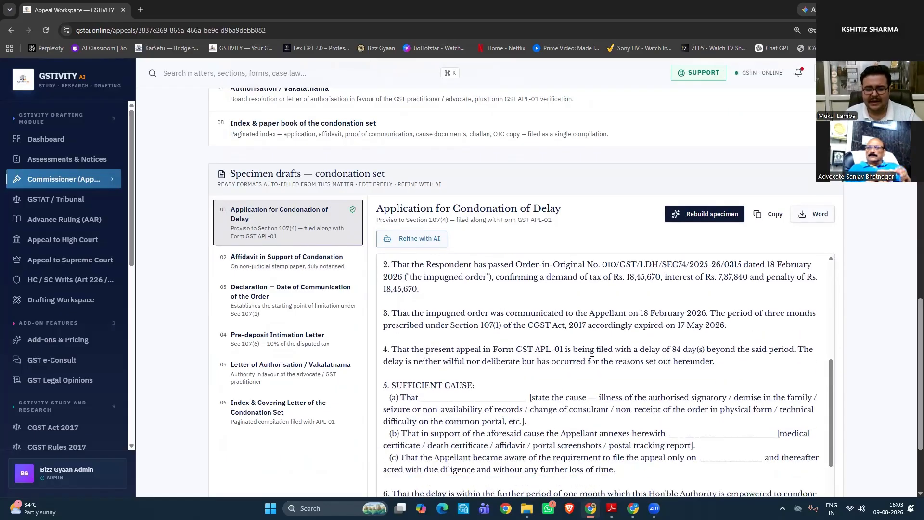
scroll(592, 360, down, 5)
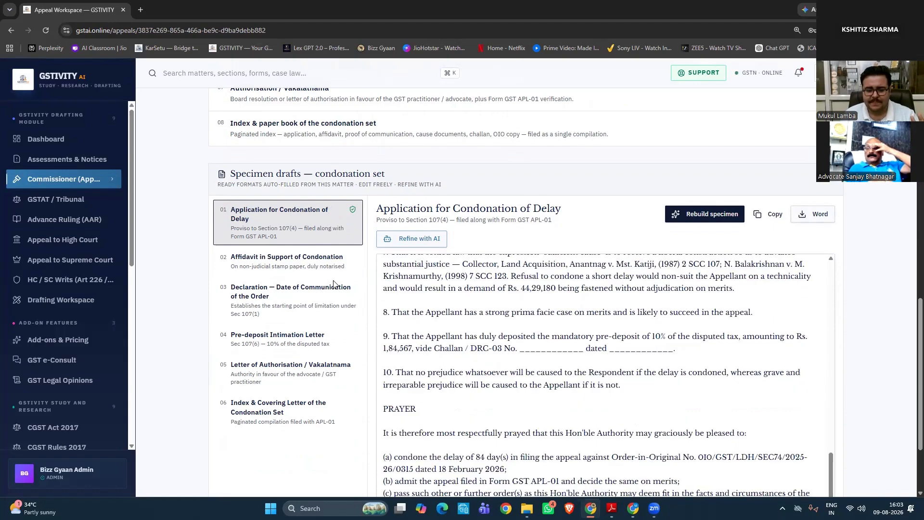
Prepare specimen drafts of the Affidavit in Support of Condonation, the Declaration of the order's communication date, and the Pre-deposit Intimation Letter
click(325, 269)
click(722, 255)
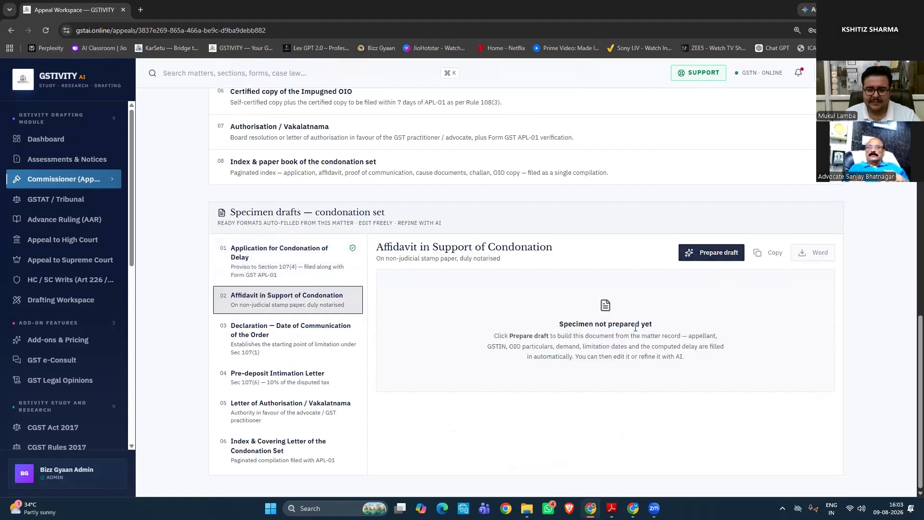
click(292, 355)
click(701, 254)
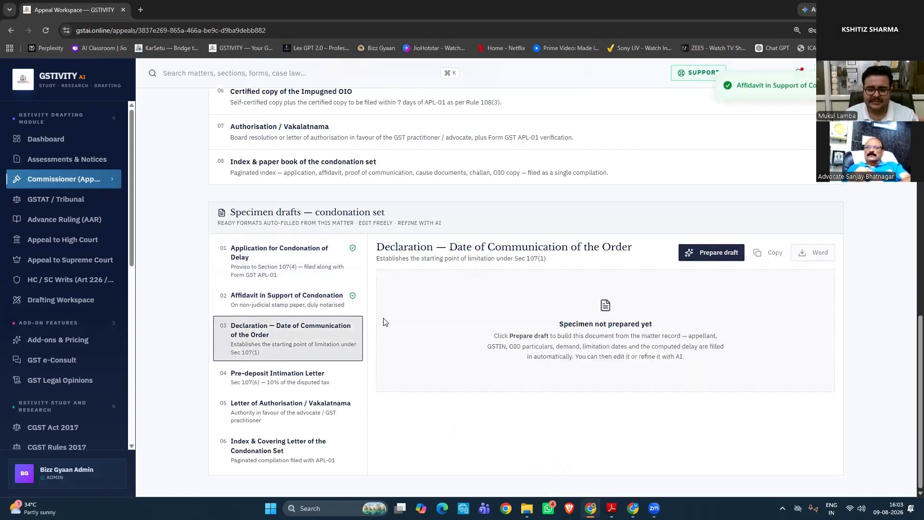
click(323, 374)
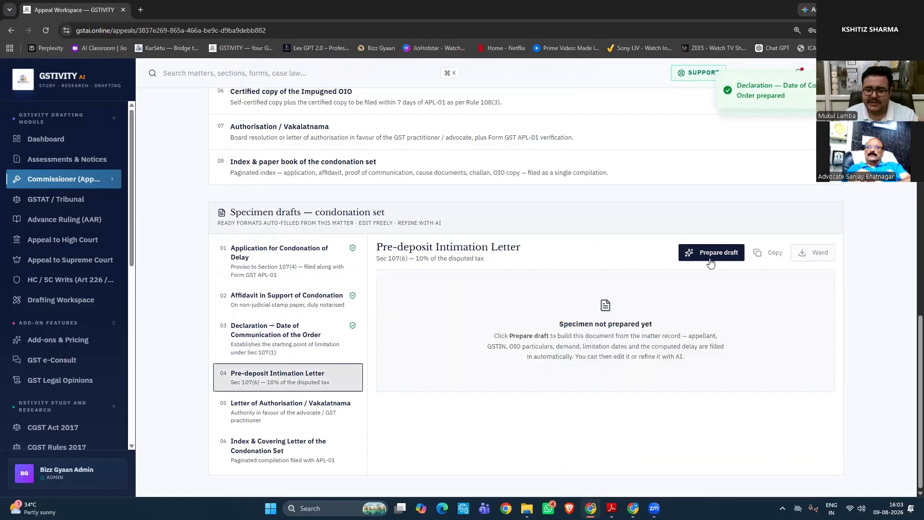
click(709, 258)
Compare the appeal's 10% pre-deposit figure with the tax amount in the matter summary
scroll(573, 287, up, 13)
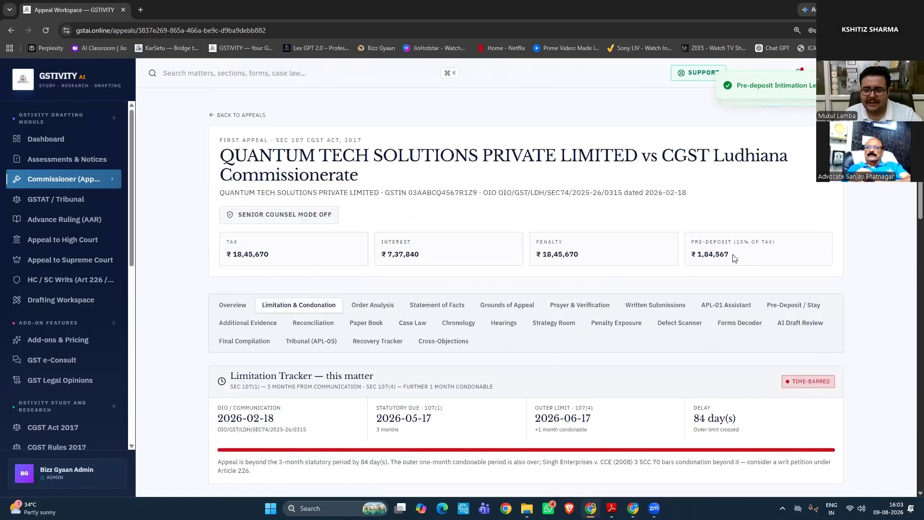
drag(732, 255, 692, 246)
drag(289, 259, 224, 244)
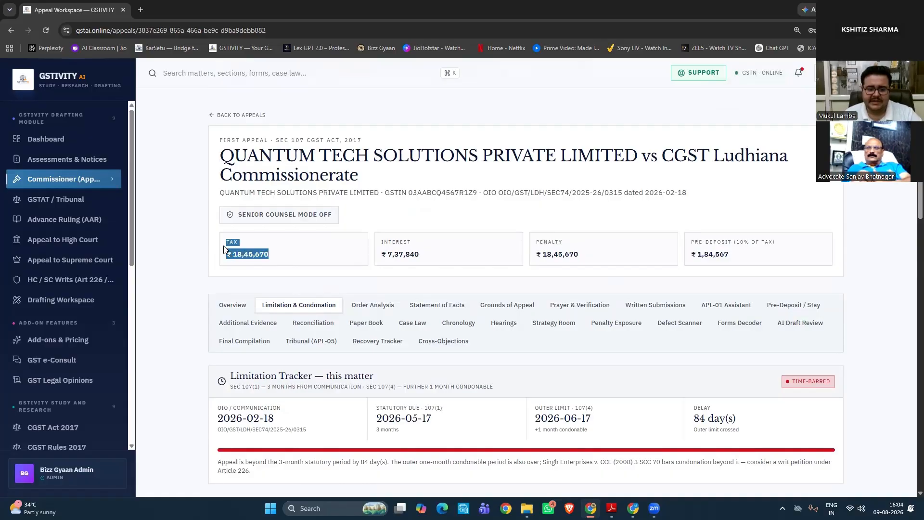
drag(734, 257, 691, 243)
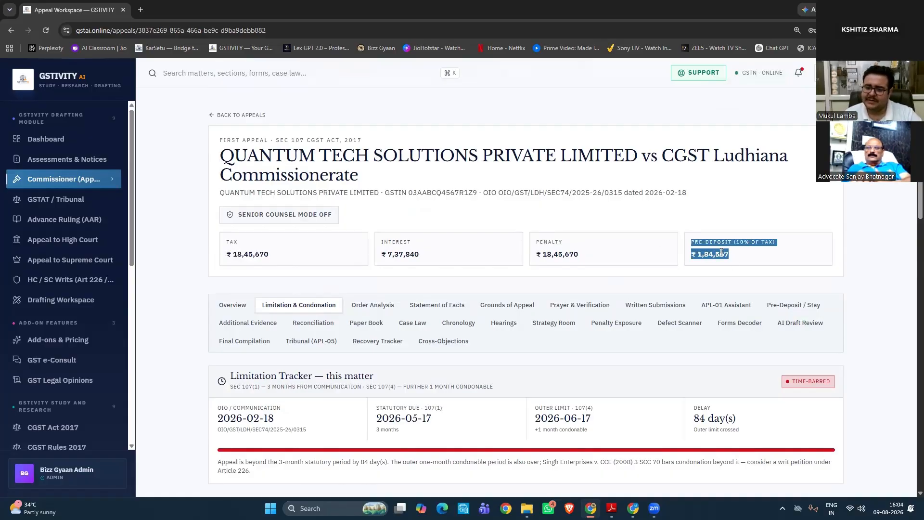
click(720, 252)
Read the Pre-deposit Intimation Letter, and view the Letter of Authorisation / Vakalatnama and Index & Covering Letter specimen entries
scroll(454, 312, down, 12)
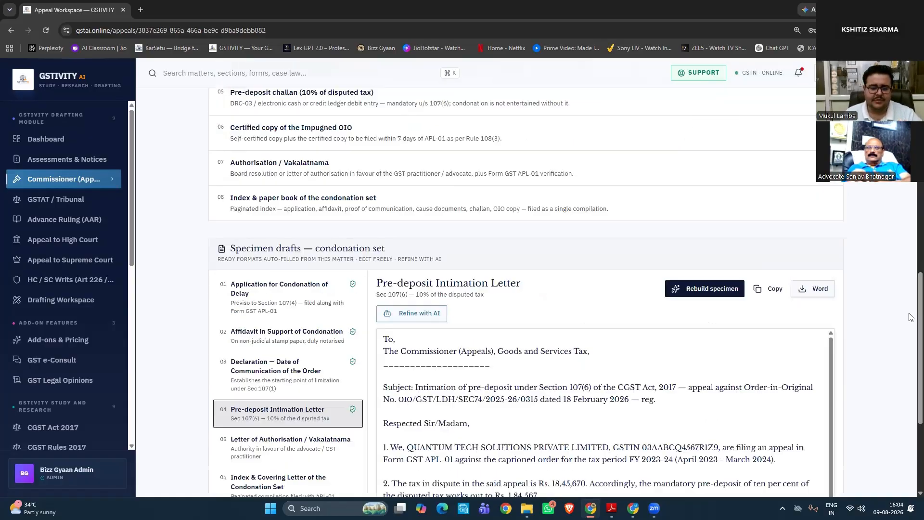
scroll(454, 312, down, 2)
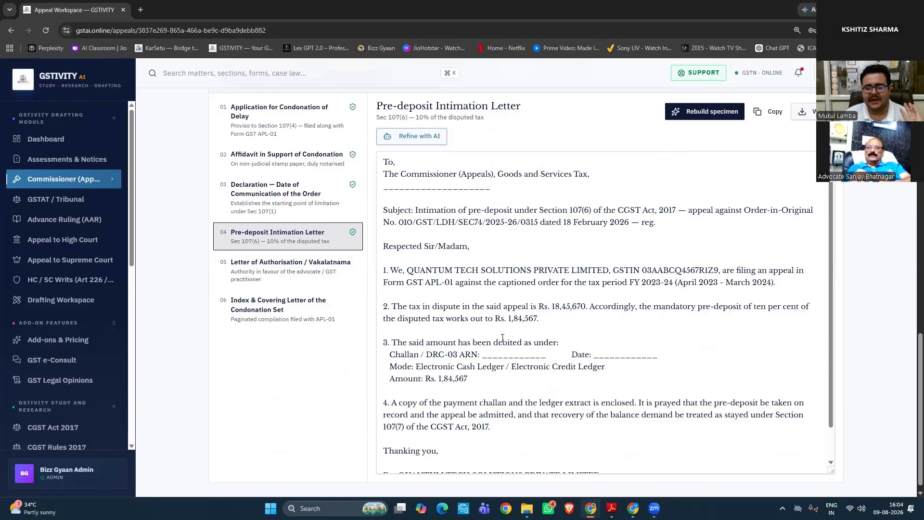
scroll(503, 338, down, 1)
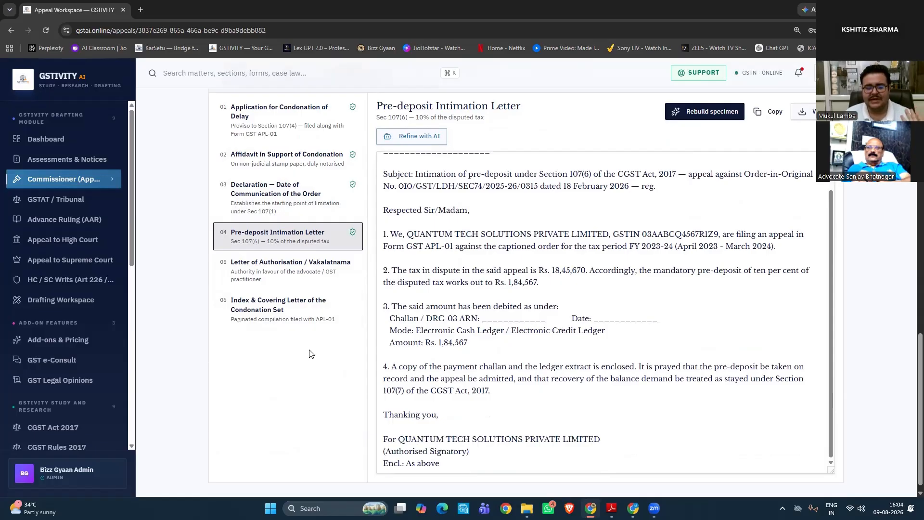
click(318, 275)
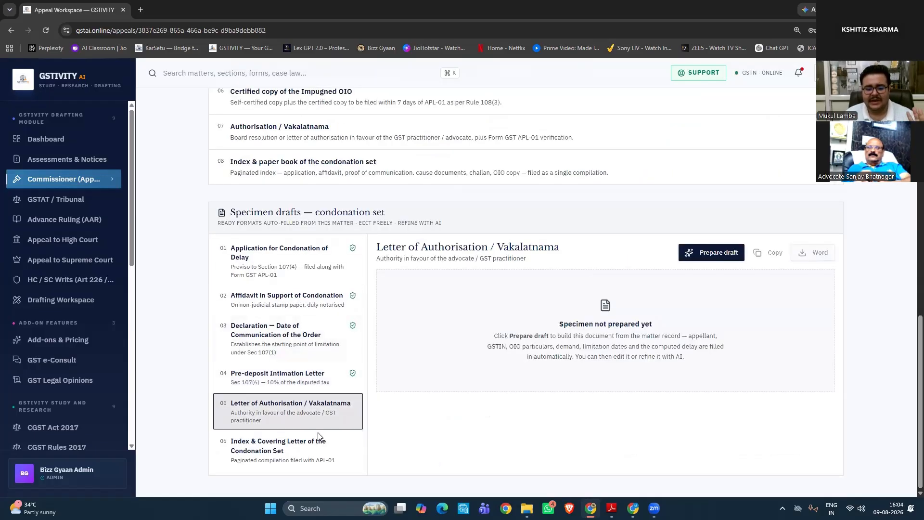
click(317, 438)
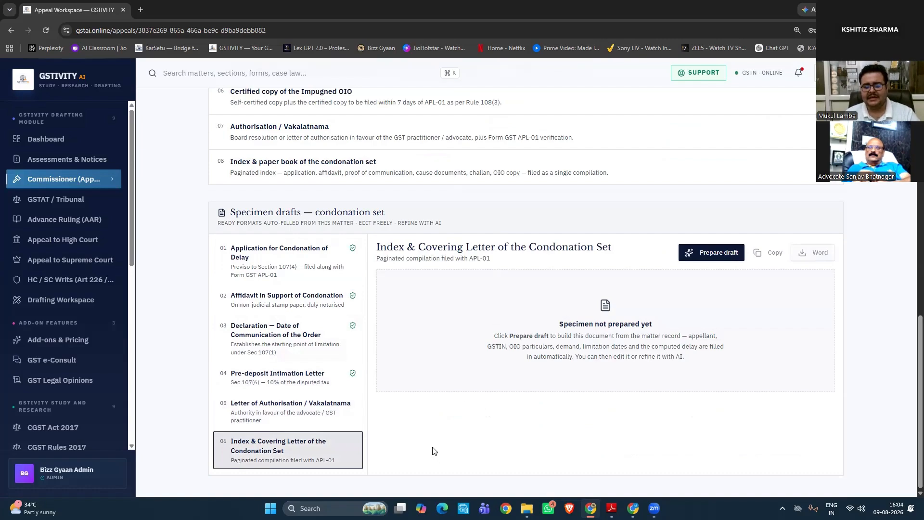
Attach GST_Dummy_Order_in_Original_Section74_OIO_GSTivity_Demo.pdf to the matter's Order Analysis for text extraction
scroll(432, 451, up, 10)
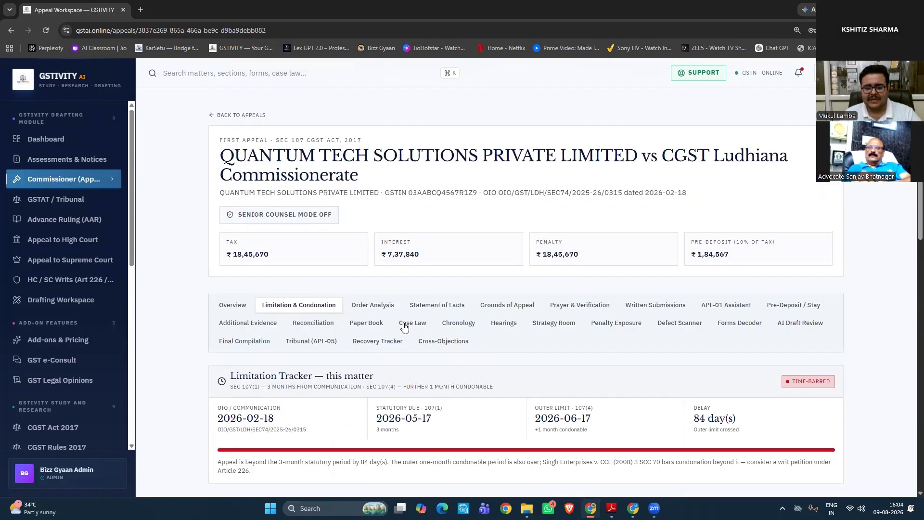
click(391, 304)
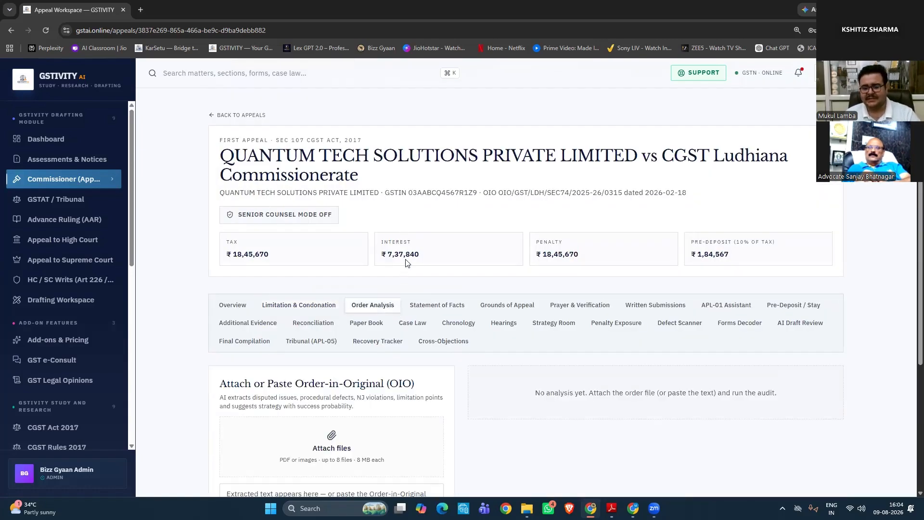
scroll(448, 219, down, 3)
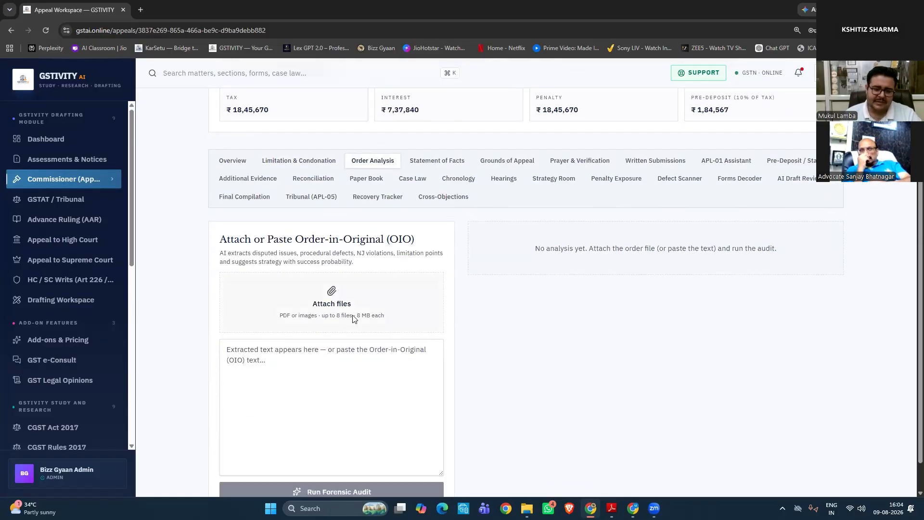
click(354, 319)
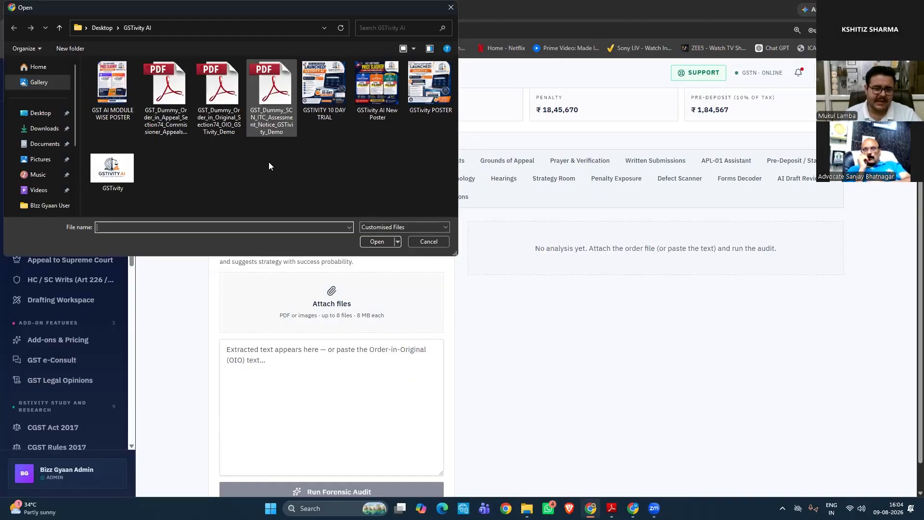
click(220, 99)
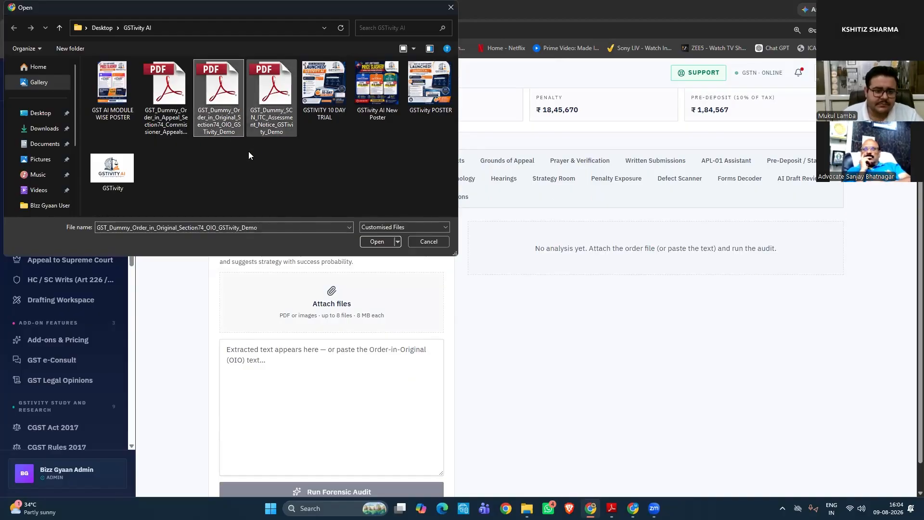
click(377, 242)
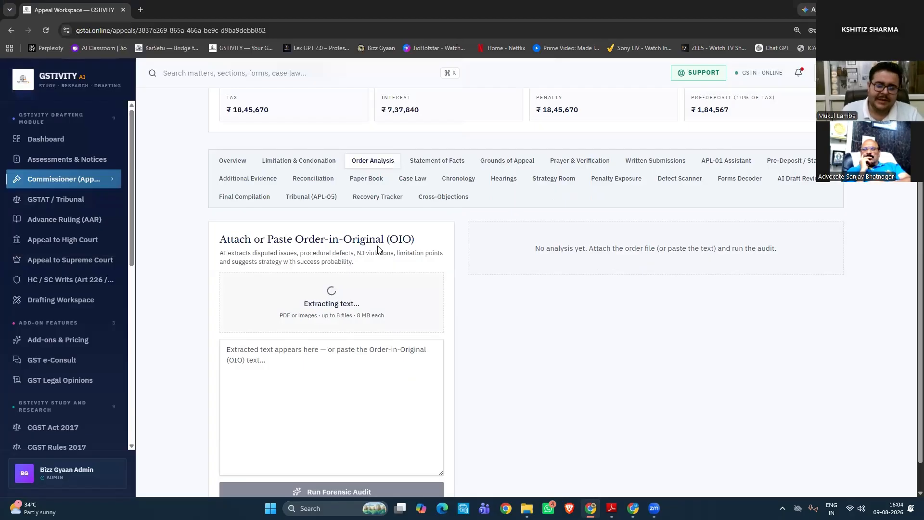
scroll(378, 249, down, 1)
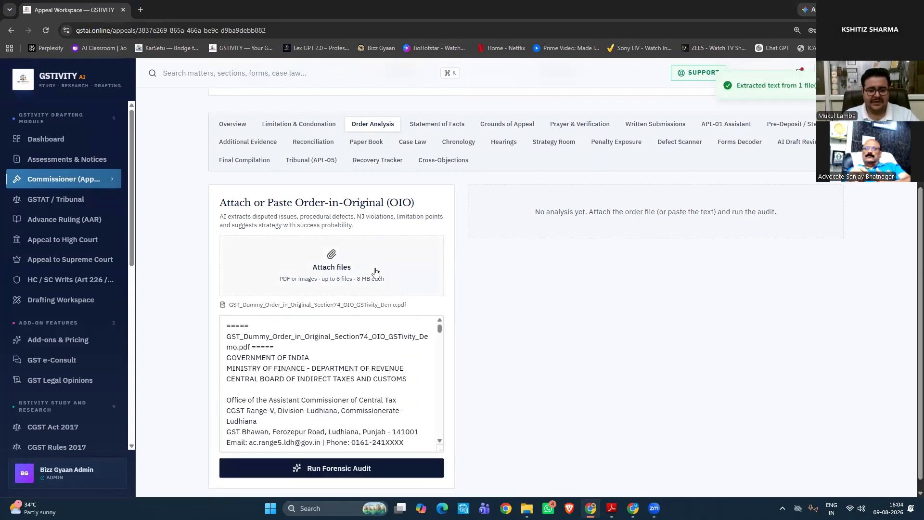
Skim the extracted order text down to the proposed demand figures and run the Forensic Audit on it
scroll(423, 270, down, 1)
scroll(376, 356, down, 3)
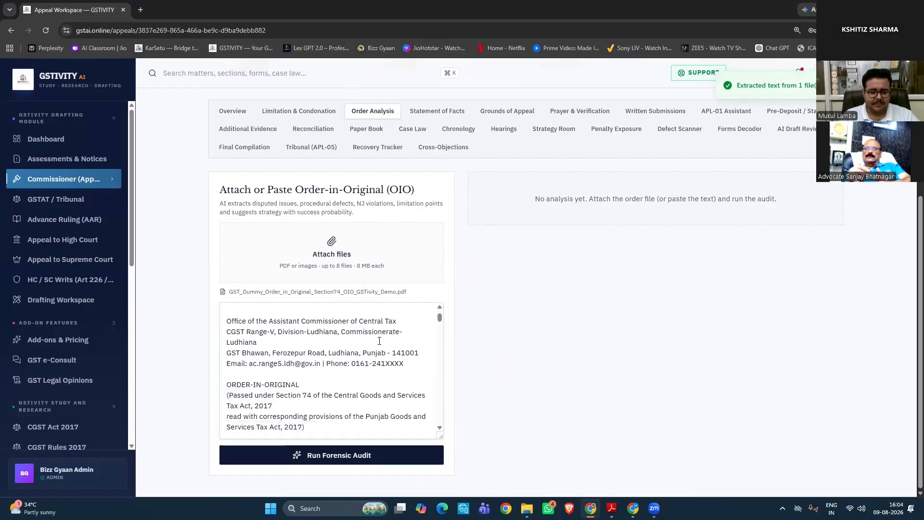
scroll(380, 340, down, 5)
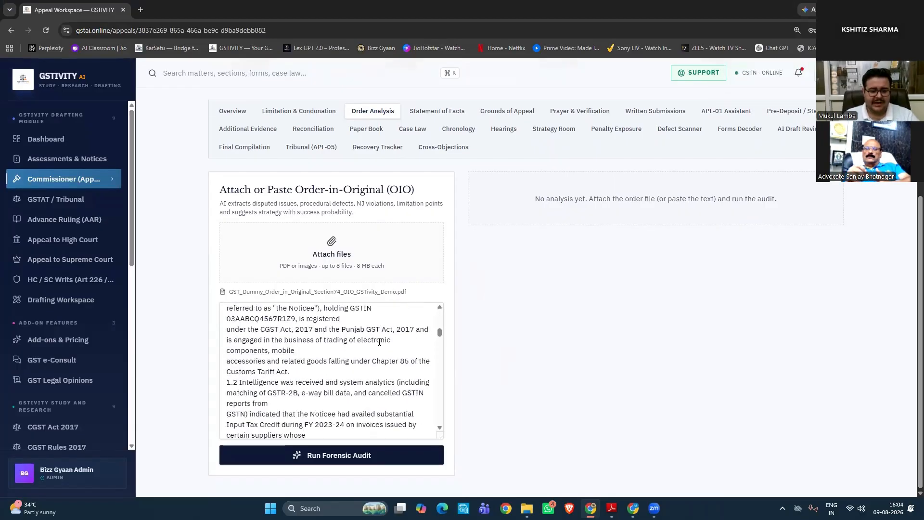
scroll(379, 341, down, 15)
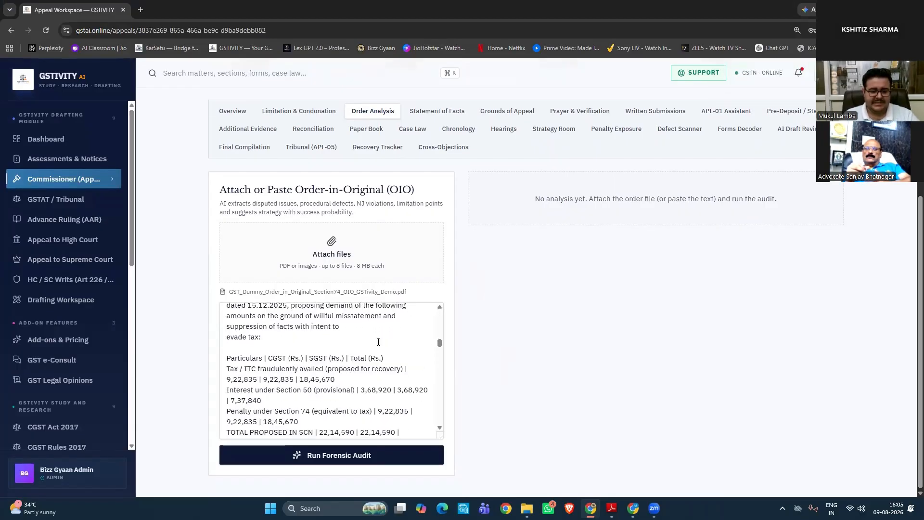
click(355, 452)
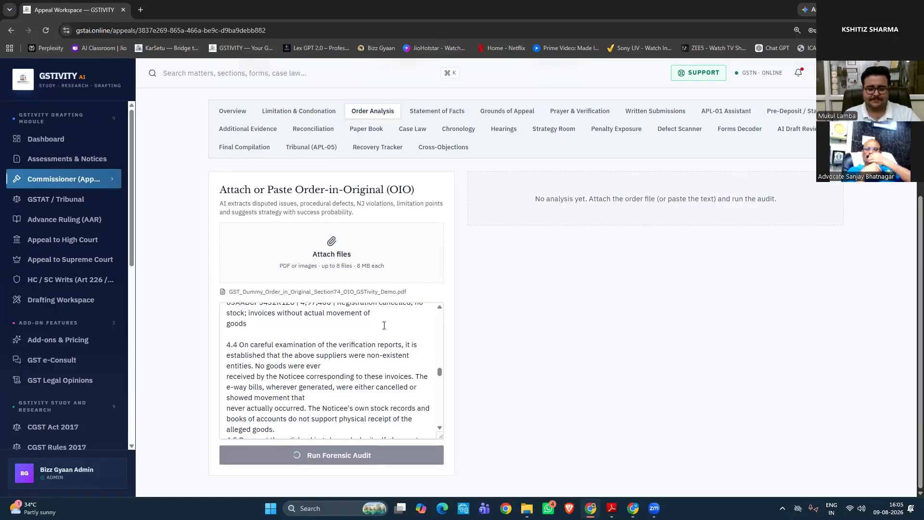
Read the rest of the extracted order text, from the adjudication findings to the closing demo disclaimer
scroll(347, 331, down, 1)
scroll(347, 332, down, 3)
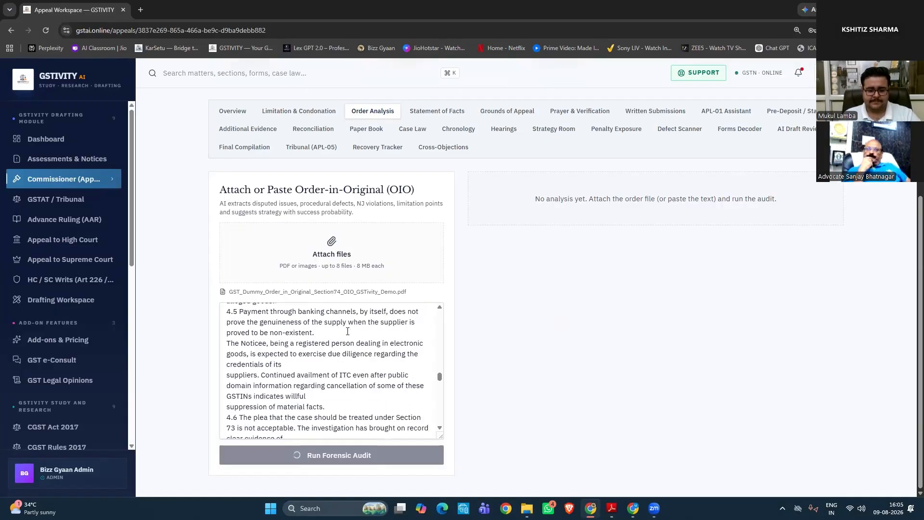
scroll(348, 332, down, 3)
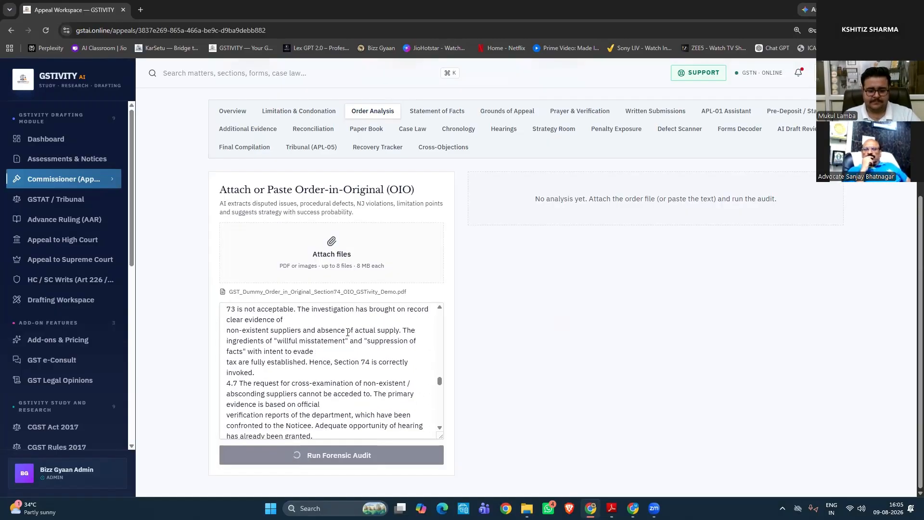
scroll(347, 333, down, 5)
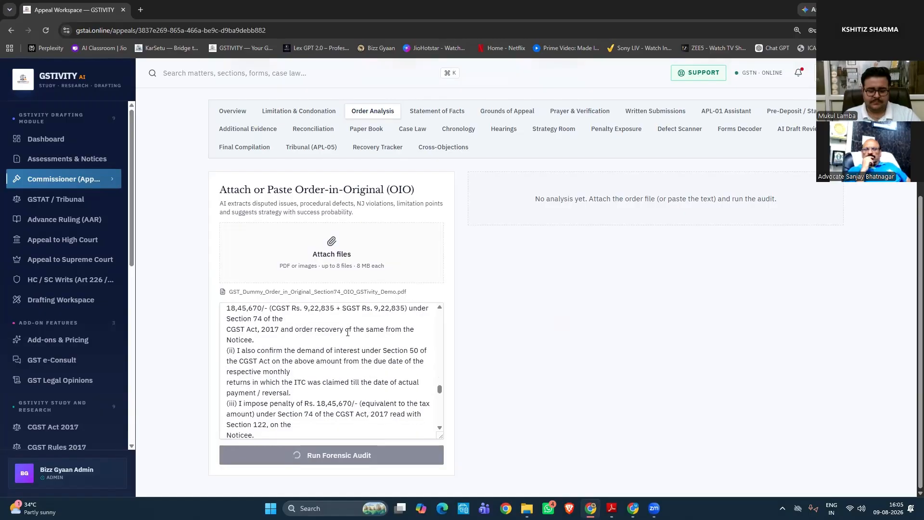
scroll(347, 333, down, 8)
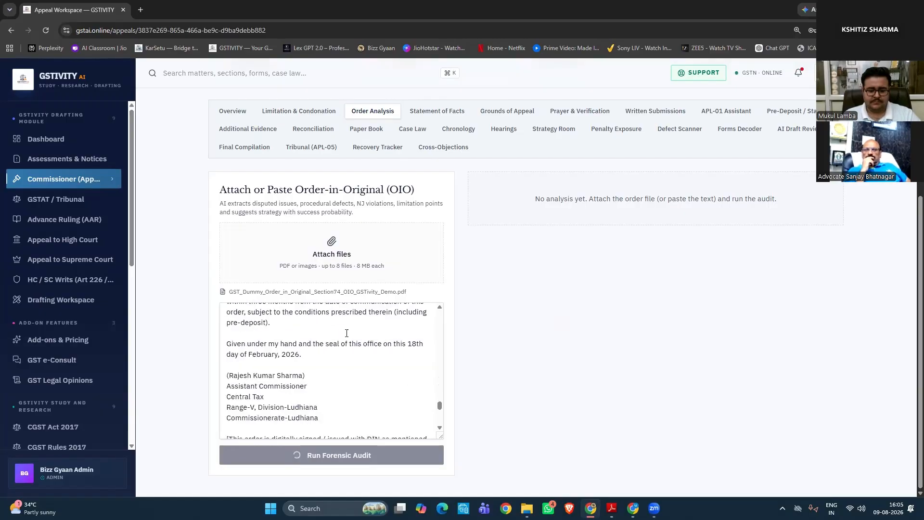
scroll(347, 334, down, 1)
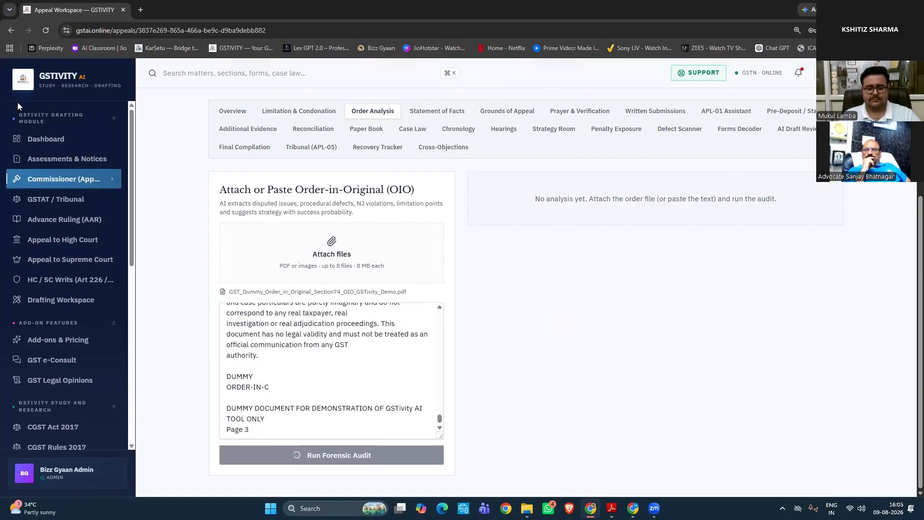
scroll(375, 390, up, 1)
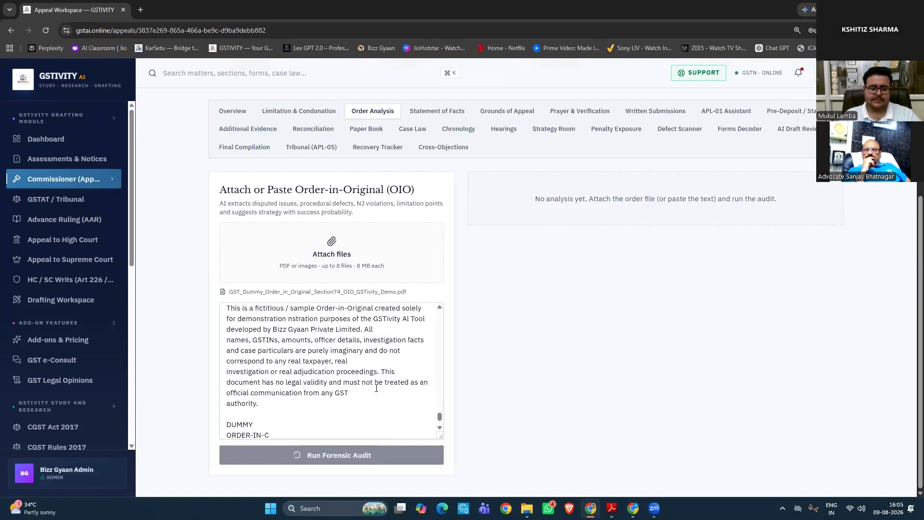
scroll(376, 388, up, 1)
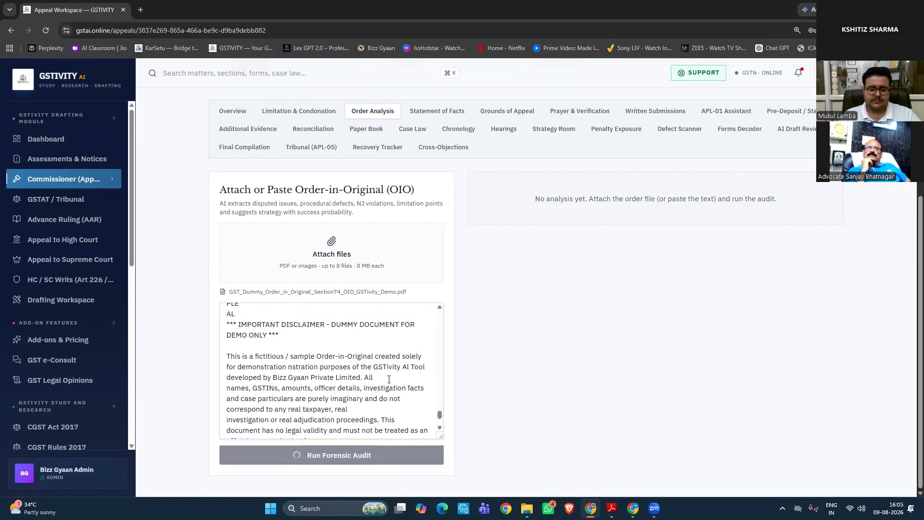
scroll(382, 397, up, 2)
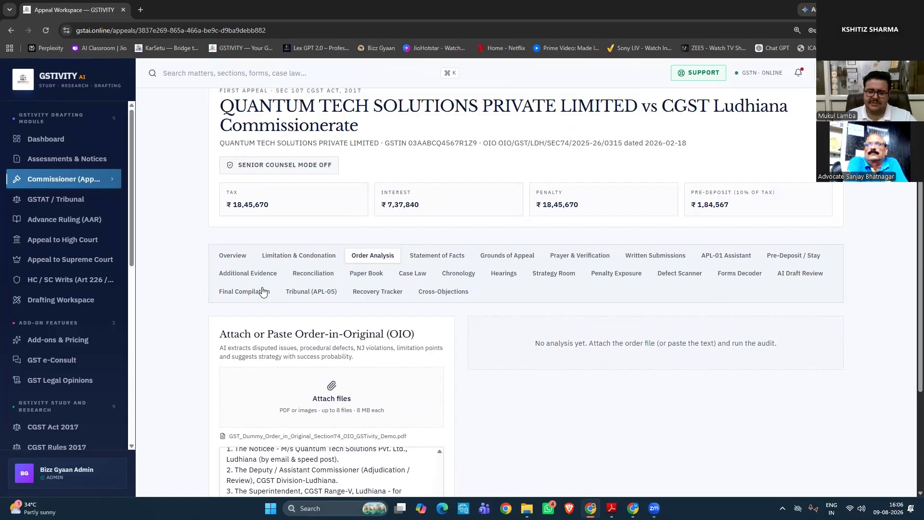
scroll(267, 314, down, 3)
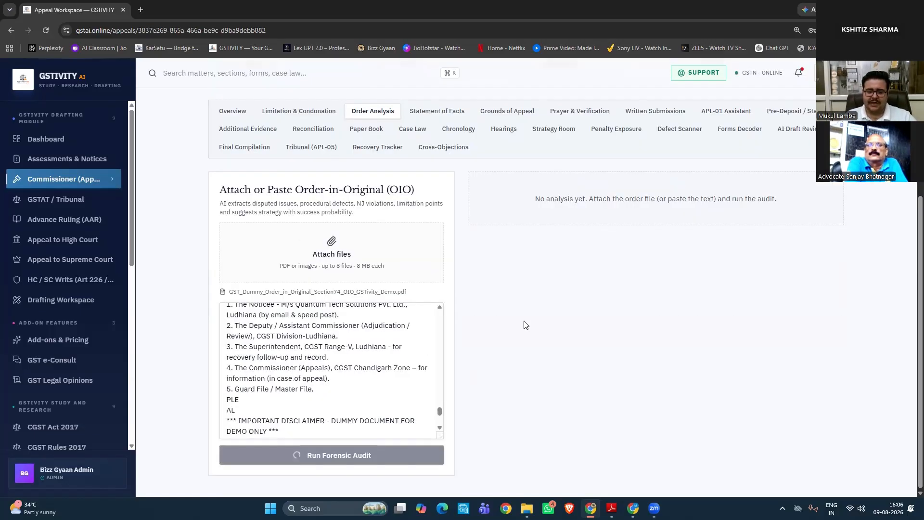
scroll(242, 204, up, 1)
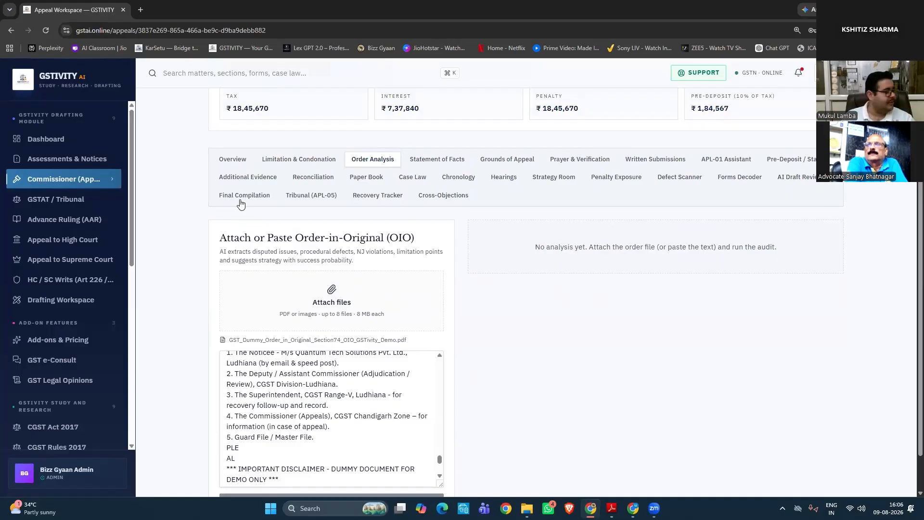
scroll(576, 309, down, 1)
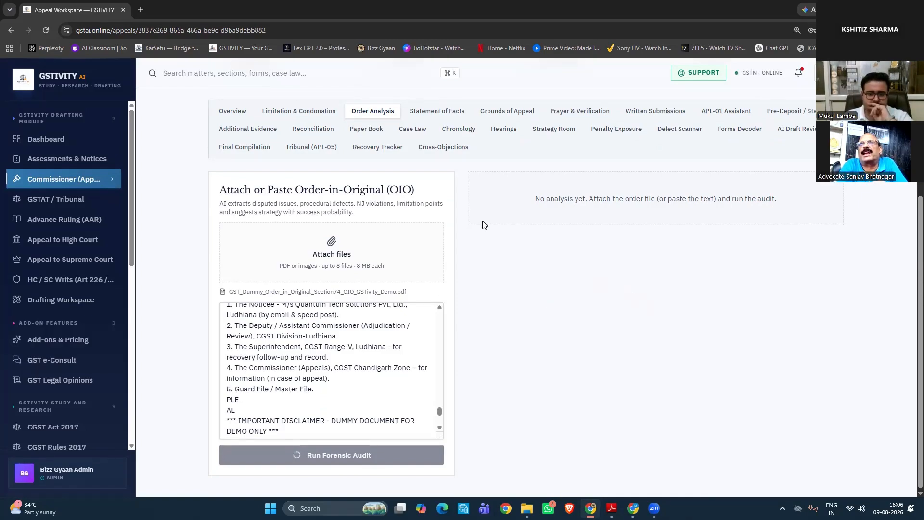
View the matter's Limitation & Condonation details, including the limitation tracker and the condonation document checklist
click(306, 118)
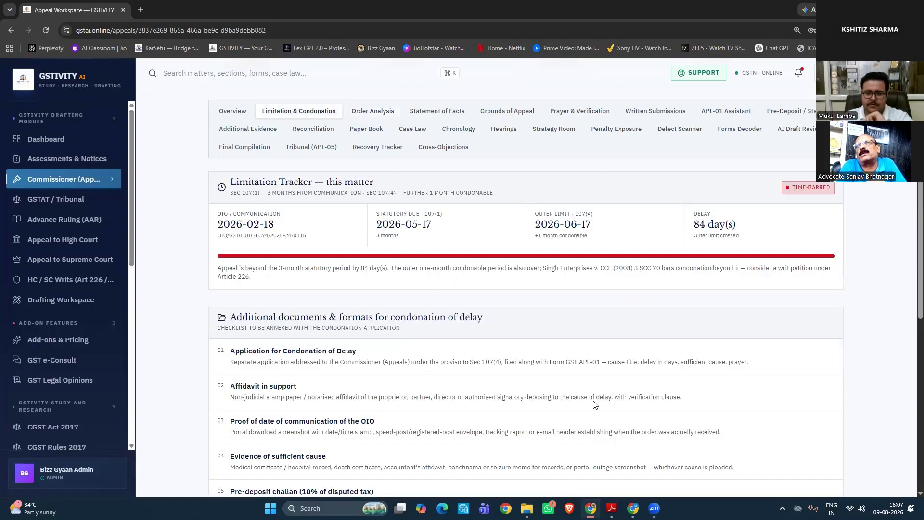
scroll(595, 404, up, 2)
scroll(522, 284, up, 2)
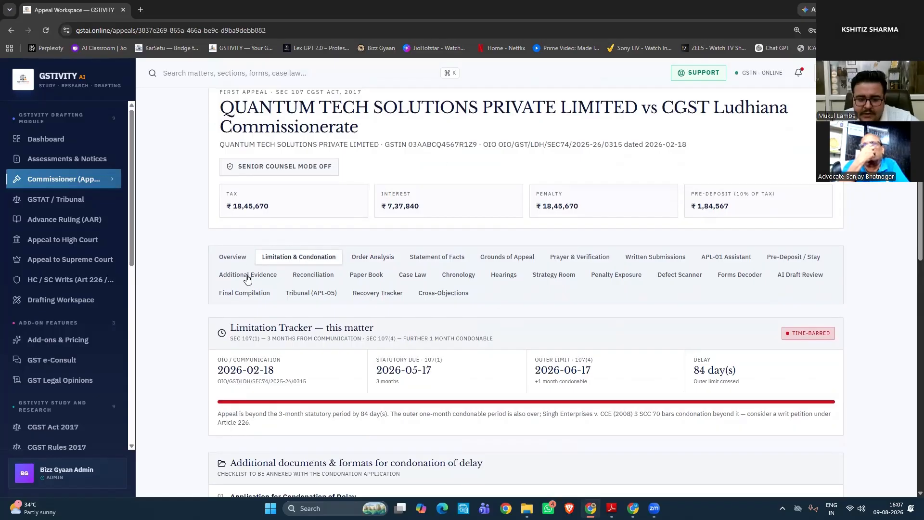
scroll(217, 119, up, 1)
Return to the appeals list and reopen the QUANTUM TECH SOLUTIONS vs CGST Ludhiana Commissionerate matter to view its overview
click(216, 117)
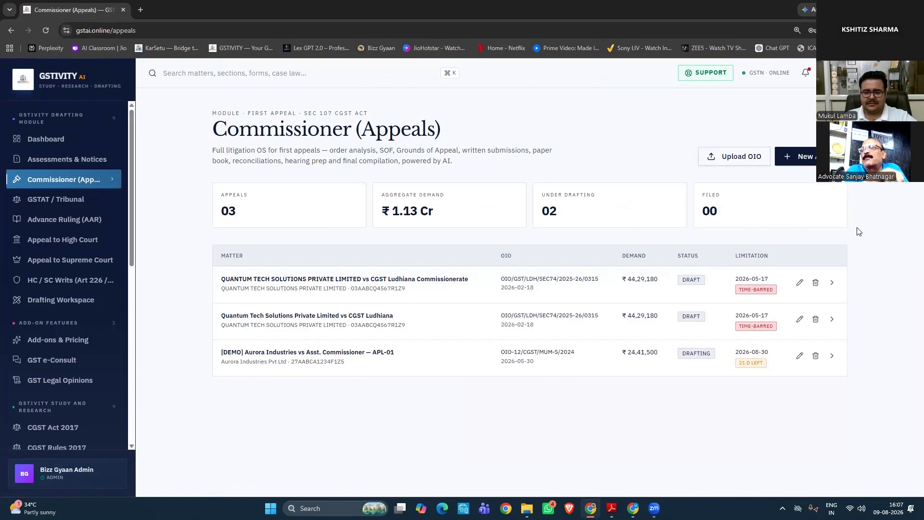
click(833, 285)
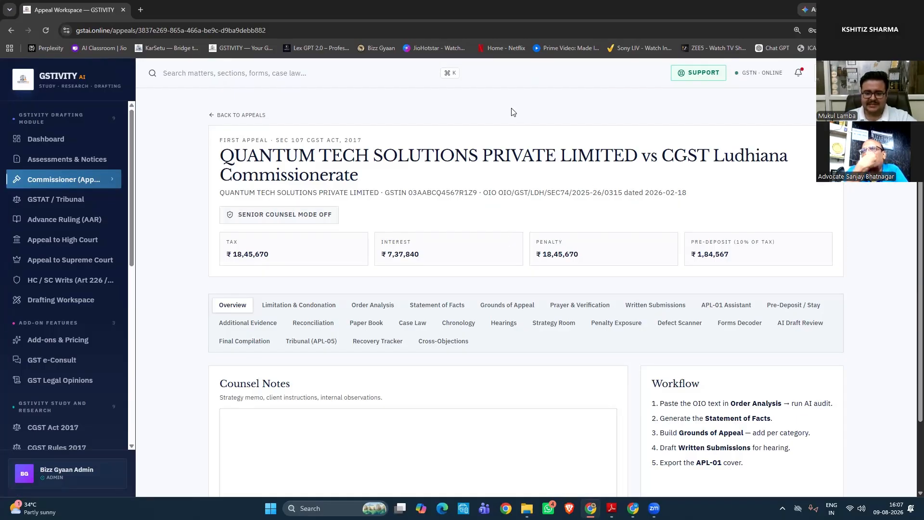
scroll(353, 255, down, 2)
scroll(252, 308, up, 2)
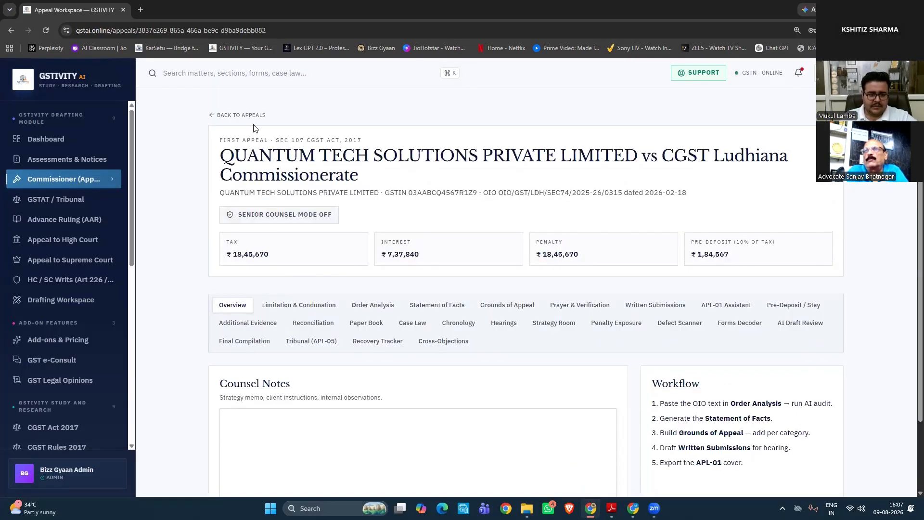
Open the [DEMO] Aurora Industries vs Asst. Commissioner — APL-01 matter and look at its Order Analysis and Statement of Facts
click(223, 115)
click(828, 361)
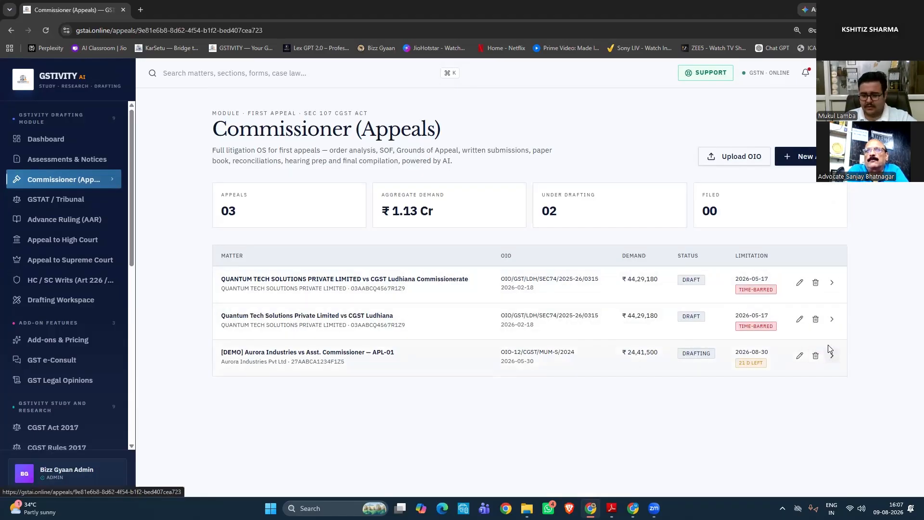
click(290, 284)
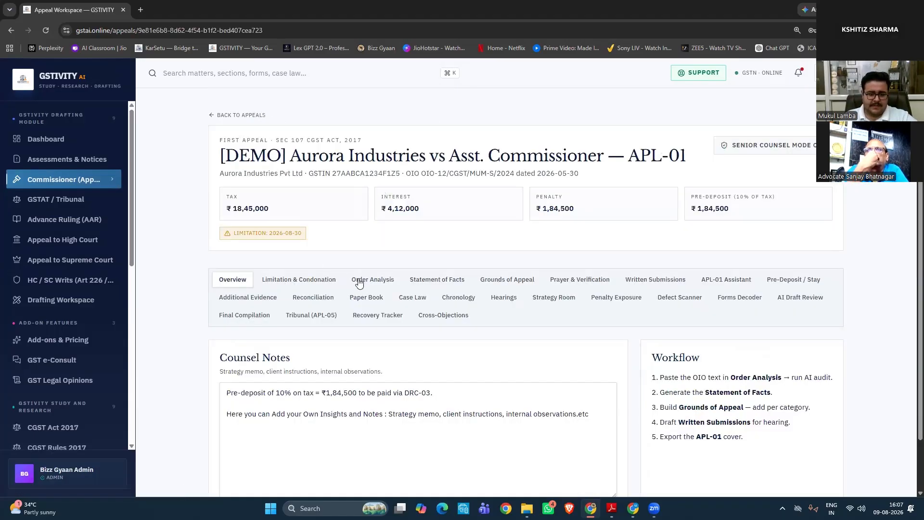
scroll(374, 202, down, 2)
click(375, 190)
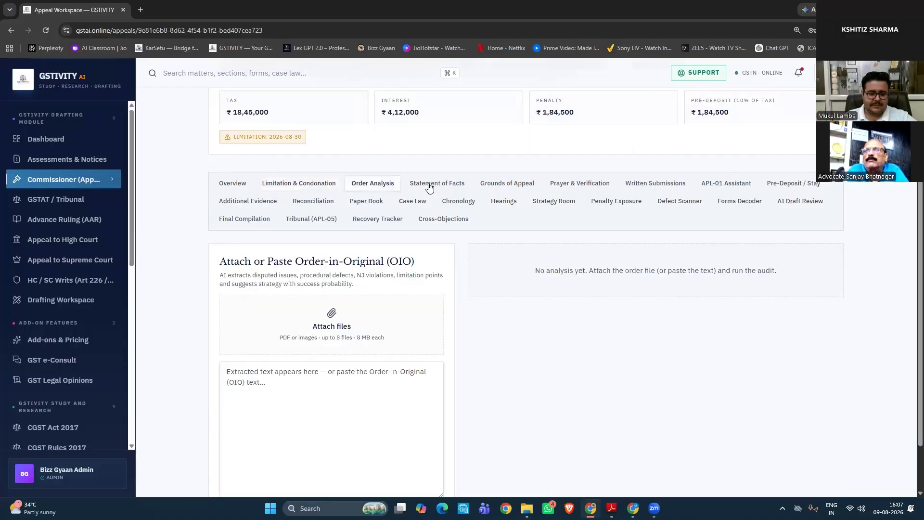
click(436, 183)
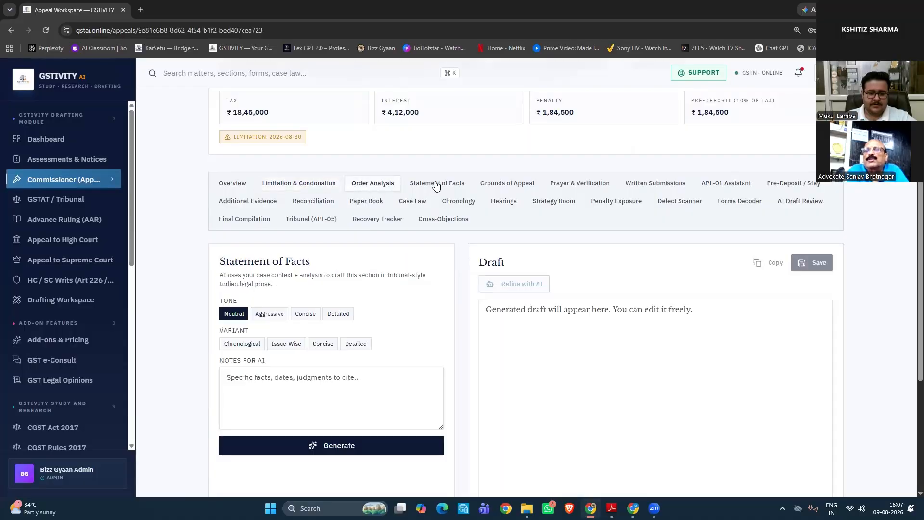
Read the demo matter's Grounds of Appeal, from the legal ground on exceeding the SCN to the factual ITC ground
click(496, 186)
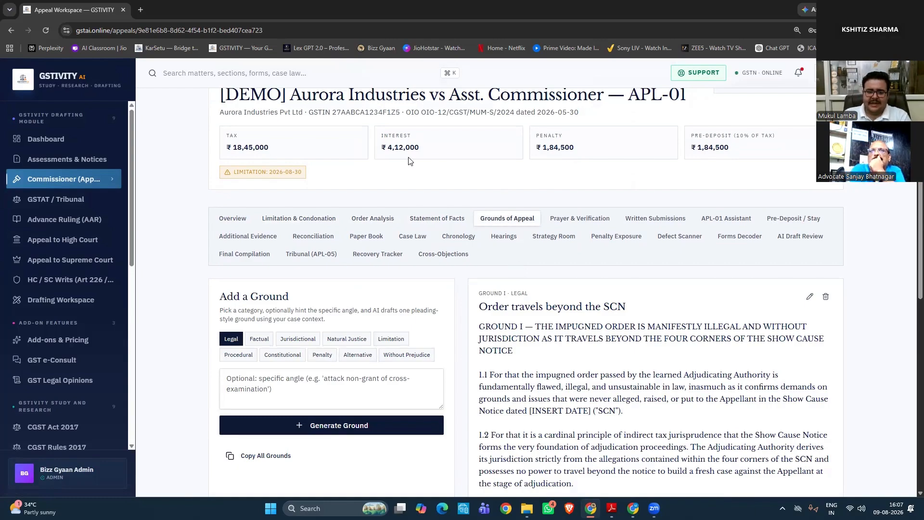
scroll(462, 144, down, 1)
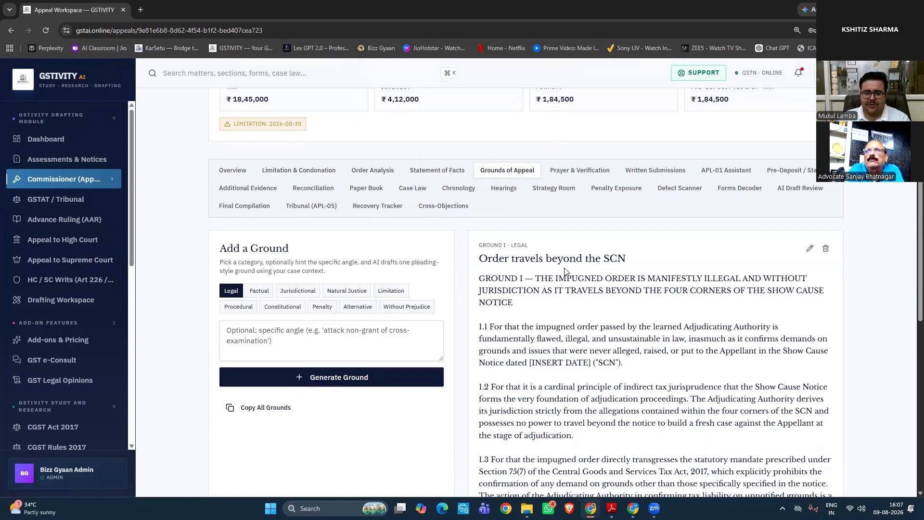
scroll(555, 207, down, 1)
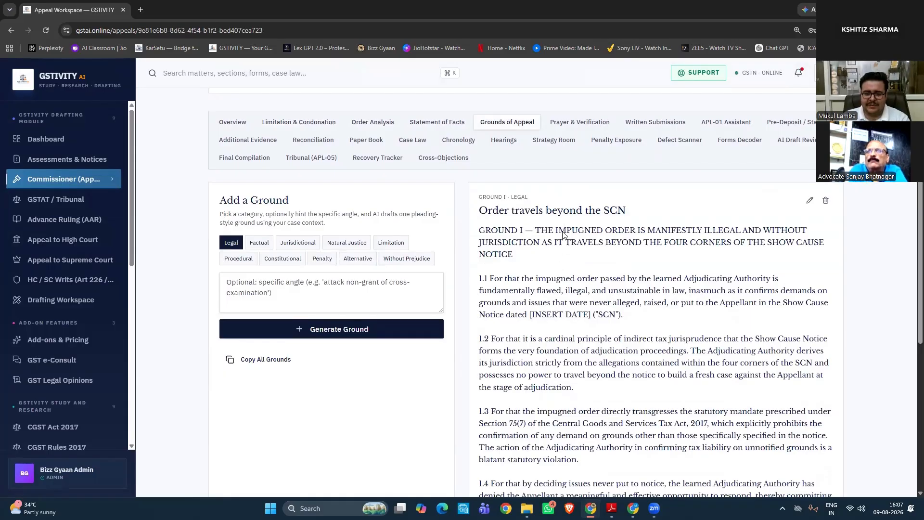
scroll(565, 236, down, 1)
scroll(571, 241, down, 5)
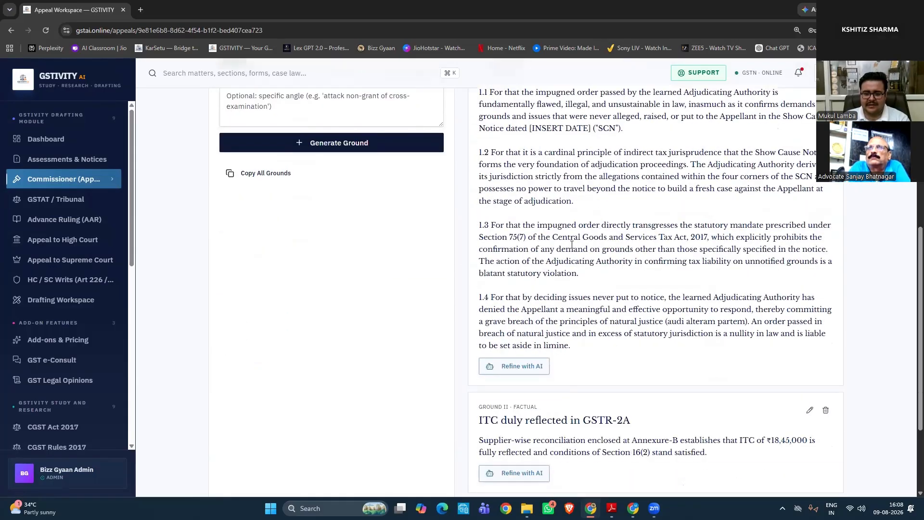
Look over the remaining factual and precedent grounds and the Add a Ground form with its categories and optional angle field
scroll(577, 315, down, 1)
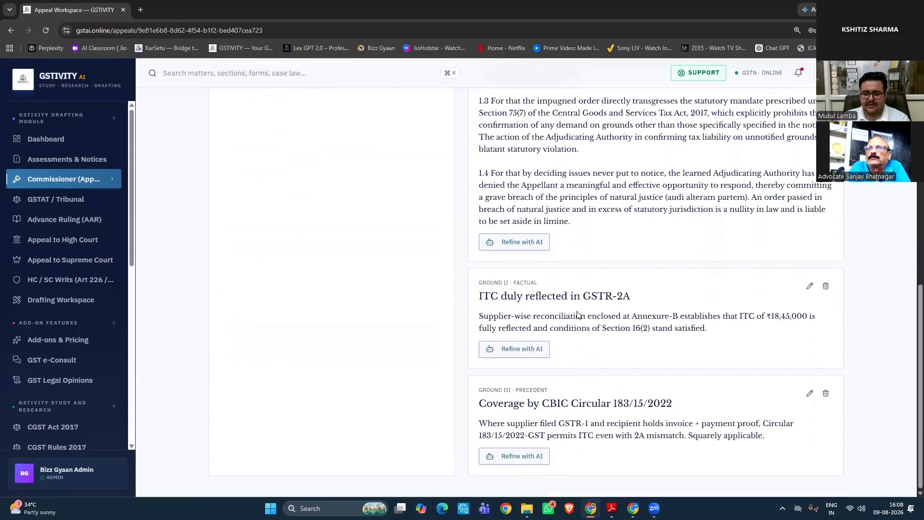
scroll(578, 317, up, 5)
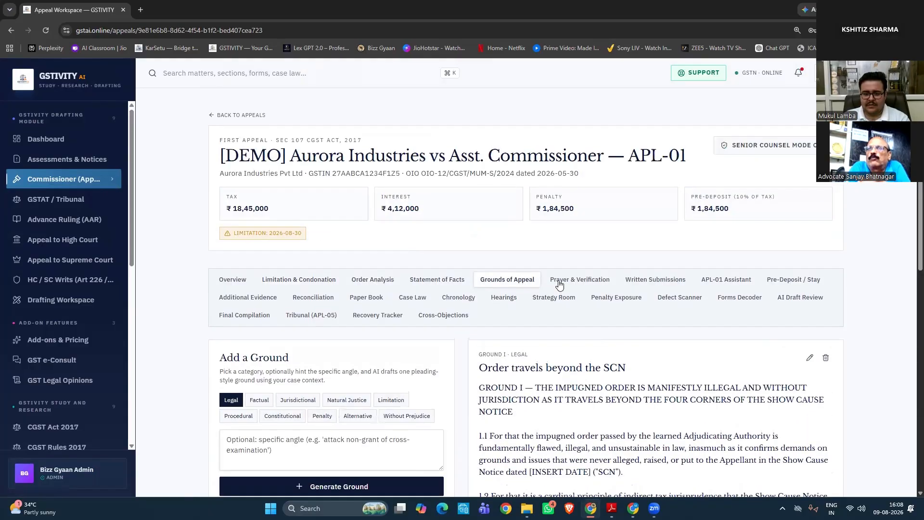
scroll(557, 299, down, 2)
scroll(327, 308, down, 1)
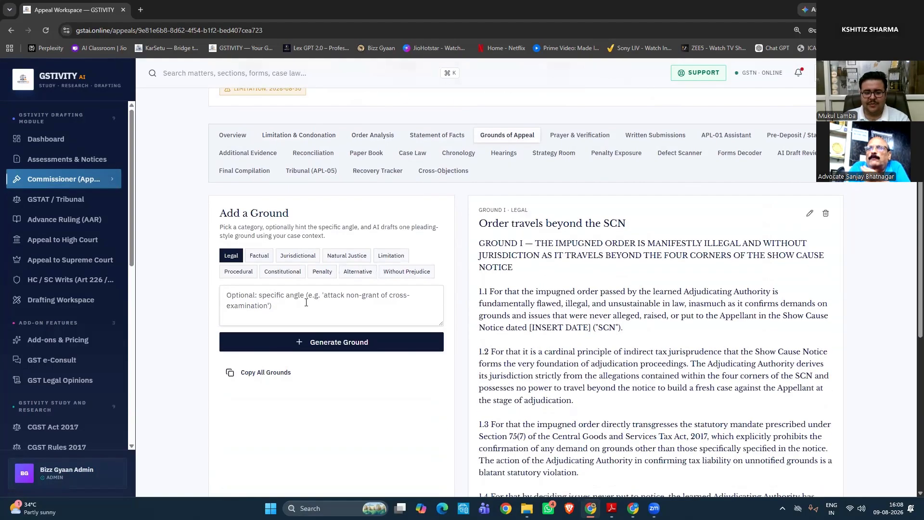
click(327, 308)
scroll(325, 332, up, 2)
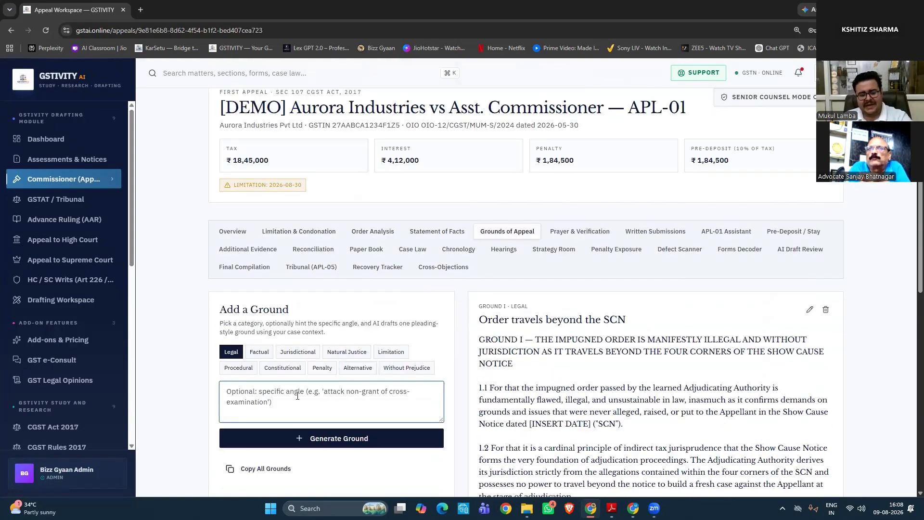
View the demo matter's Prayer & Verification drafting section, then its Written Submissions section
click(566, 233)
scroll(306, 268, down, 8)
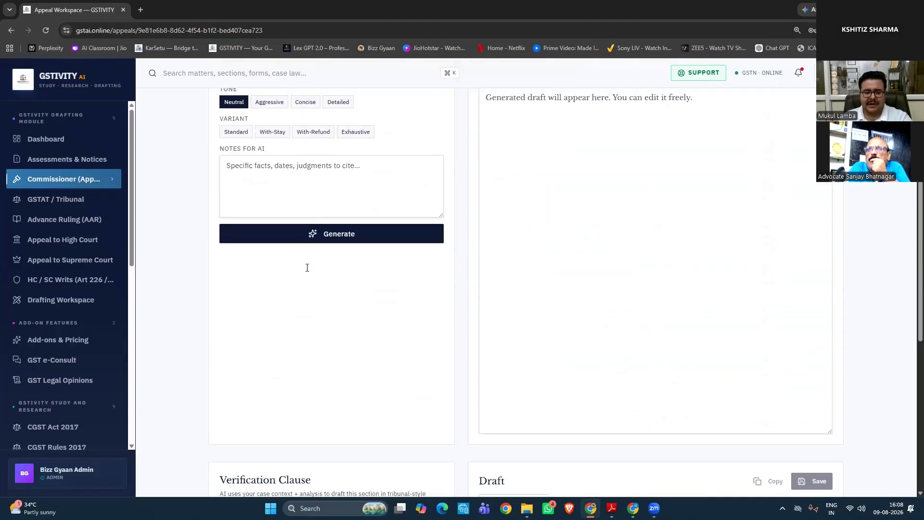
scroll(357, 387, down, 2)
scroll(425, 313, up, 7)
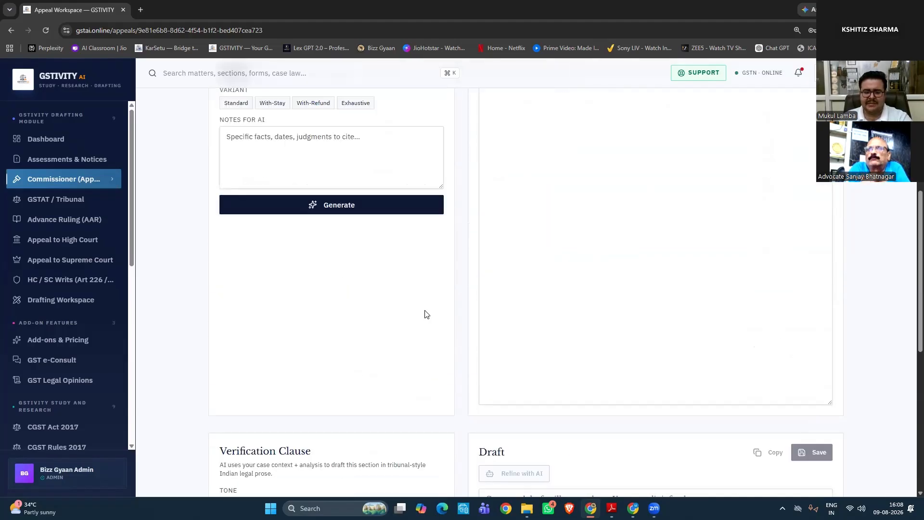
scroll(425, 314, up, 3)
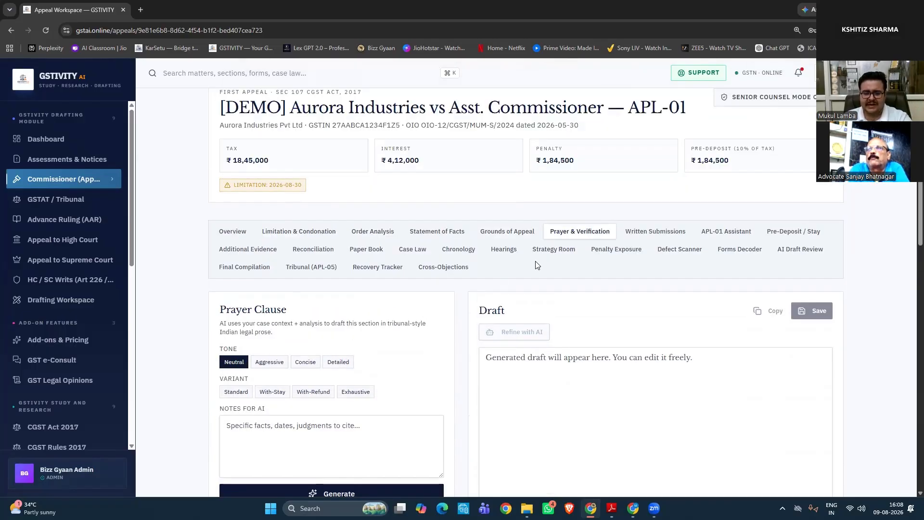
click(647, 238)
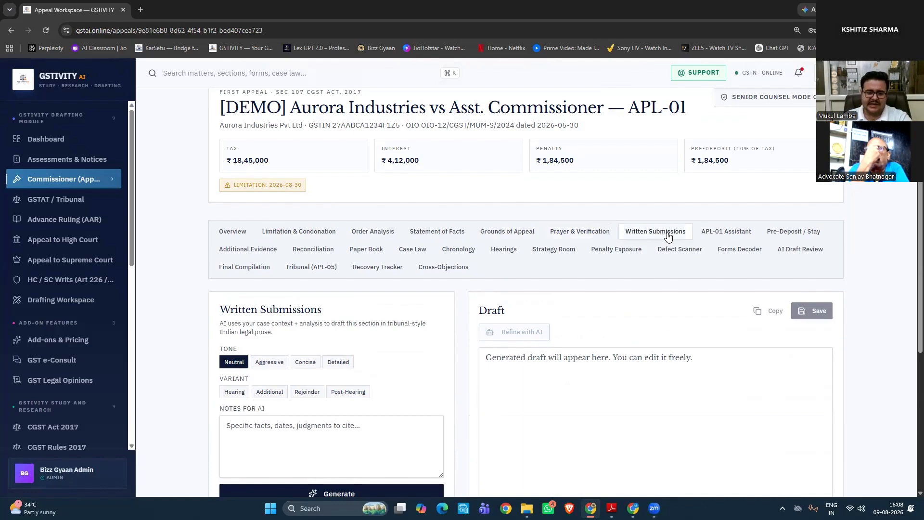
Review the Form GST APL-01 pre-fill summary in the APL-01 Assistant, from the GSTIN to the filing date
click(709, 236)
scroll(700, 212, down, 3)
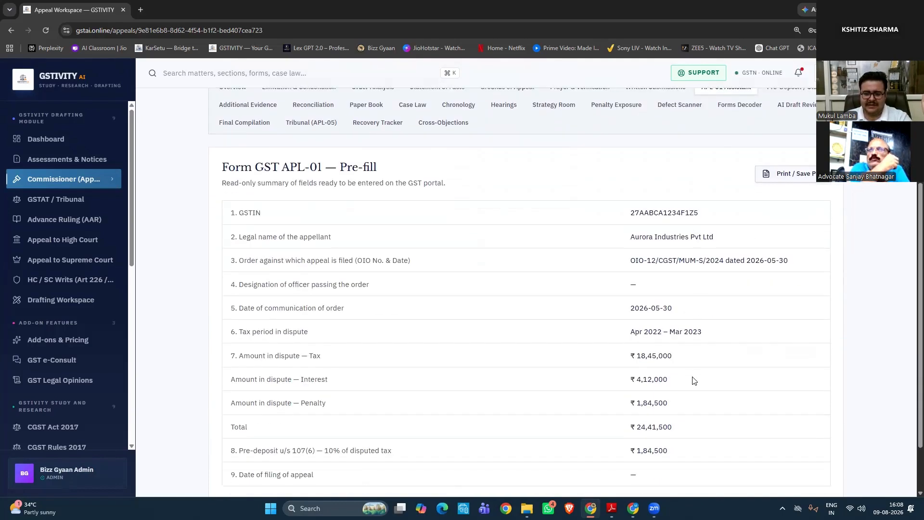
scroll(683, 212, down, 2)
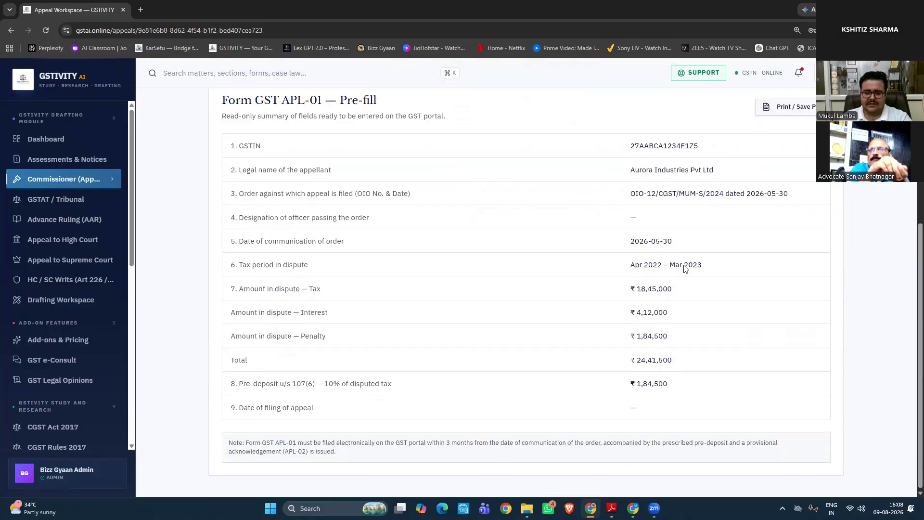
scroll(685, 308, up, 1)
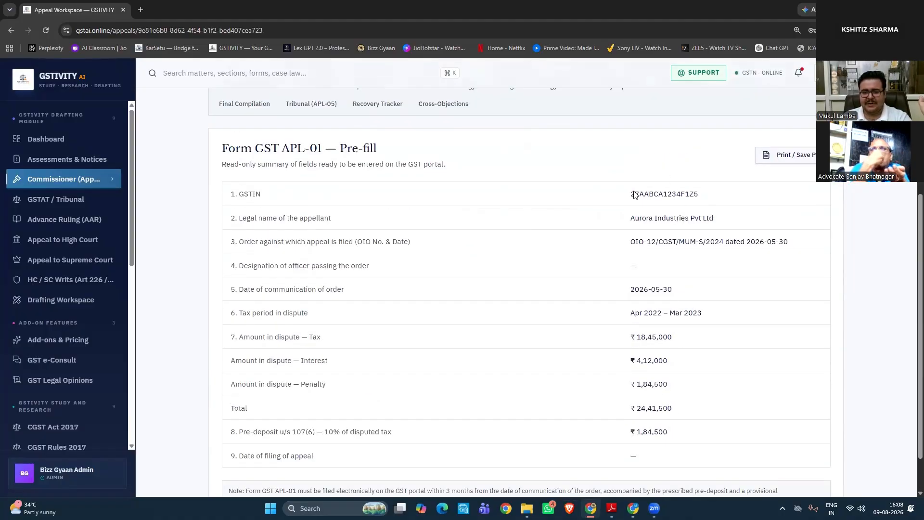
scroll(657, 420, up, 5)
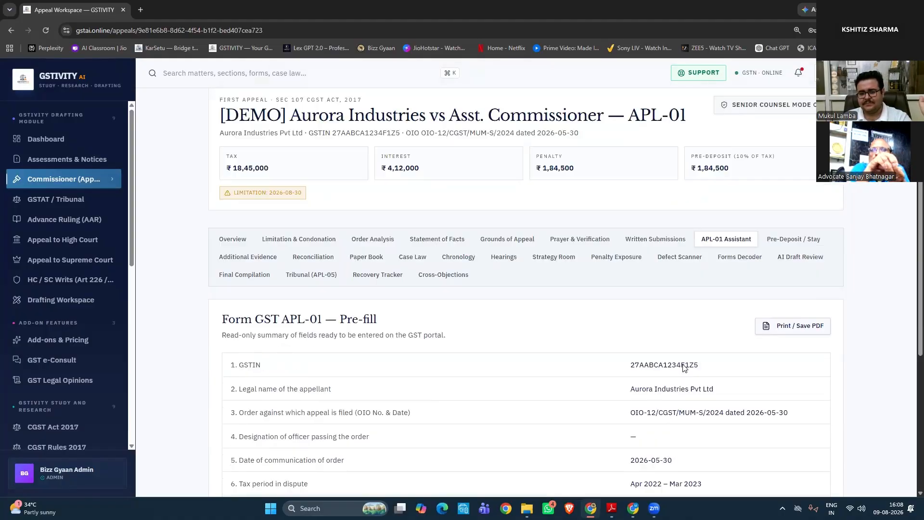
View the demo matter's Pre-Deposit Calculator and the Final Indexed Compilation with its PDF and Word download options
click(785, 281)
scroll(693, 337, down, 1)
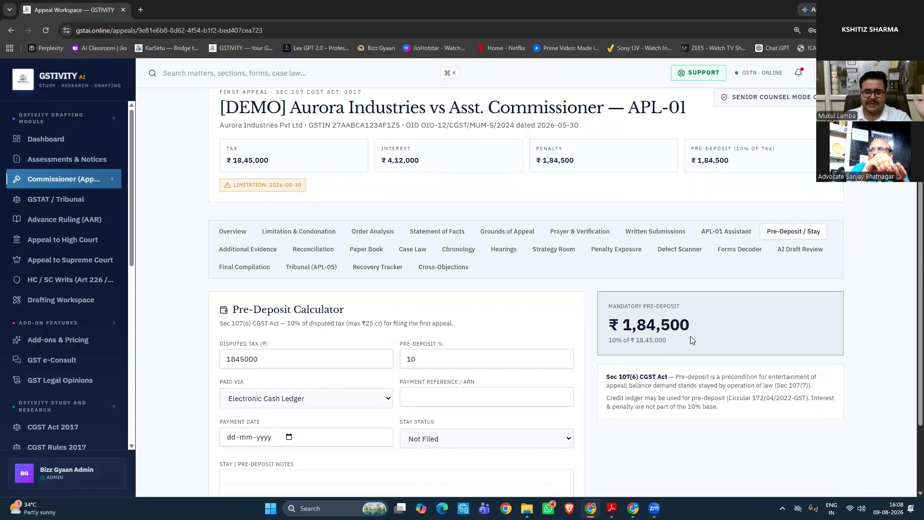
click(258, 269)
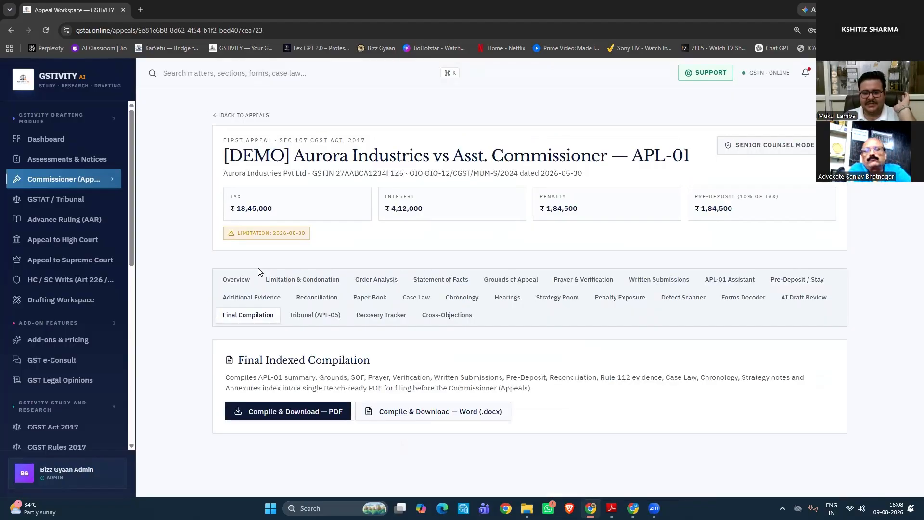
click(422, 419)
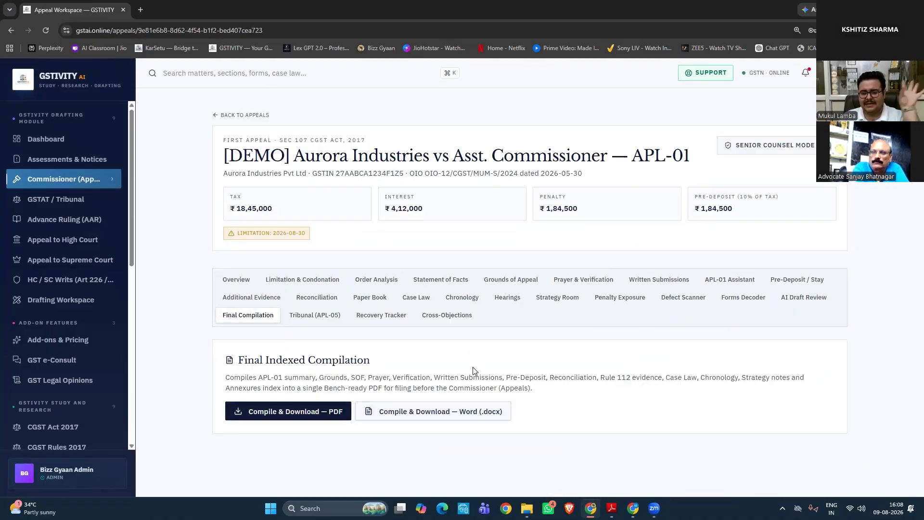
Examine the Strategy Room, from the case theory and opening statement to the fallback positions and settlement view
click(558, 303)
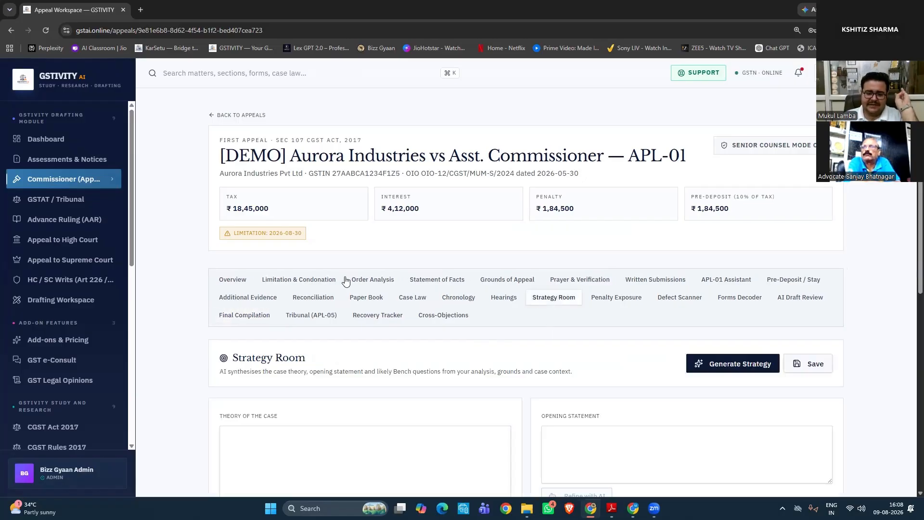
scroll(358, 321, down, 1)
scroll(358, 321, down, 1)
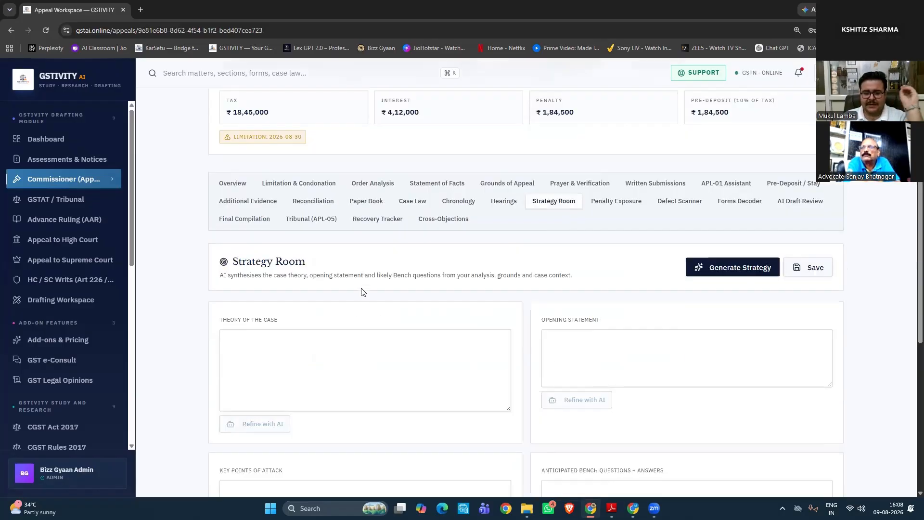
scroll(362, 268, down, 1)
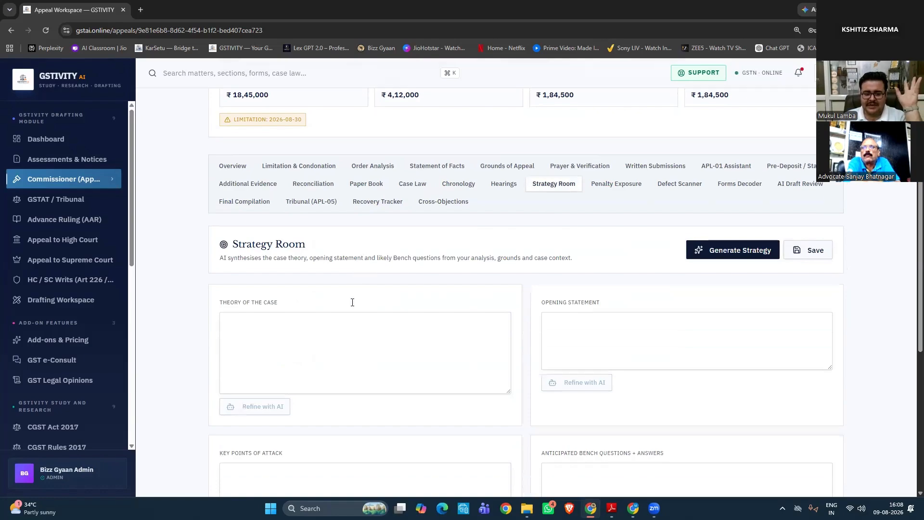
scroll(351, 250, down, 1)
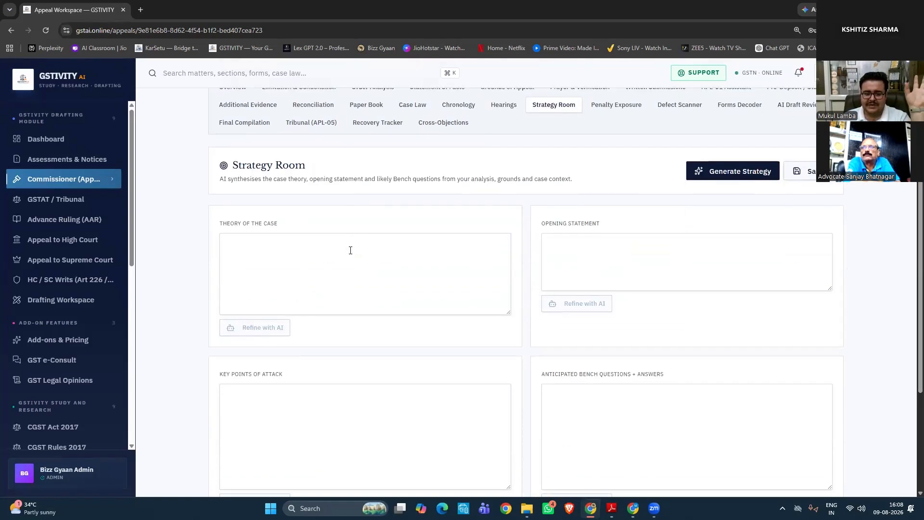
scroll(351, 250, down, 1)
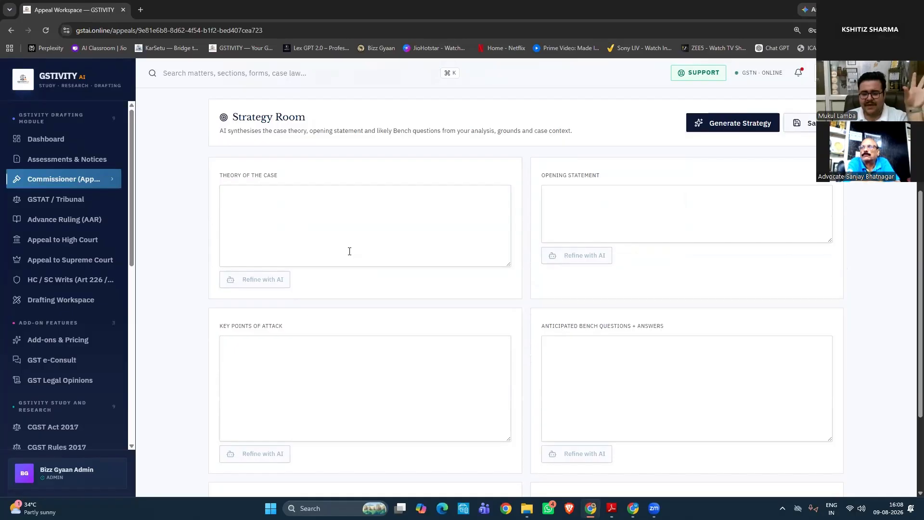
scroll(349, 251, down, 1)
scroll(349, 254, down, 1)
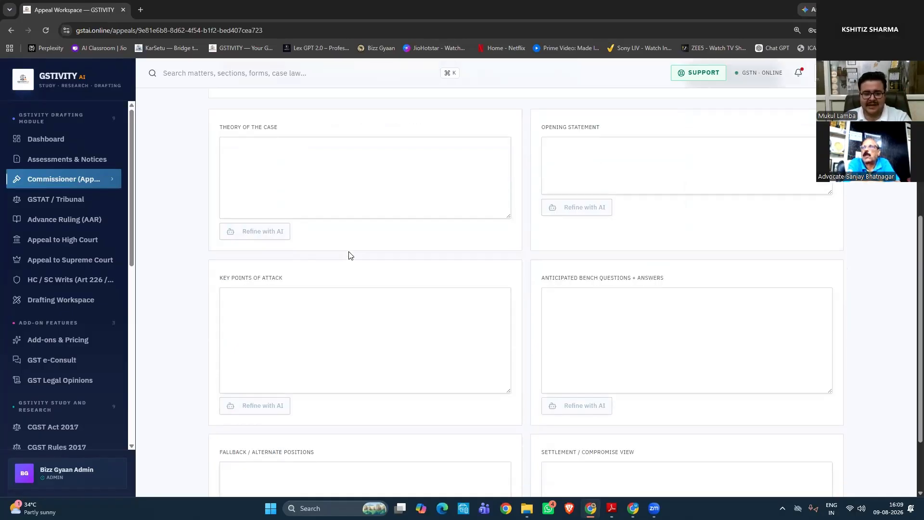
scroll(350, 253, down, 1)
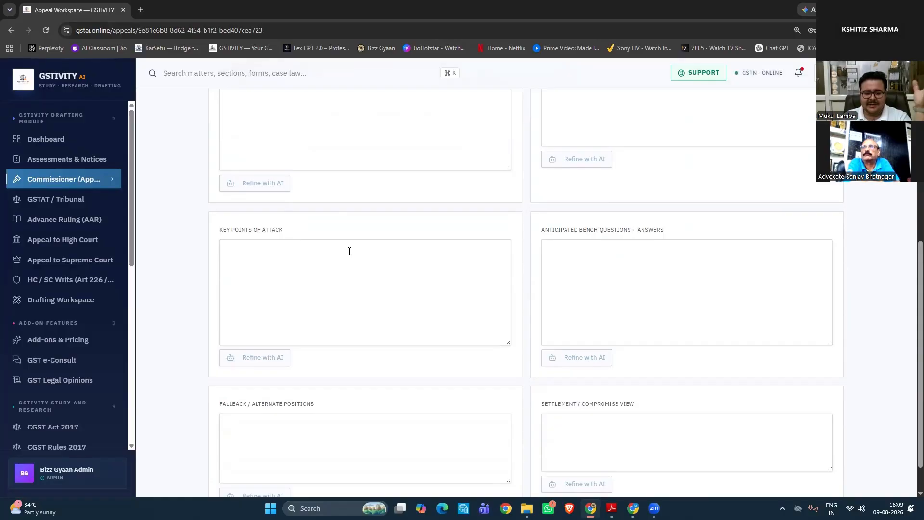
scroll(350, 250, down, 1)
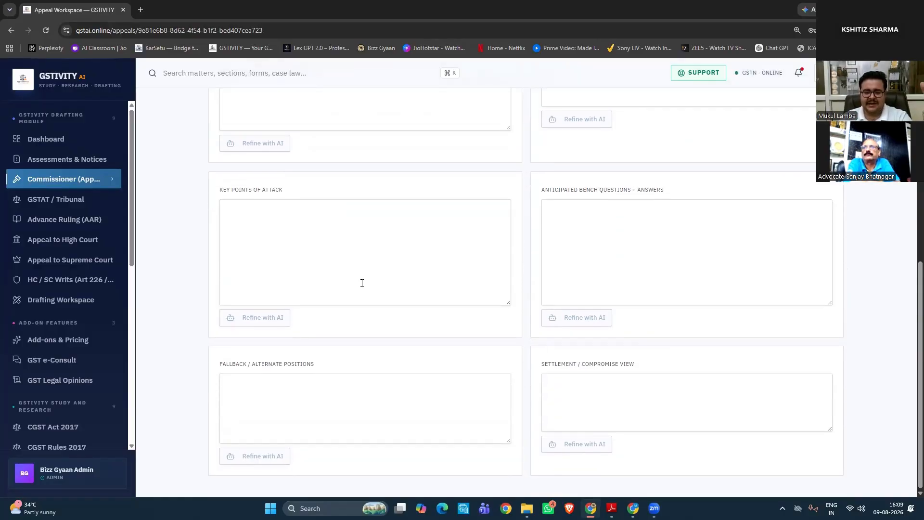
scroll(362, 283, up, 8)
scroll(337, 281, down, 4)
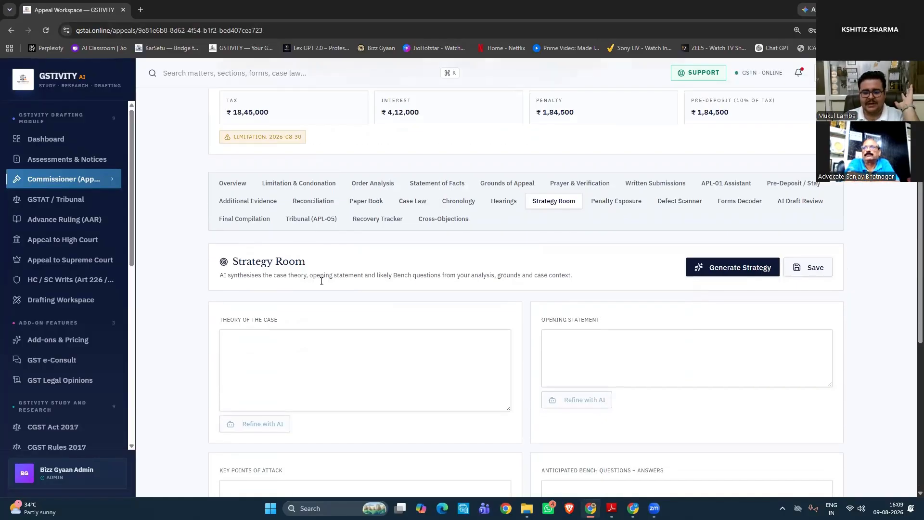
click(310, 275)
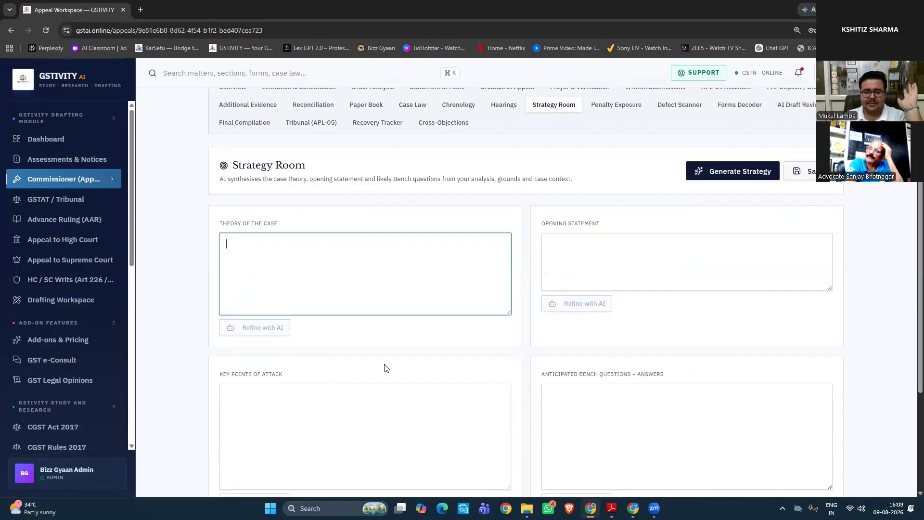
scroll(443, 202, down, 4)
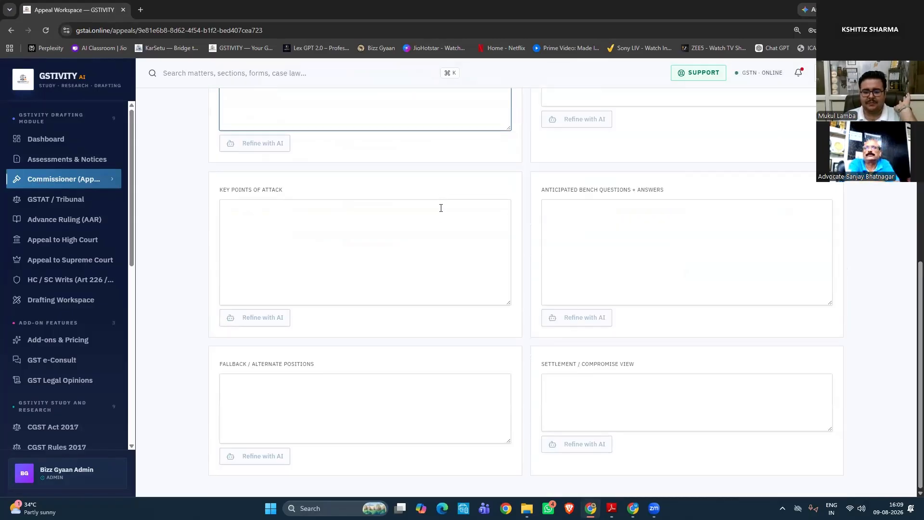
scroll(438, 263, up, 7)
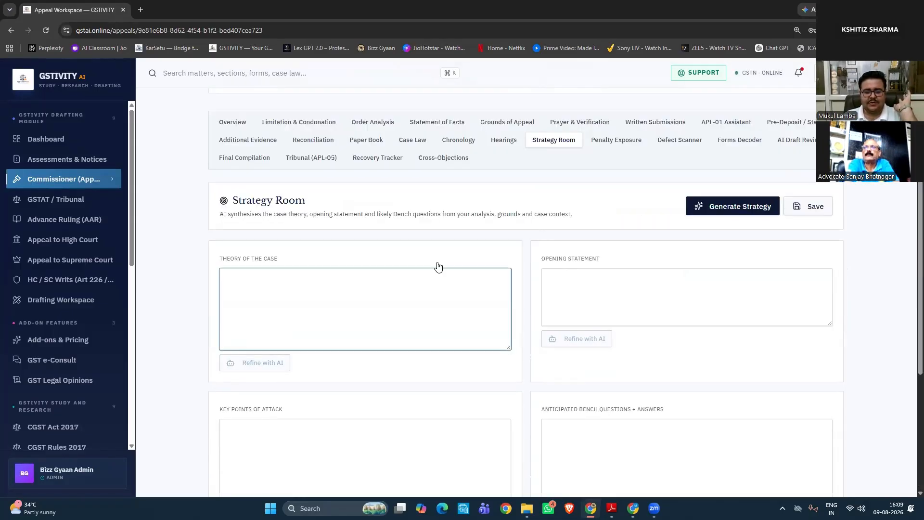
Return to the demo appeal's overview with its counsel notes, and open the GSTAT / Tribunal module
click(242, 242)
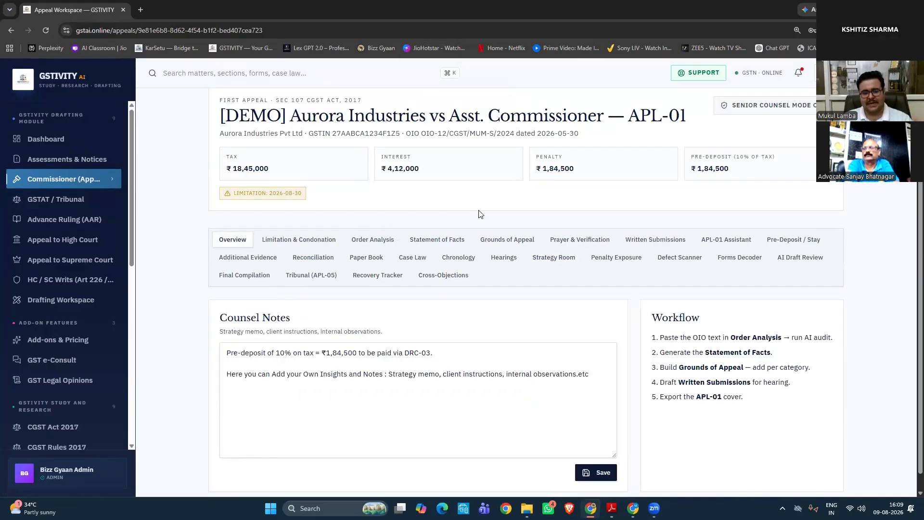
click(93, 203)
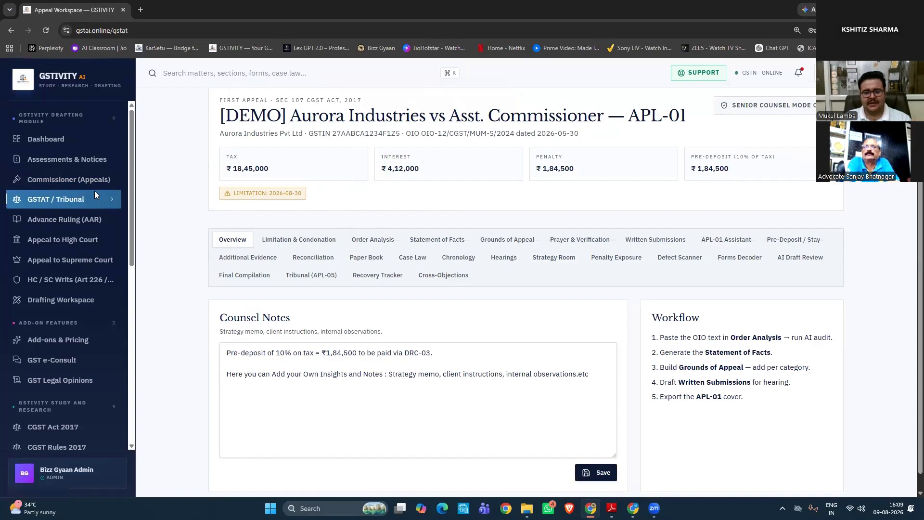
click(58, 197)
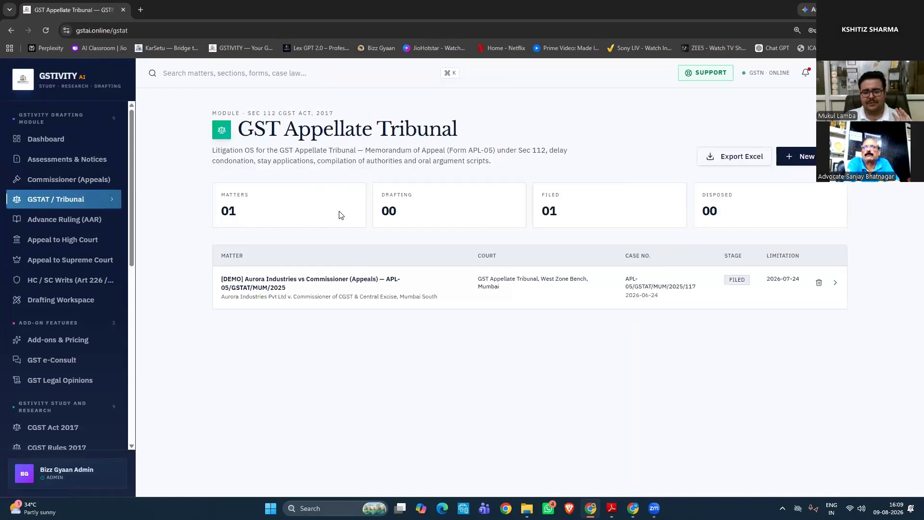
Open the [DEMO] Aurora Industries vs Commissioner (Appeals) tribunal matter and read its overview, from order upload to prayer summary
click(832, 286)
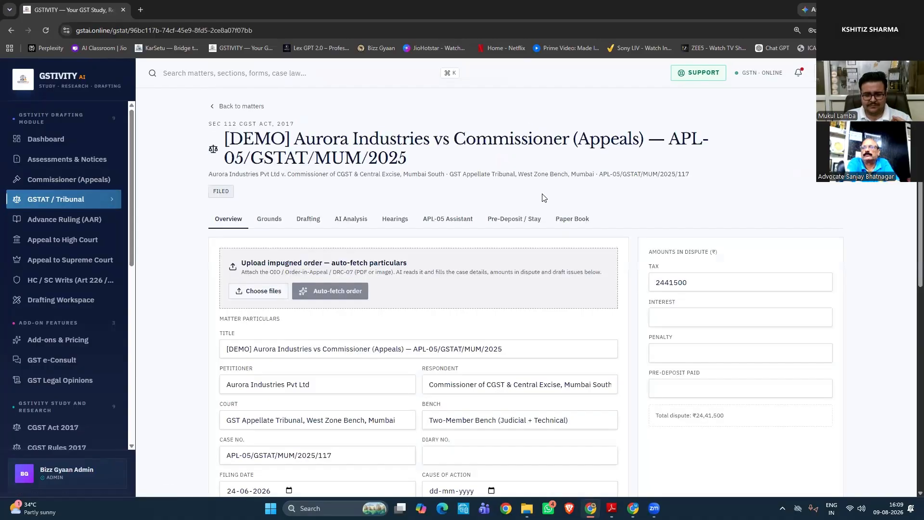
scroll(500, 208, down, 2)
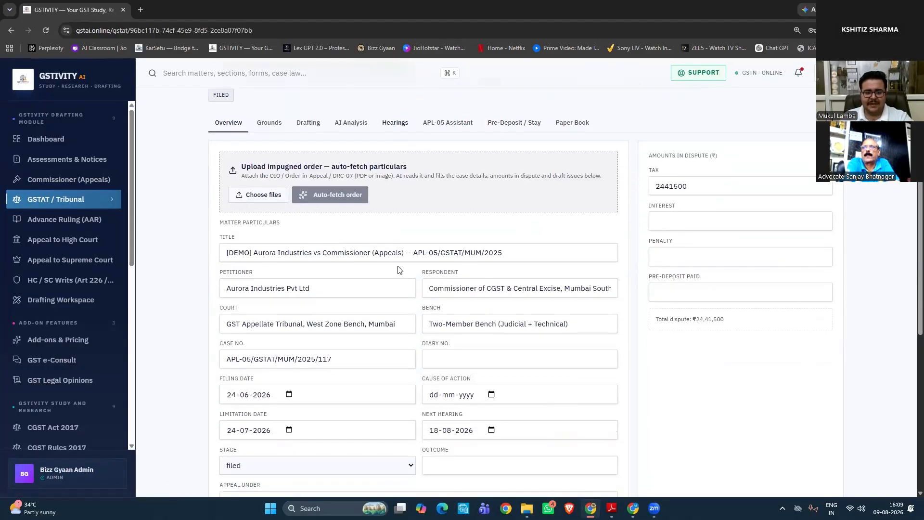
scroll(458, 204, down, 3)
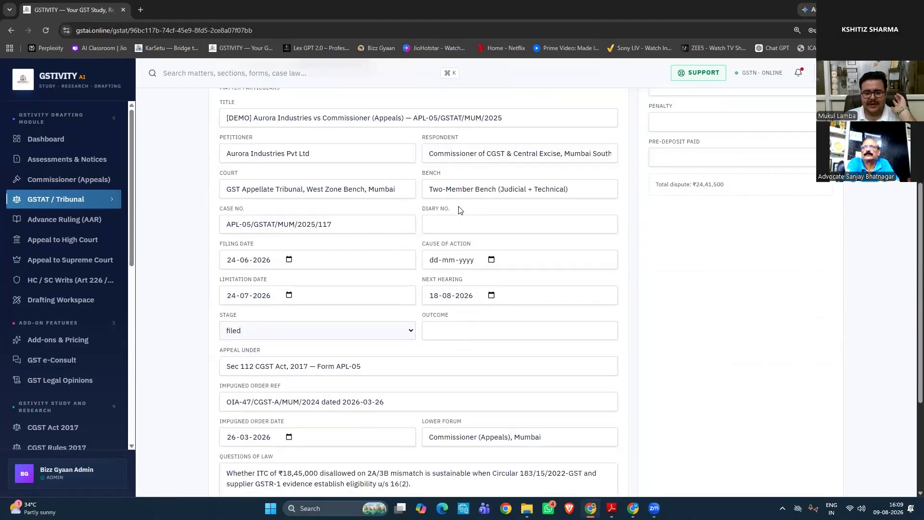
scroll(459, 209, down, 4)
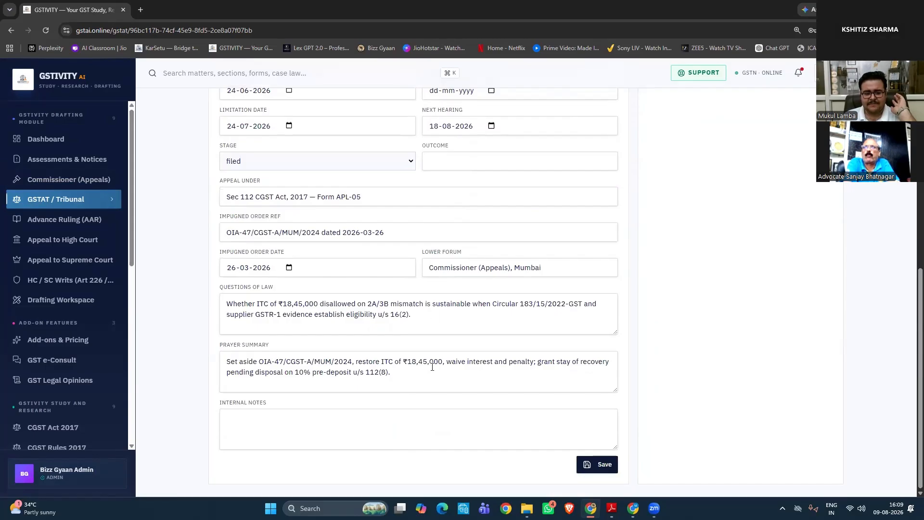
scroll(432, 367, up, 7)
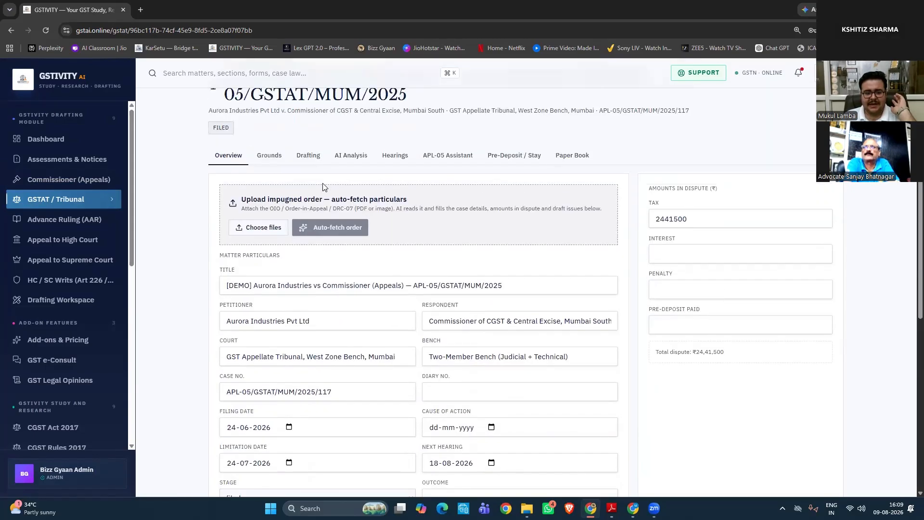
View the tribunal matter's drafting sections, including the List of Dates, Statement of Facts, Prayer Clause and Written Submissions
scroll(327, 198, up, 2)
click(314, 204)
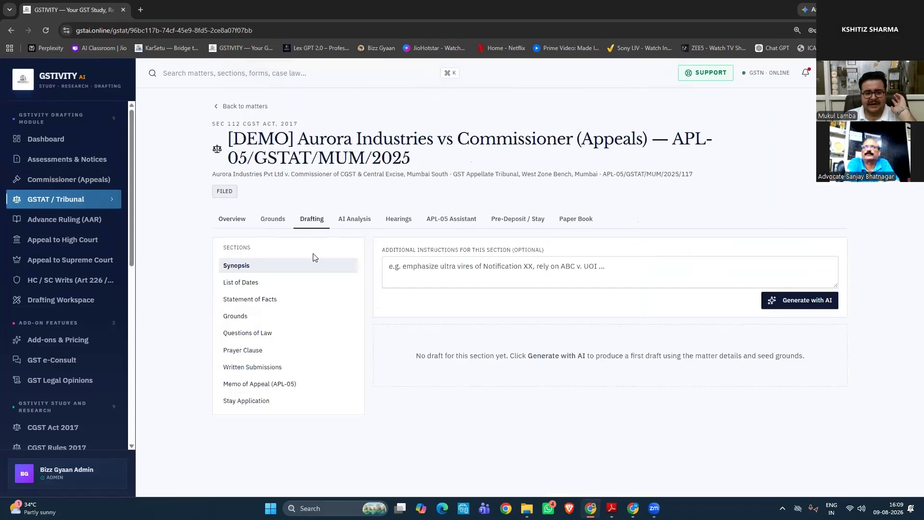
click(255, 284)
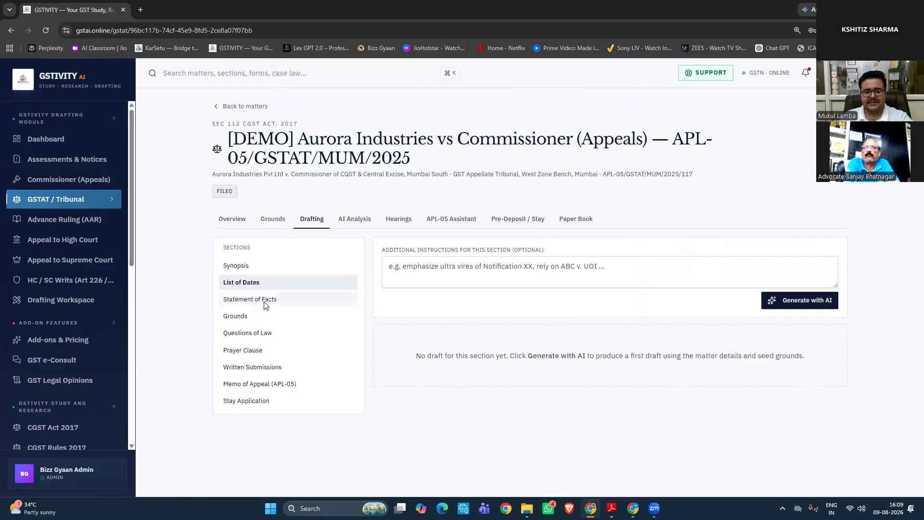
click(264, 303)
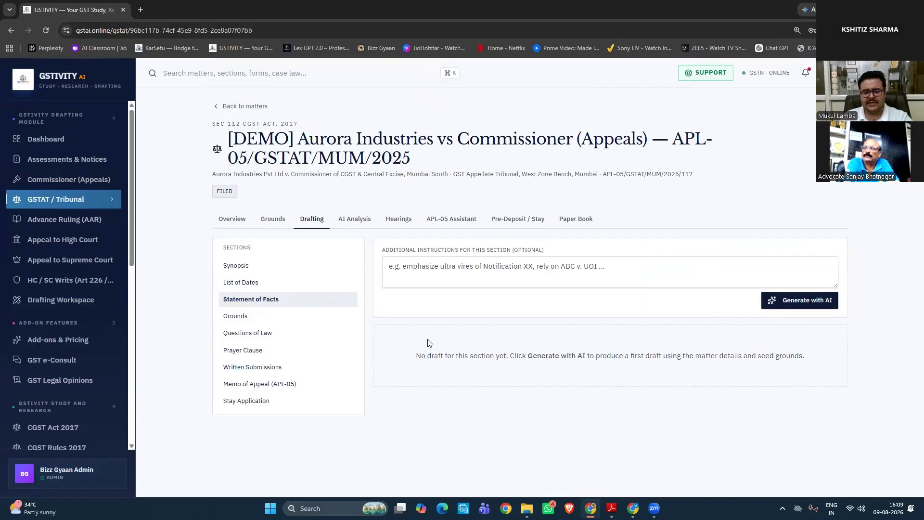
click(251, 351)
click(255, 367)
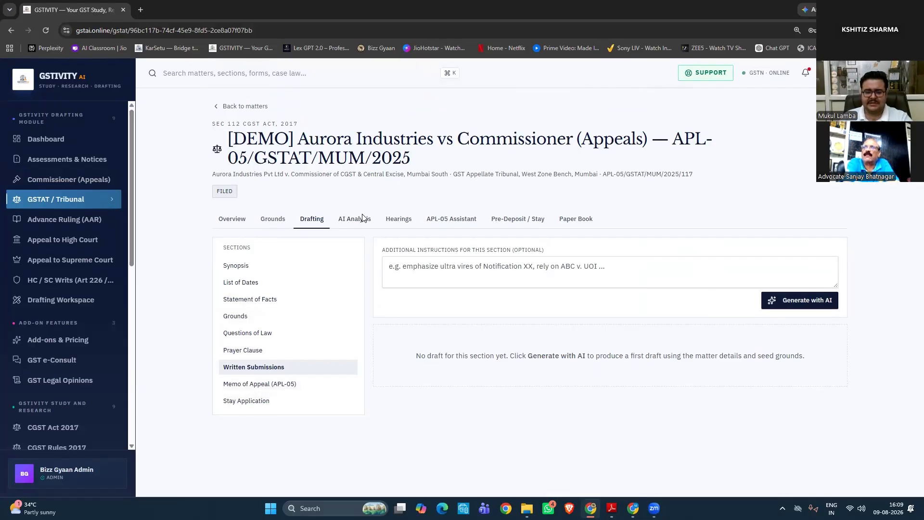
Review the tribunal matter's AI limitation analysis, hearings log and APL-05 Assistant filing checklist
click(374, 220)
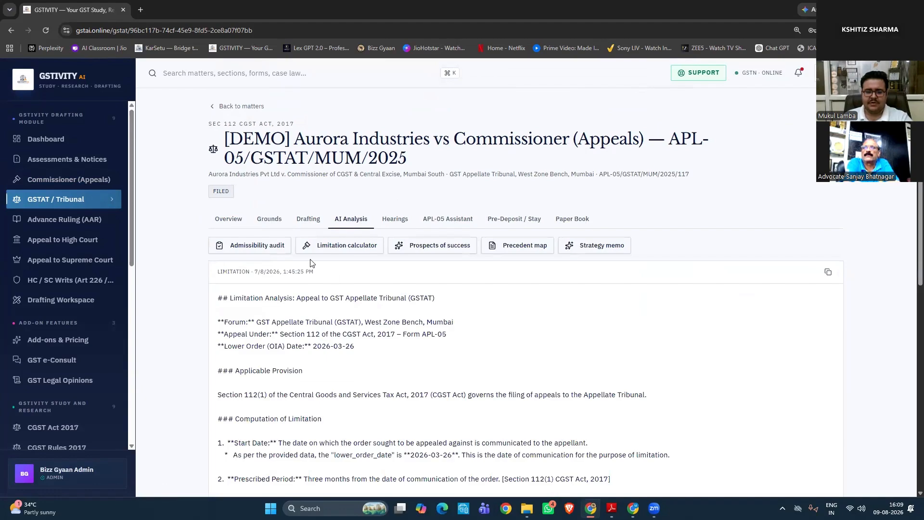
scroll(316, 289, down, 1)
click(349, 198)
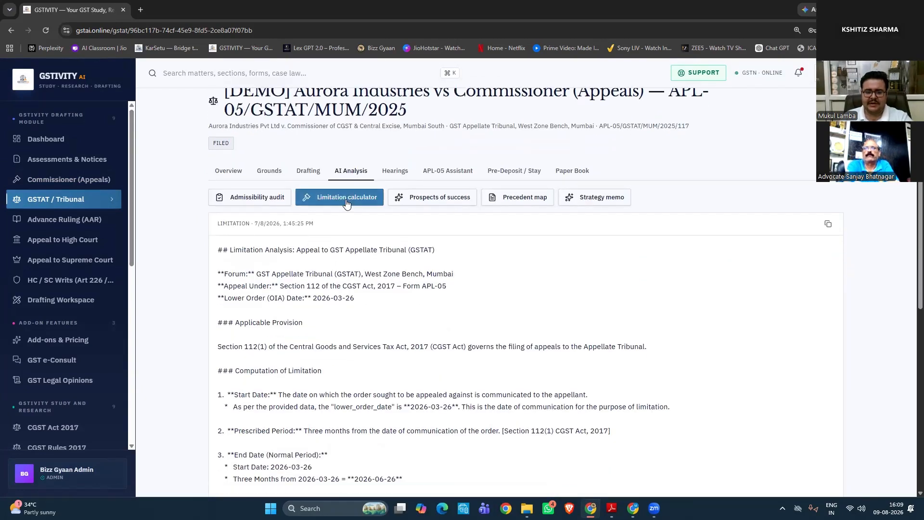
click(395, 172)
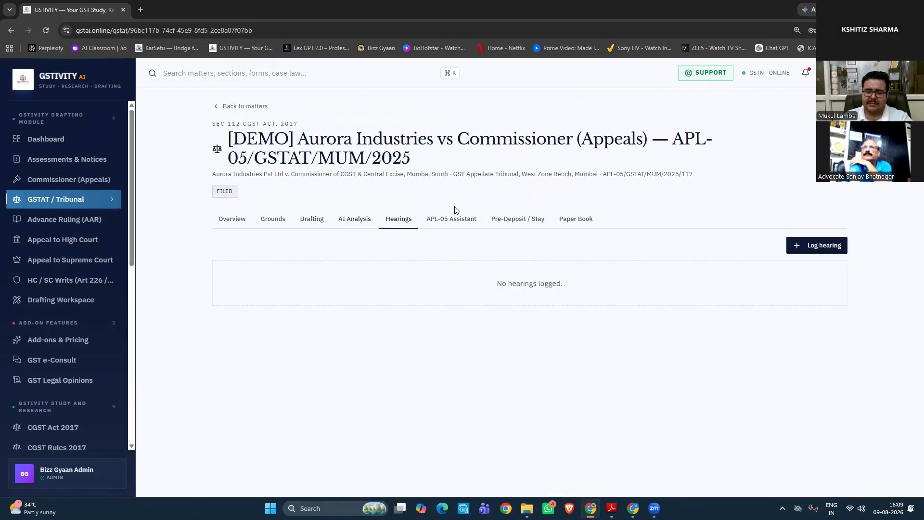
click(461, 225)
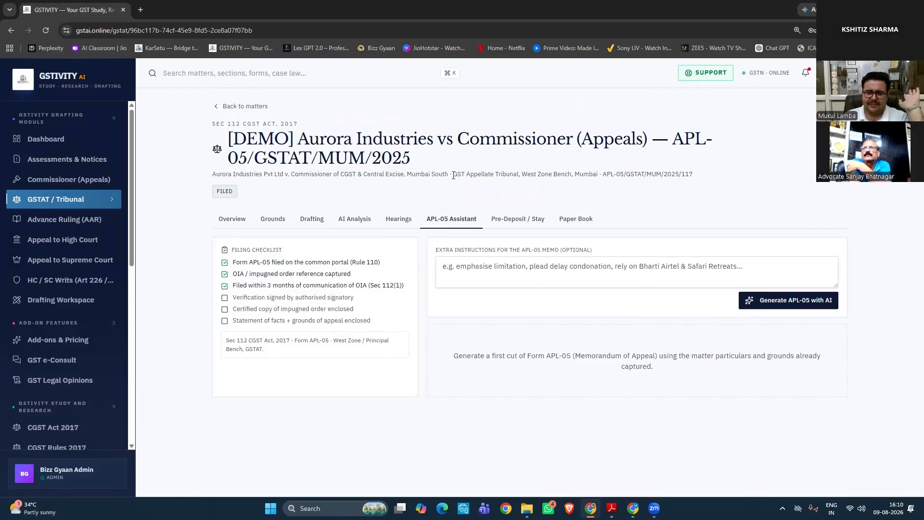
View the Advance Ruling, Appeal to High Court, Appeal to Supreme Court and HC / SC Writs modules in turn
click(88, 219)
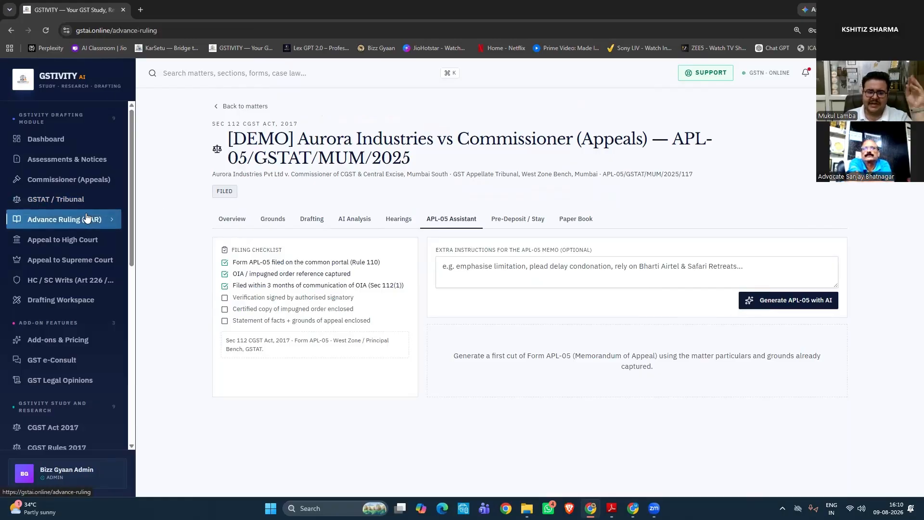
click(88, 241)
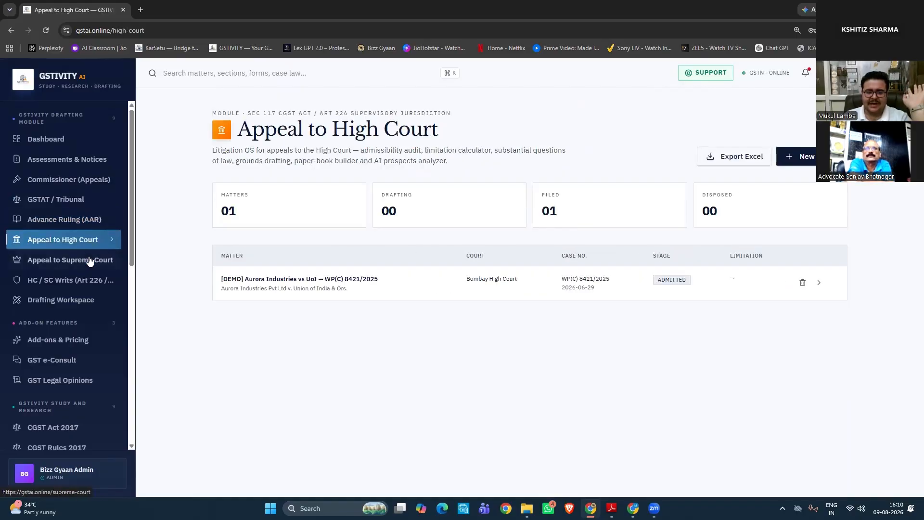
click(89, 261)
click(89, 281)
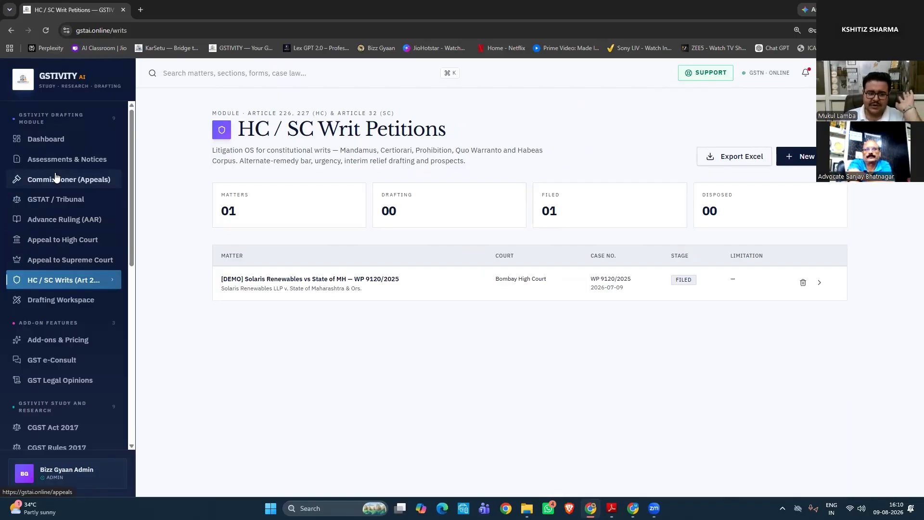
scroll(56, 179, down, 1)
scroll(57, 179, up, 1)
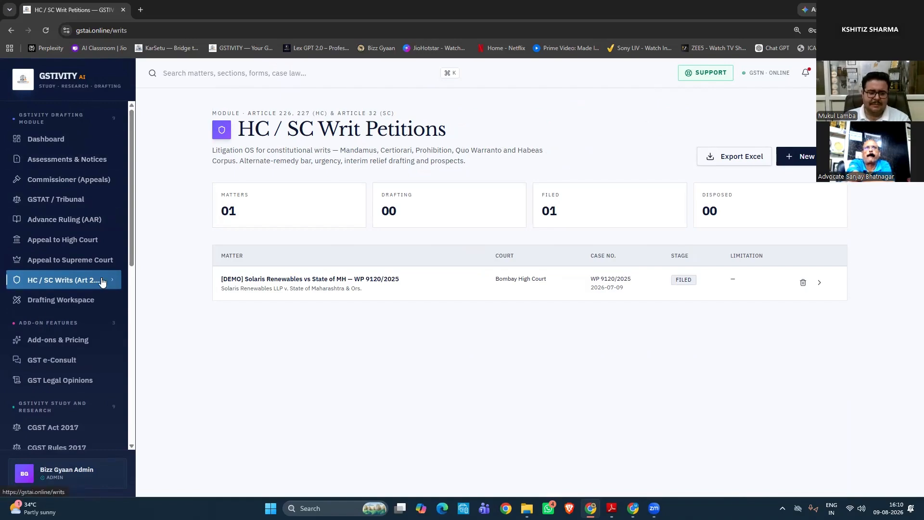
Browse the My Workings register and open the QUANTUM TECH SOLUTIONS PRIVATE LIMITED vs CGST Ludhiana Commissionerate appeal from it
scroll(102, 281, down, 3)
scroll(102, 282, down, 2)
scroll(64, 315, down, 3)
click(64, 311)
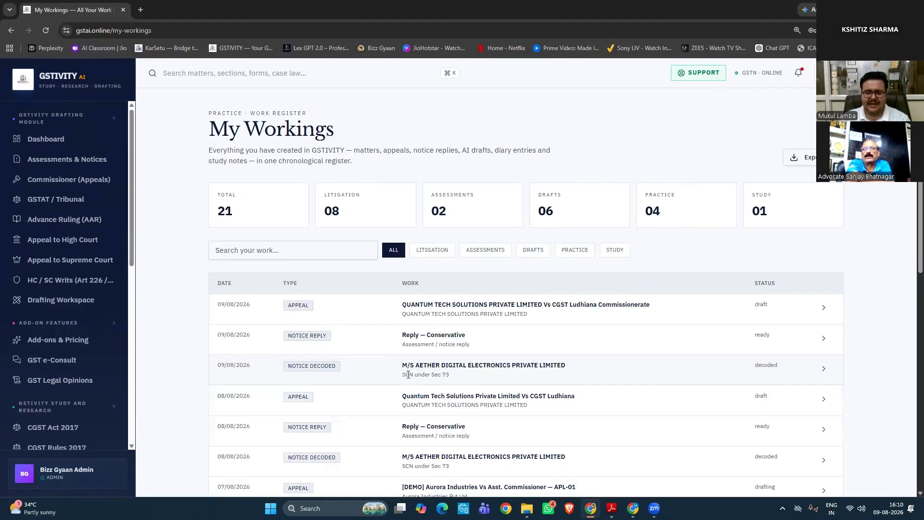
scroll(118, 316, down, 5)
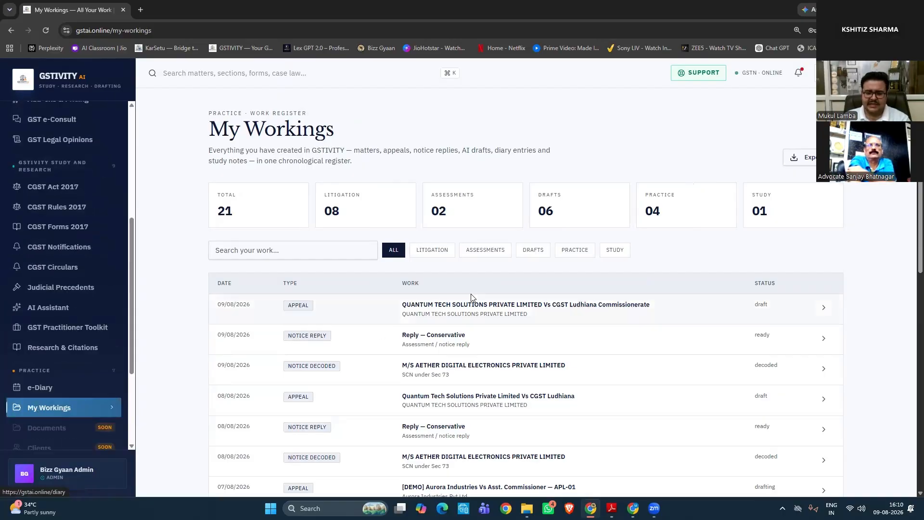
scroll(471, 297, down, 1)
scroll(501, 255, down, 1)
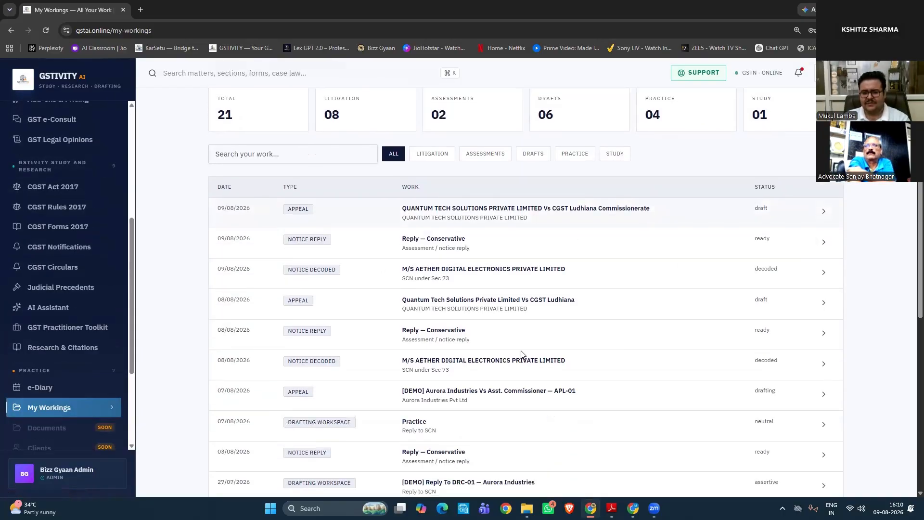
click(821, 213)
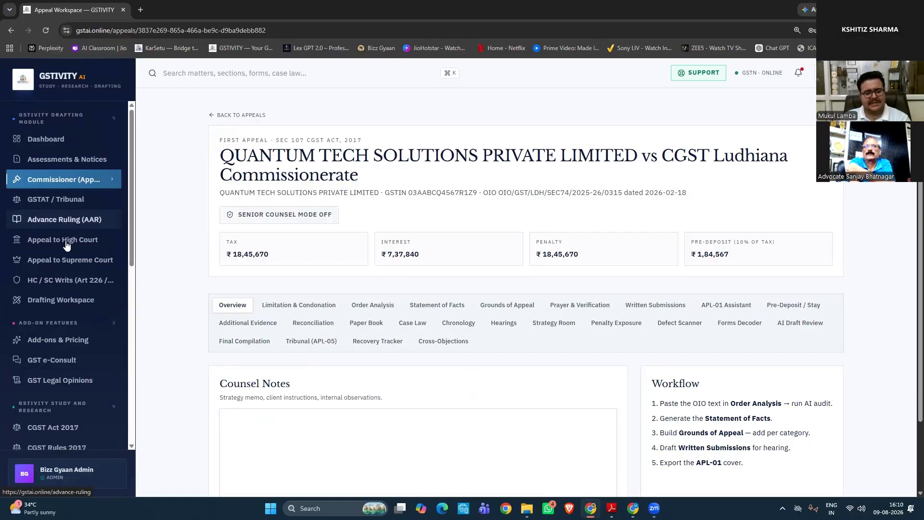
Open GST e-Consult, copy the client intake link and load it in a new browser tab
click(68, 360)
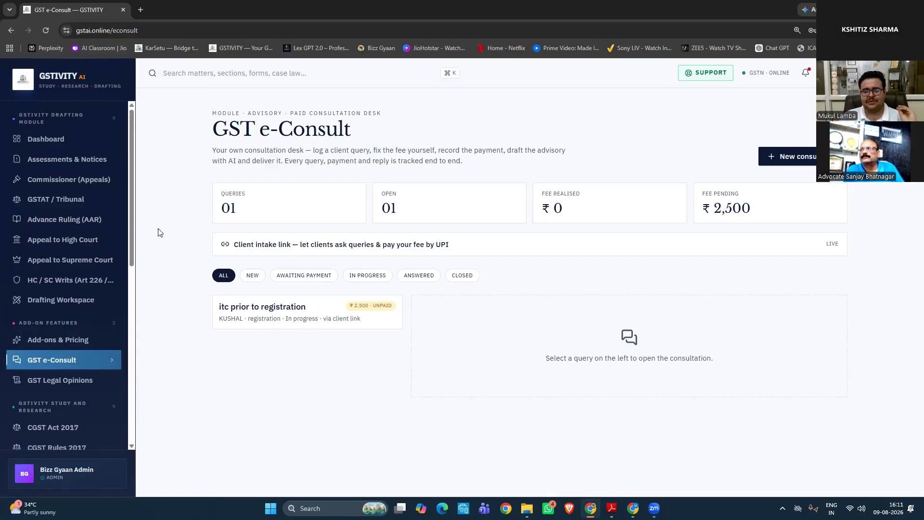
click(345, 251)
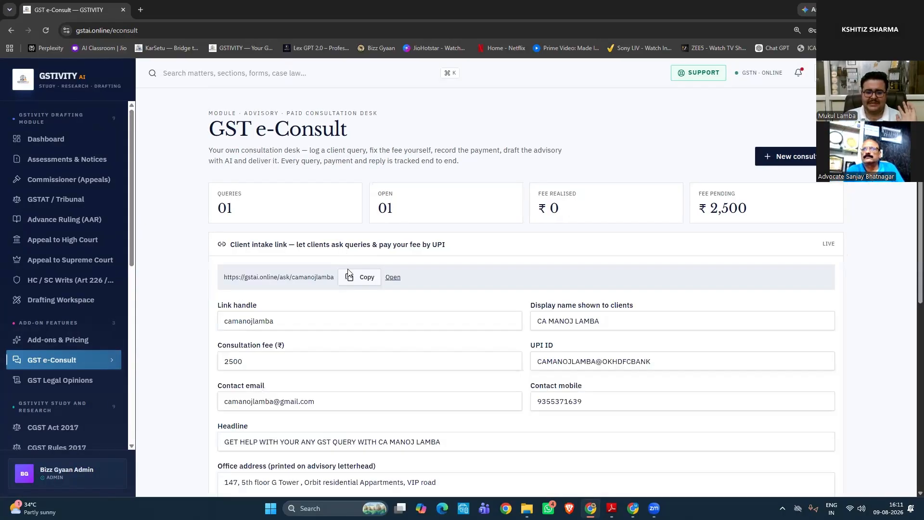
click(349, 278)
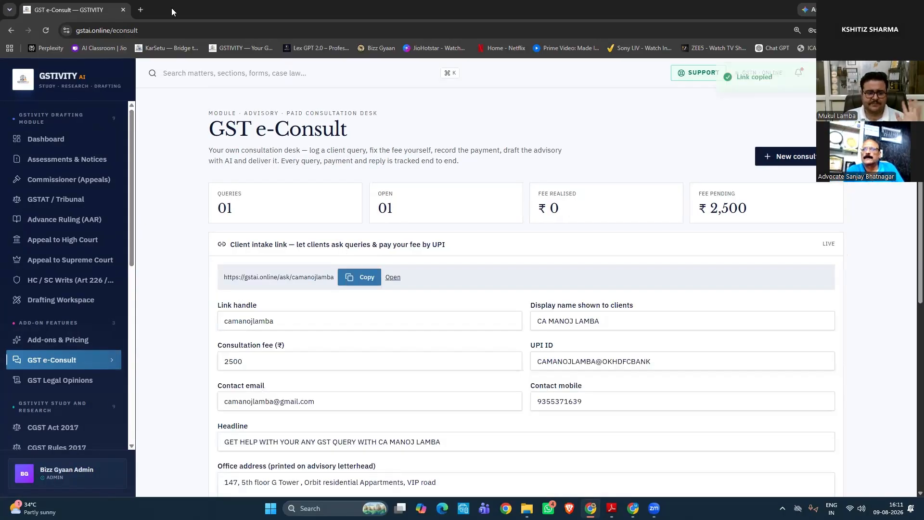
click(140, 10)
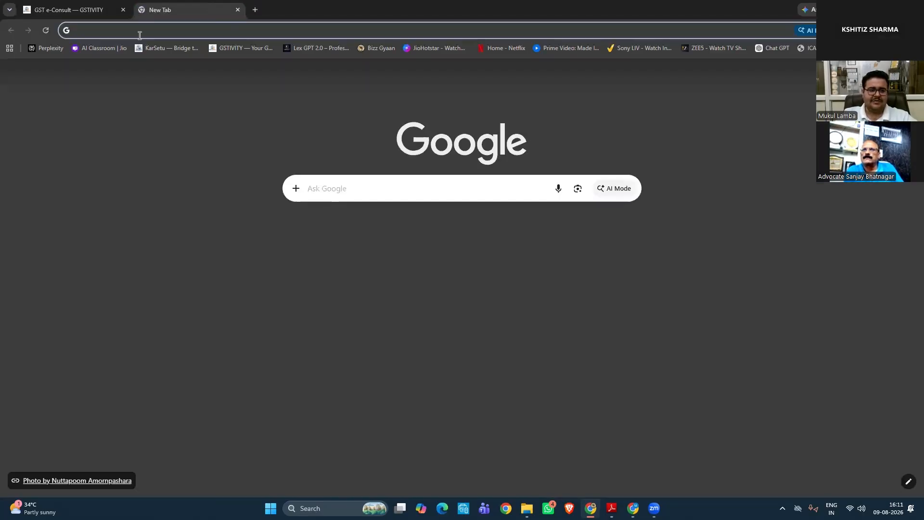
key(ctrl+v)
key(Return)
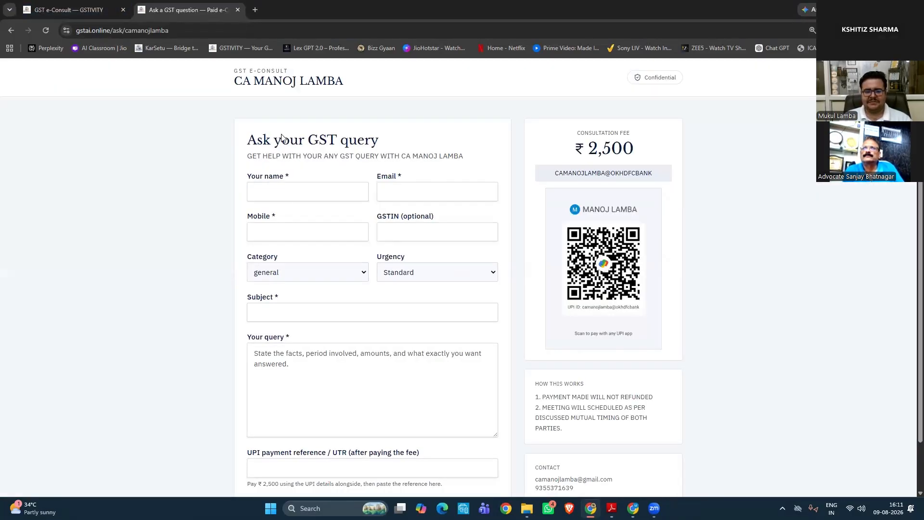
Set the category to refund on the client query form, keeping the urgency at Standard
click(289, 192)
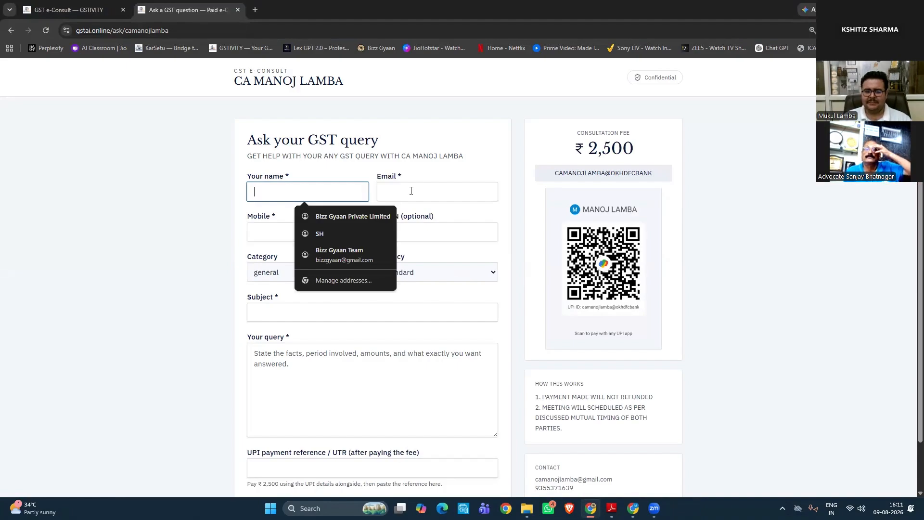
scroll(267, 226, down, 1)
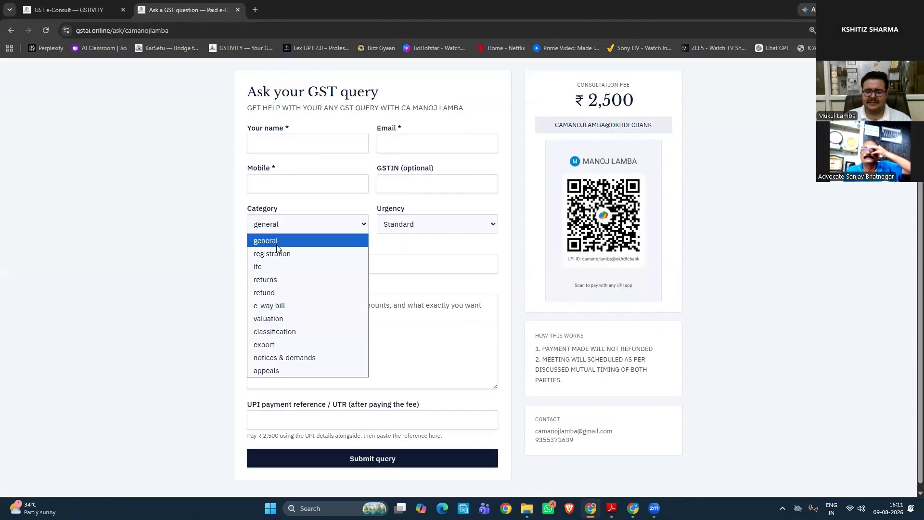
click(278, 293)
click(390, 232)
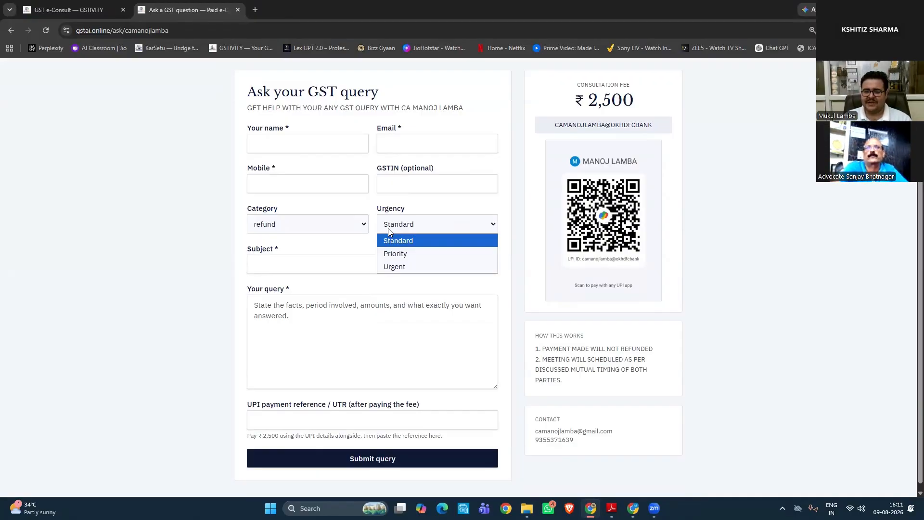
click(388, 228)
click(311, 269)
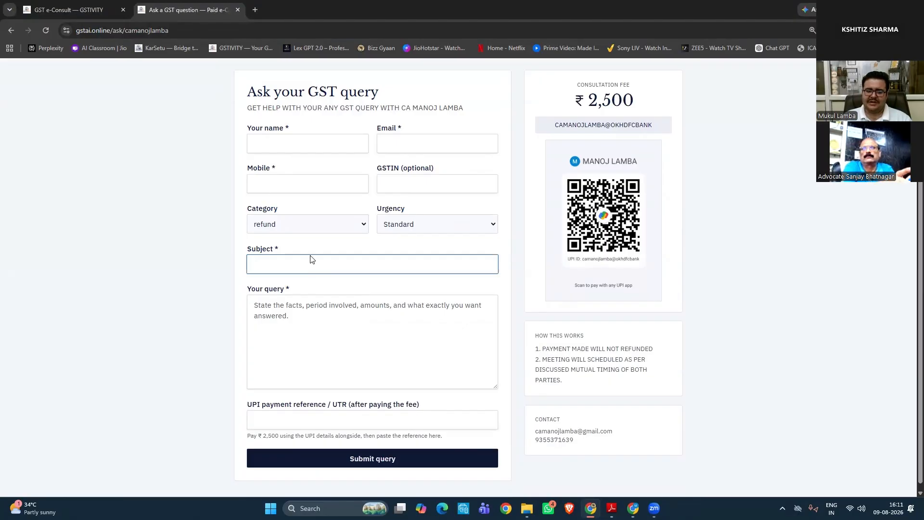
Check the query, fee QR code and UPI payment reference fields, try submitting the incomplete query, and close the form
scroll(310, 269, down, 1)
click(312, 295)
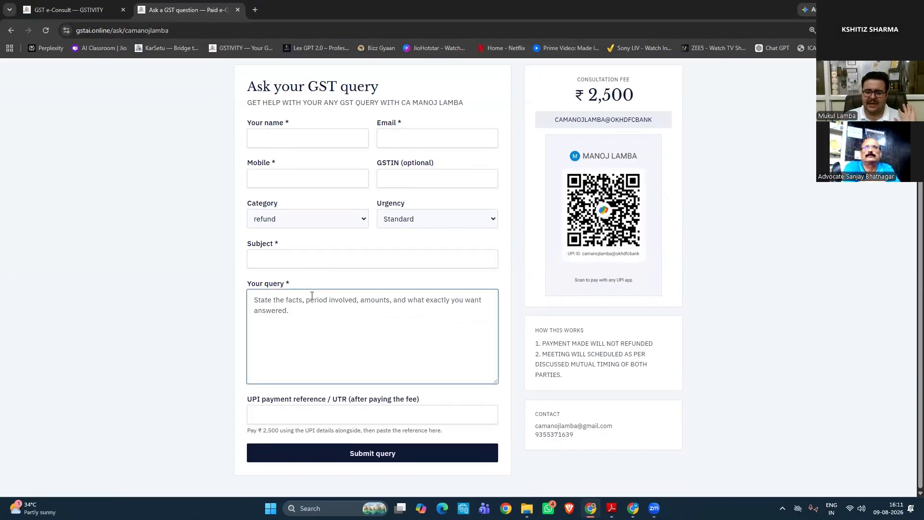
scroll(349, 316, up, 1)
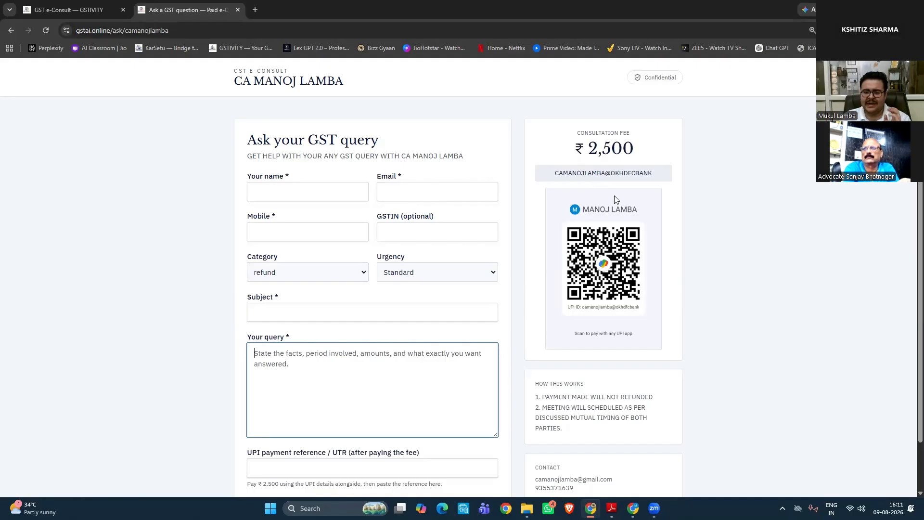
scroll(616, 199, down, 1)
click(430, 413)
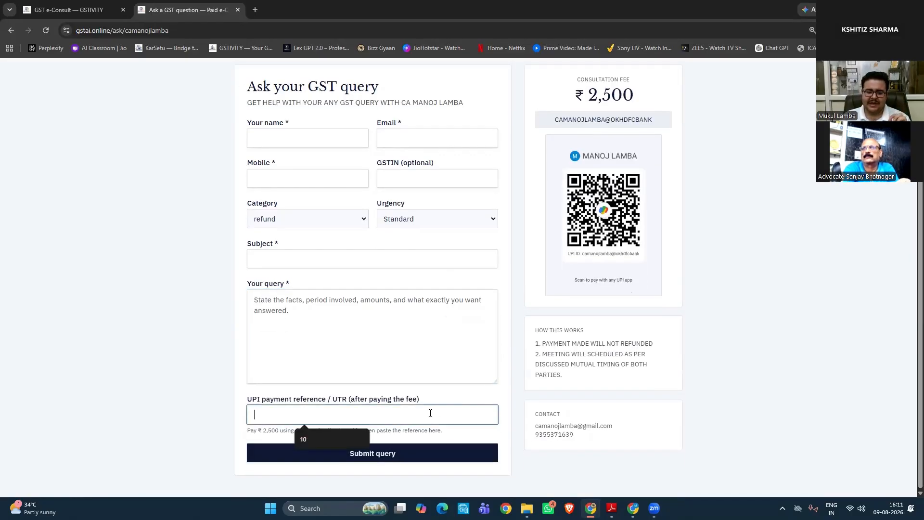
click(461, 450)
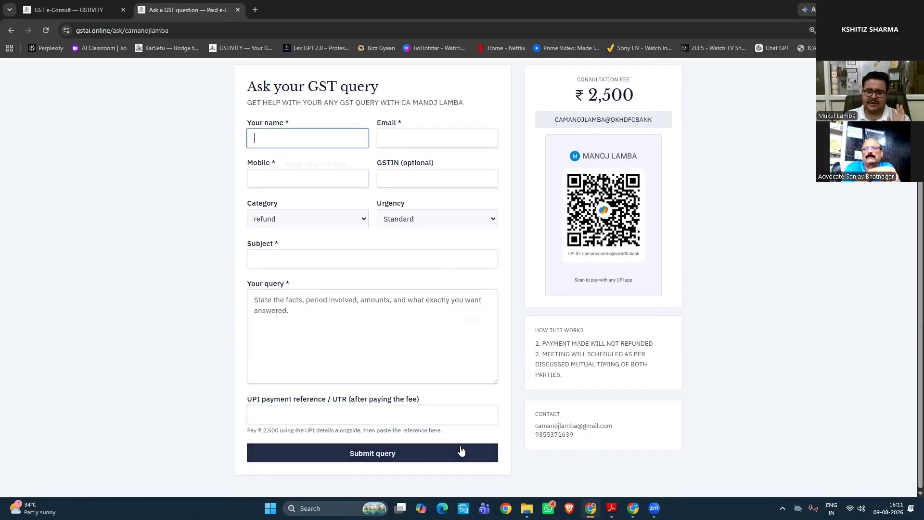
click(238, 10)
Open the "itc prior to registration" consultation and read its client query, fee details and consultation advisory
scroll(496, 172, down, 1)
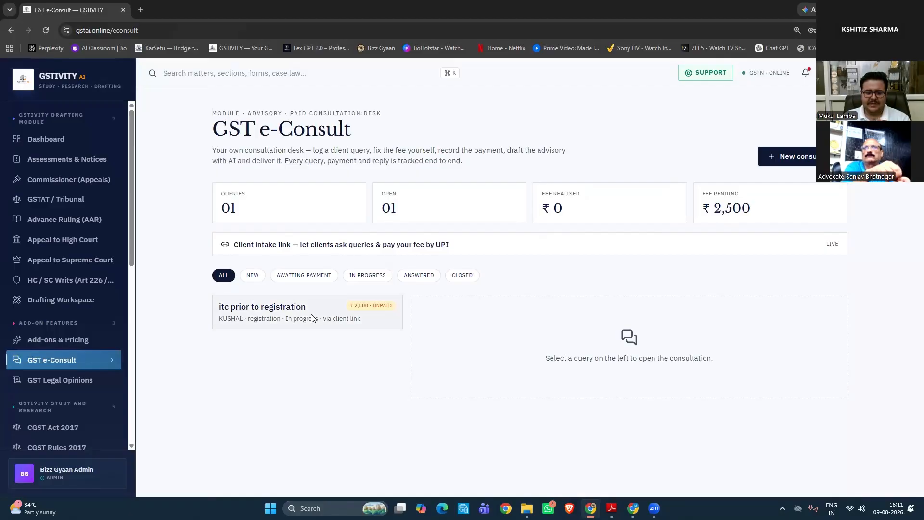
click(312, 317)
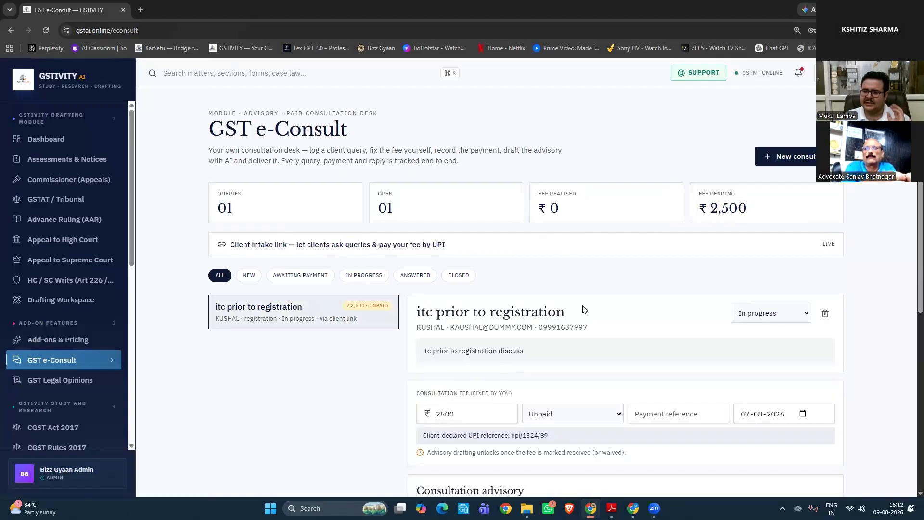
scroll(582, 309, down, 1)
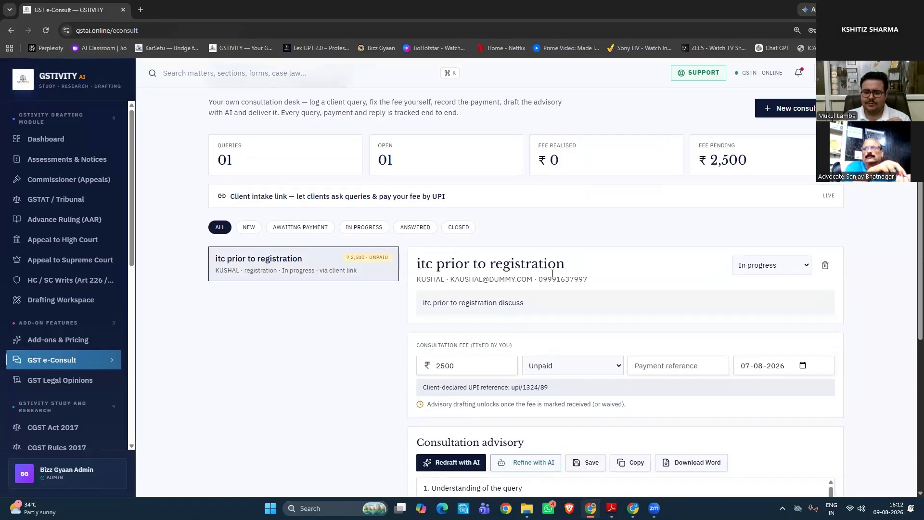
scroll(571, 268, down, 1)
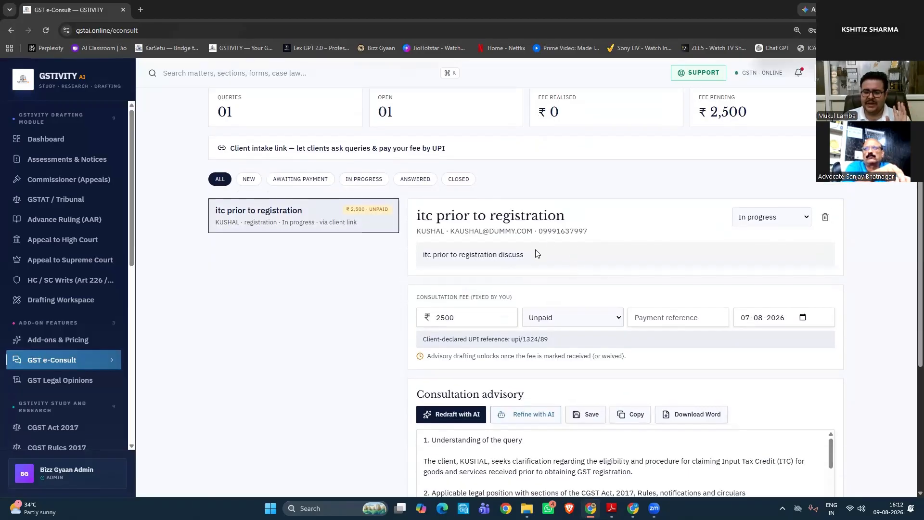
scroll(538, 254, down, 2)
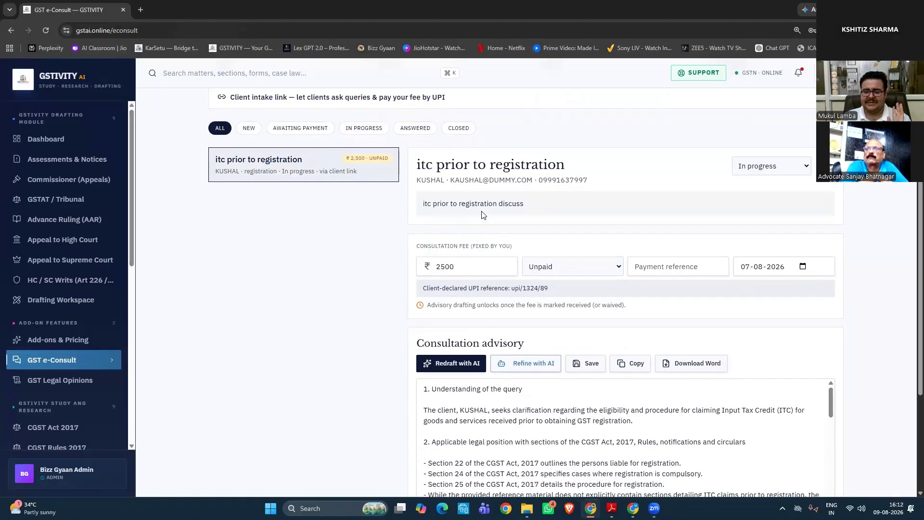
scroll(474, 183, down, 1)
scroll(474, 173, down, 1)
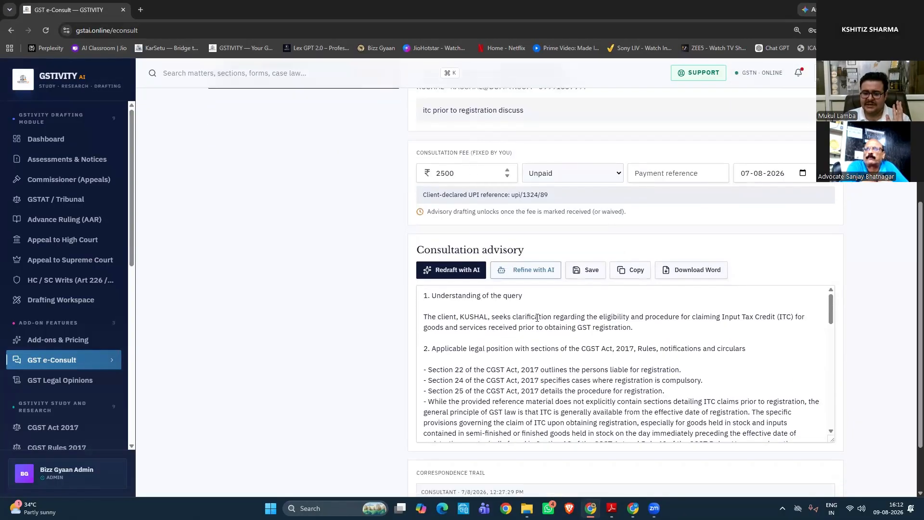
Read through the consultation advisory draft and open its Refine with AI options
scroll(561, 318, down, 1)
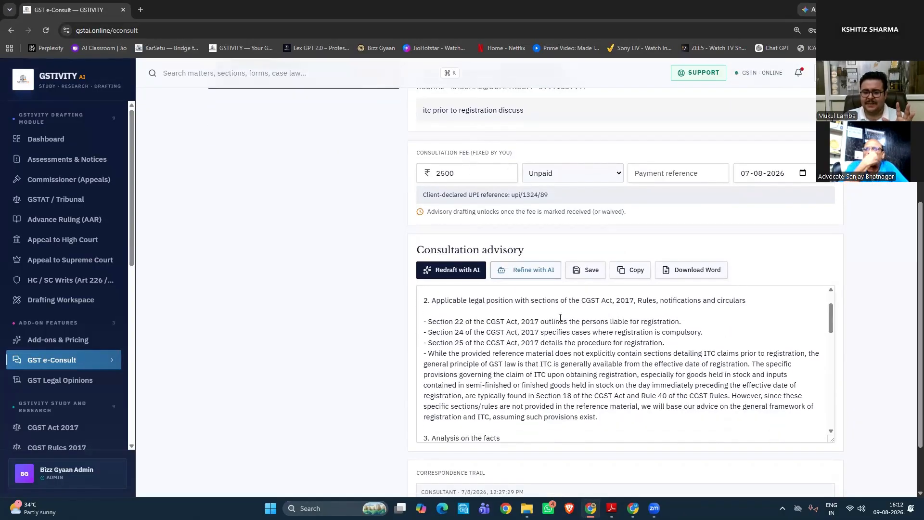
scroll(560, 318, down, 1)
scroll(560, 317, up, 2)
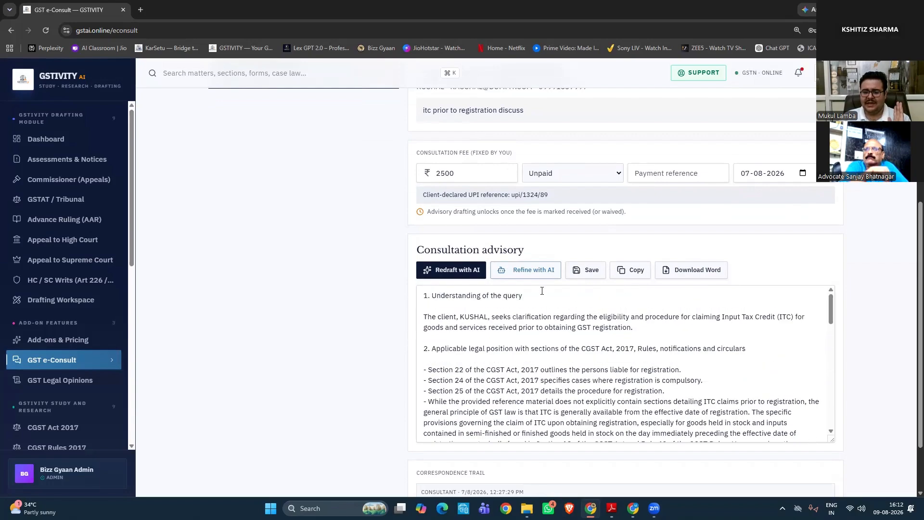
click(542, 279)
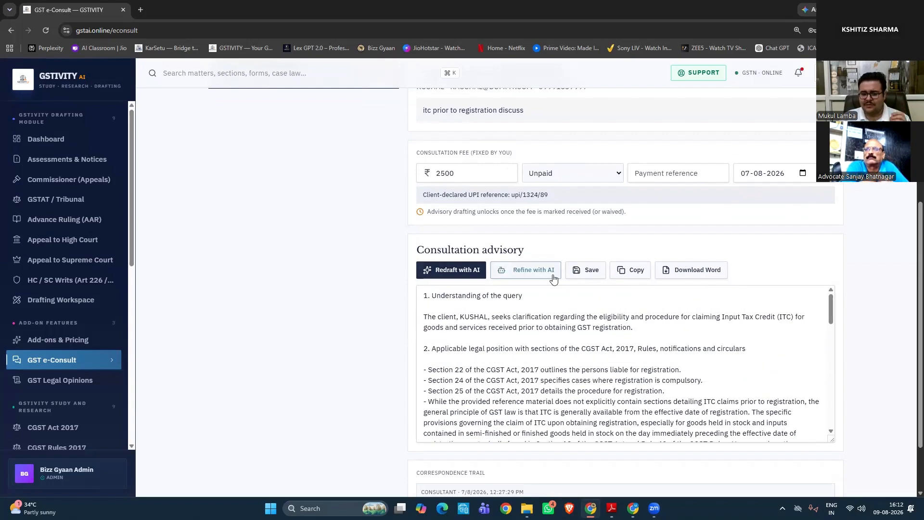
scroll(553, 277, down, 2)
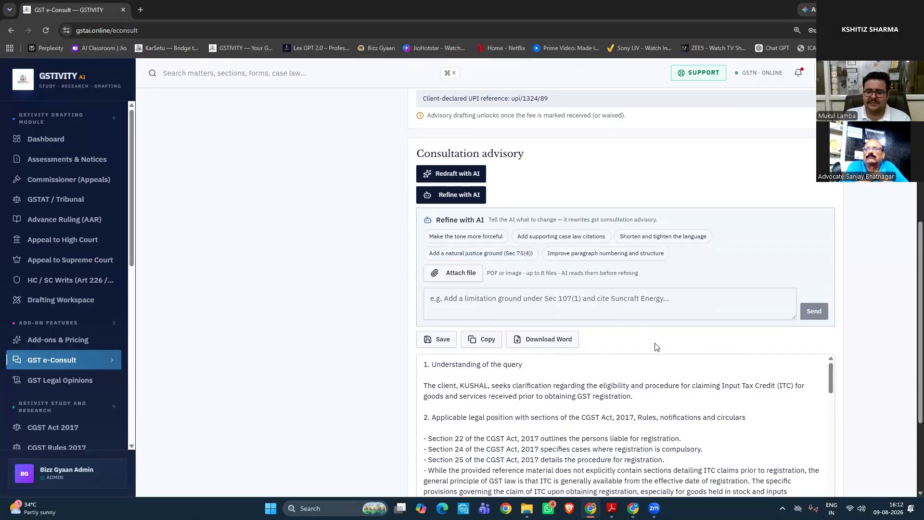
Download the consultation advisory as the Word document gst-consultant-advisory to the Desktop and open it in Word
scroll(582, 225, down, 2)
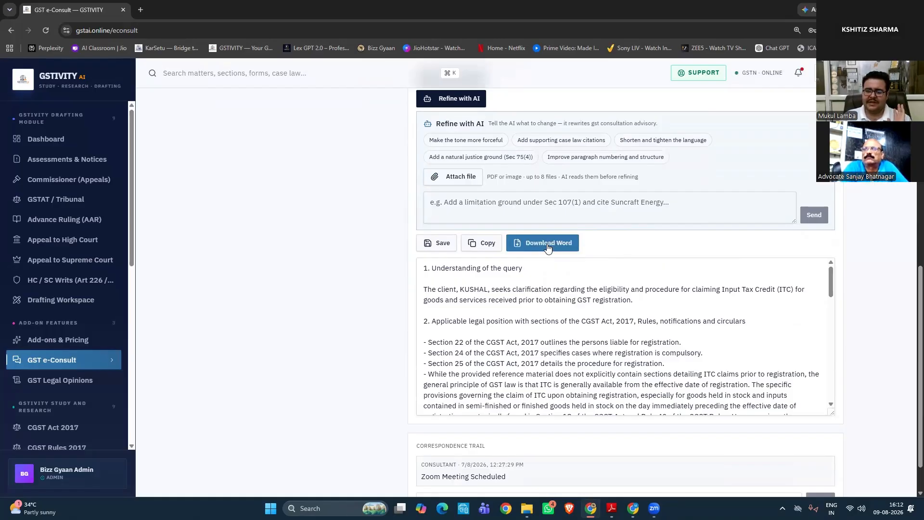
scroll(595, 354, up, 2)
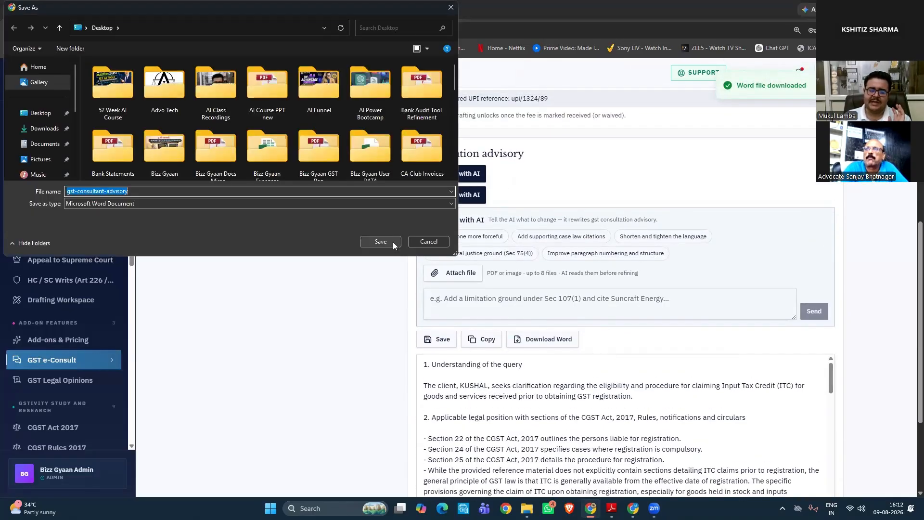
click(393, 242)
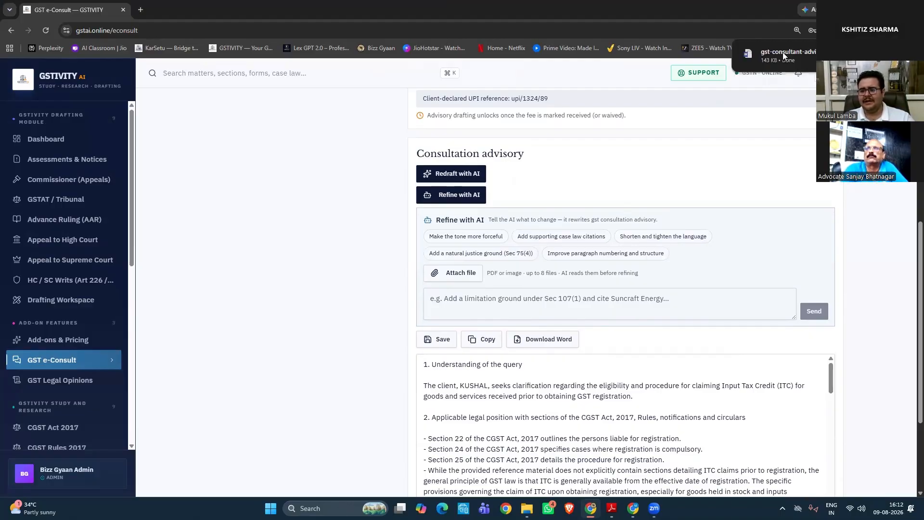
click(746, 54)
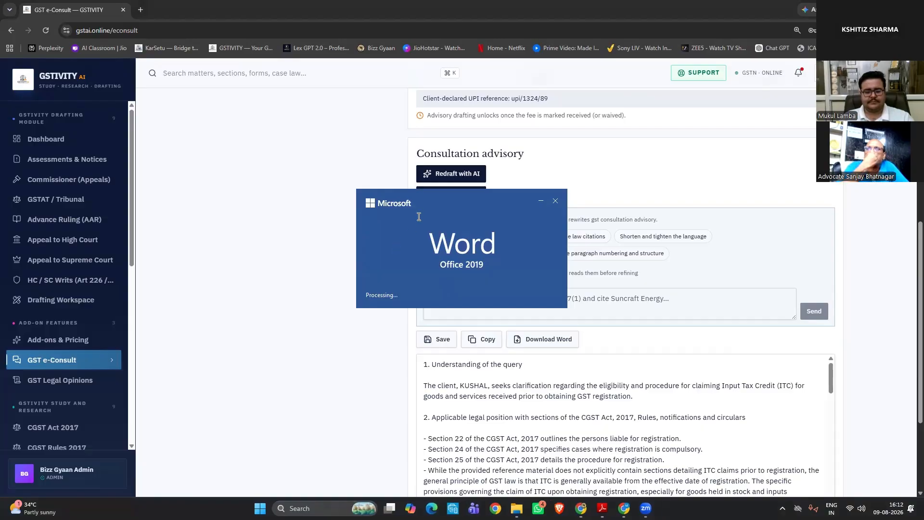
Read the exported advisory from letterhead and client query through to the risk note, and close the document
scroll(419, 216, up, 4)
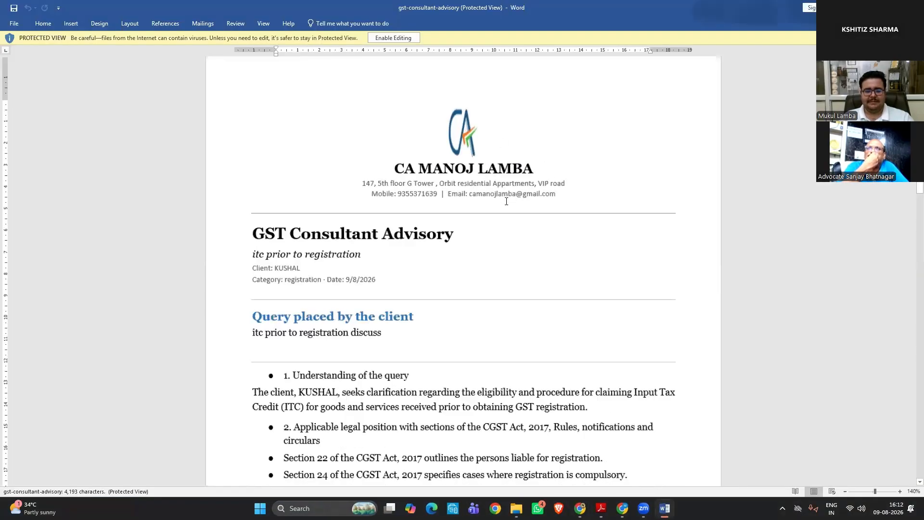
scroll(455, 211, down, 6)
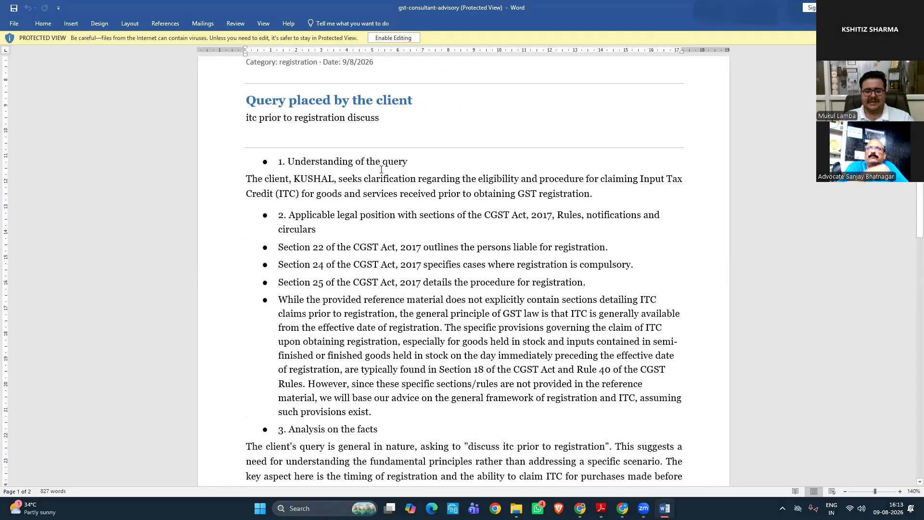
scroll(400, 251, down, 5)
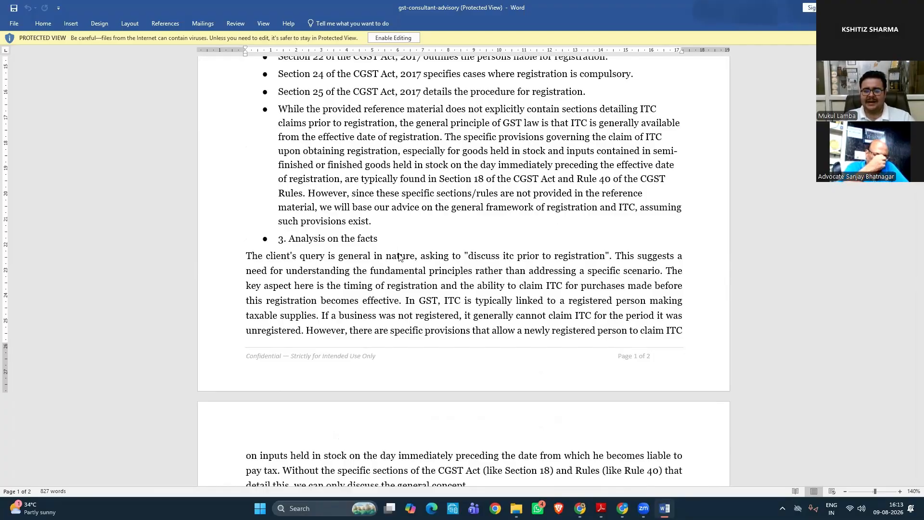
scroll(399, 254, down, 3)
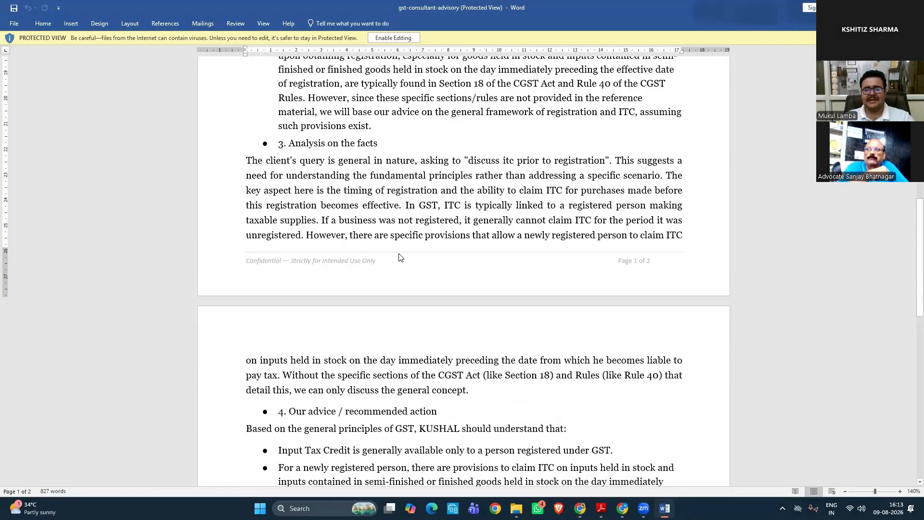
scroll(399, 257, down, 3)
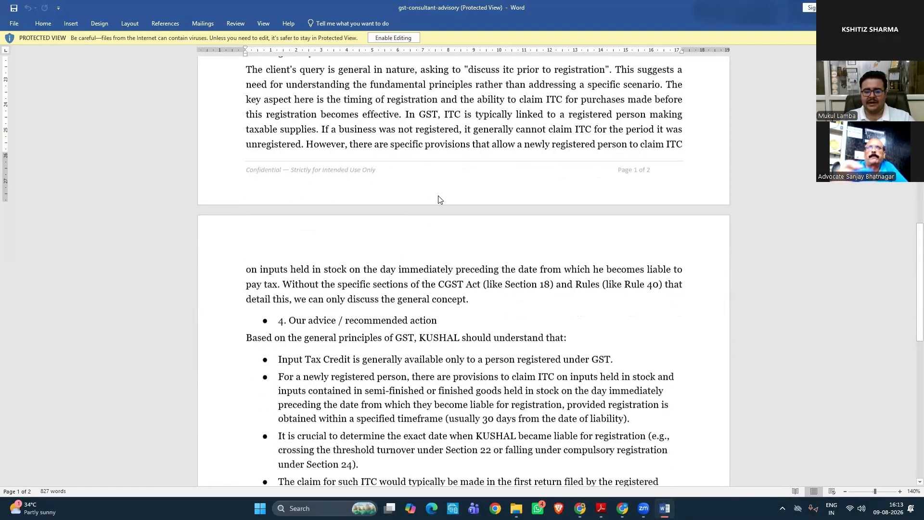
scroll(439, 196, down, 3)
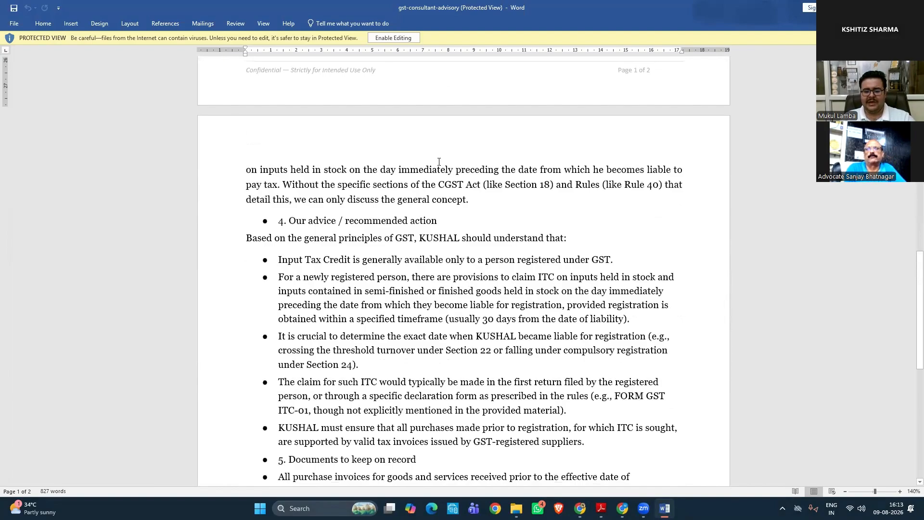
scroll(439, 161, down, 10)
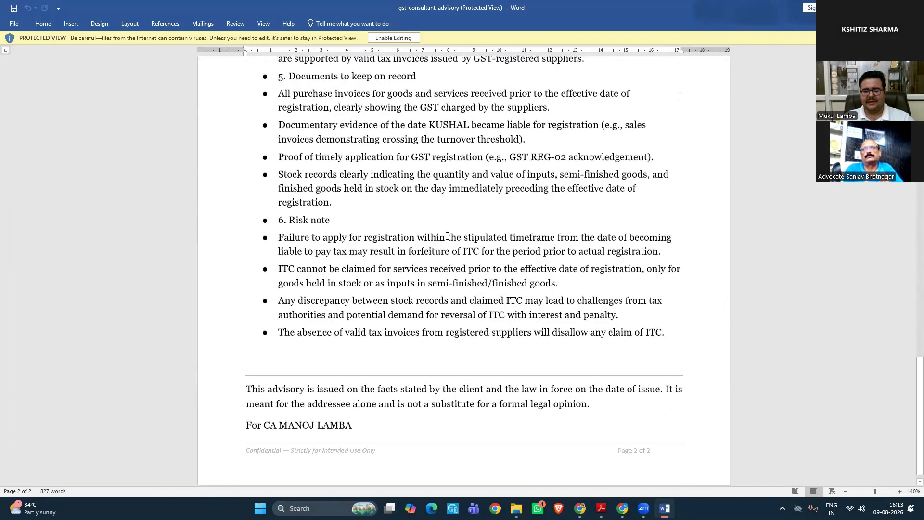
scroll(448, 236, up, 10)
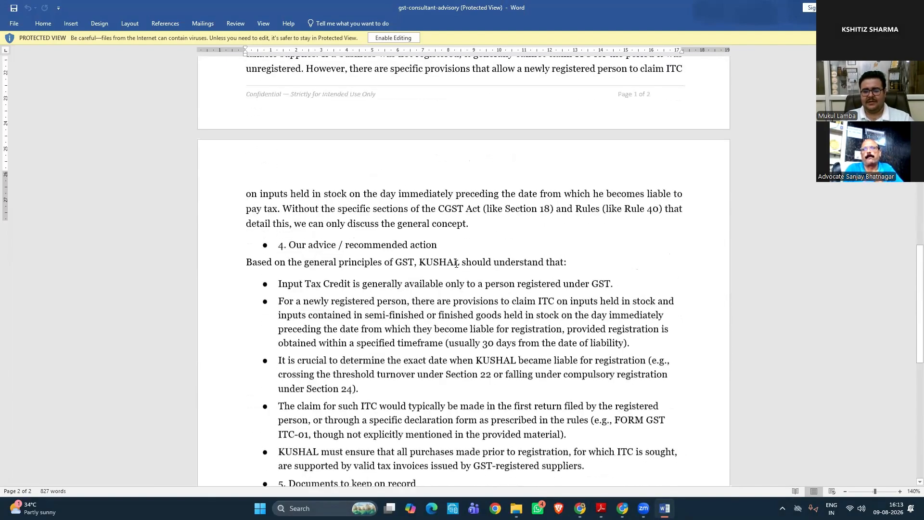
scroll(455, 264, up, 15)
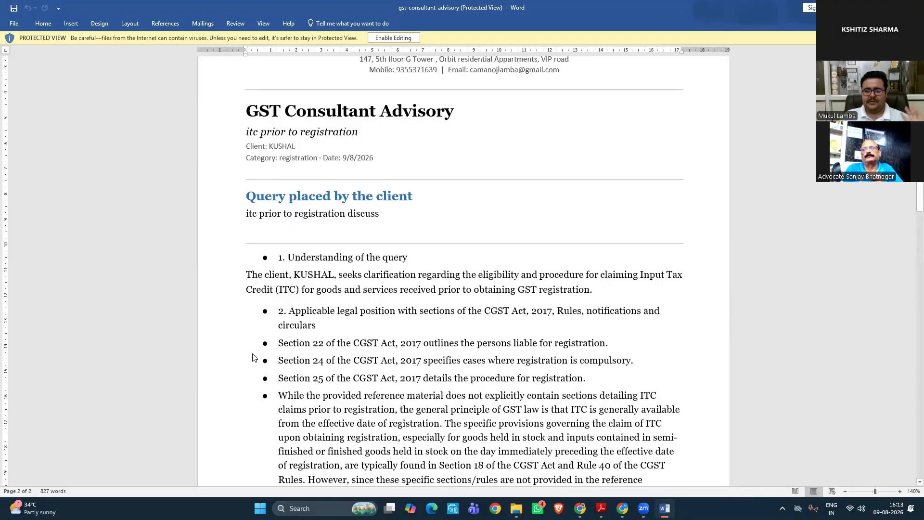
key(alt+F4)
Leave the GST e-Consult desk and open the CGST Act 2017 study module
scroll(467, 278, up, 5)
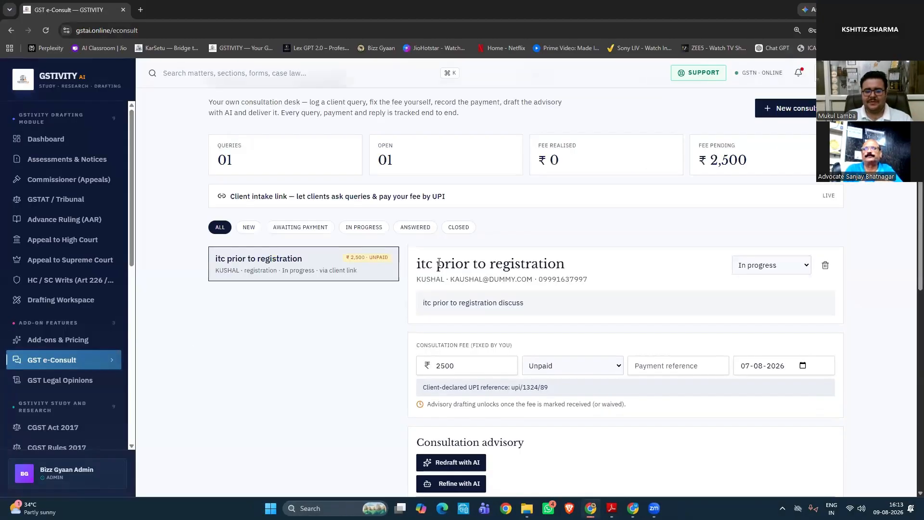
scroll(571, 256, up, 1)
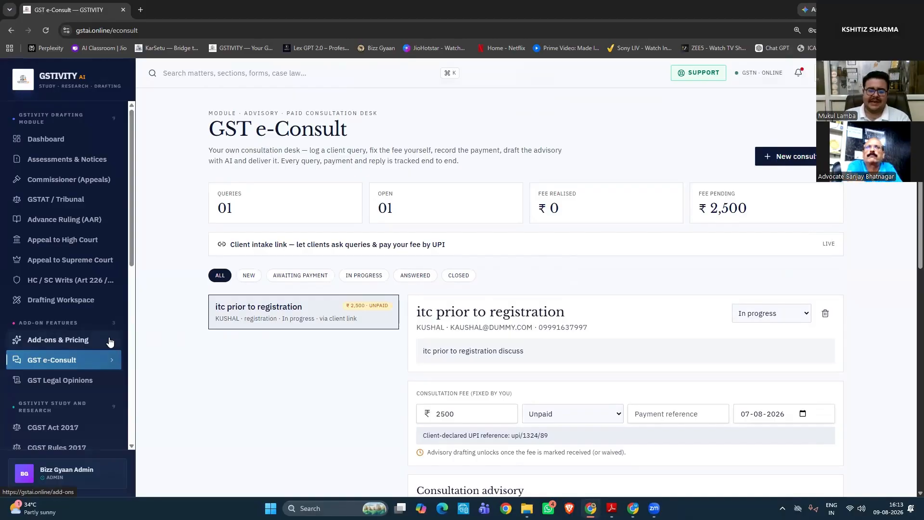
scroll(87, 301, down, 2)
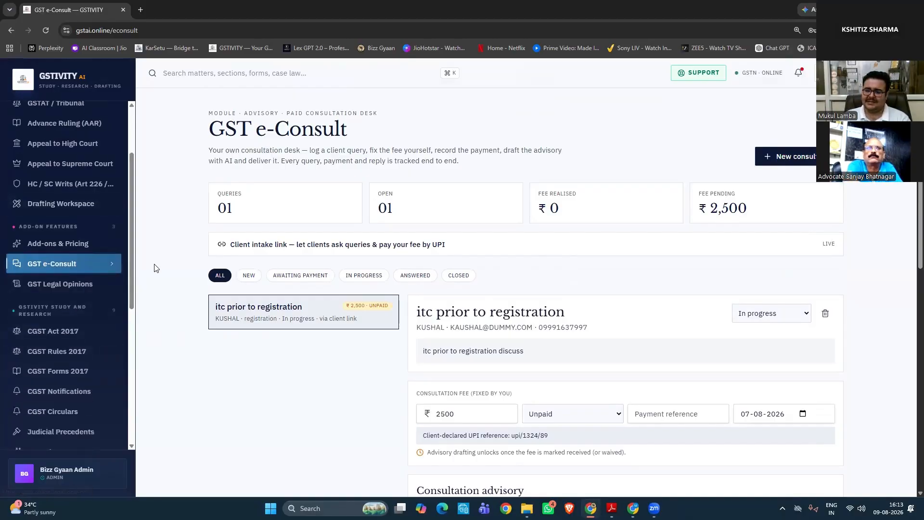
scroll(153, 262, down, 1)
click(64, 335)
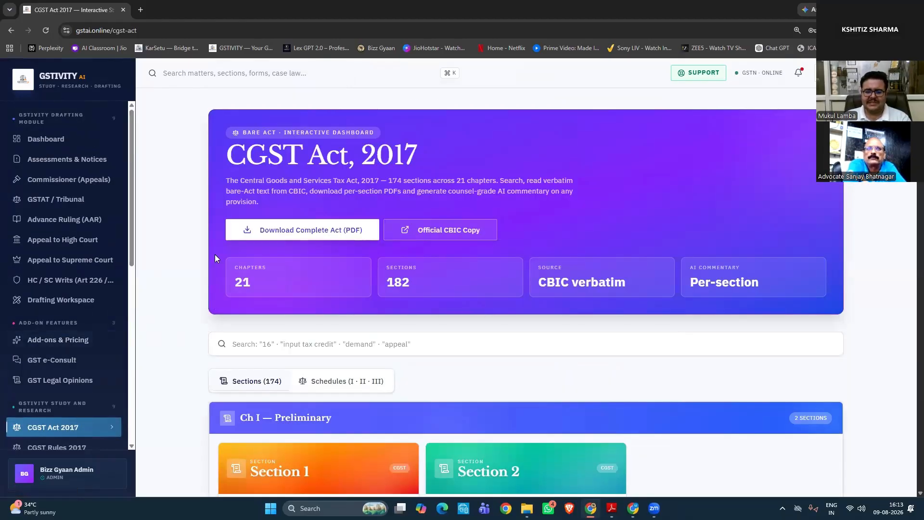
Browse the CGST Act's chapters and section cards, view the Schedules, and return to the sections list
scroll(61, 276, down, 2)
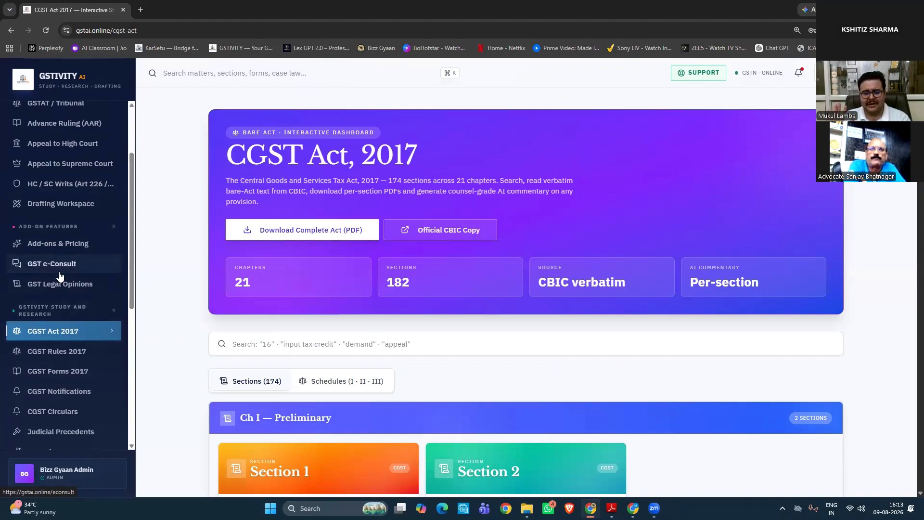
scroll(304, 316, down, 2)
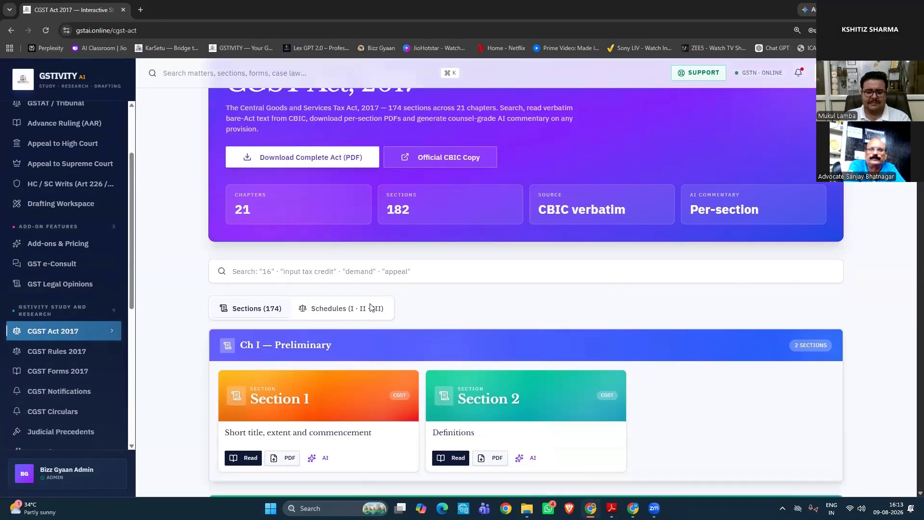
scroll(370, 307, down, 10)
scroll(248, 160, up, 3)
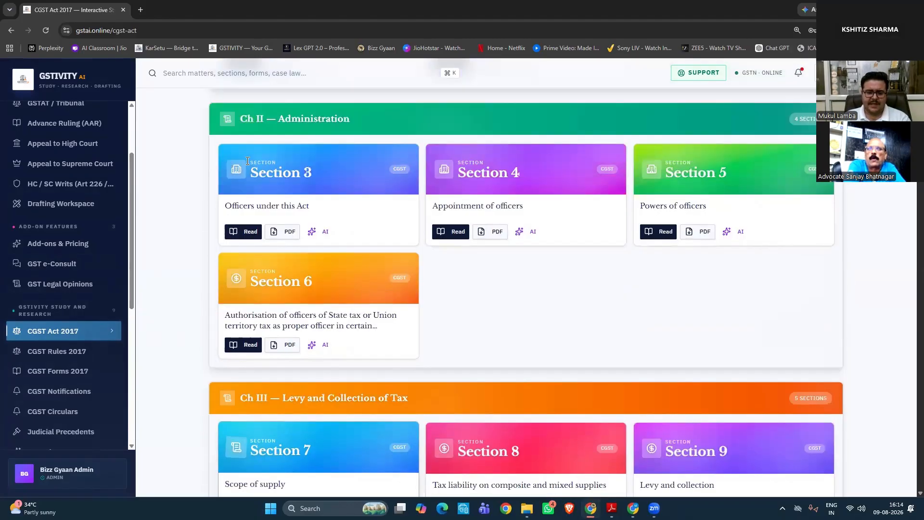
scroll(247, 160, up, 6)
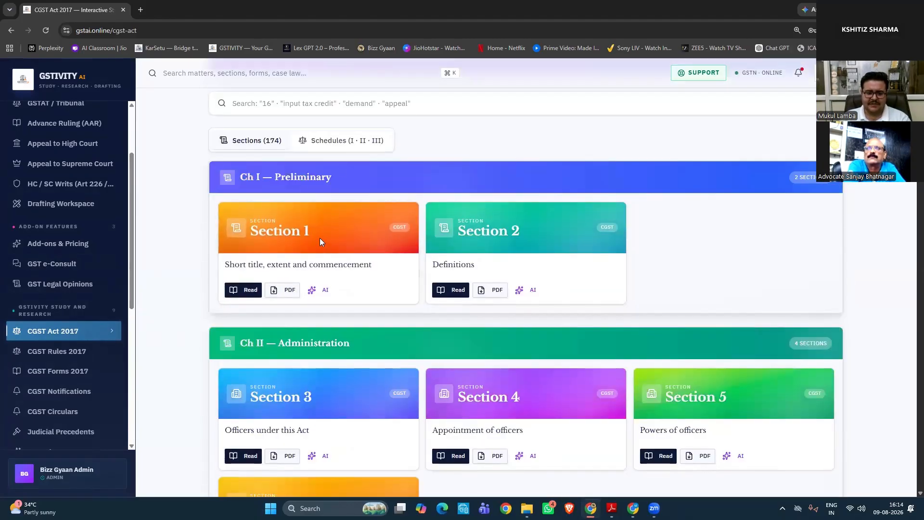
scroll(331, 276, down, 2)
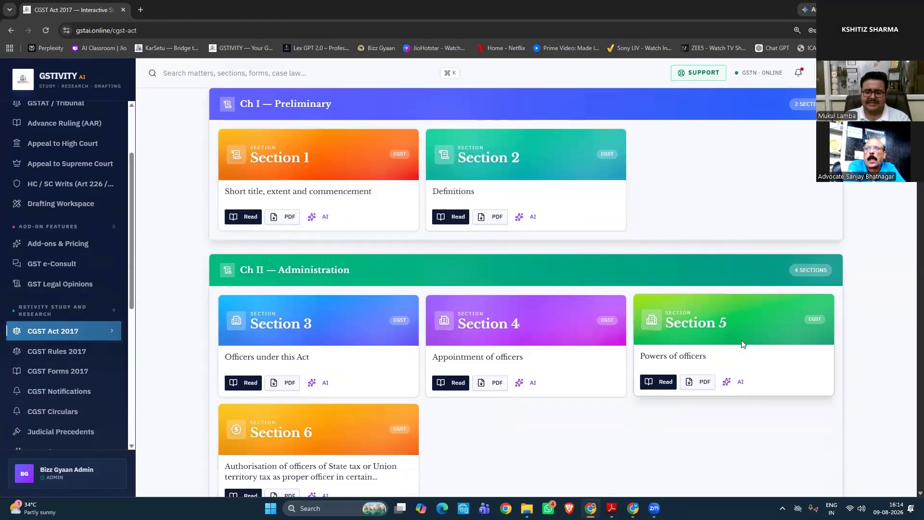
scroll(741, 344, down, 3)
scroll(741, 344, up, 6)
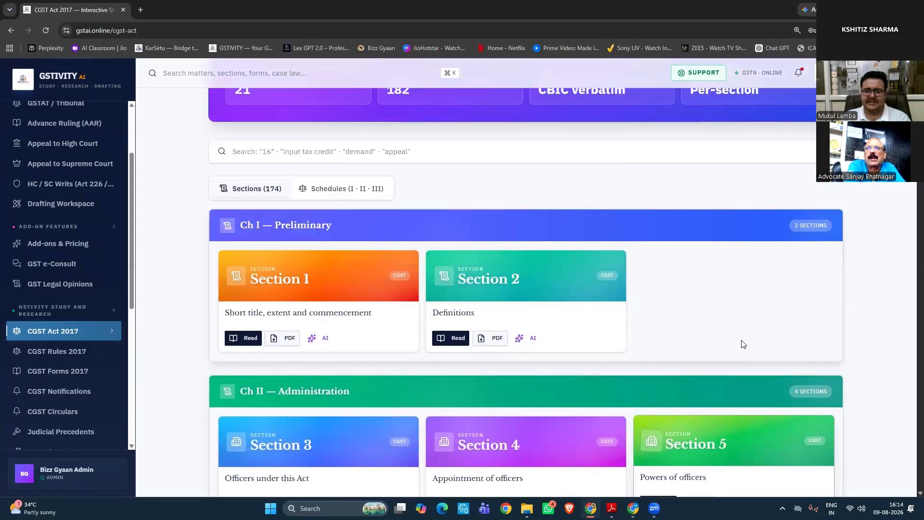
click(384, 191)
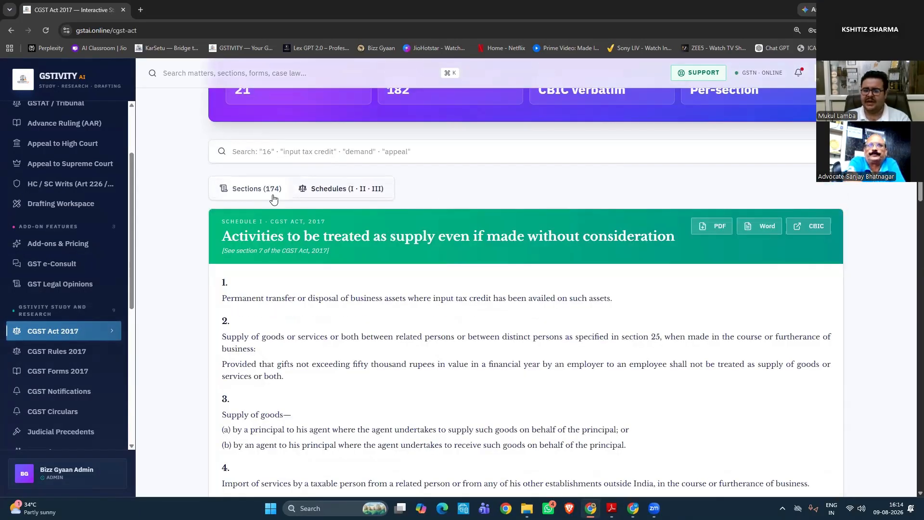
click(273, 191)
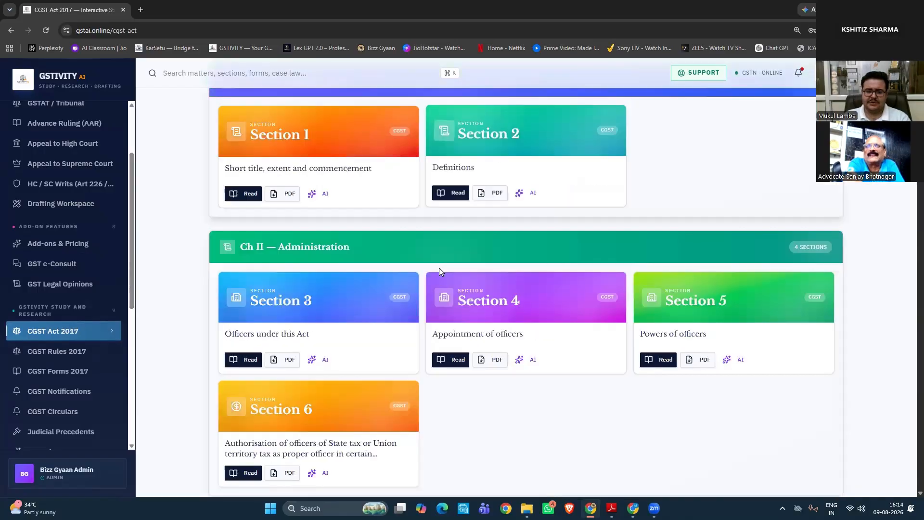
Open the bare-act text of Section 10, Composition levy, and download the section as a PDF
scroll(438, 270, down, 10)
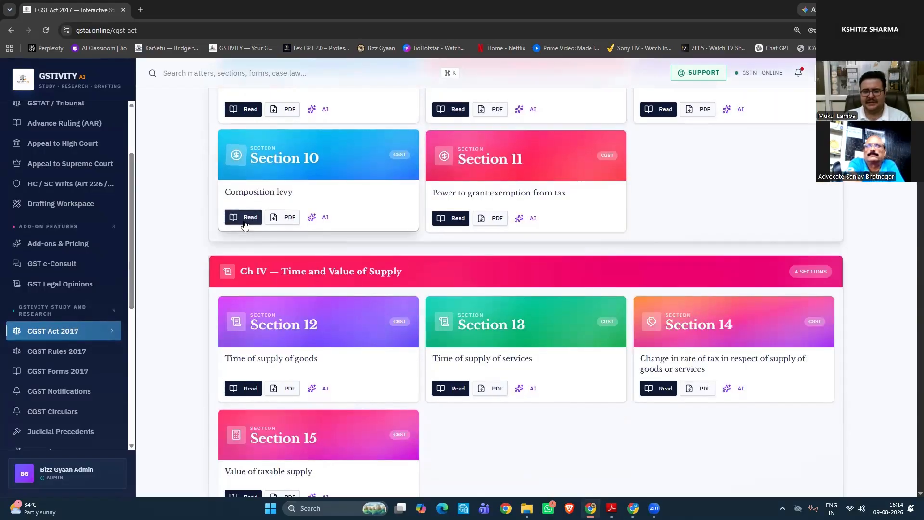
click(245, 224)
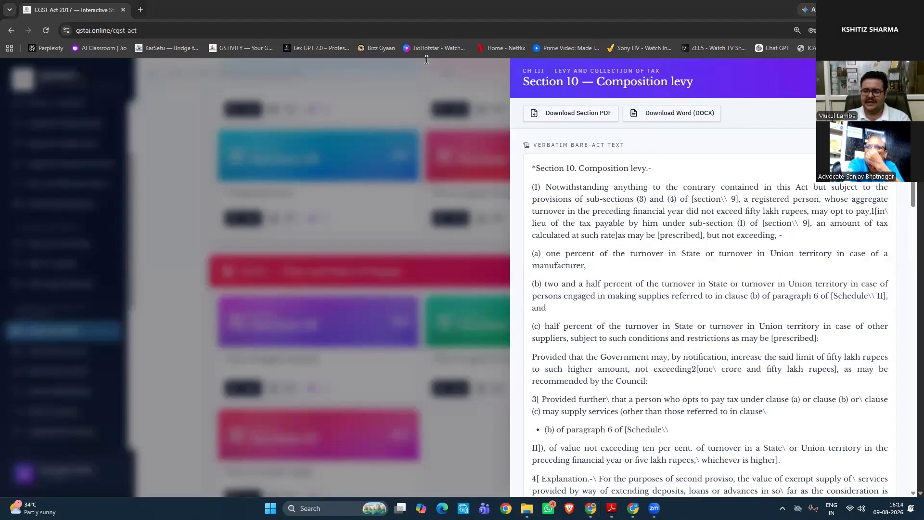
click(590, 119)
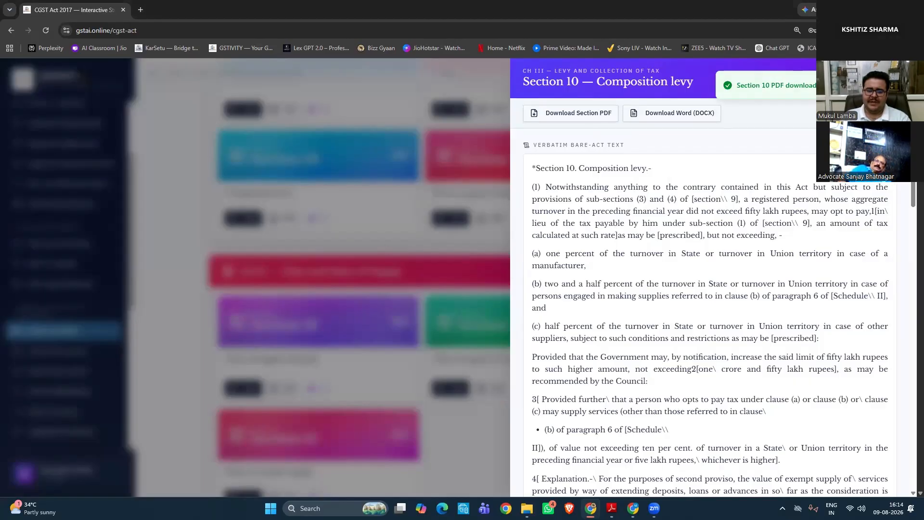
key(Escape)
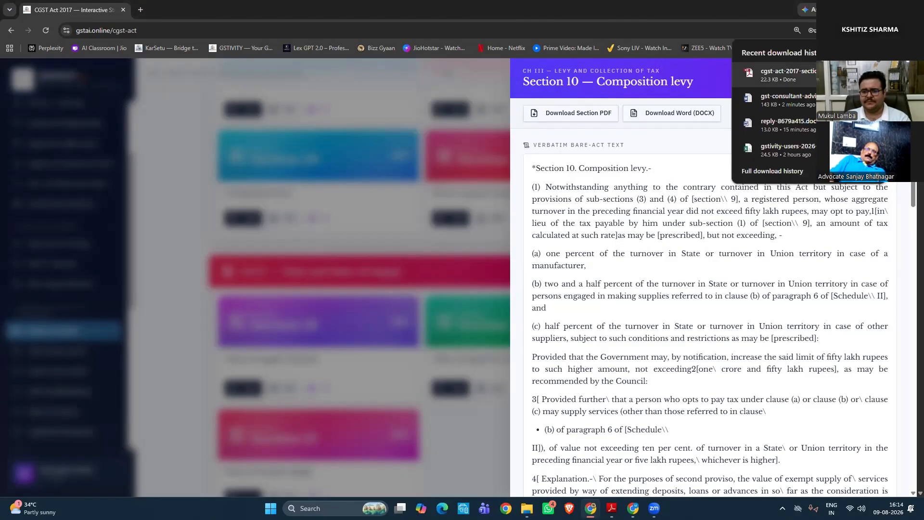
Open the downloaded cgst-act-2017-section-10.pdf, enlarge it to 125% and read its text
click(779, 75)
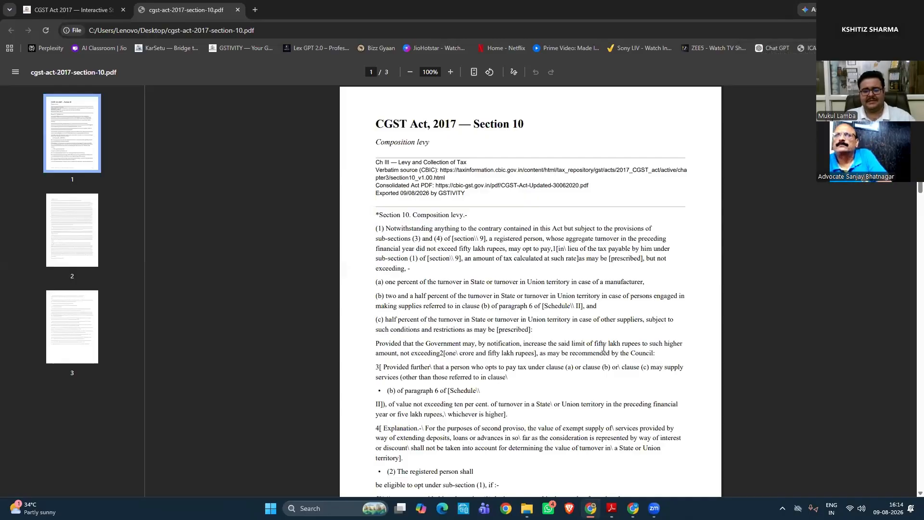
ctrl+scroll(604, 347, up, 2)
scroll(603, 348, down, 8)
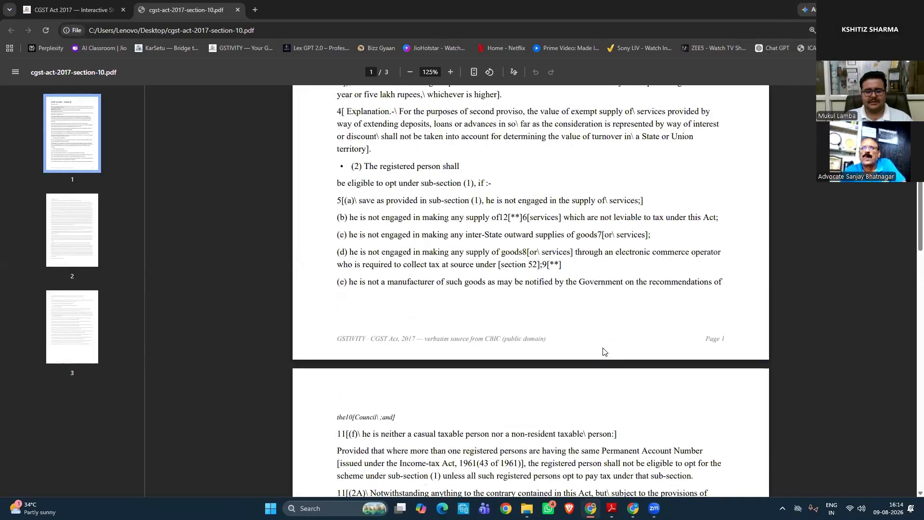
Read the Section 10 PDF through its amendment footnotes on page 3, and close the document
scroll(604, 351, down, 8)
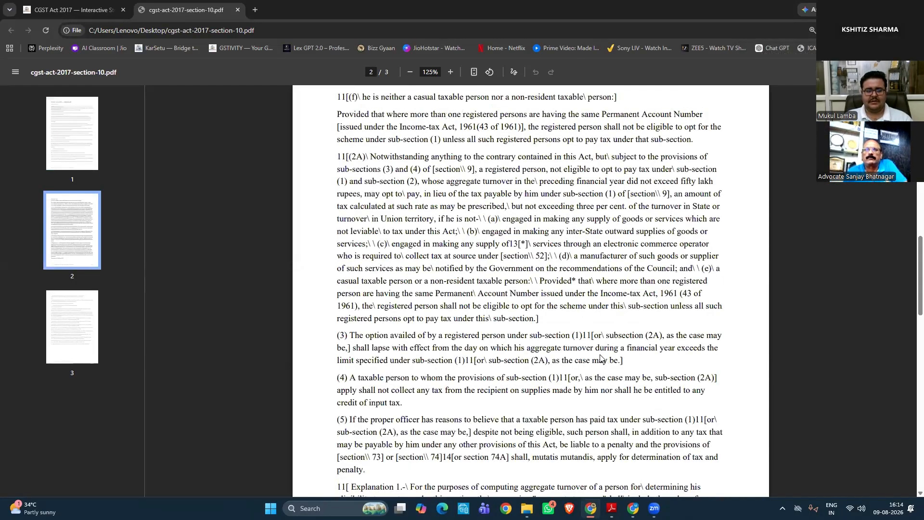
scroll(605, 358, down, 15)
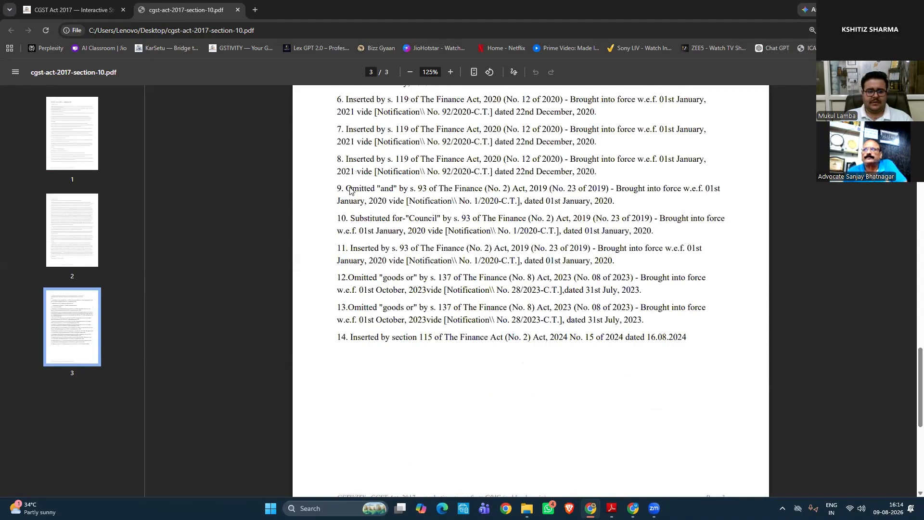
scroll(490, 330, up, 6)
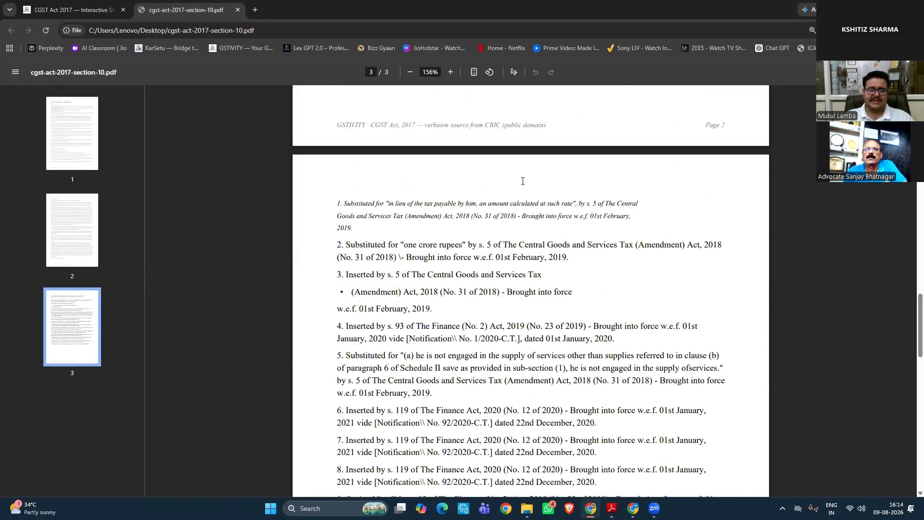
ctrl+scroll(536, 266, up, 1)
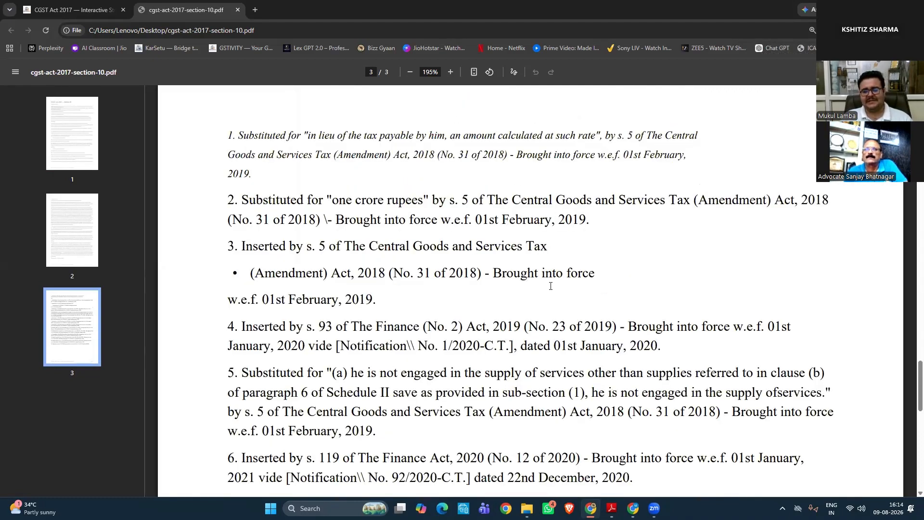
ctrl+scroll(294, 127, down, 1)
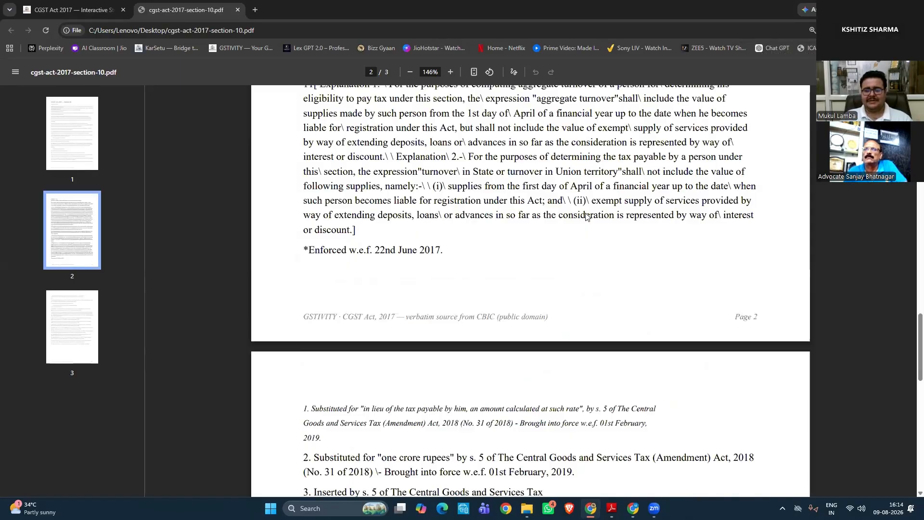
scroll(586, 217, up, 10)
key(ctrl+w)
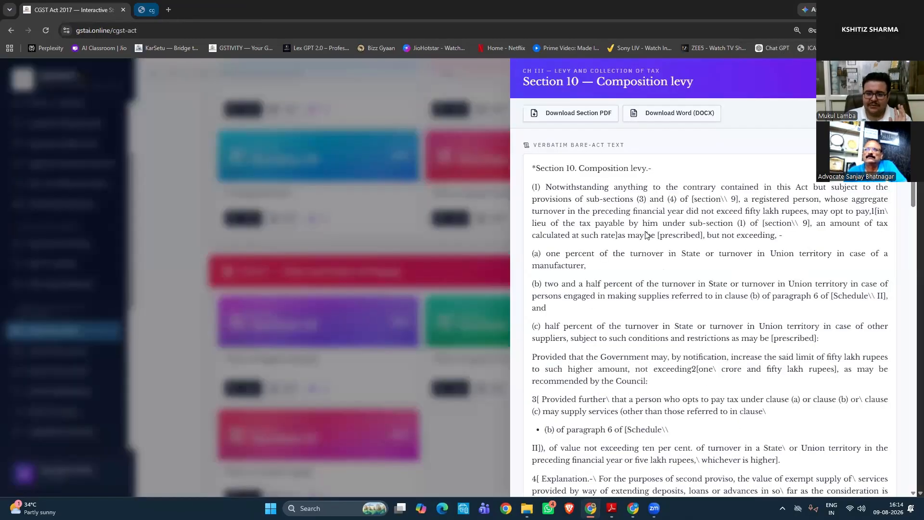
Review the Section 10 bare-act text down to the AI Study Notes, view the Summary option, and close the section
scroll(646, 235, down, 1)
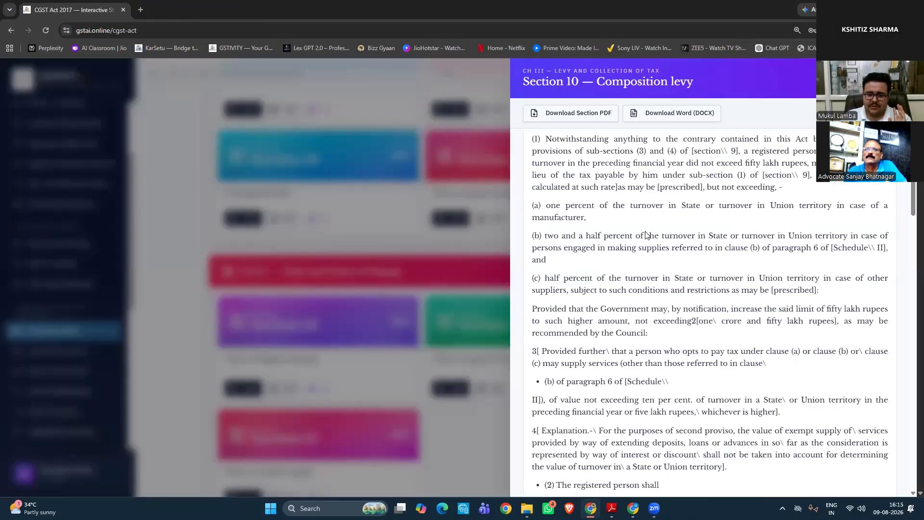
scroll(621, 250, down, 3)
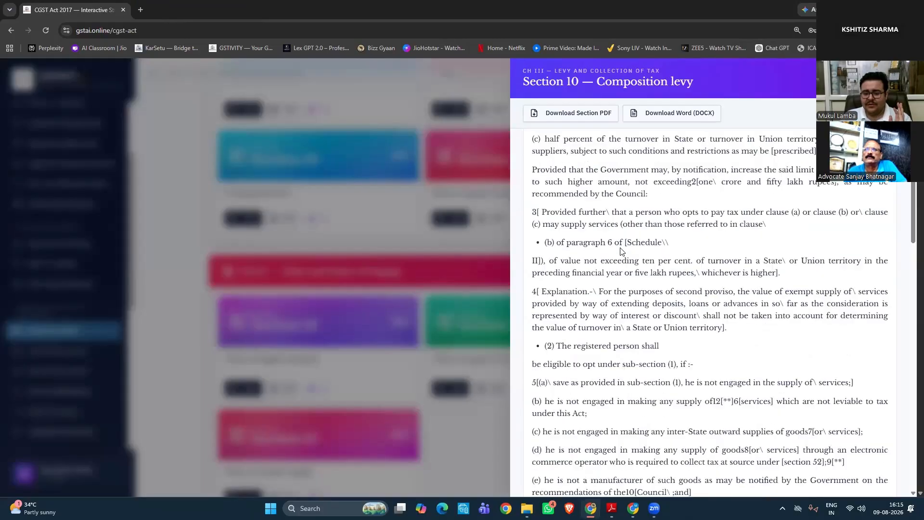
scroll(621, 251, down, 10)
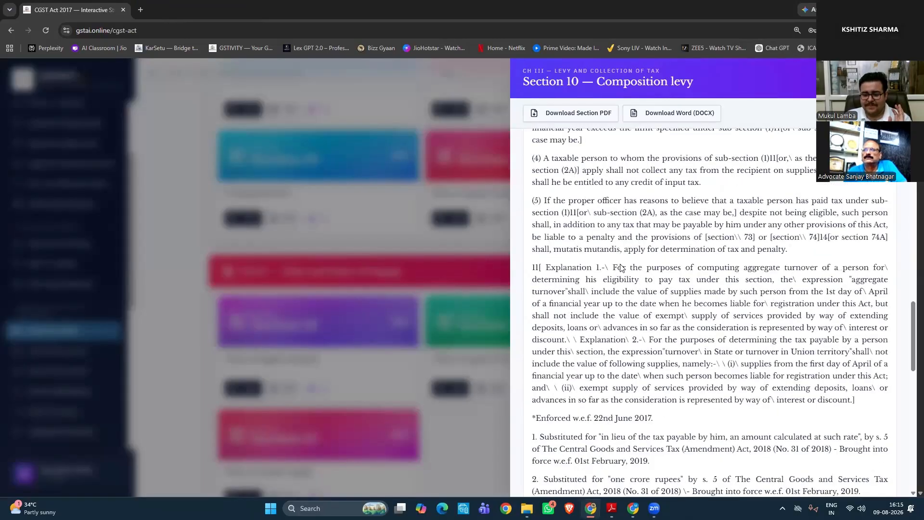
scroll(623, 263, down, 18)
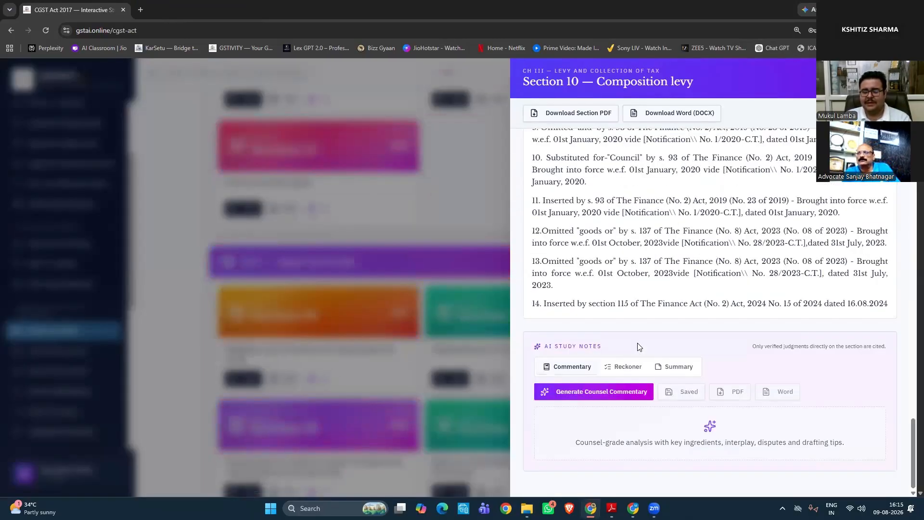
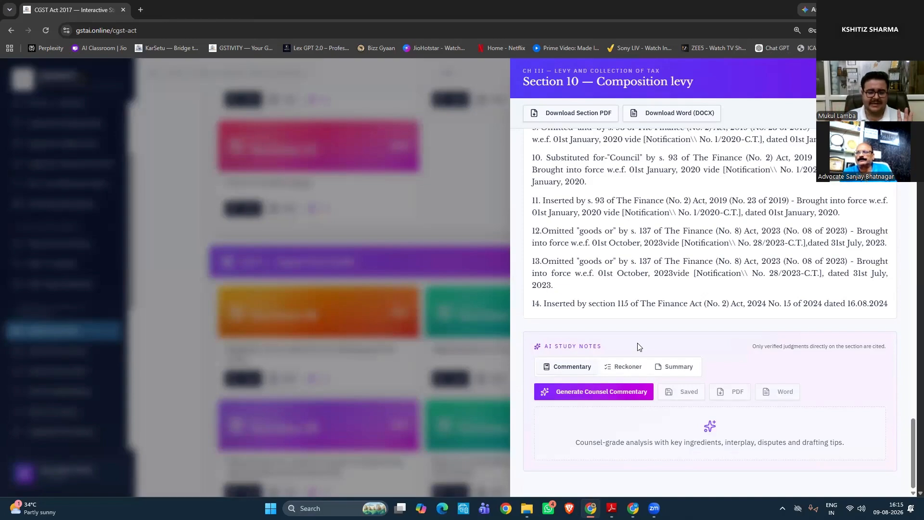
click(677, 371)
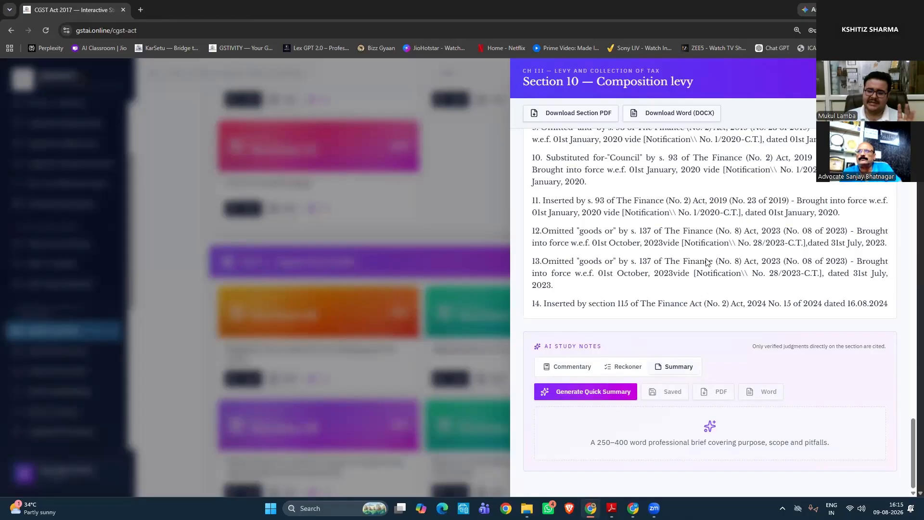
key(Escape)
Open the CGST Rules 2017 module and browse its Preliminary and Composition Rules chapters
scroll(722, 262, down, 2)
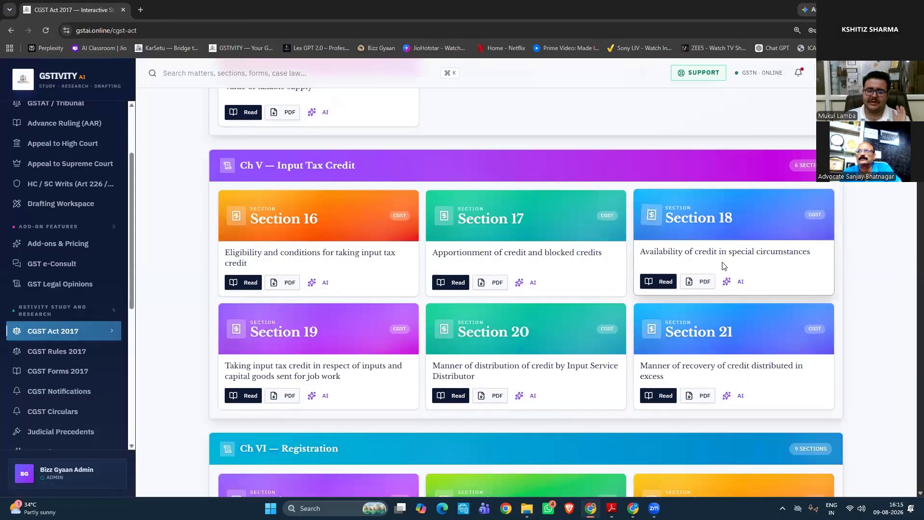
click(75, 355)
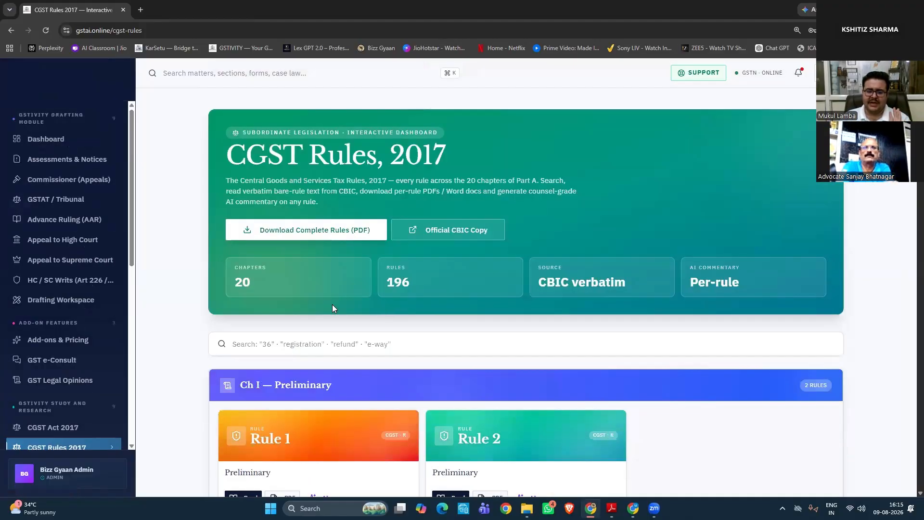
scroll(442, 251, down, 4)
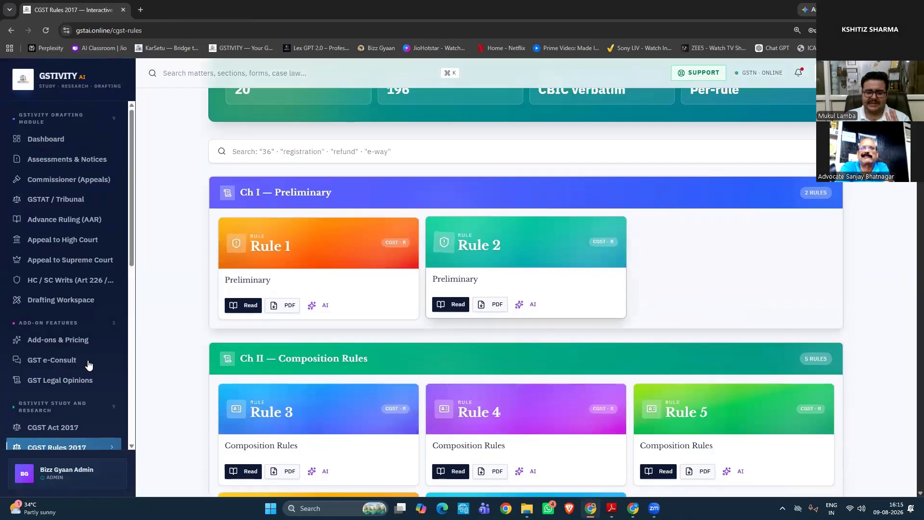
Open the CGST Forms 2017 catalogue and download the GST REG-01 application for registration as a PDF
scroll(351, 349, down, 5)
scroll(62, 374, down, 2)
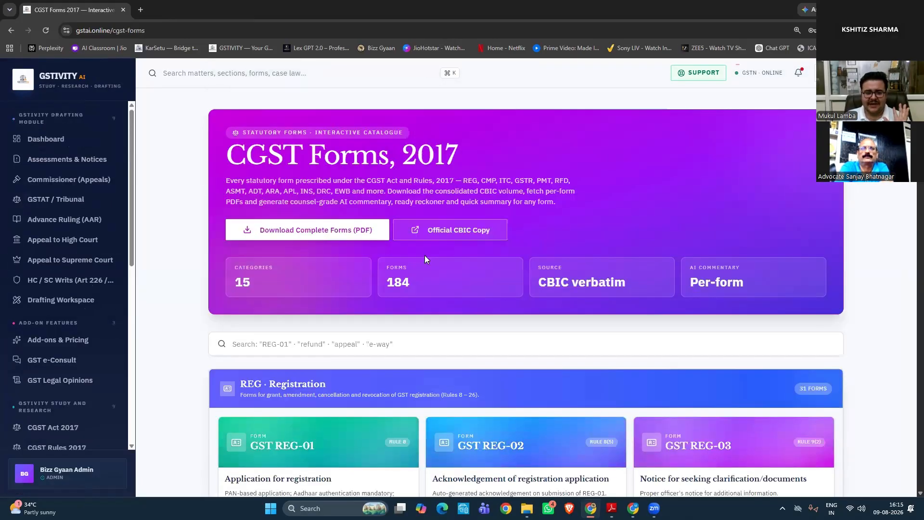
scroll(422, 263, down, 4)
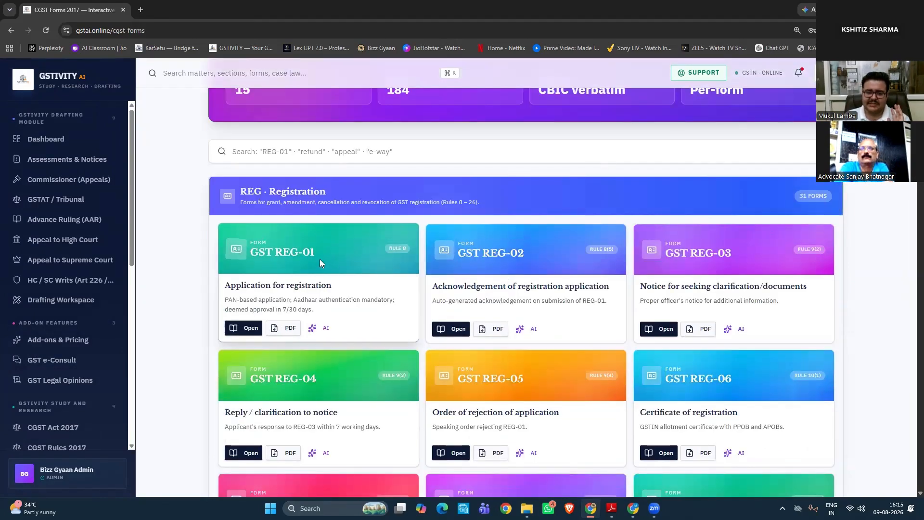
scroll(296, 283, down, 1)
click(290, 280)
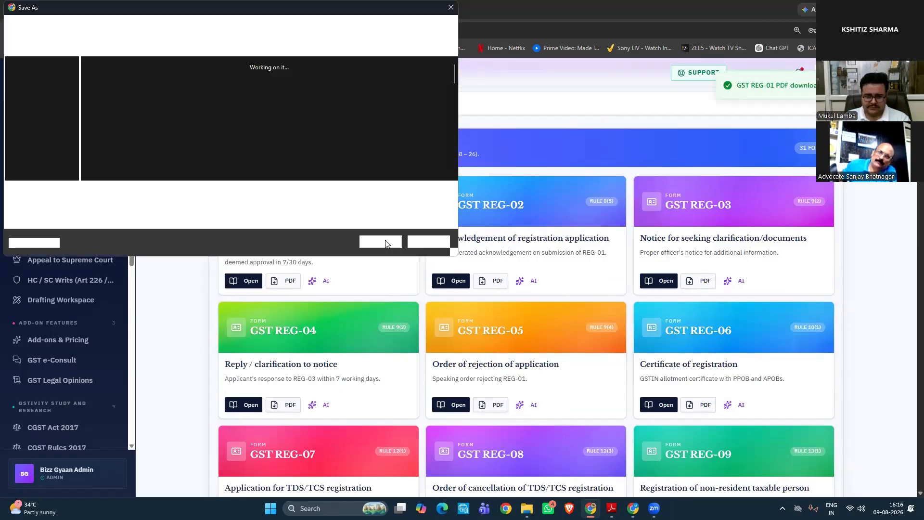
click(383, 241)
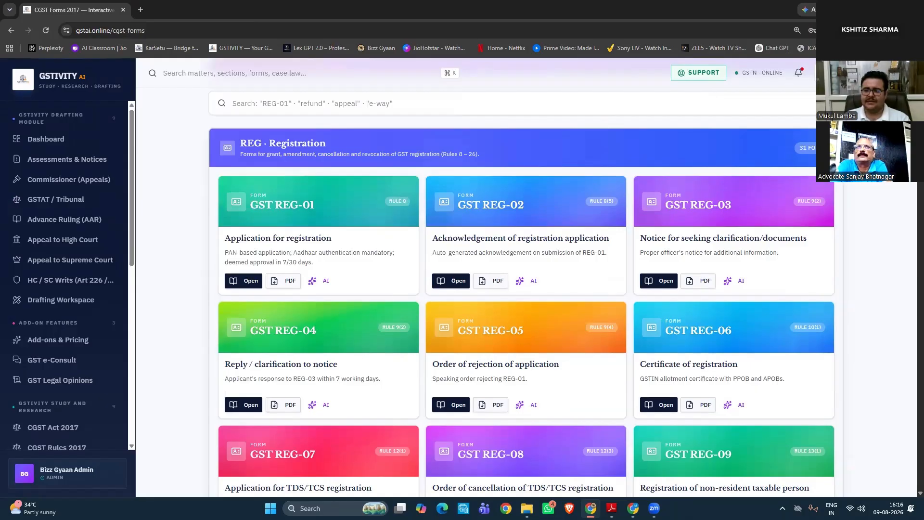
Open the downloaded gst-reg-01.pdf, look through its first four pages at a reduced 88% size, and close it
click(793, 67)
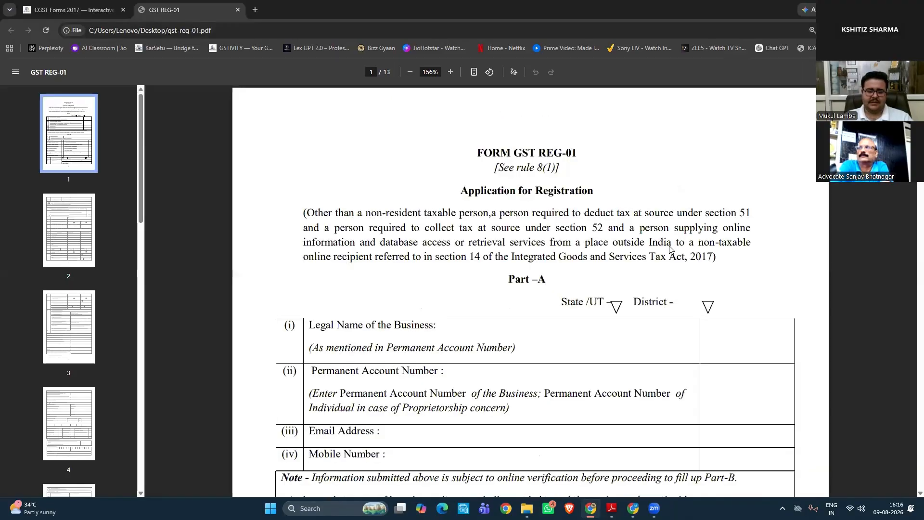
scroll(670, 246, down, 7)
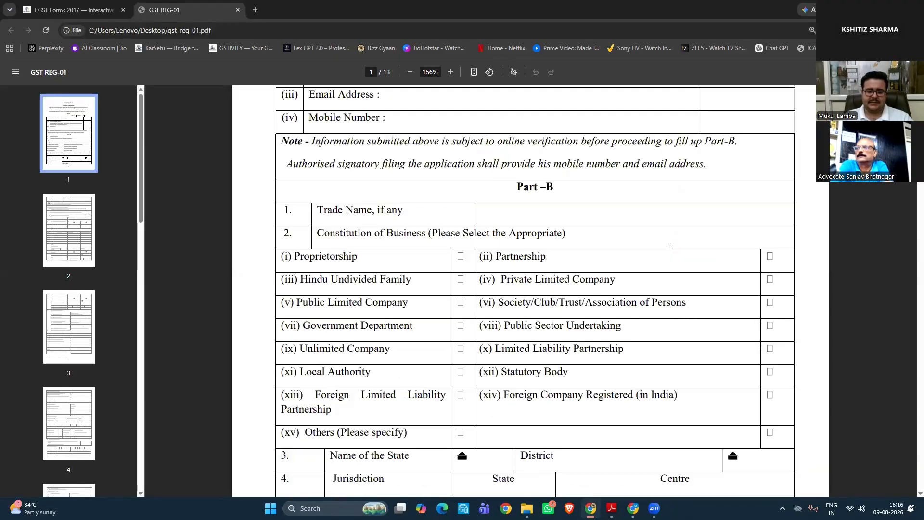
scroll(670, 246, down, 7)
scroll(670, 246, down, 3)
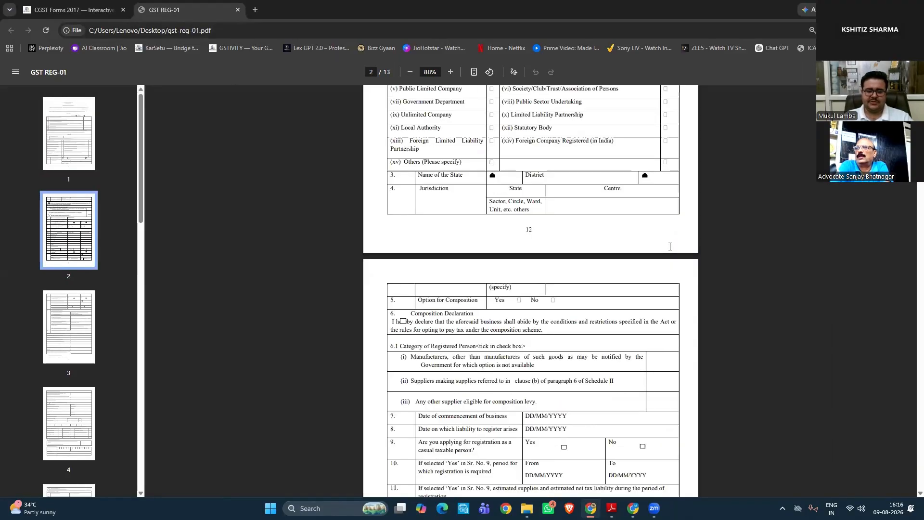
scroll(662, 241, down, 5)
scroll(661, 239, down, 6)
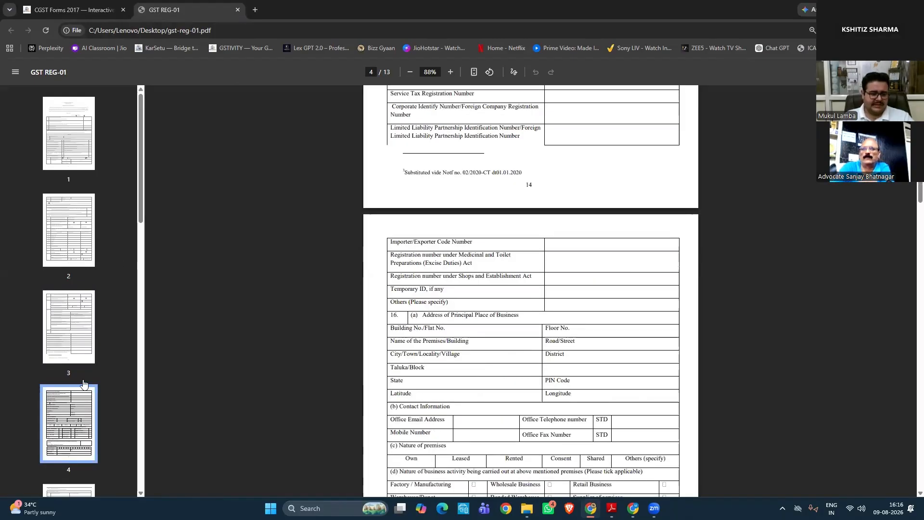
key(ctrl+w)
Open the CGST Notifications archive and download the PDF of Integrated Tax (Rate) notification No. 12/2022
scroll(115, 385, down, 1)
click(114, 387)
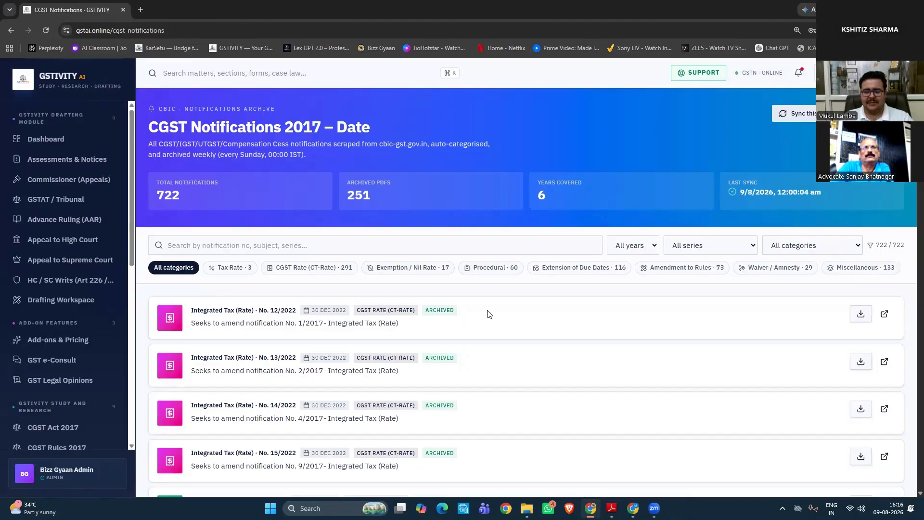
click(861, 315)
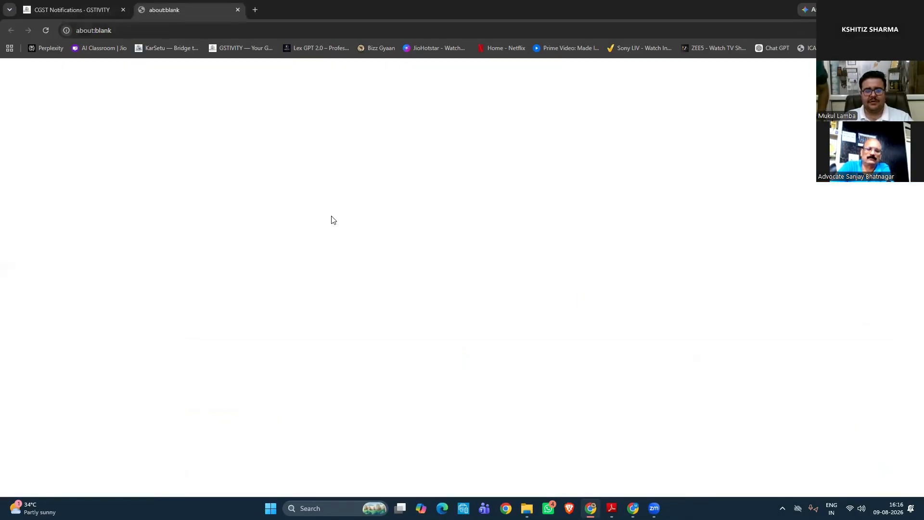
click(394, 242)
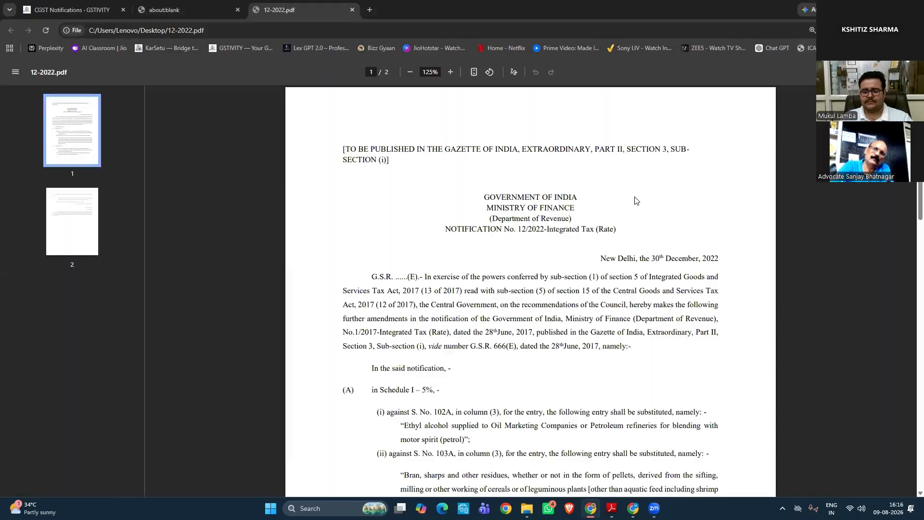
Read both pages of the downloaded 12-2022.pdf notification and return to the CGST Notifications archive
scroll(635, 201, down, 7)
scroll(634, 201, down, 7)
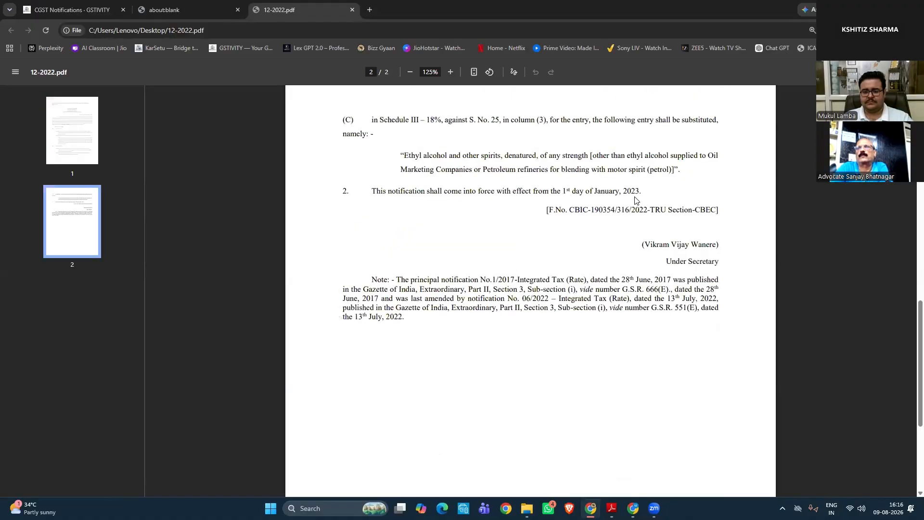
scroll(591, 196, down, 7)
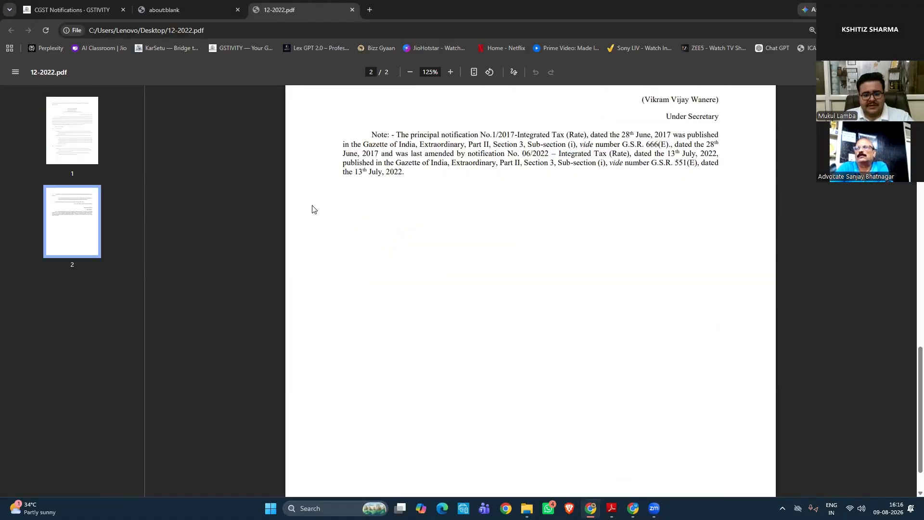
key(ctrl+Tab)
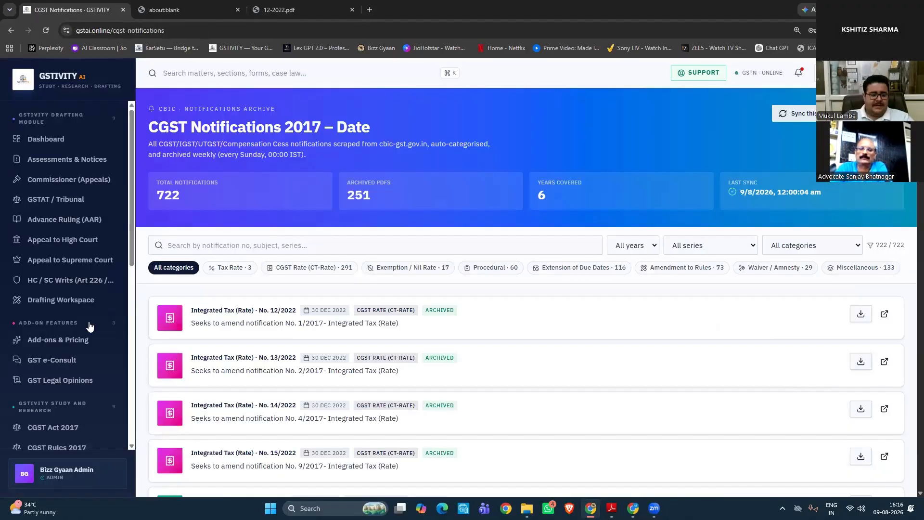
Open the CGST Circulars 2017 – Date archive
scroll(68, 323, down, 1)
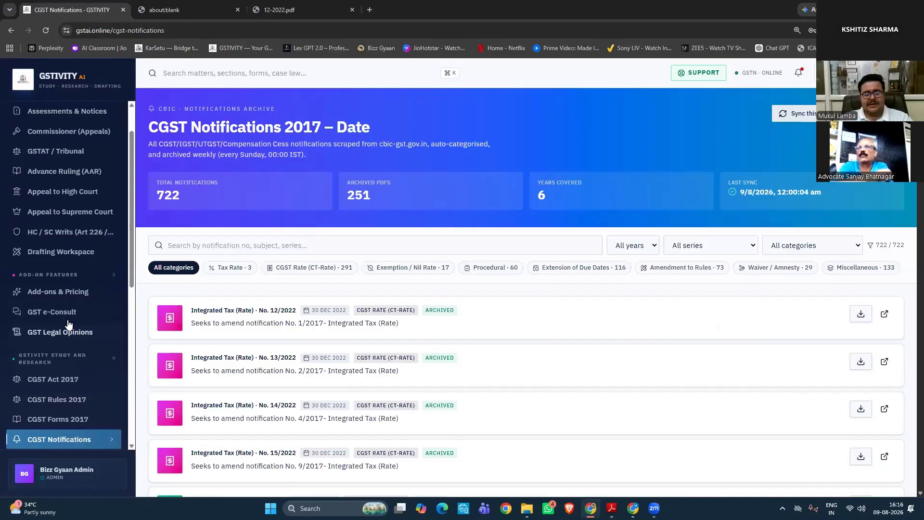
scroll(68, 321, down, 3)
click(68, 321)
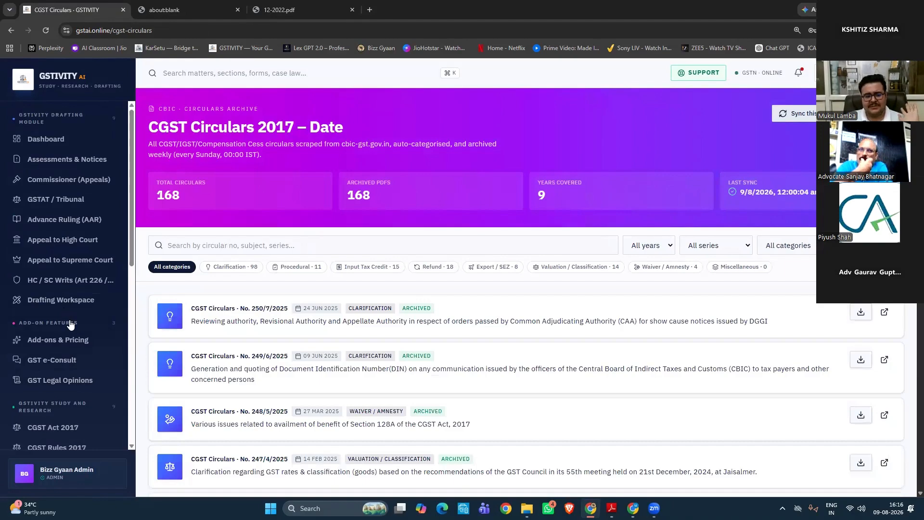
Open the Judicial Precedents module and view its forum-wise distribution and category-wise judgment charts
scroll(83, 380, down, 3)
click(58, 439)
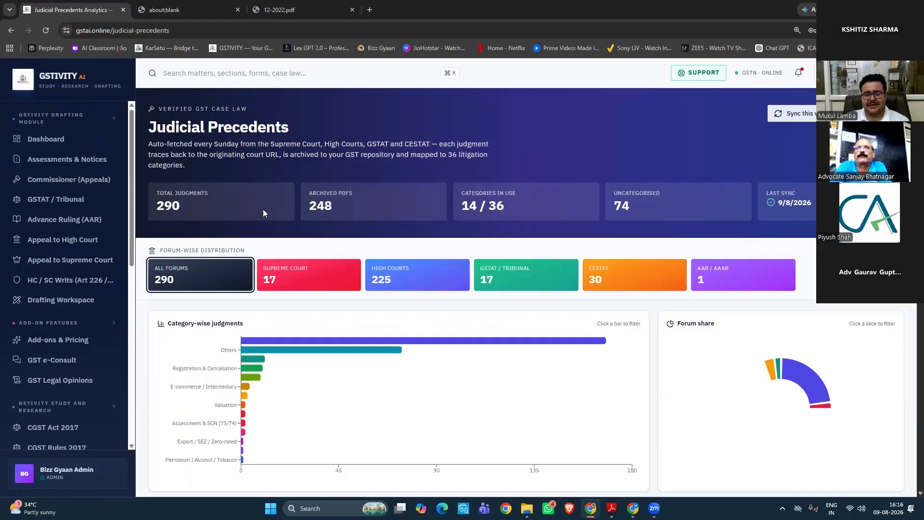
scroll(263, 209, down, 1)
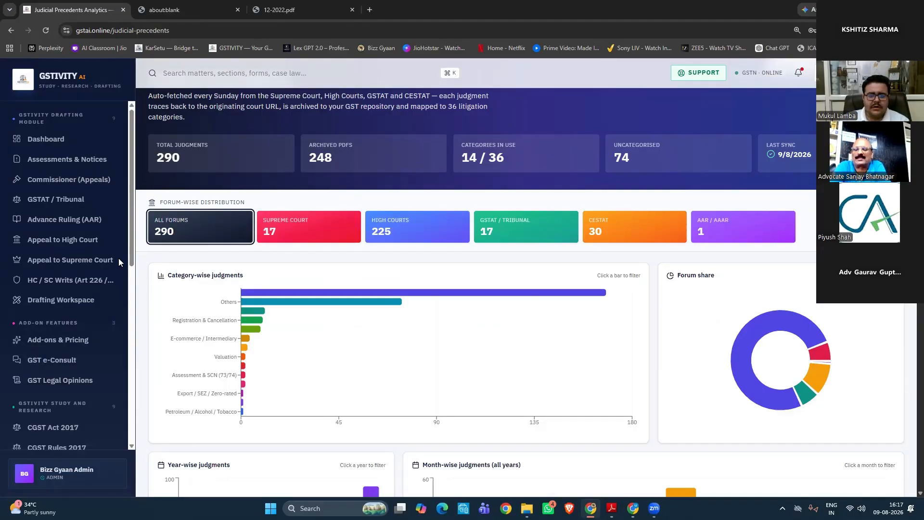
Leave Judicial Precedents and go back to the CGST Notifications archive
scroll(86, 375, down, 1)
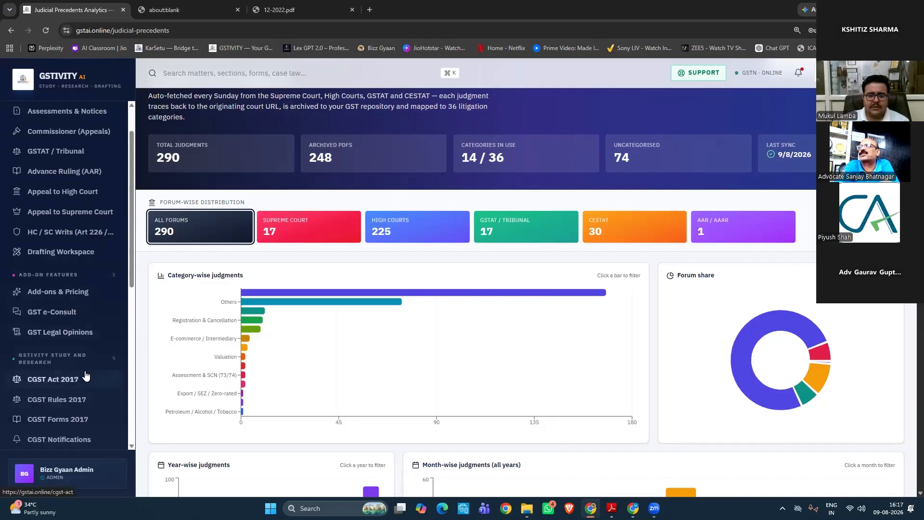
scroll(73, 397, down, 1)
click(73, 396)
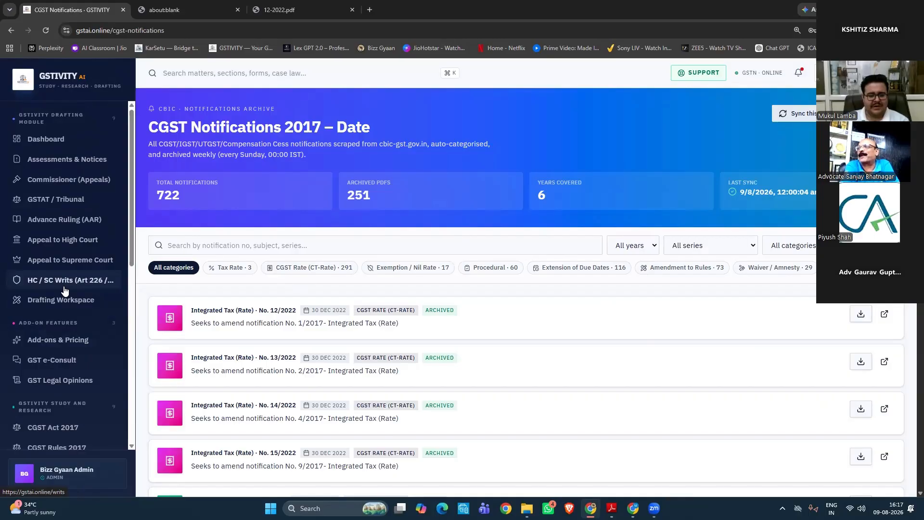
Open the Judicial Precedents module and filter the judgments by High Courts, by GSTAT / Tribunal, and finally by Supreme Court
scroll(65, 290, down, 2)
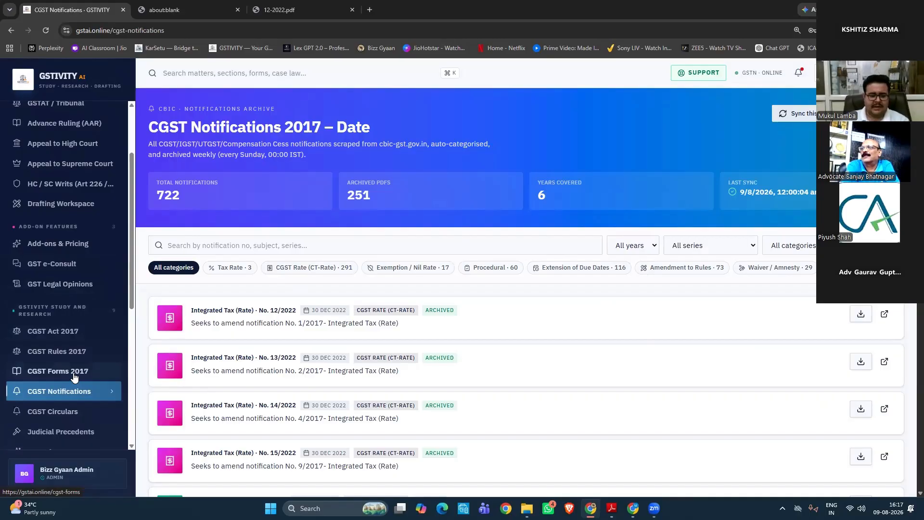
scroll(73, 376, down, 1)
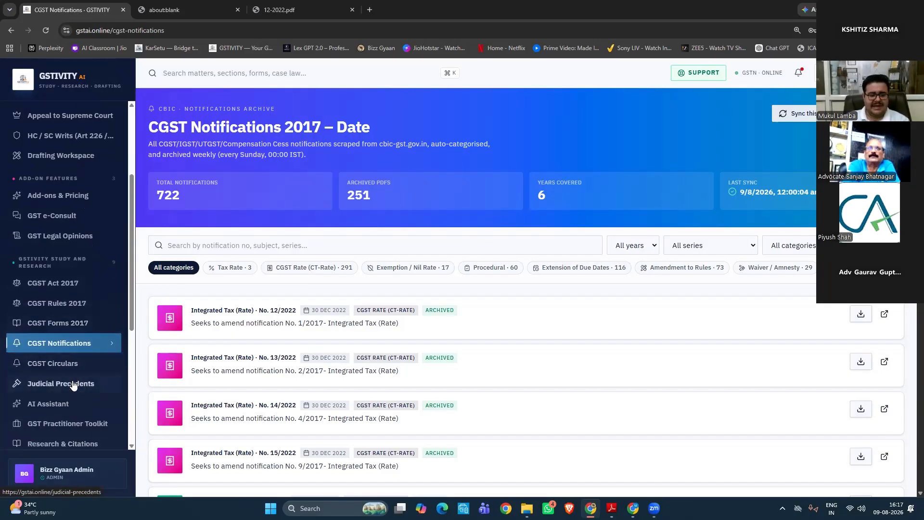
click(74, 383)
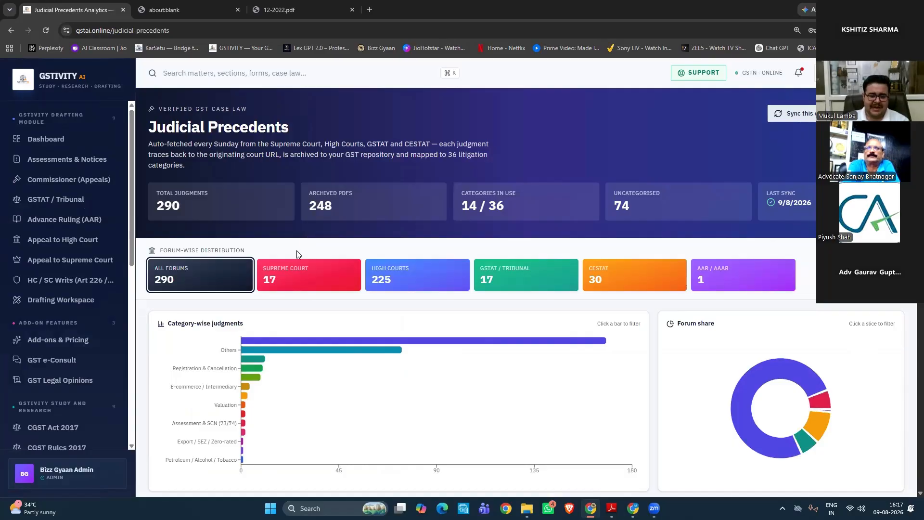
click(424, 283)
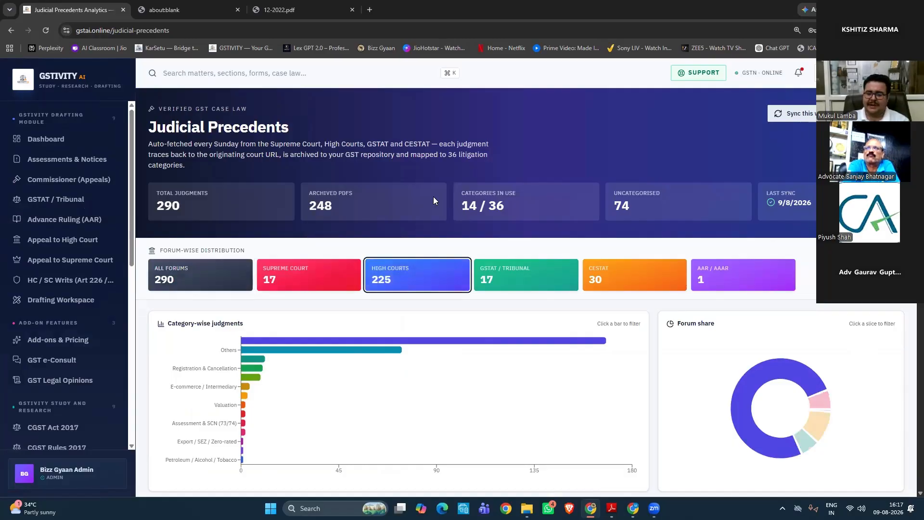
click(521, 281)
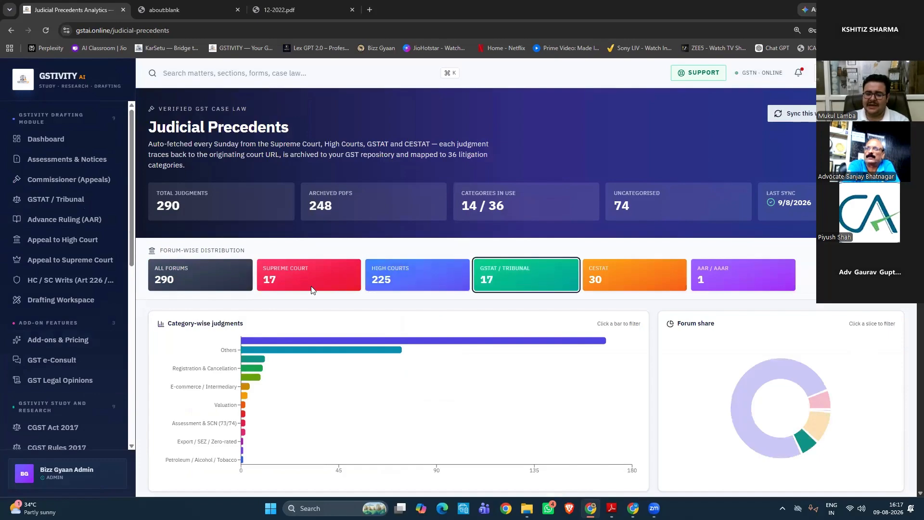
click(306, 287)
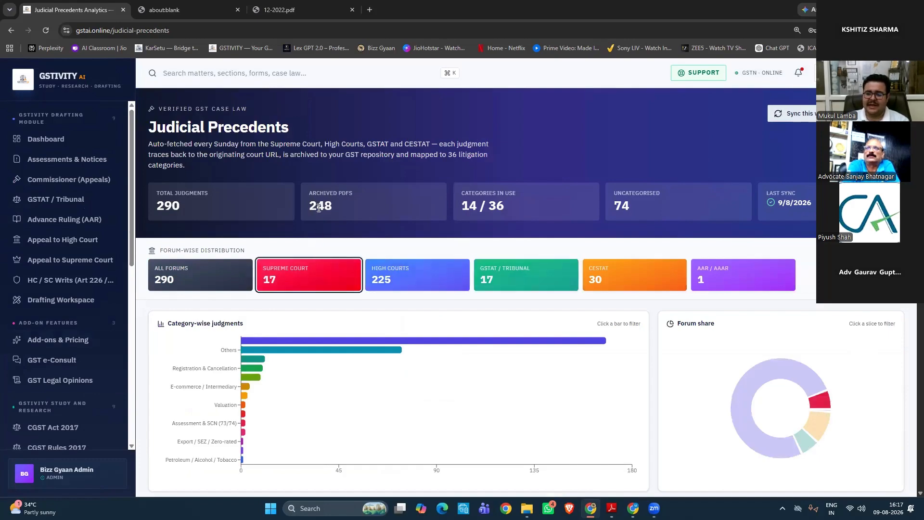
Filter the Supreme Court judgments by Fake ITC / Fraud and by Export / SEZ / Zero-rated, and reset the filter to all categories
scroll(319, 208, down, 8)
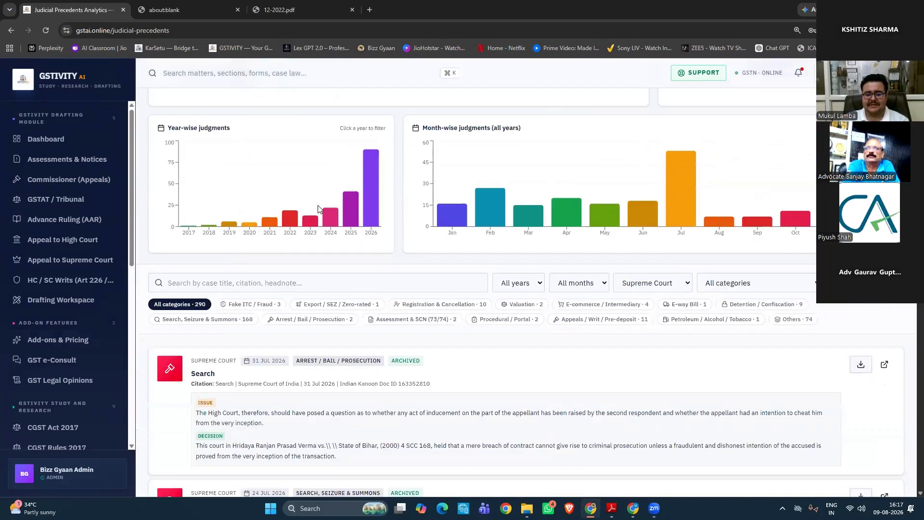
scroll(320, 233, down, 1)
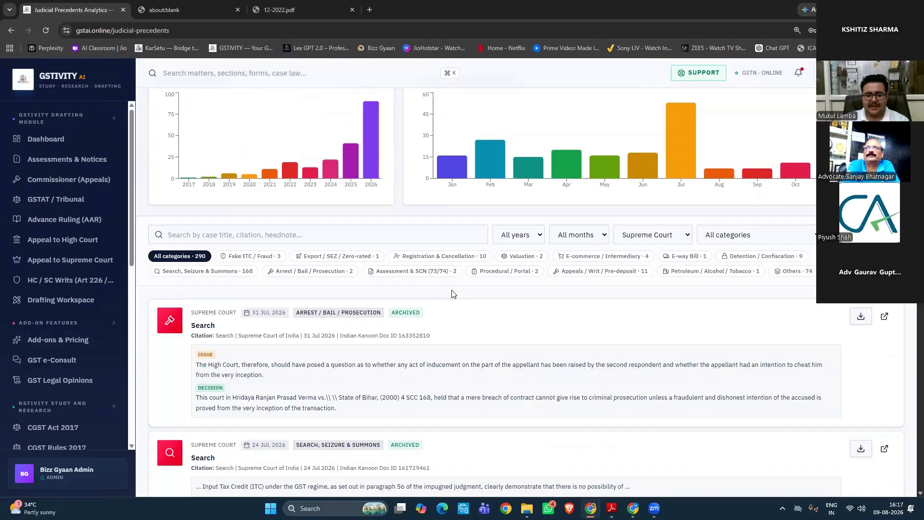
scroll(455, 289, down, 1)
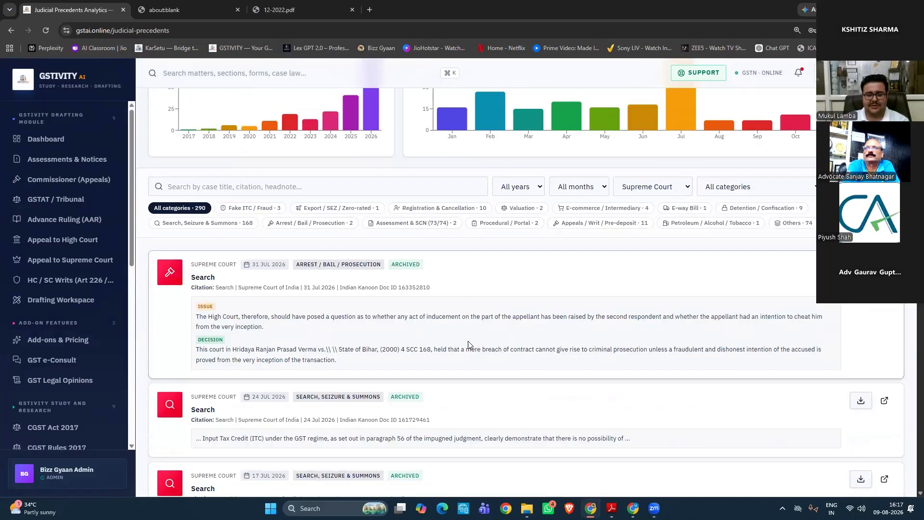
scroll(296, 236, down, 1)
scroll(244, 208, up, 1)
click(245, 208)
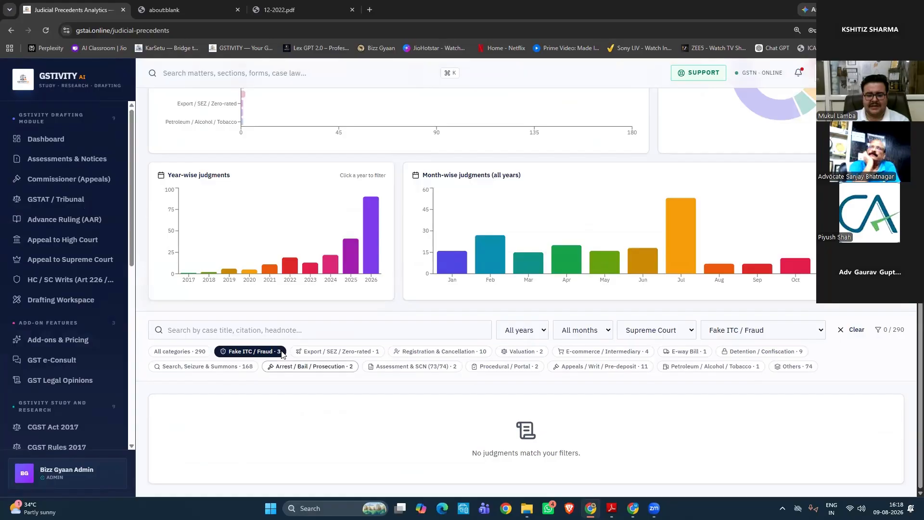
click(337, 351)
click(182, 352)
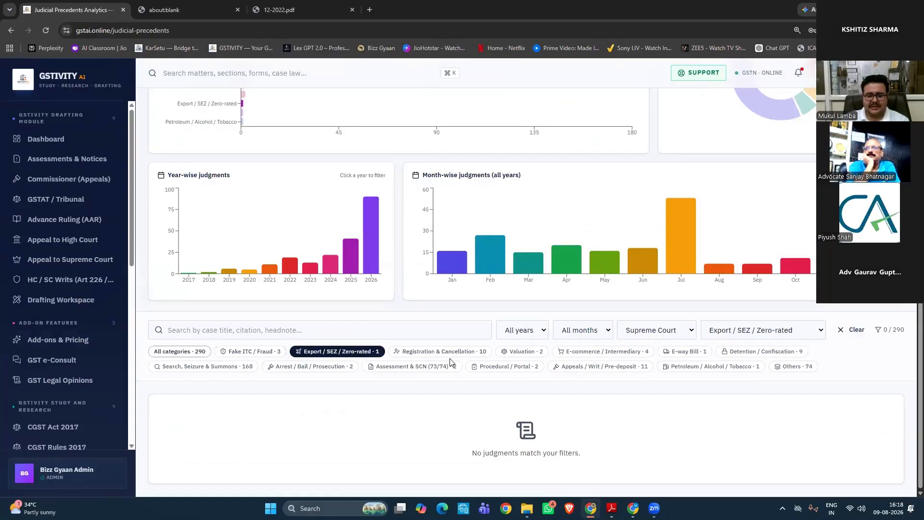
Look through the Supreme Court judgment list and return to the forum-wise distribution
click(294, 336)
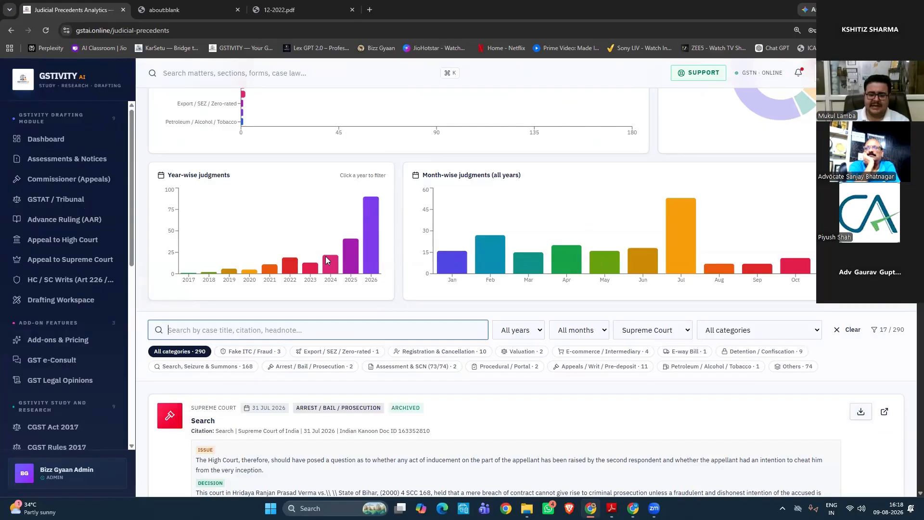
scroll(449, 255, down, 3)
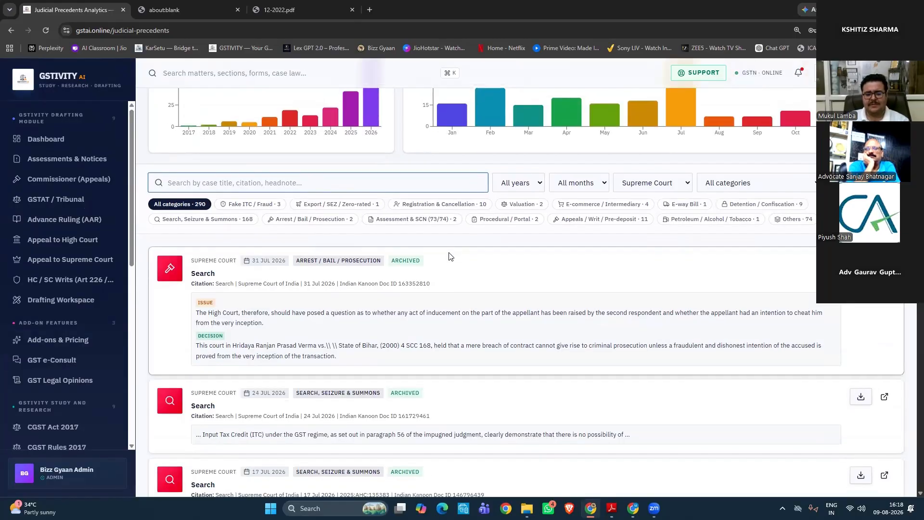
scroll(449, 255, down, 4)
scroll(448, 253, up, 10)
scroll(448, 256, up, 2)
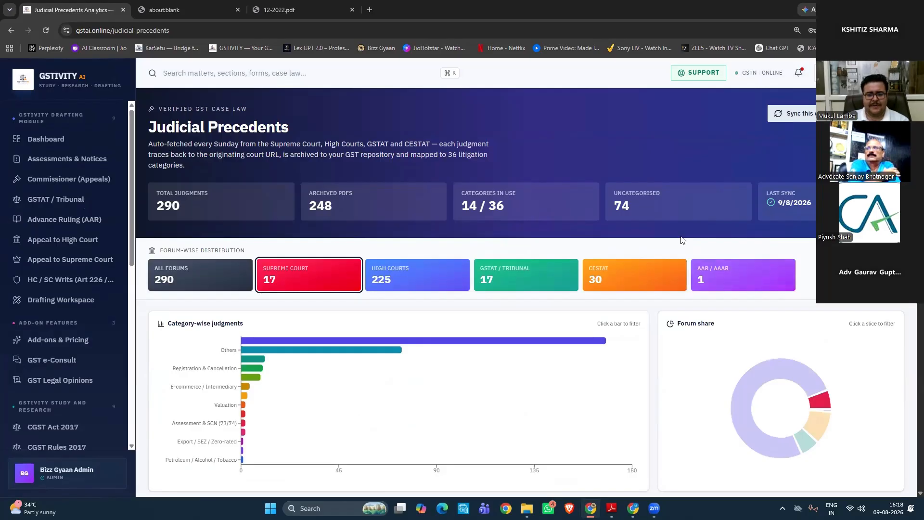
Filter the judgments by High Courts, download the Delhi High Court judgment dated 31 Jul 2026 and open its PDF
click(413, 276)
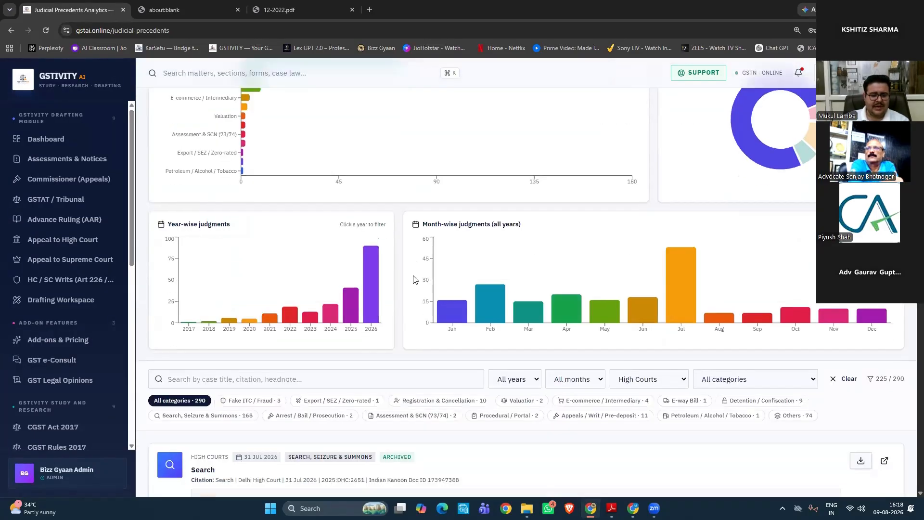
scroll(288, 349, down, 2)
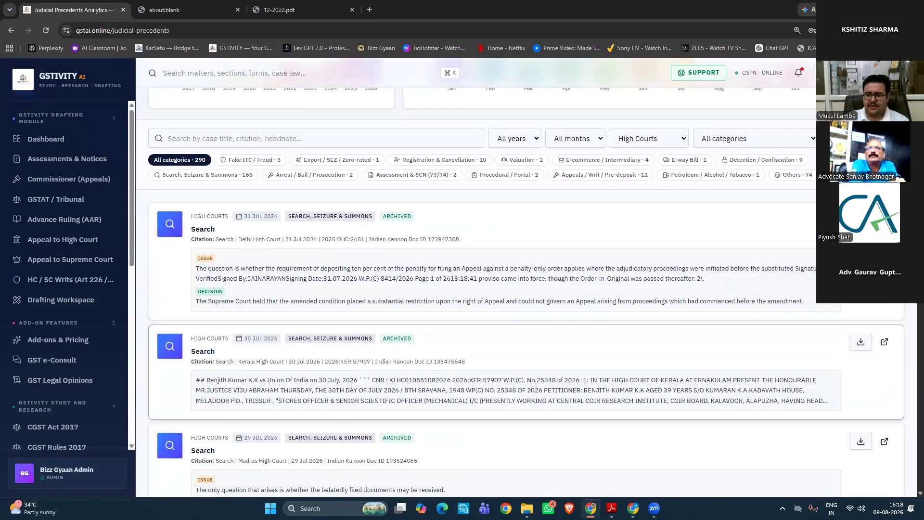
click(860, 219)
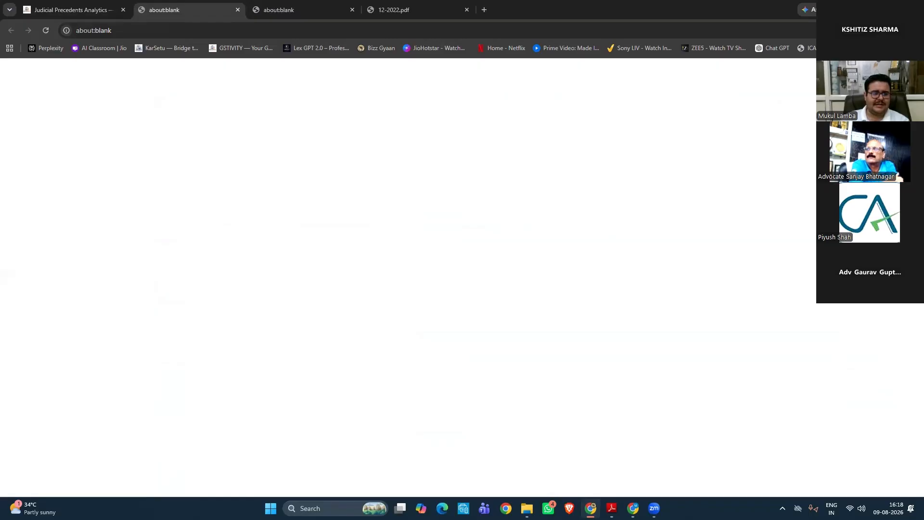
click(382, 241)
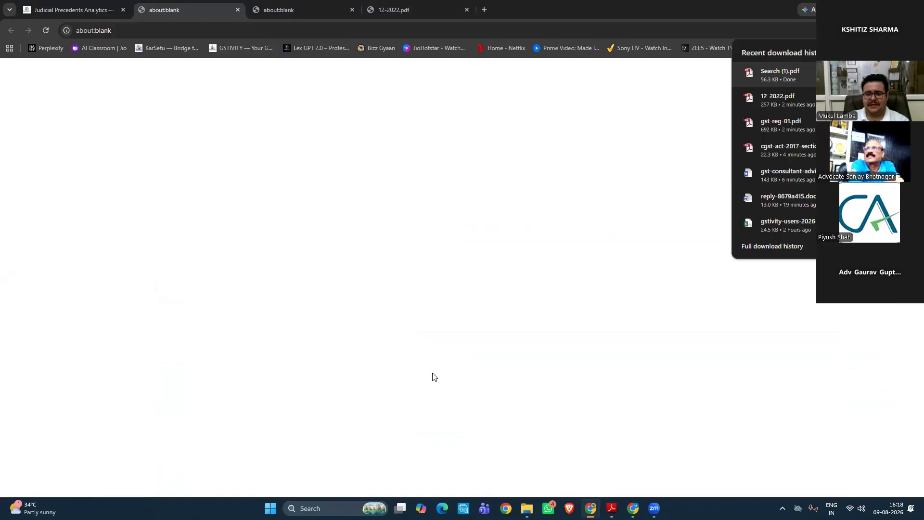
Read the opening pages of the downloaded Search (1).pdf judgment, enlarged to 195%
scroll(478, 319, down, 7)
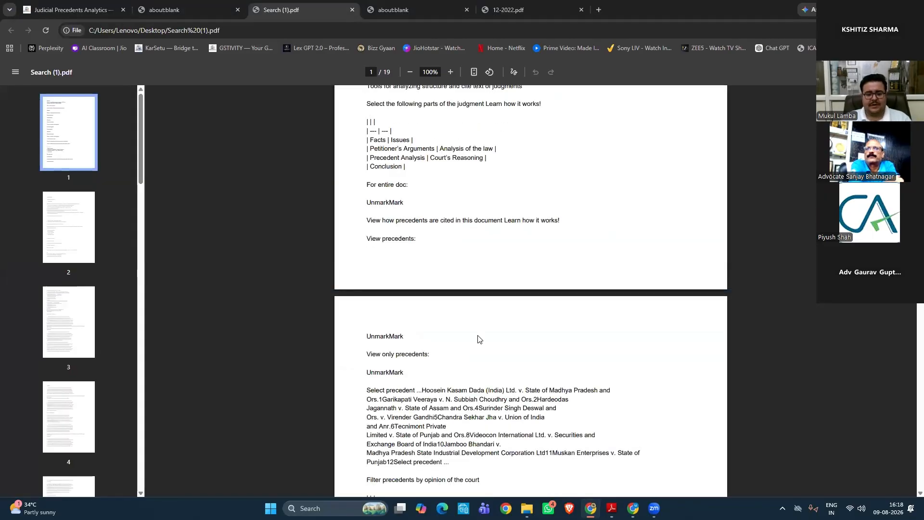
scroll(464, 264, down, 15)
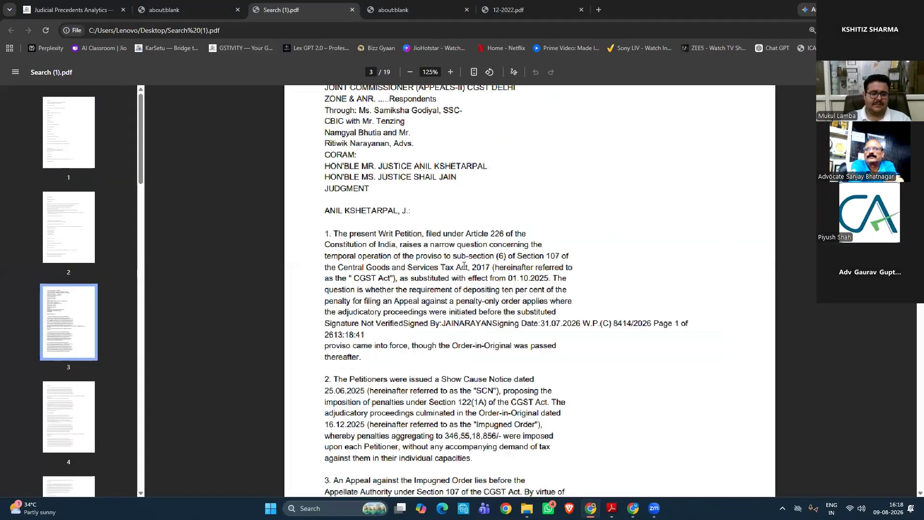
ctrl+scroll(464, 265, up, 5)
scroll(464, 266, down, 7)
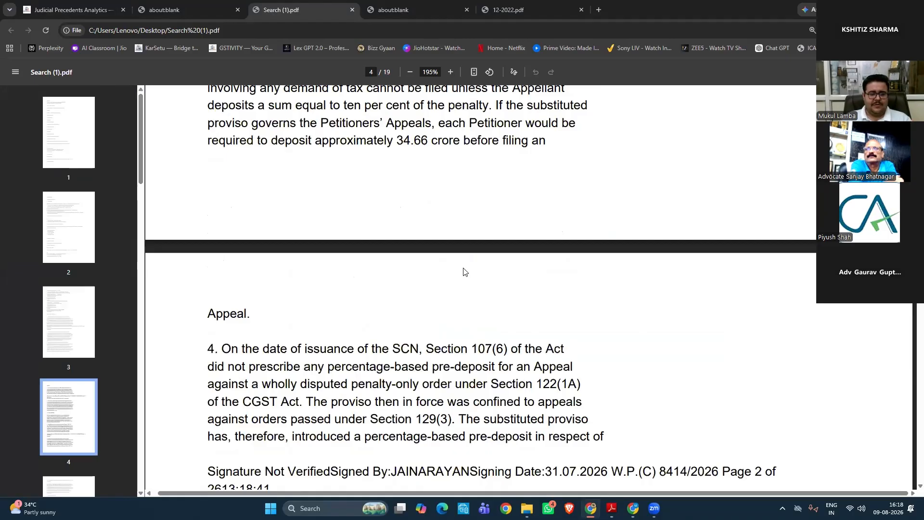
scroll(465, 271, down, 20)
scroll(464, 271, down, 6)
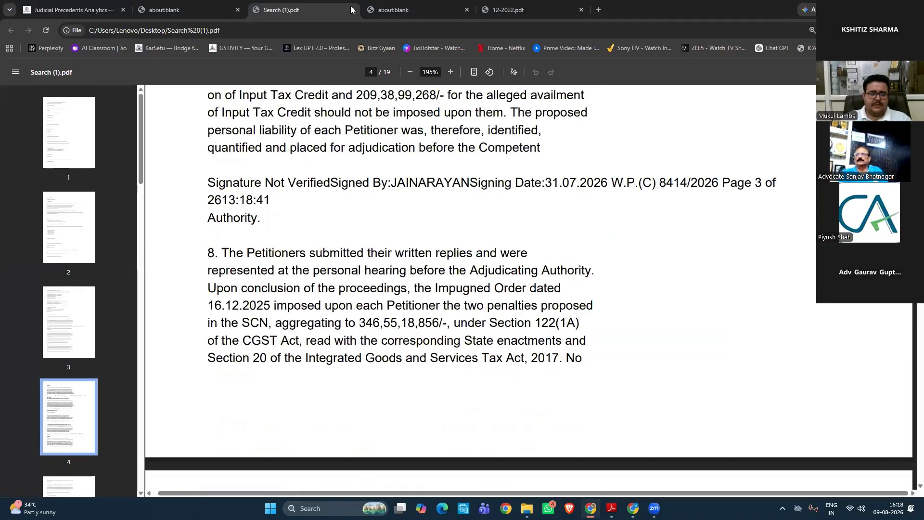
Close the Search (1).pdf, blank and 12-2022.pdf tabs and return to the Judicial Precedents page
click(352, 9)
click(351, 9)
click(352, 10)
click(73, 12)
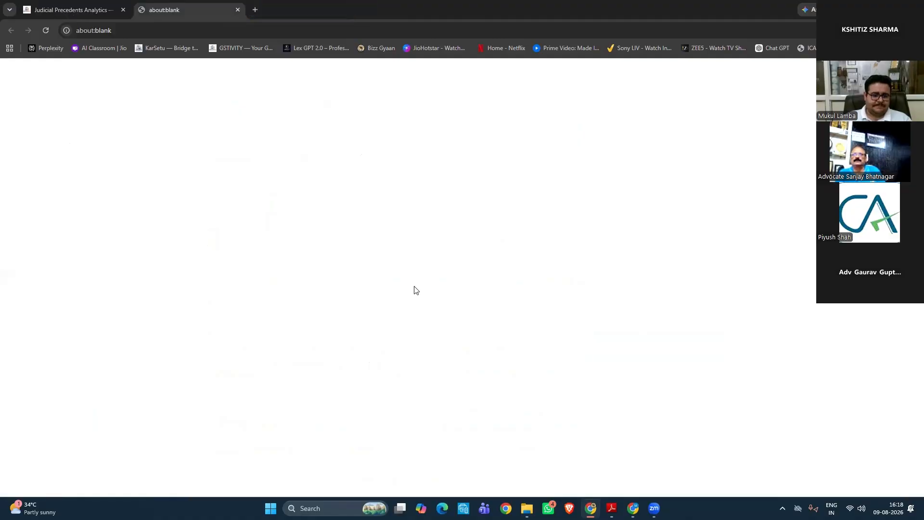
Open the AI Assistant module and examine its heading, PDF attachment option and GST question box
scroll(82, 365, down, 4)
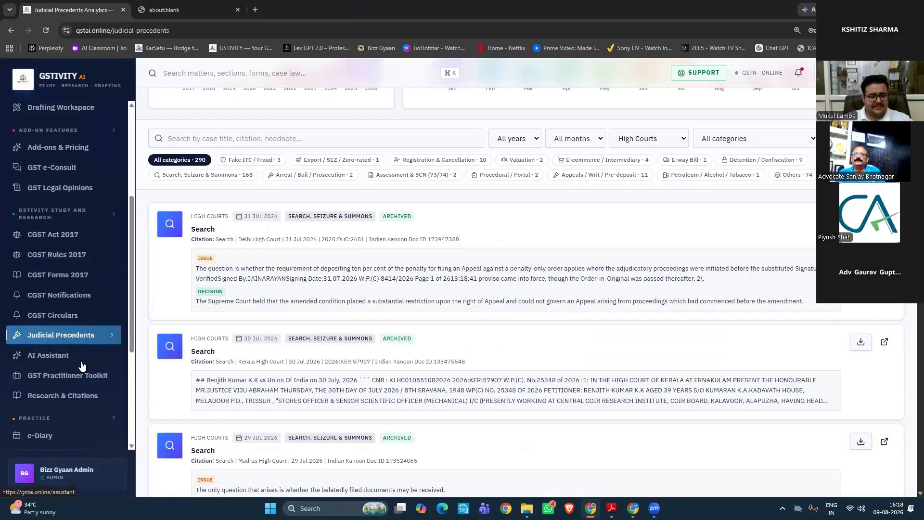
click(82, 364)
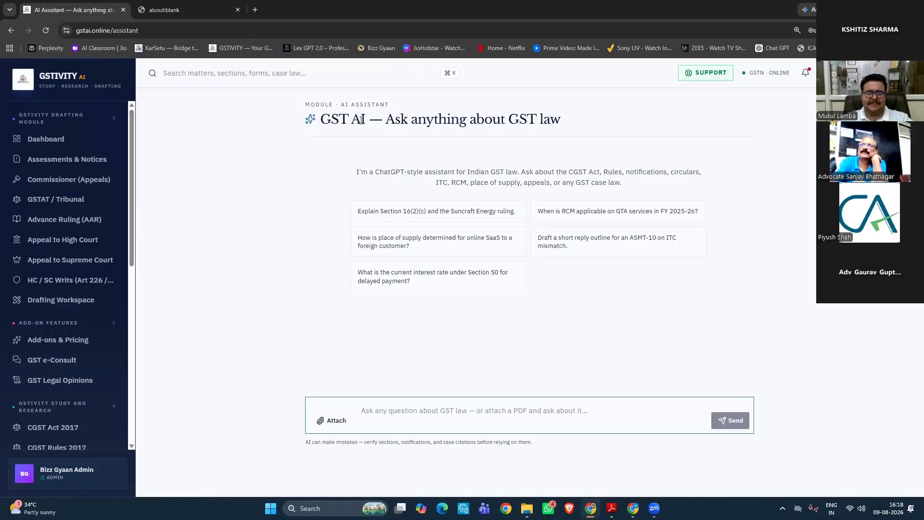
drag(321, 121, 385, 145)
click(389, 153)
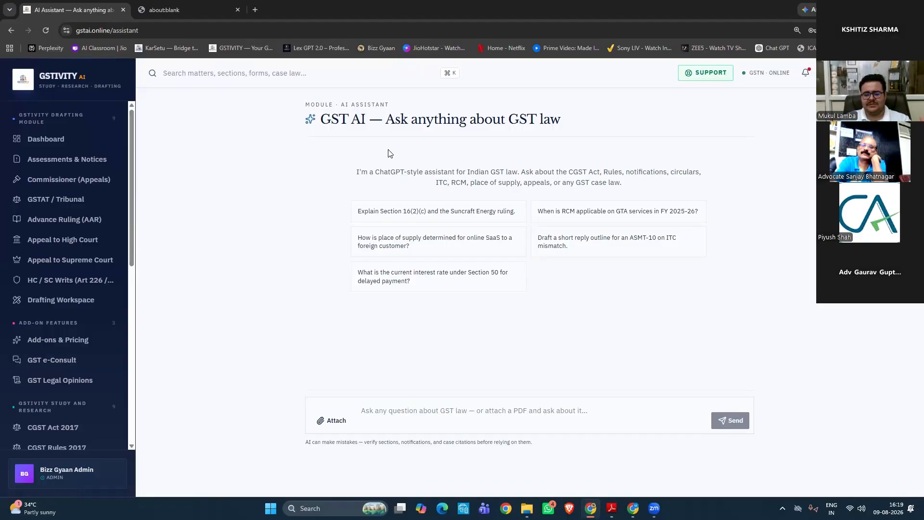
click(330, 419)
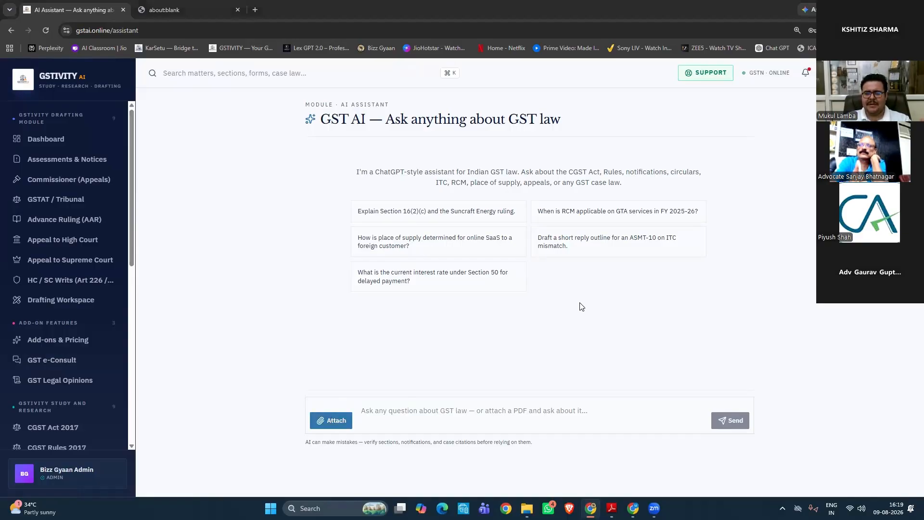
key(Escape)
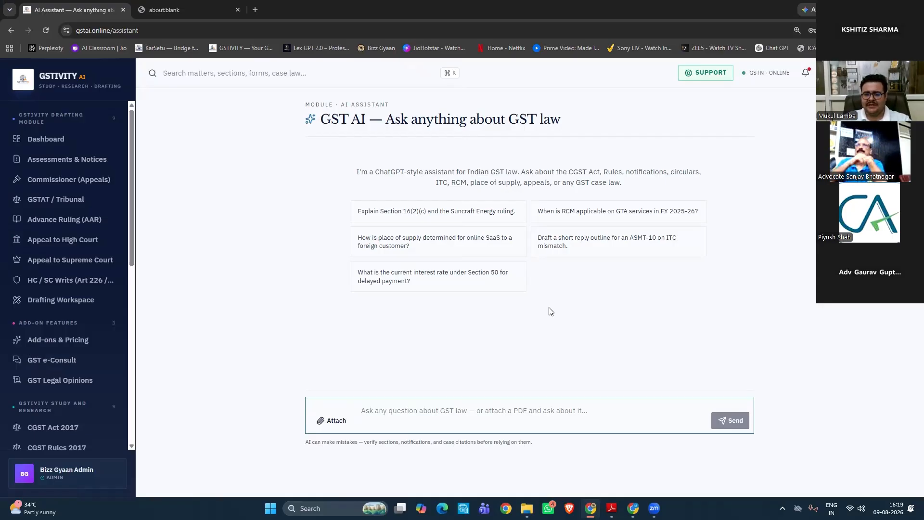
click(505, 409)
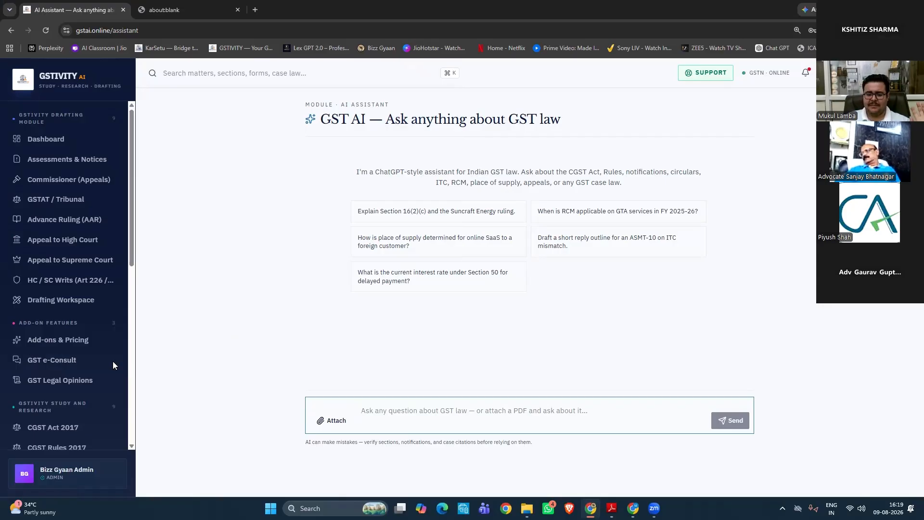
Open the AI HSN & GST Classification Expert from the GST Practitioner Toolkit
scroll(109, 363, down, 7)
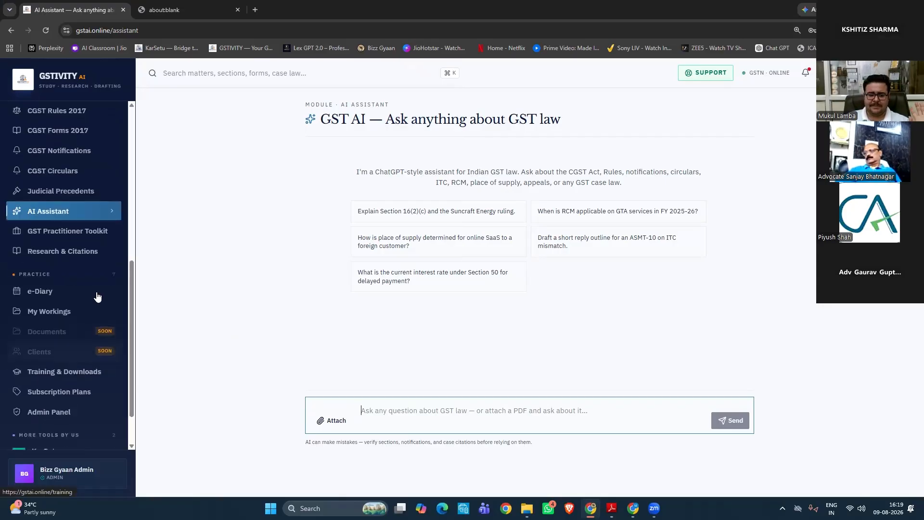
click(91, 239)
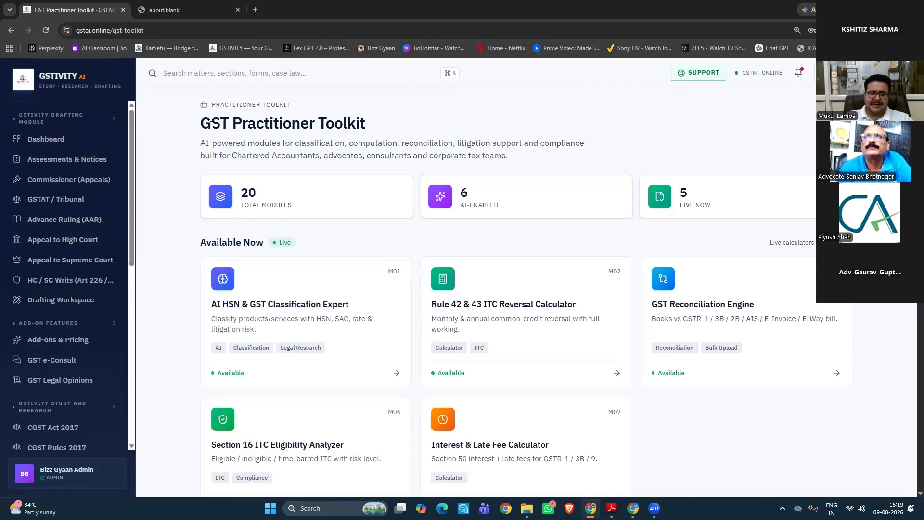
scroll(431, 133, down, 1)
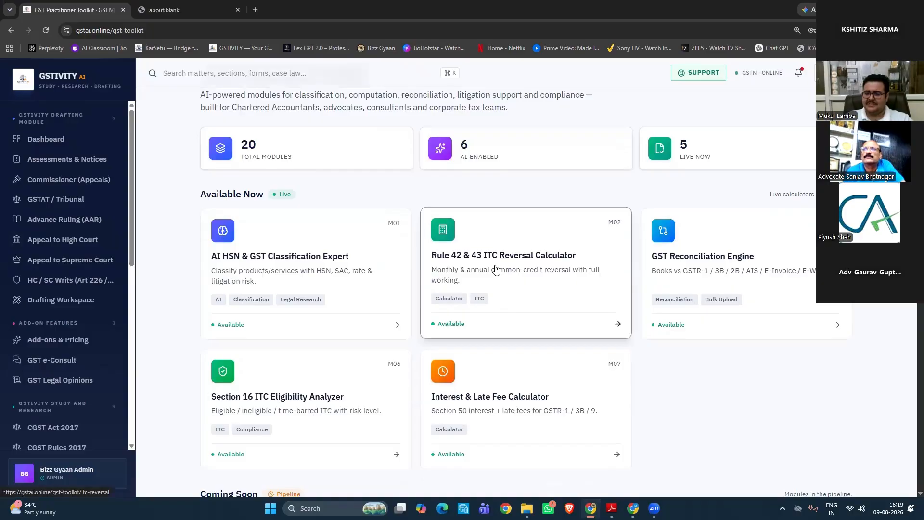
click(355, 270)
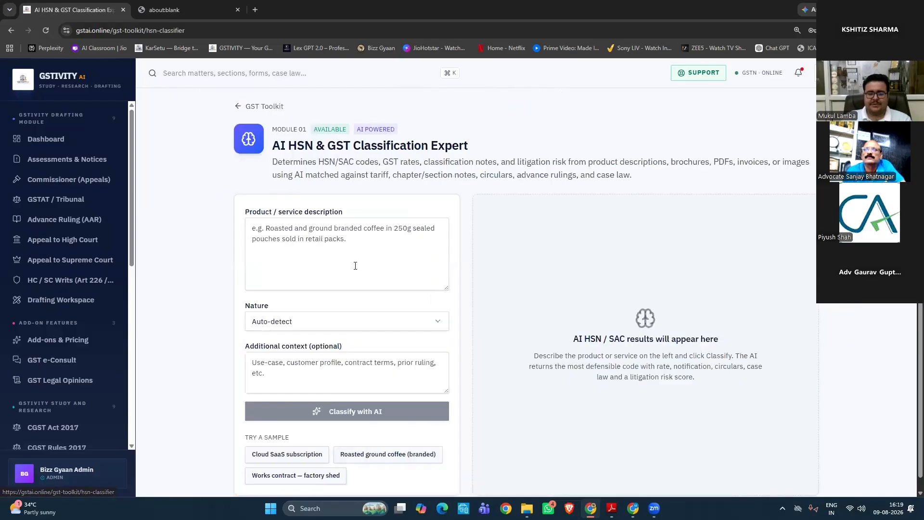
Classify the product description "E Books" with AI, keeping the nature on Auto-detect
click(356, 266)
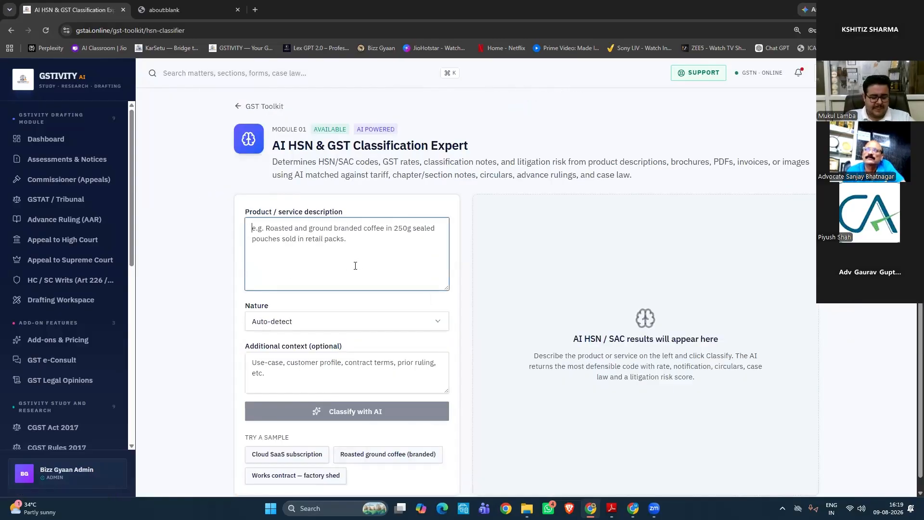
text(E)
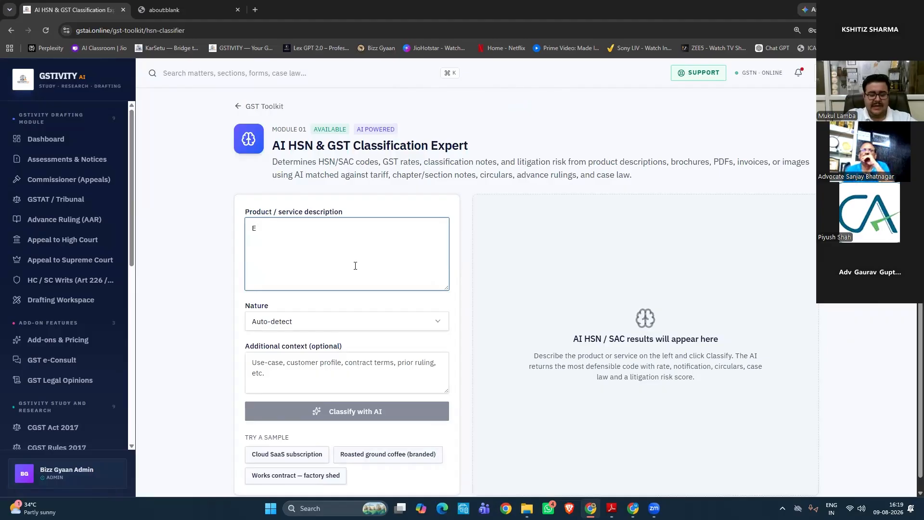
text( B)
key(BackSpace)
text(Books)
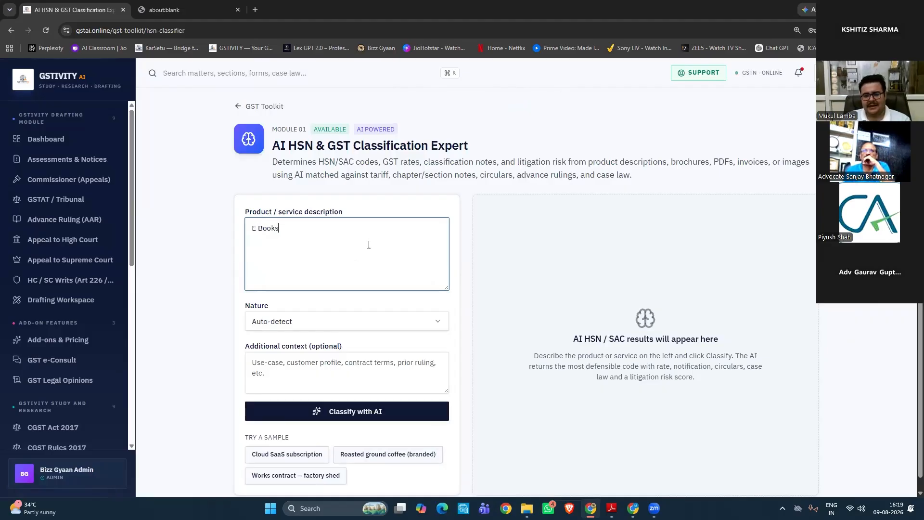
scroll(392, 207, down, 1)
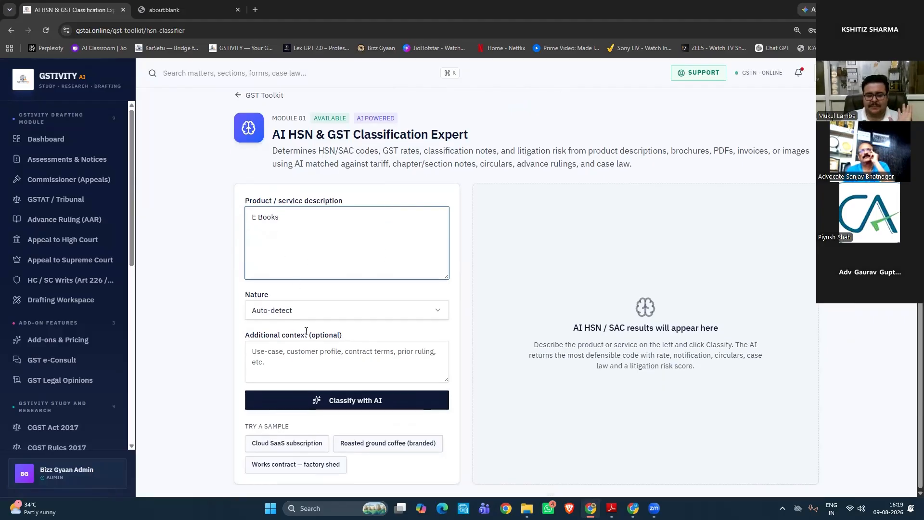
click(349, 407)
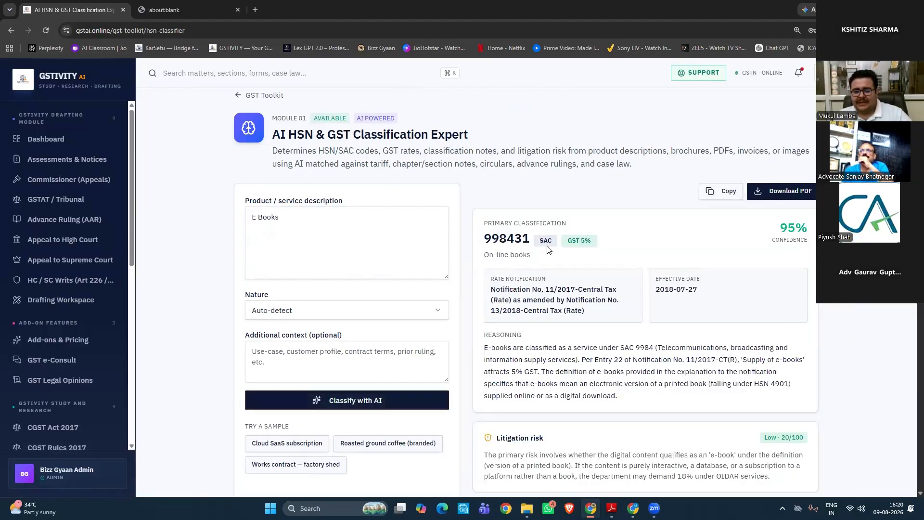
Examine the E Books primary classification, including its rate notification, effective date, reasoning and litigation risk
scroll(547, 249, down, 1)
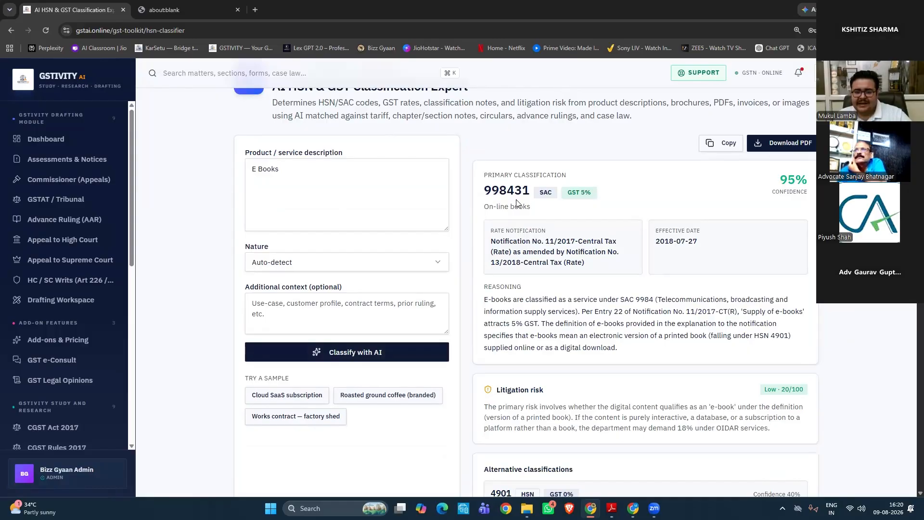
scroll(532, 206, down, 1)
scroll(497, 195, down, 1)
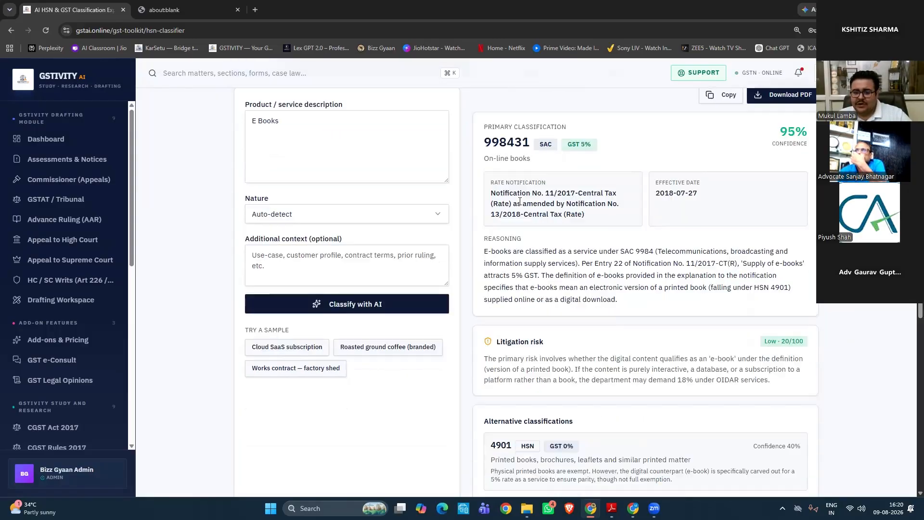
triple_click(608, 217)
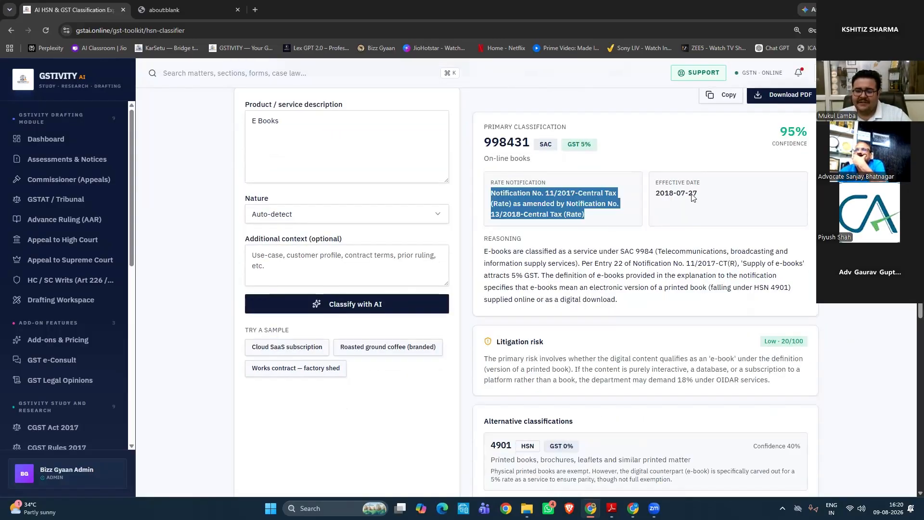
drag(544, 251, 588, 275)
scroll(629, 250, down, 1)
click(628, 251)
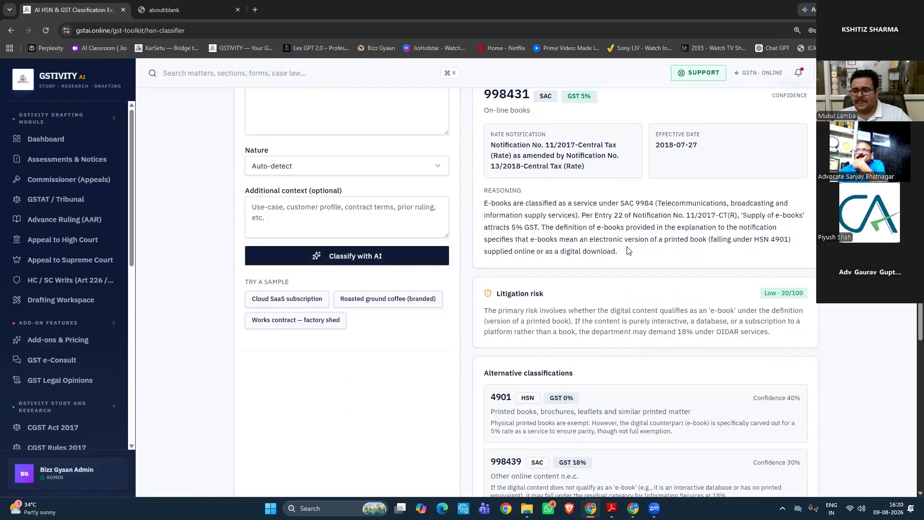
scroll(628, 250, up, 2)
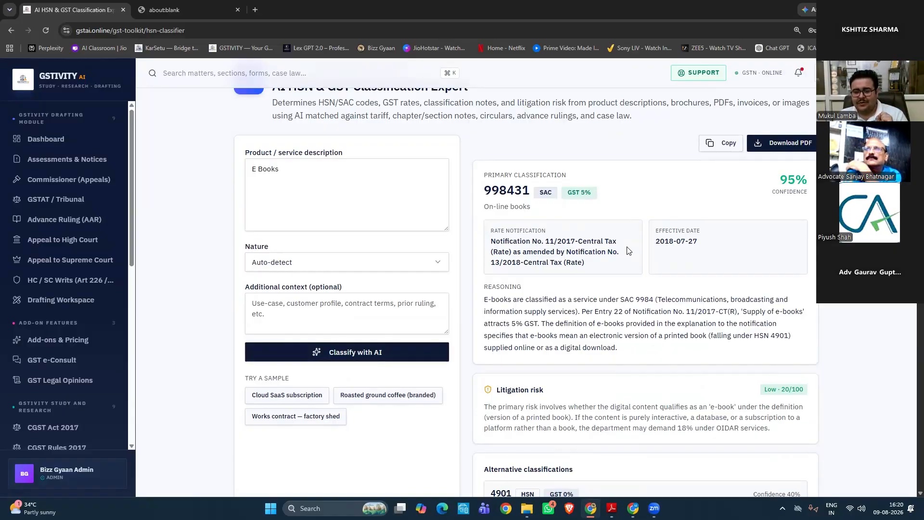
scroll(628, 250, down, 2)
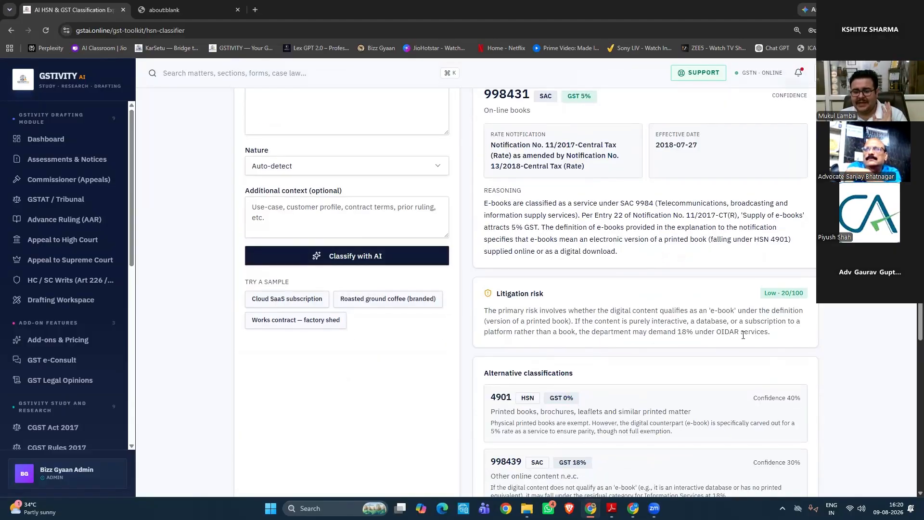
scroll(712, 321, up, 2)
scroll(709, 319, down, 1)
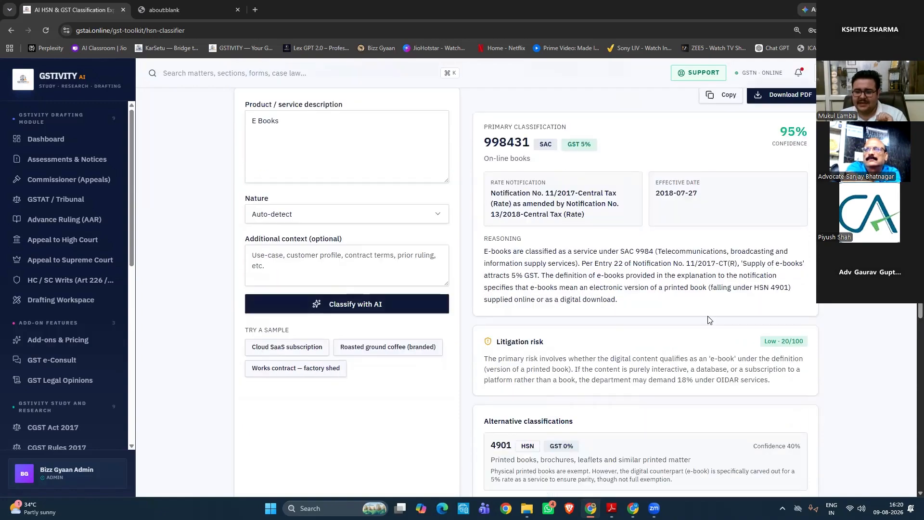
scroll(708, 320, down, 3)
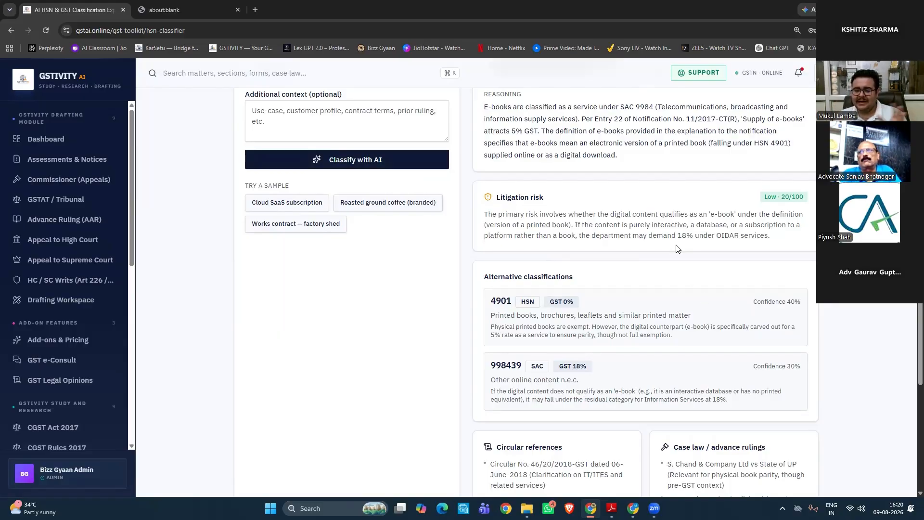
scroll(677, 248, up, 3)
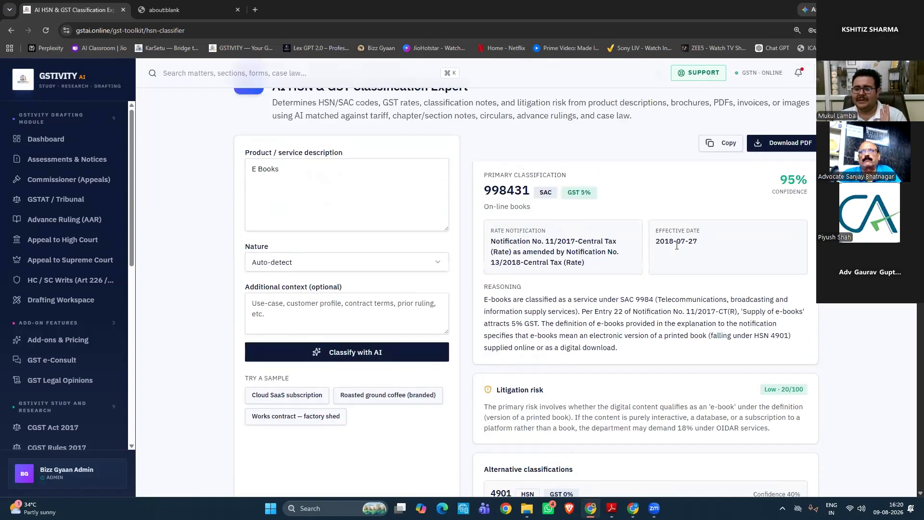
Review the alternative classifications, circular references, case law and advance rulings, and practical recommendation for E Books
scroll(626, 230, down, 2)
scroll(627, 230, down, 4)
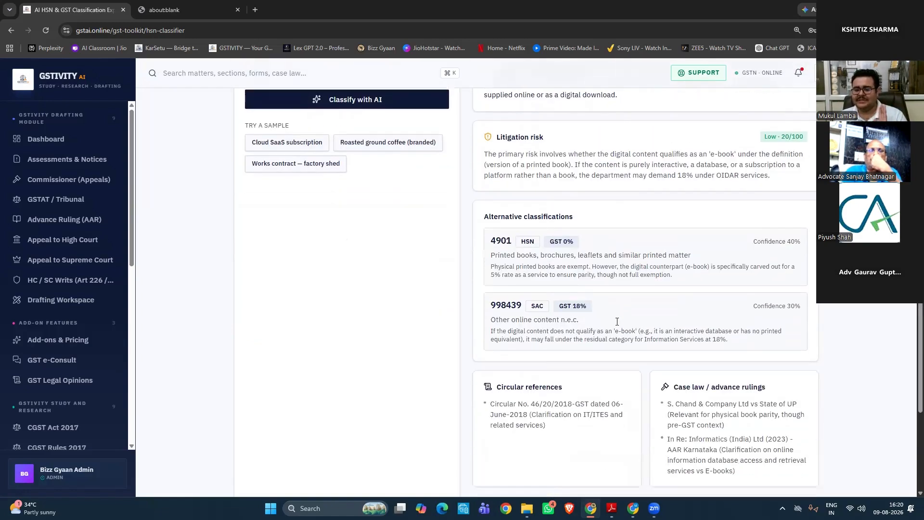
drag(549, 352, 490, 318)
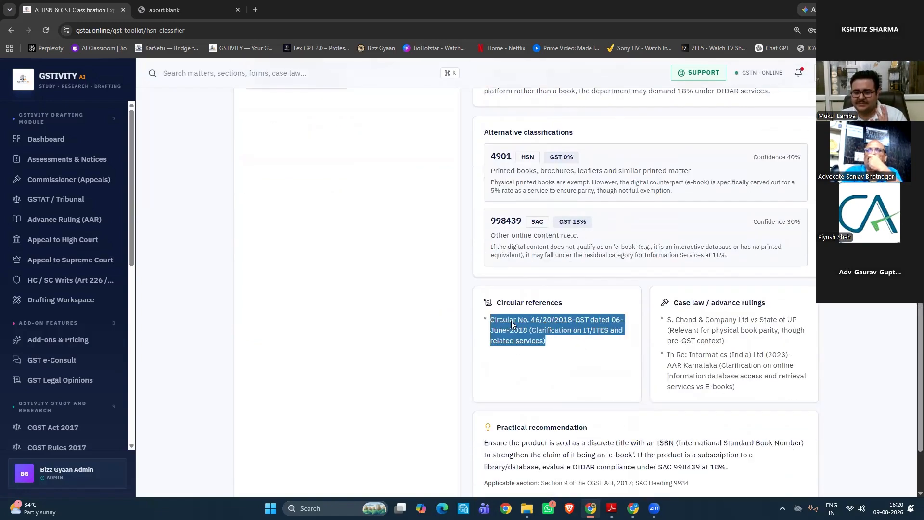
click(607, 357)
scroll(711, 319, down, 1)
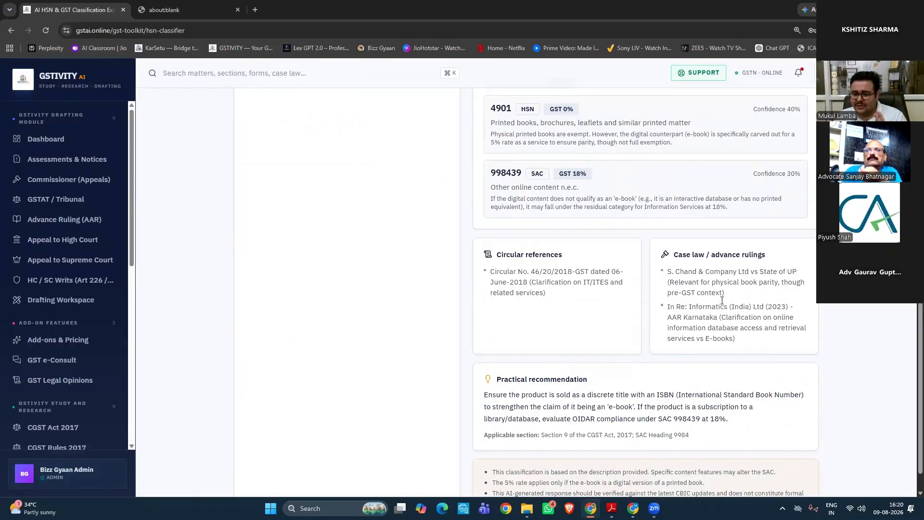
drag(736, 338, 666, 269)
click(742, 291)
scroll(743, 312, down, 1)
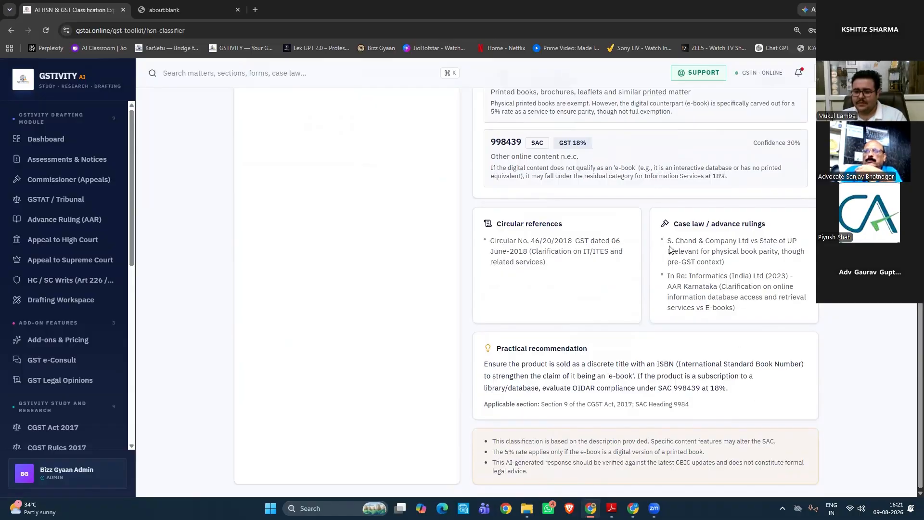
drag(667, 241, 810, 263)
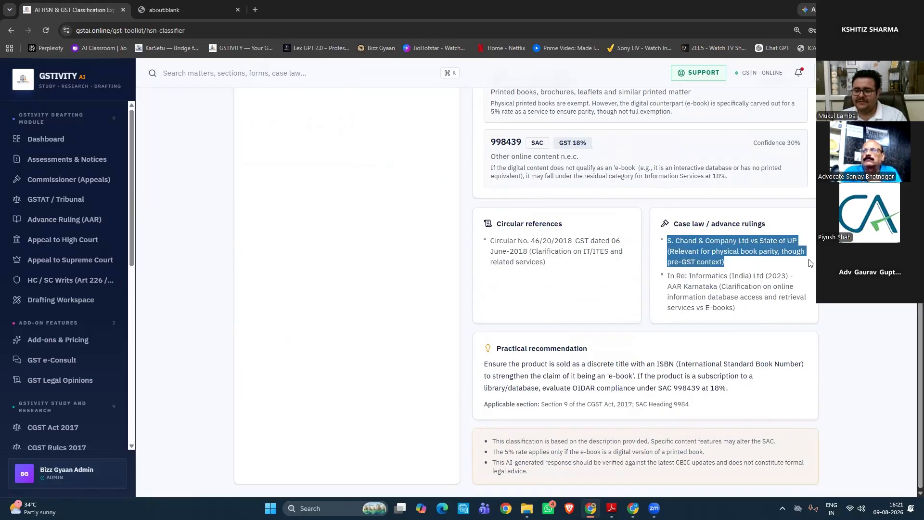
click(770, 266)
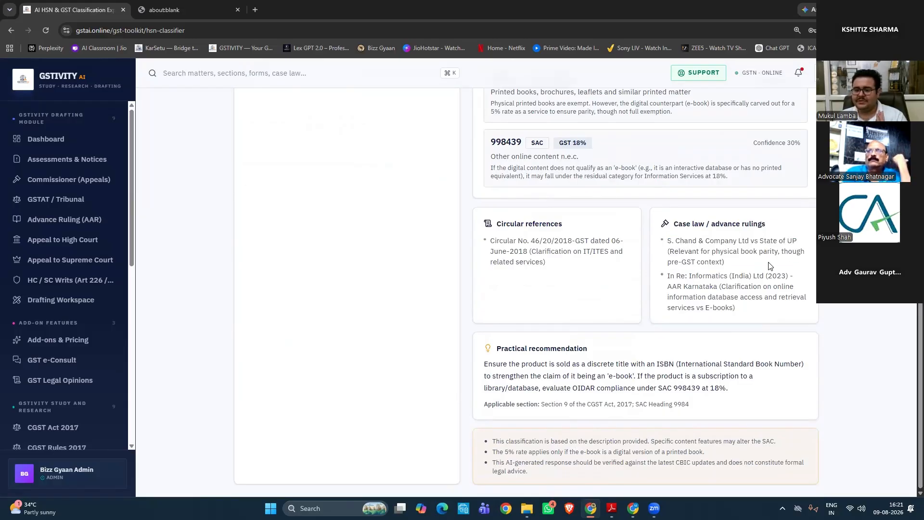
Return to the GST Practitioner Toolkit and view its available modules
scroll(769, 316, up, 10)
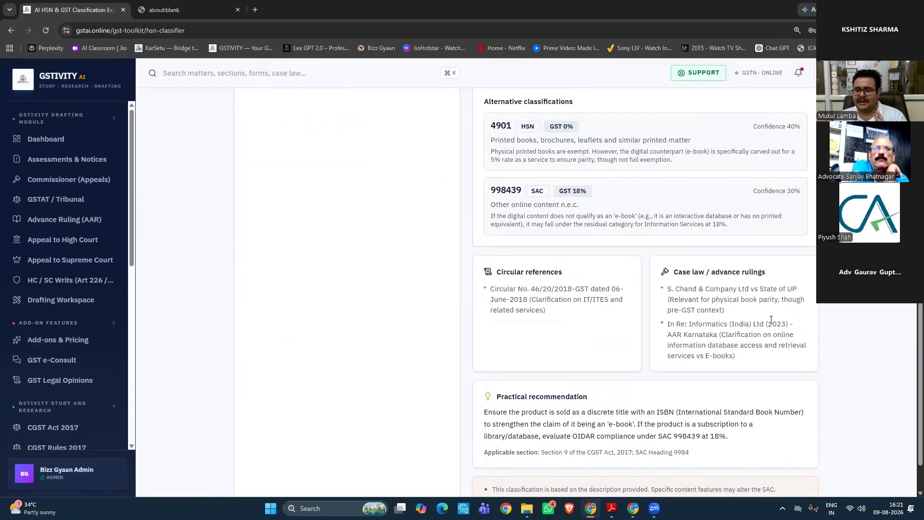
scroll(771, 321, up, 1)
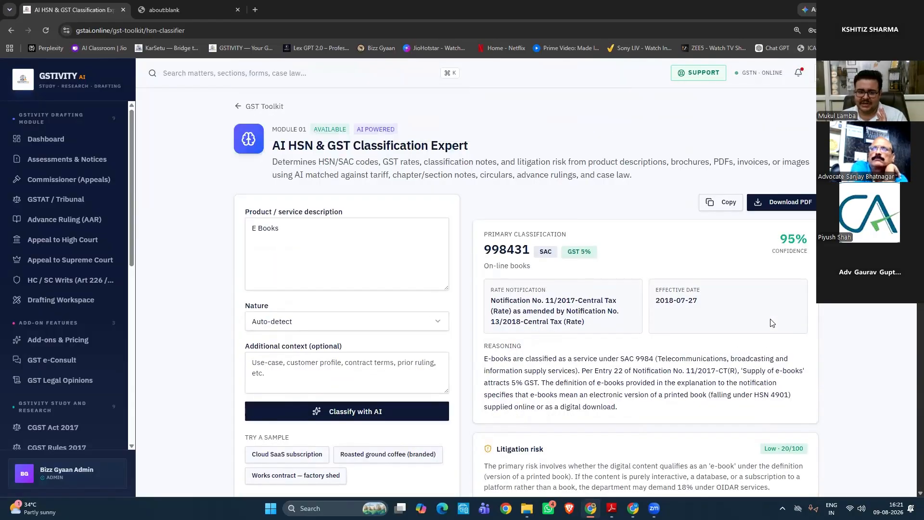
click(239, 107)
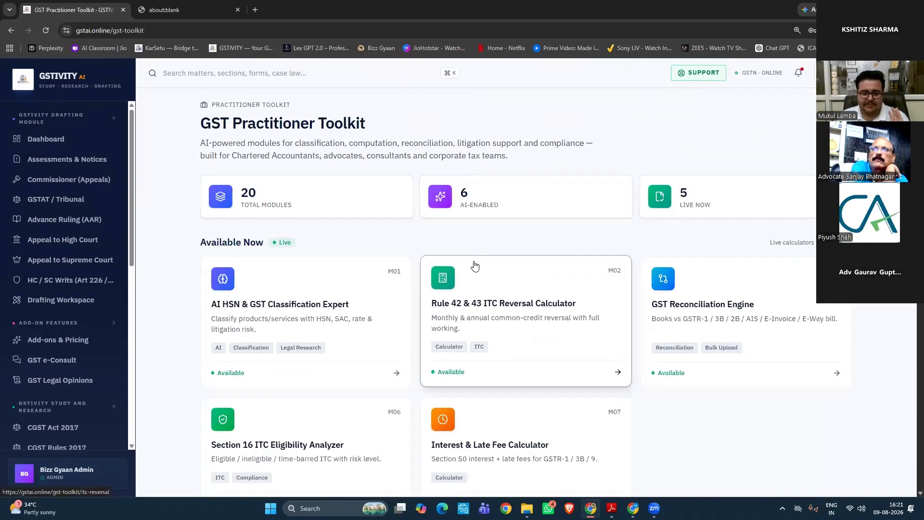
scroll(472, 265, down, 1)
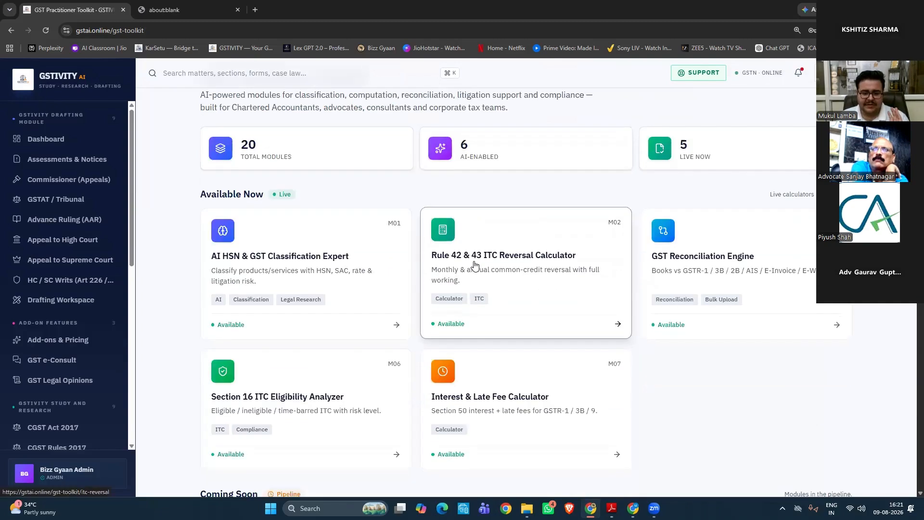
Open the Rule 42 & 43 ITC Reversal Calculator and load Illustration 1, the trader with taxable and exempt sales
click(602, 296)
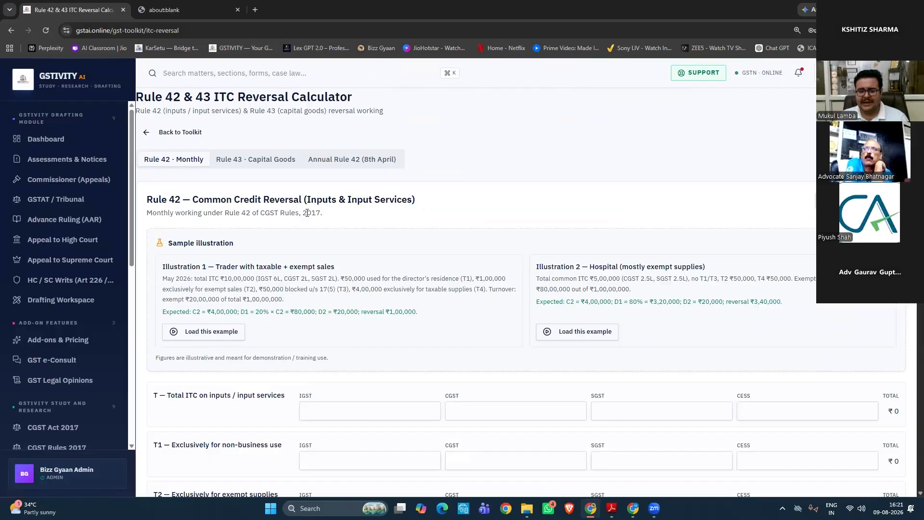
scroll(307, 213, down, 1)
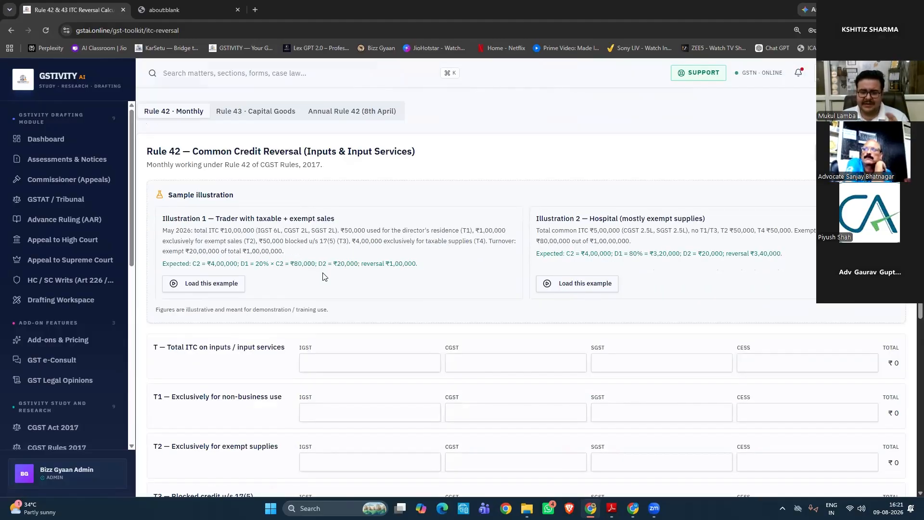
click(234, 288)
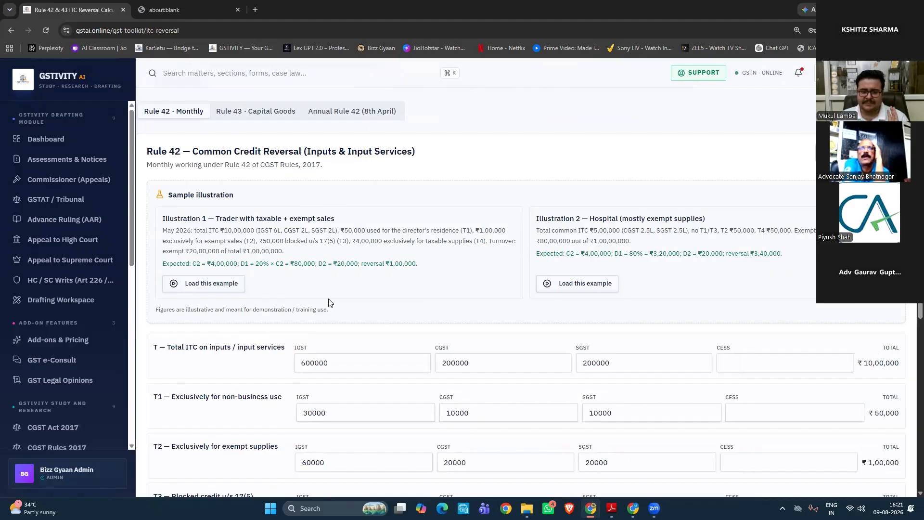
Review the loaded T to T4 credit figures, the turnover values and the Rule 42 working through to the total GSTR-3B reversal
scroll(222, 273, down, 2)
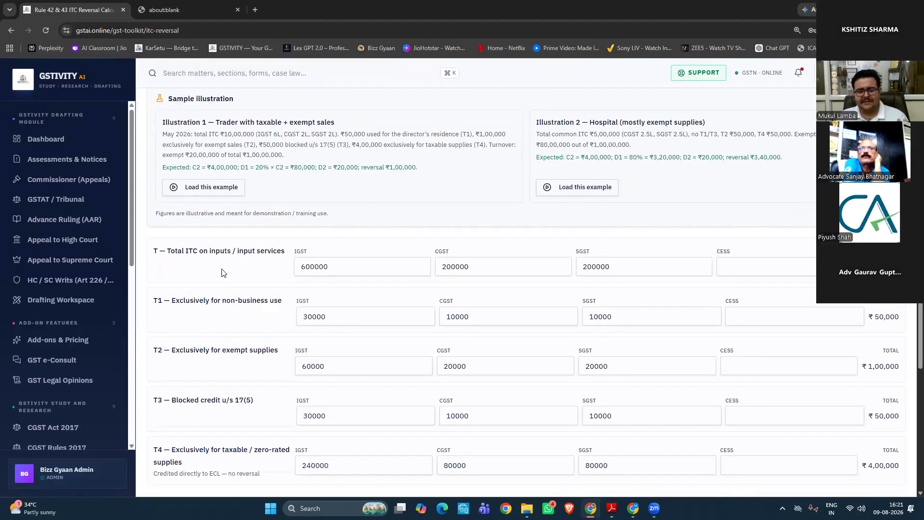
scroll(249, 337, down, 1)
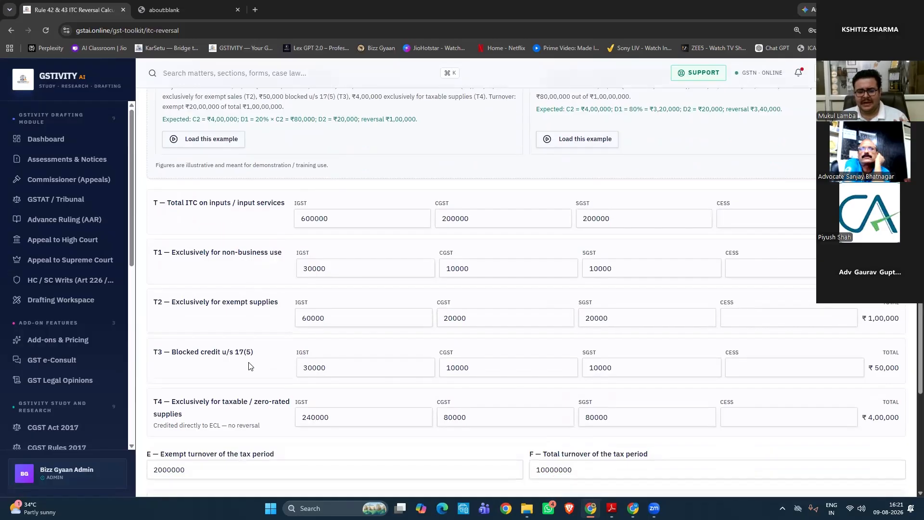
scroll(249, 366, down, 4)
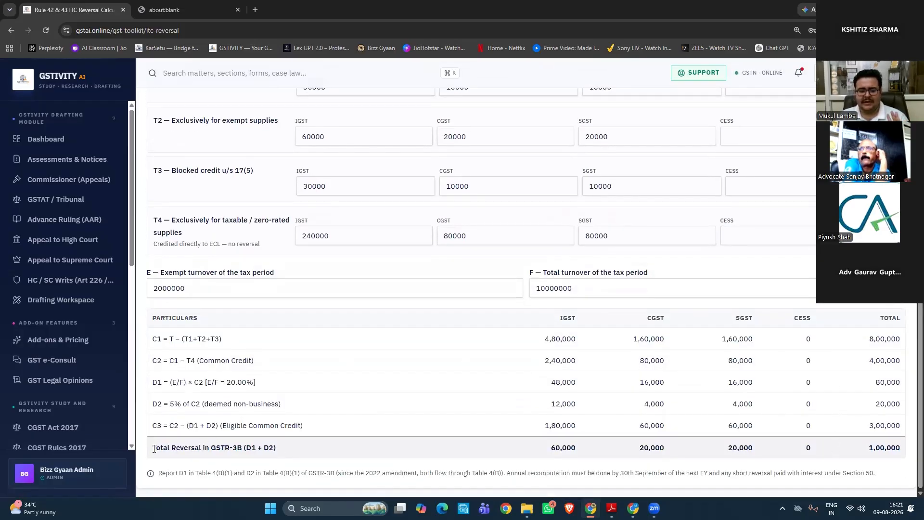
drag(153, 448, 301, 451)
click(301, 451)
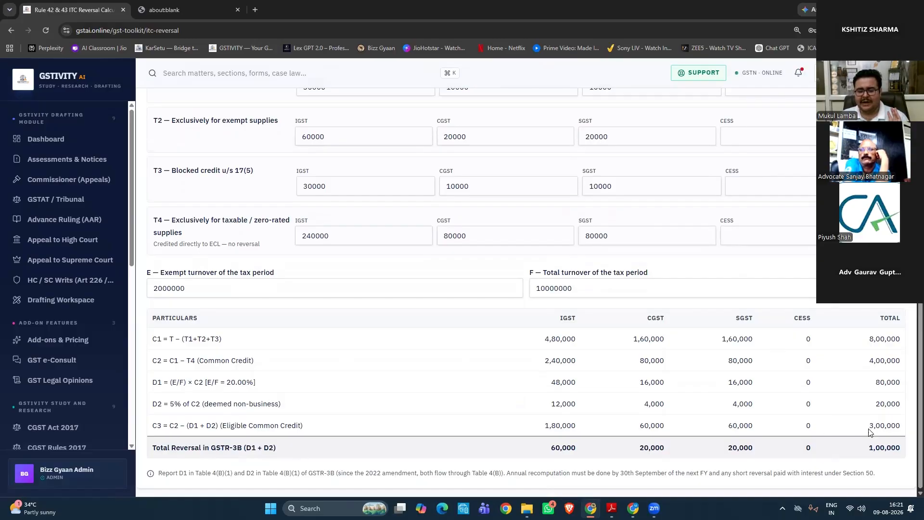
double_click(908, 454)
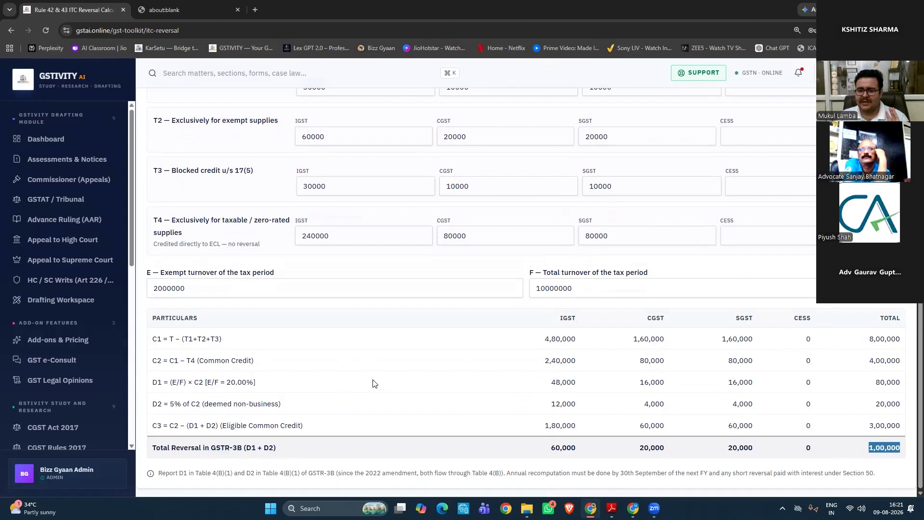
In the Rule 43 capital goods calculator, load the machinery illustration, check its monthly reversal, and replace it with the imported capital goods illustration
scroll(374, 384, up, 8)
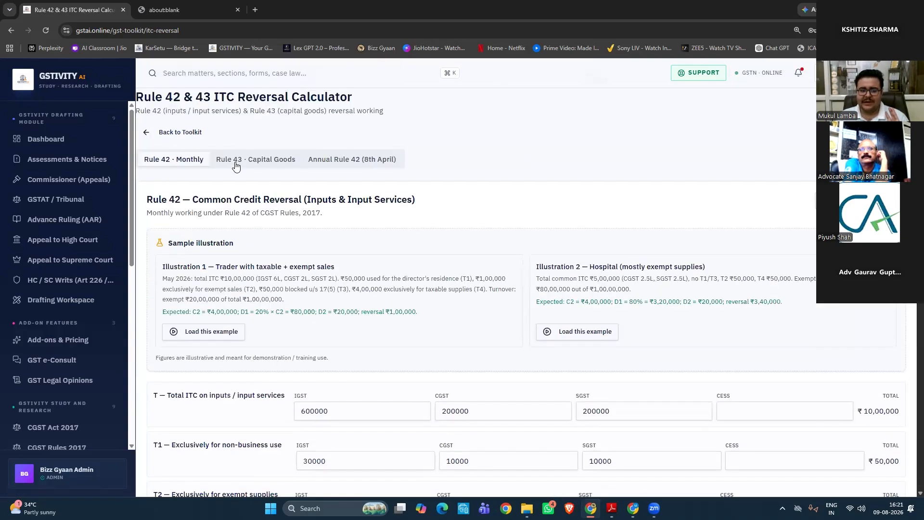
click(235, 163)
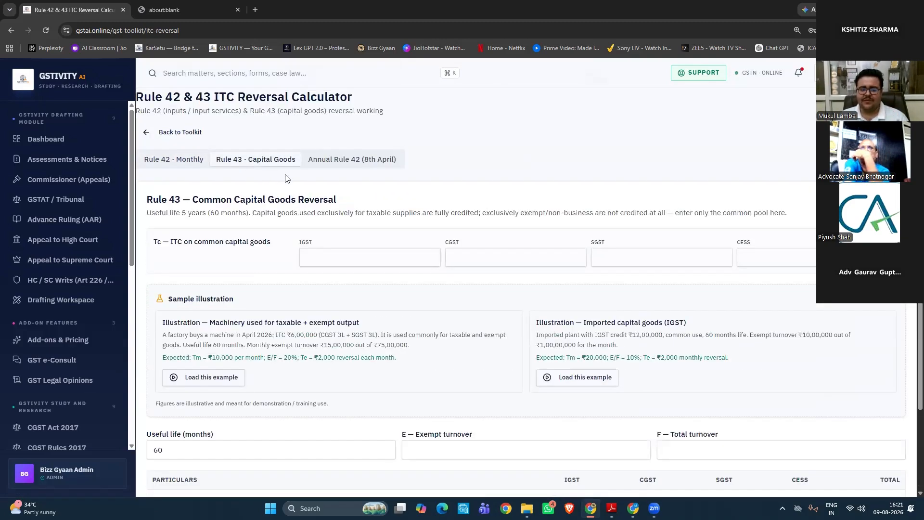
click(210, 377)
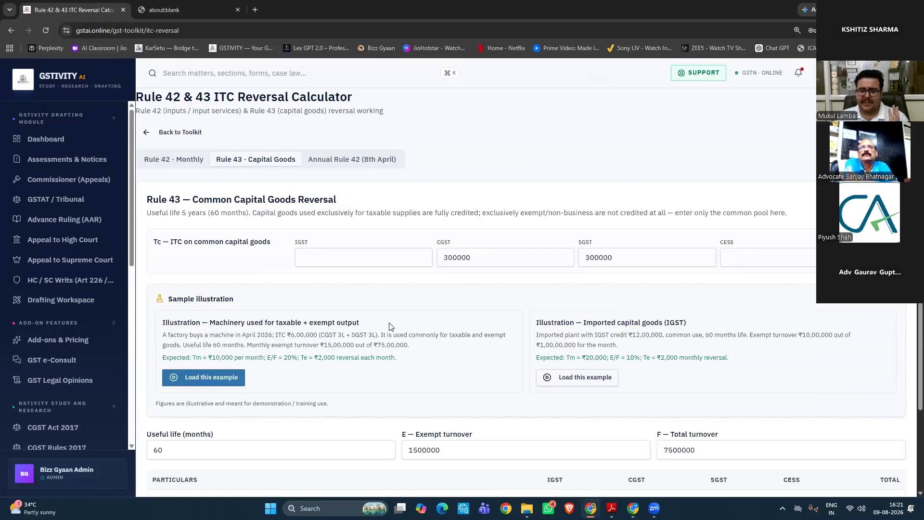
scroll(390, 326, down, 2)
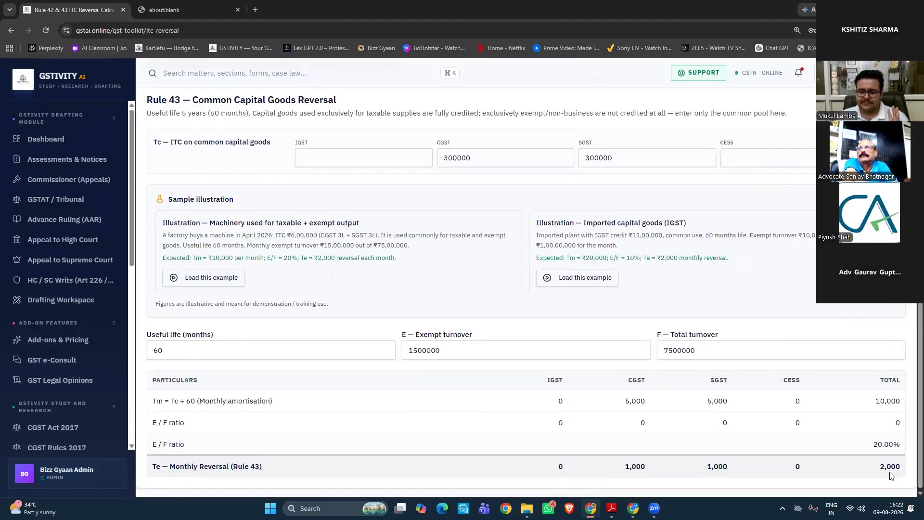
click(611, 284)
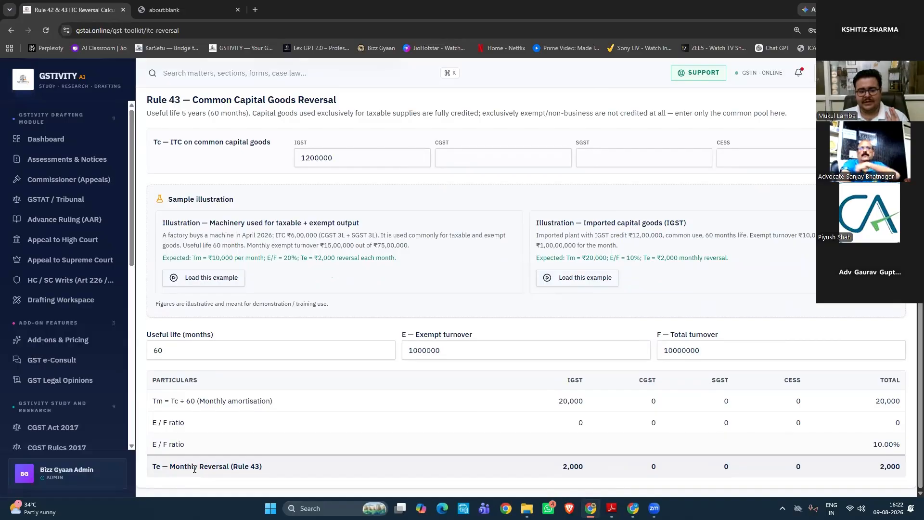
Return to the GST Practitioner Toolkit and look through its available and coming-soon modules
scroll(188, 288, up, 2)
click(177, 134)
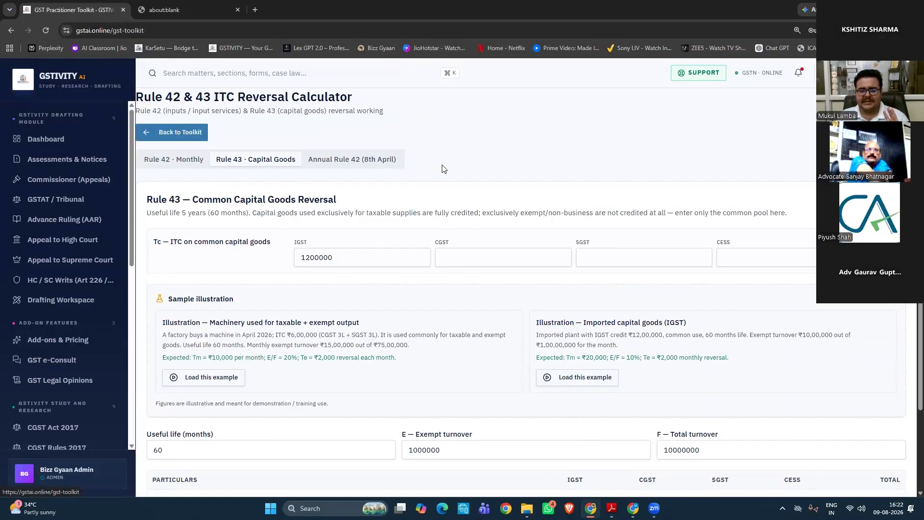
scroll(340, 249, down, 1)
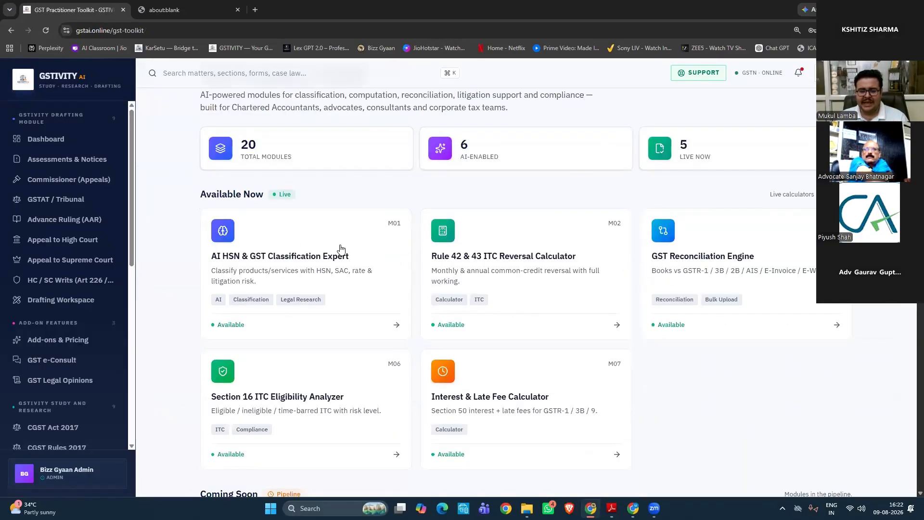
scroll(568, 198, down, 1)
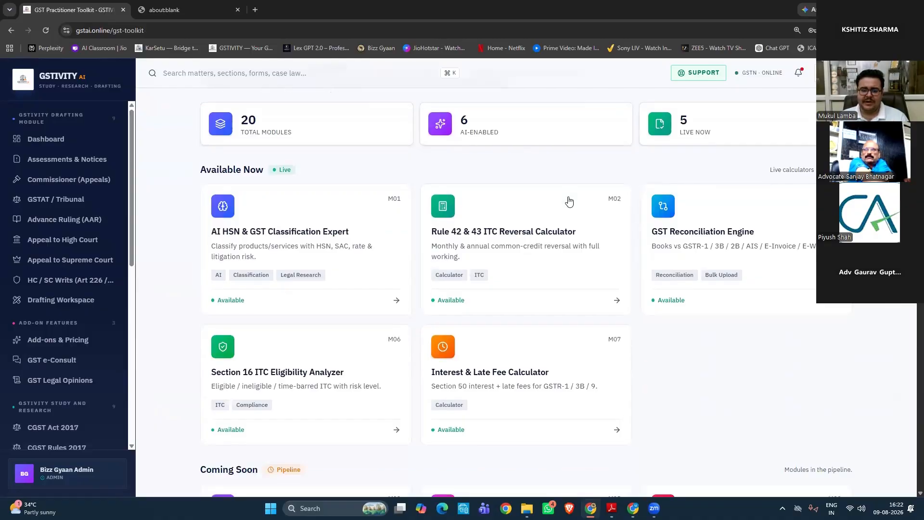
scroll(569, 201, down, 4)
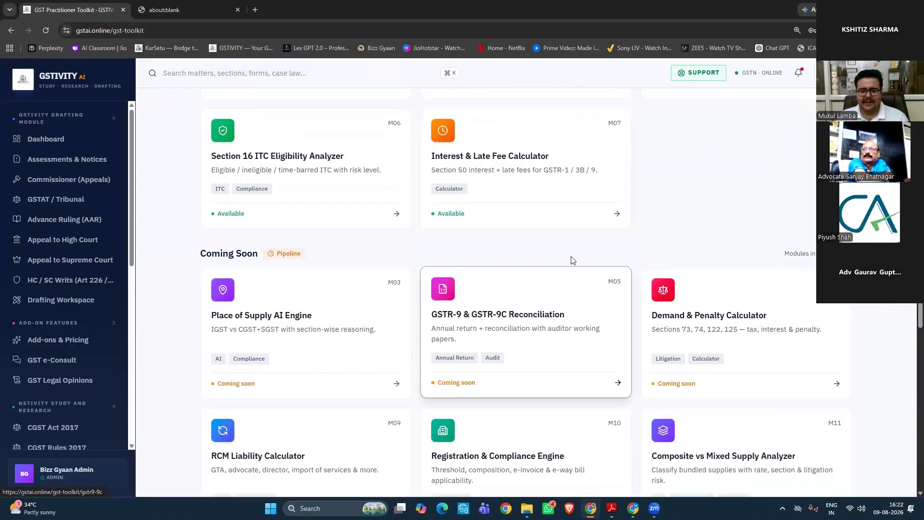
scroll(573, 260, down, 1)
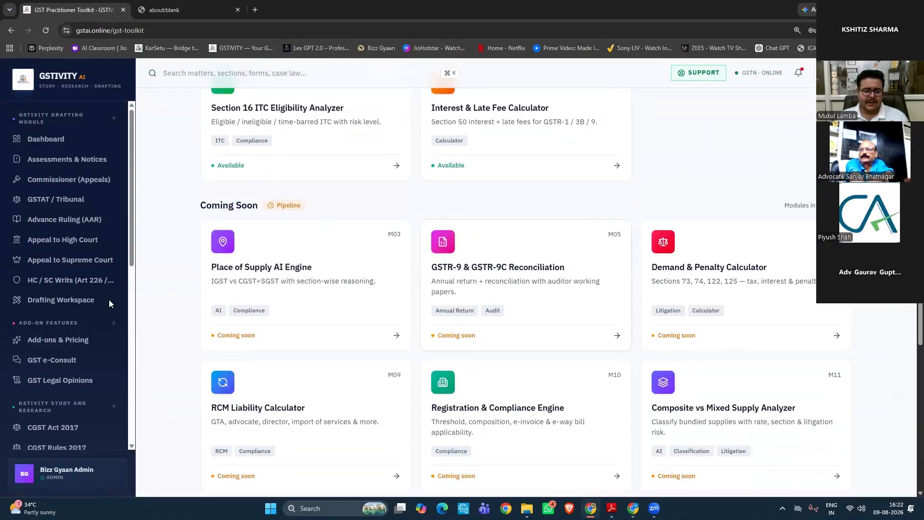
Open the e-Diary and look over its summary cards and the August 2026 calendar
scroll(109, 299, down, 5)
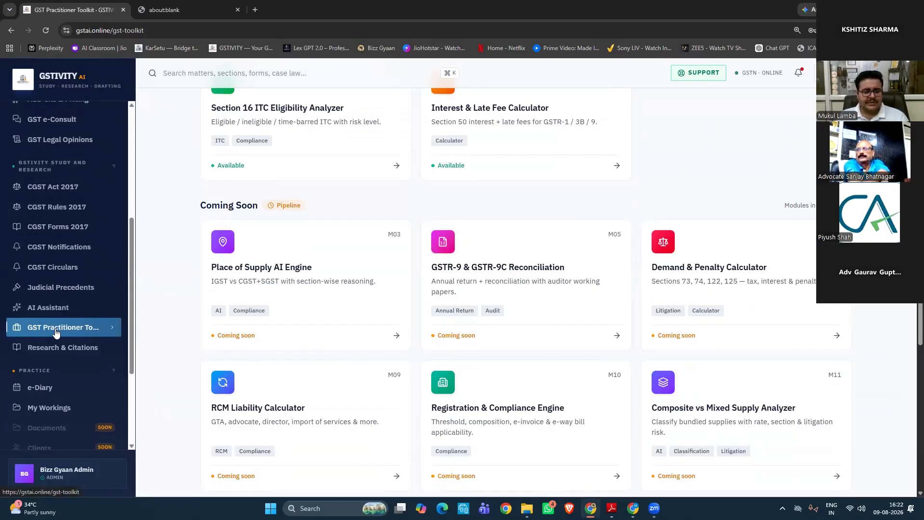
click(71, 391)
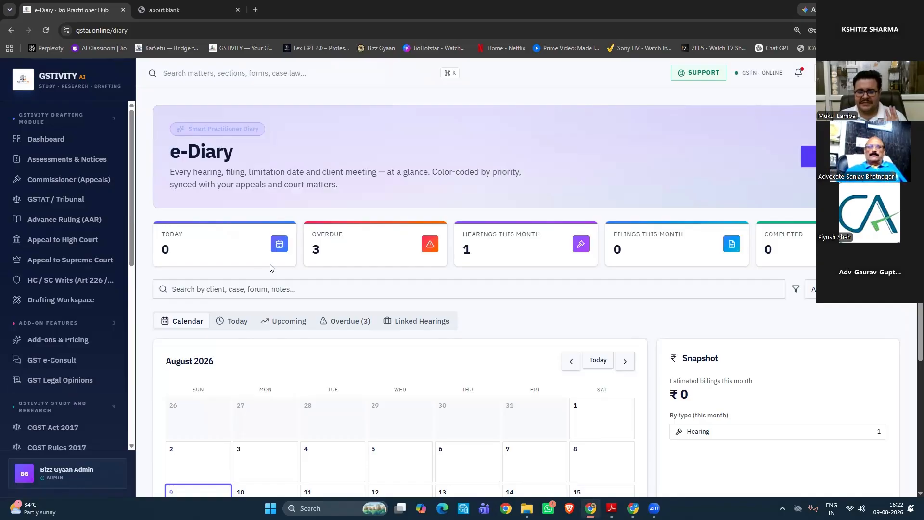
scroll(377, 254, down, 1)
scroll(440, 322, down, 3)
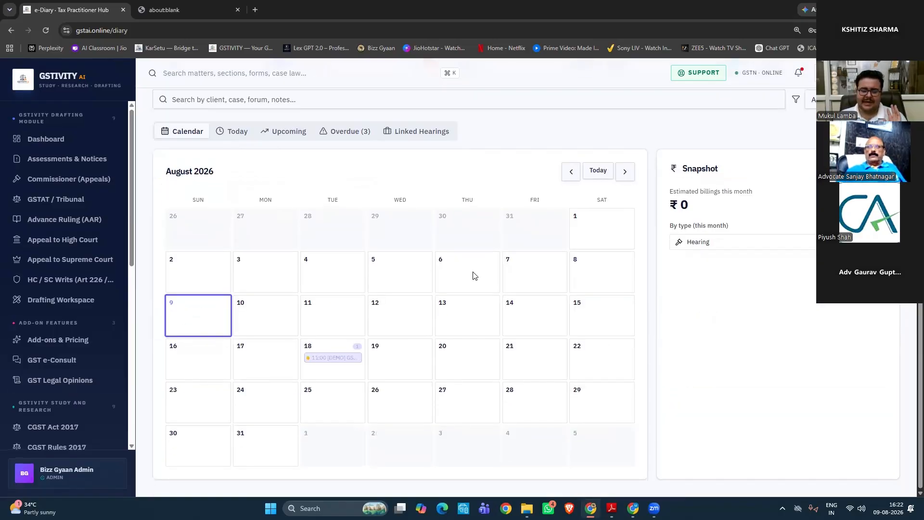
scroll(755, 193, up, 4)
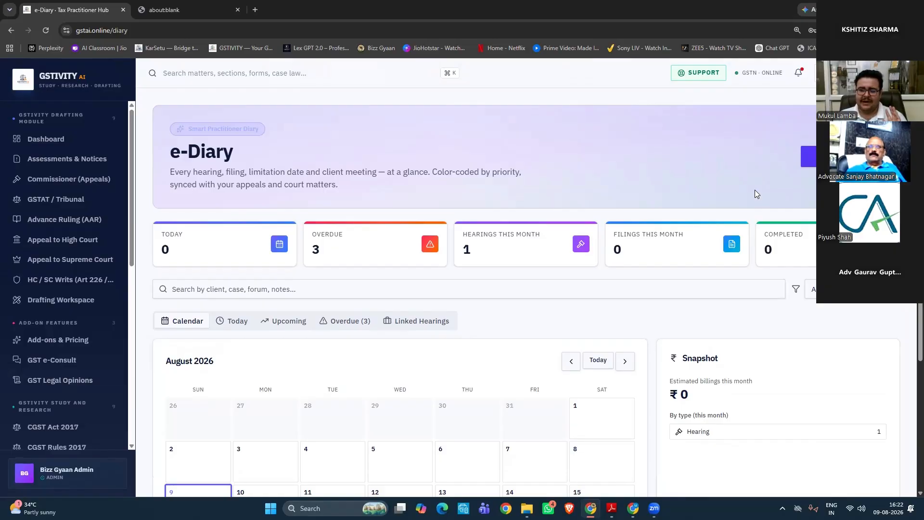
Bring up a blank new diary entry, review all its fields, and close it without saving
click(833, 157)
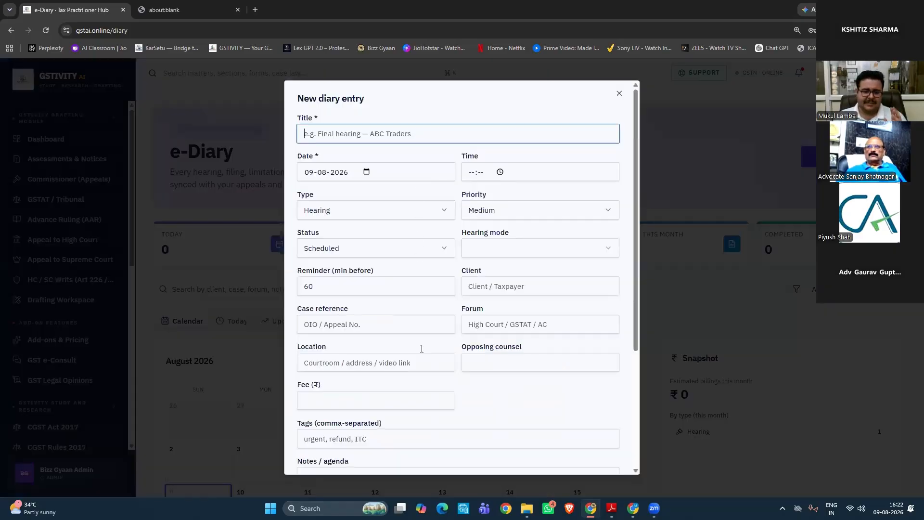
scroll(427, 408, down, 3)
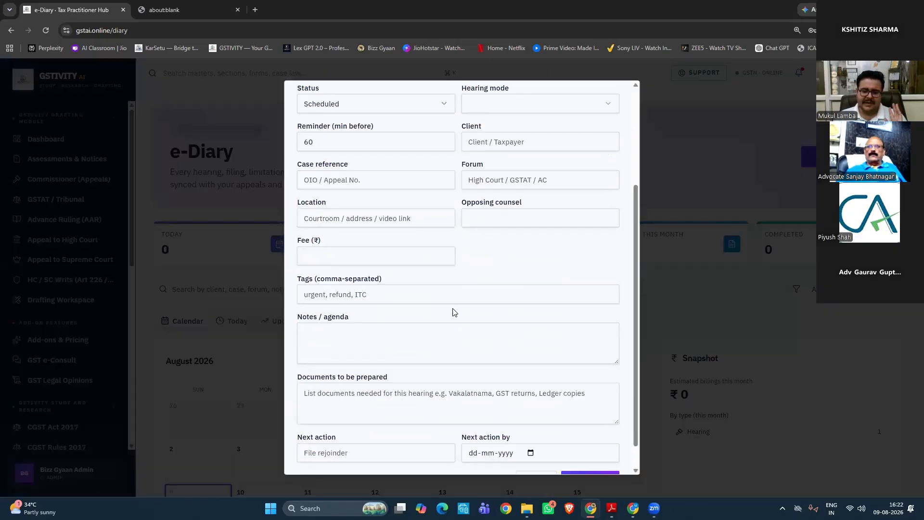
scroll(454, 312, down, 1)
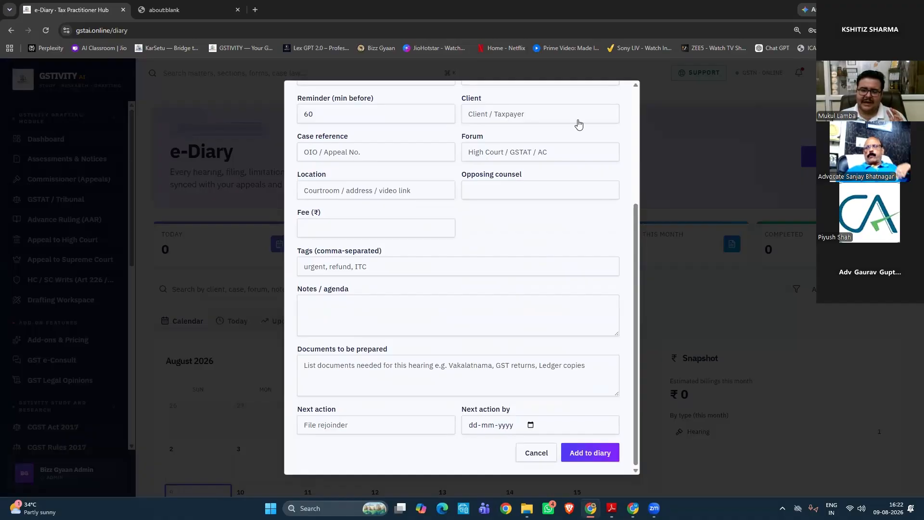
scroll(461, 179, up, 4)
click(618, 94)
Show the upcoming diary entries, open the Aurora Industries GSTAT hearing for editing, and close it without changes
scroll(426, 291, down, 3)
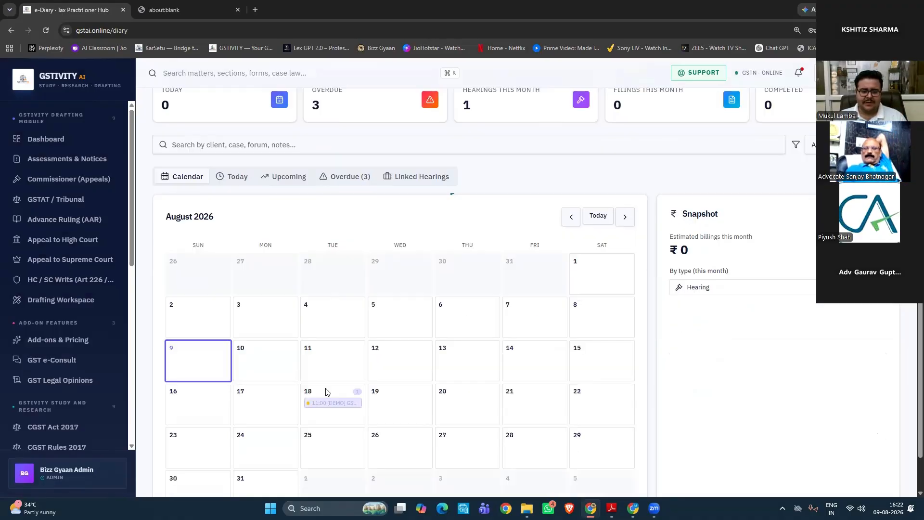
click(290, 178)
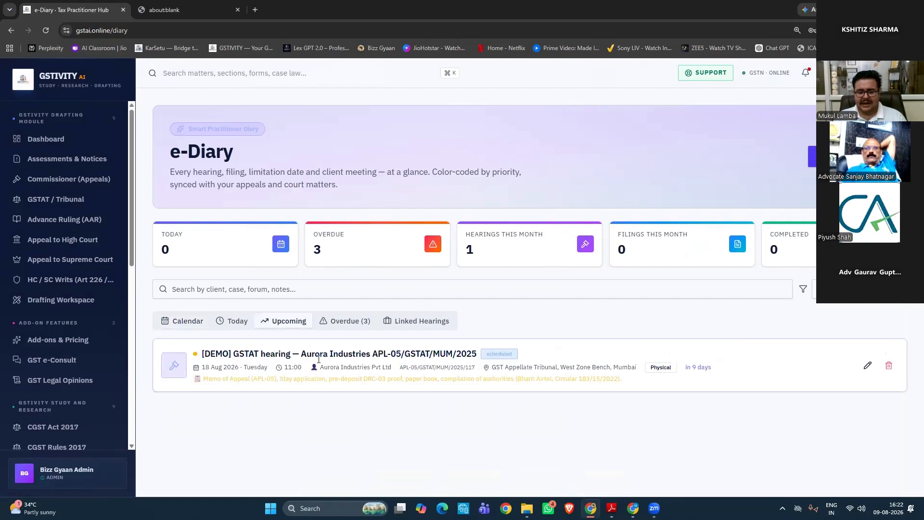
click(868, 365)
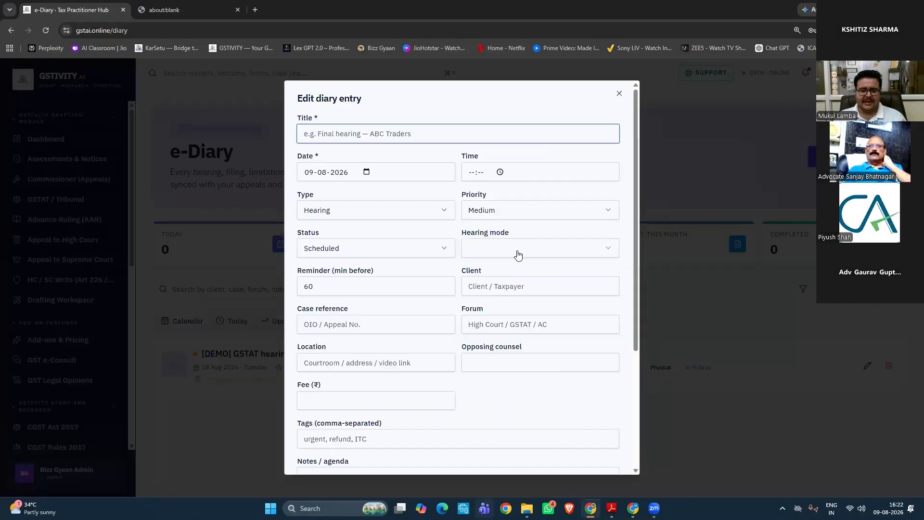
click(519, 255)
click(620, 94)
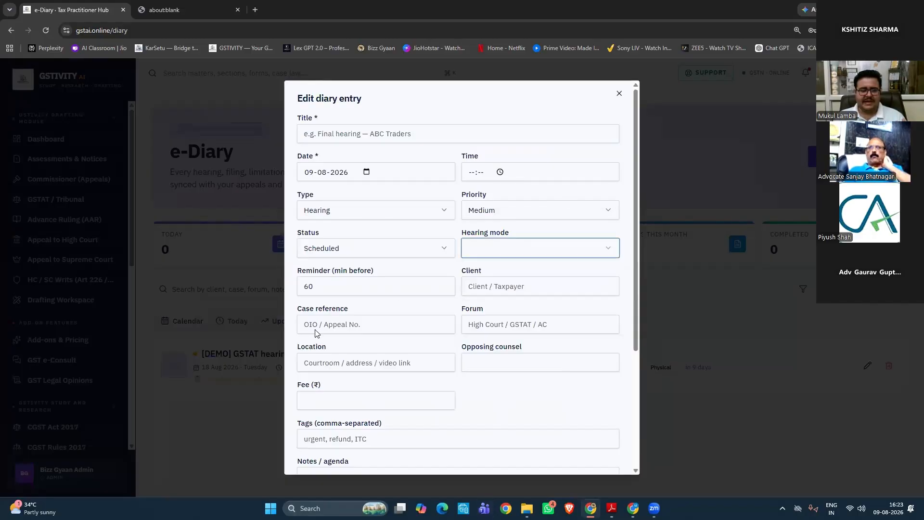
click(620, 95)
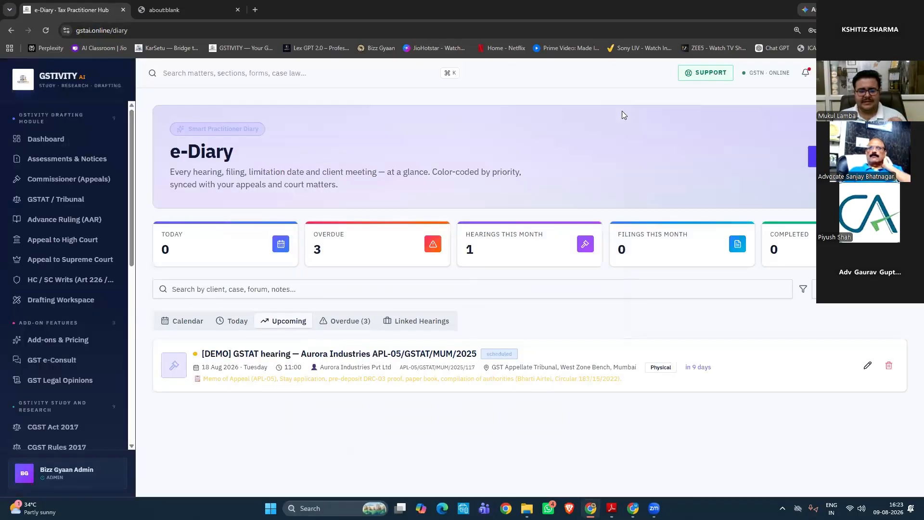
Review the overdue hearings in the e-Diary and go back to the monthly calendar view
click(356, 322)
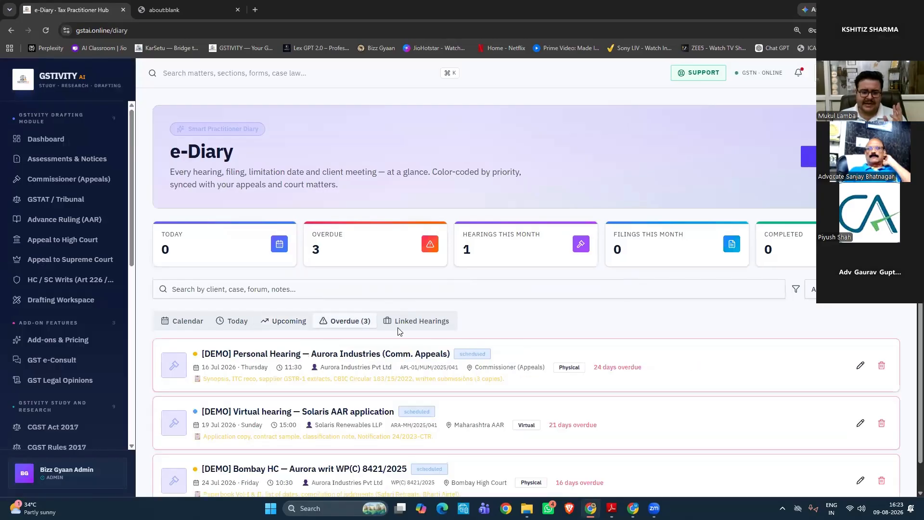
scroll(391, 443, down, 1)
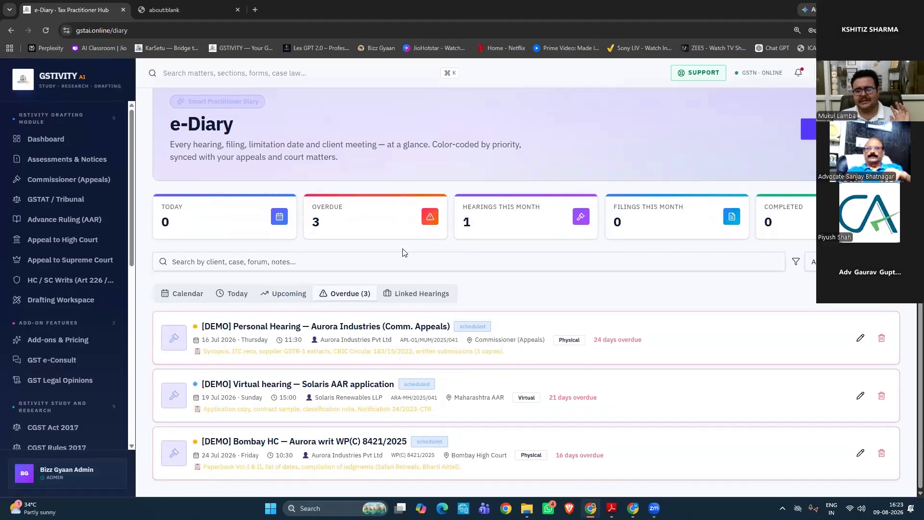
click(188, 294)
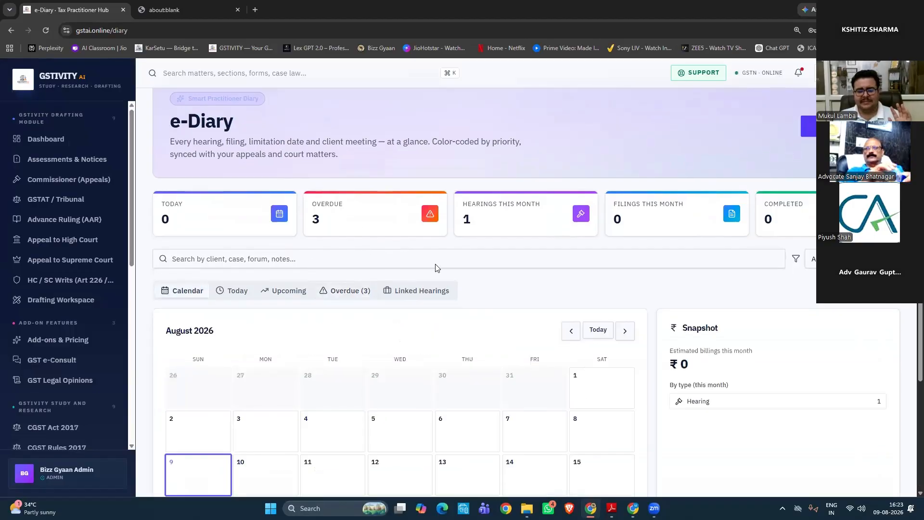
scroll(266, 383, down, 3)
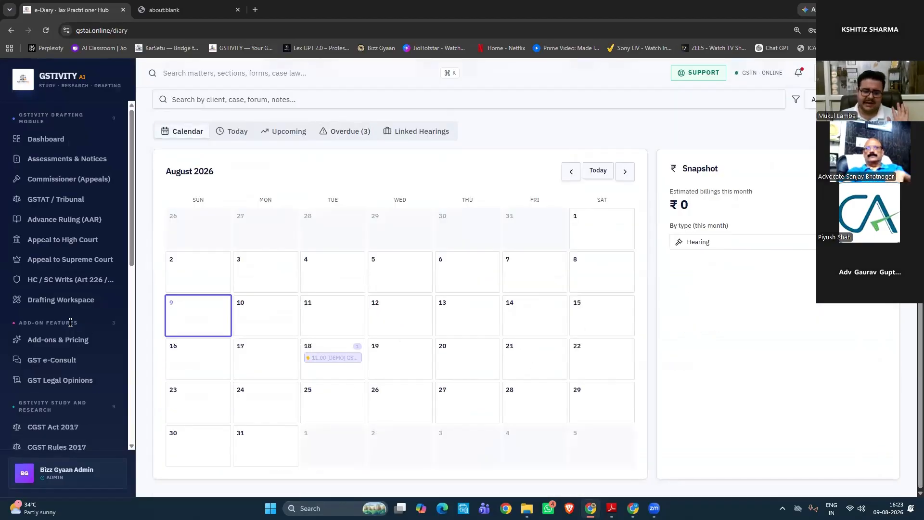
scroll(68, 328, down, 7)
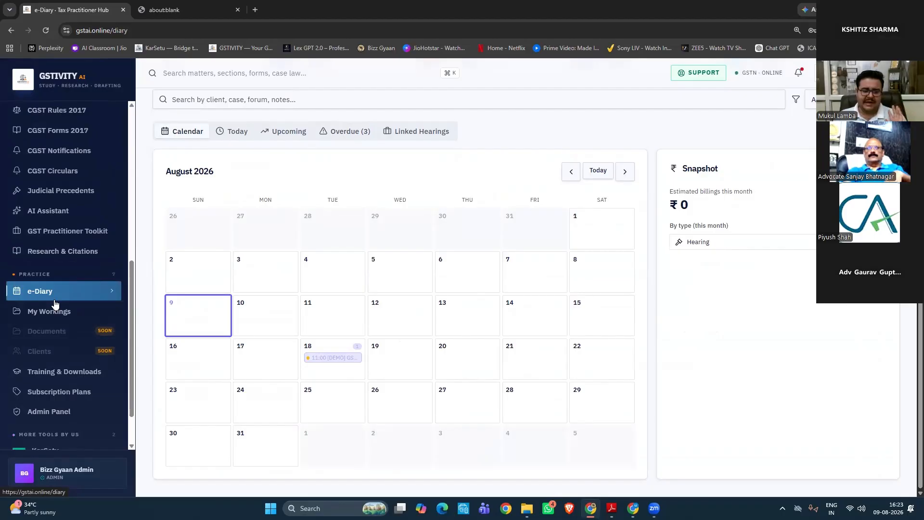
Return to the dashboard, open the subscription plans, and compare the prices and included features of the three GSTivity plans
scroll(55, 305, up, 7)
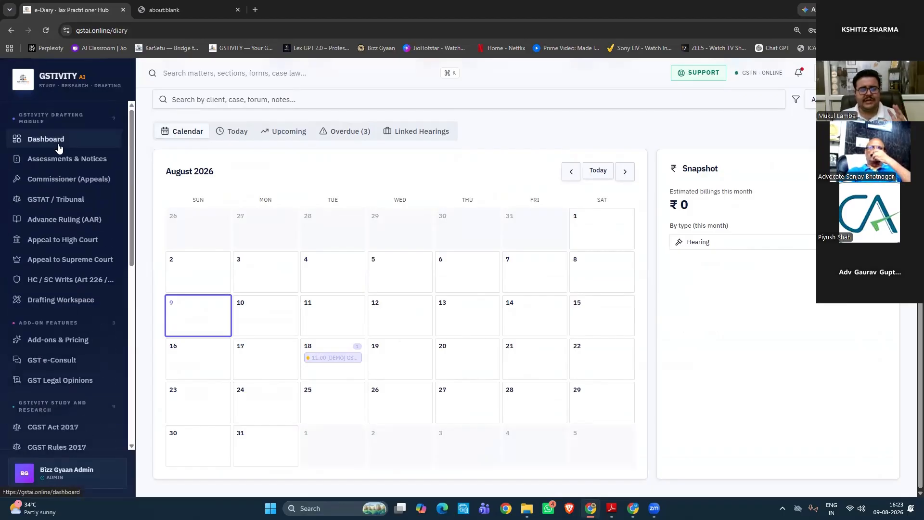
click(58, 148)
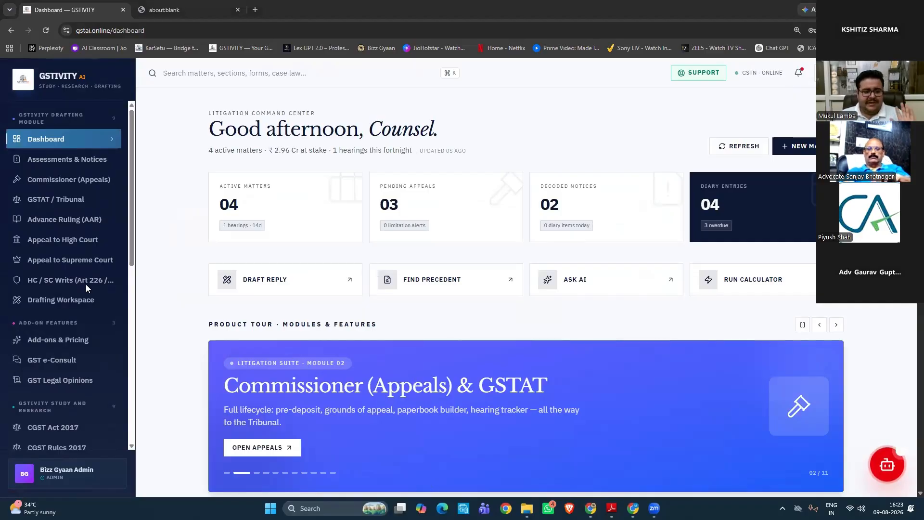
scroll(72, 235, down, 8)
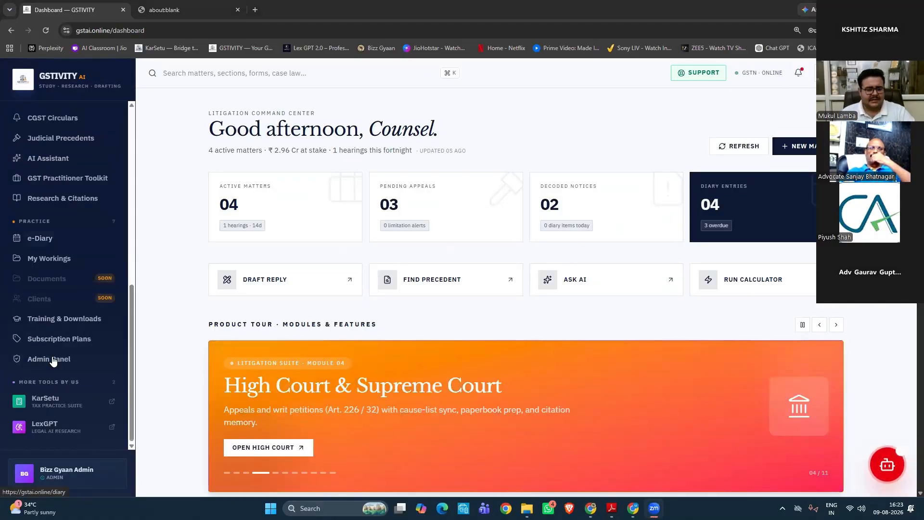
click(75, 339)
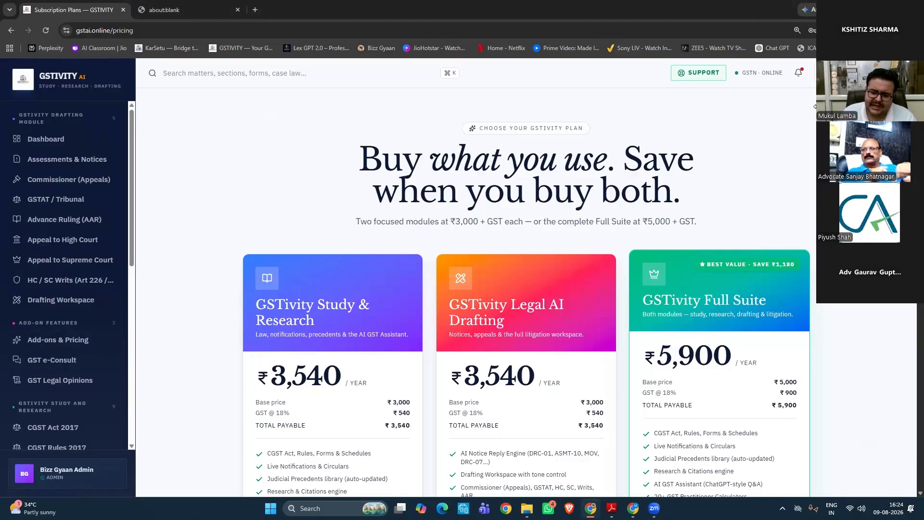
scroll(593, 212, down, 3)
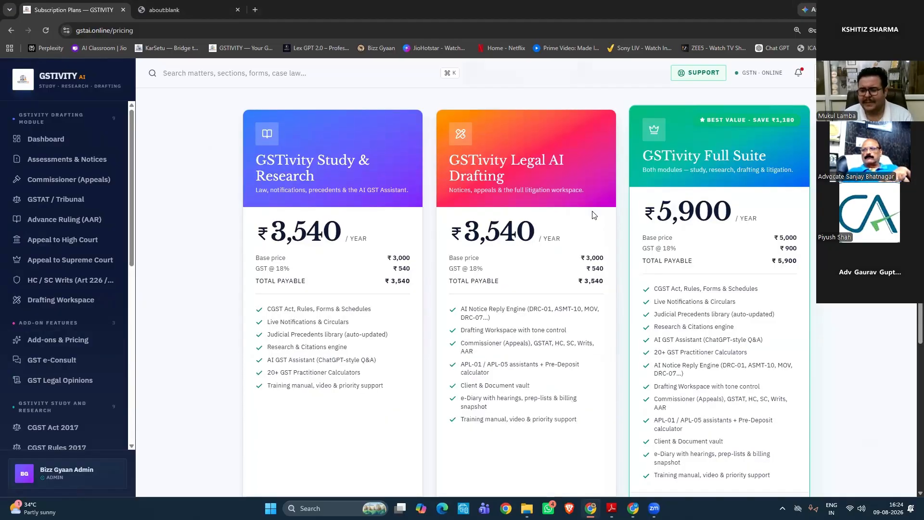
scroll(596, 243, down, 4)
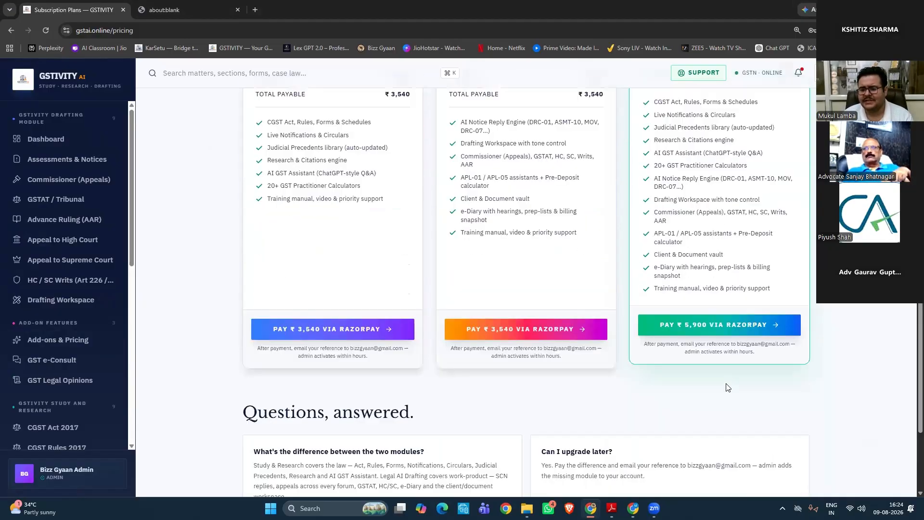
scroll(728, 420, up, 3)
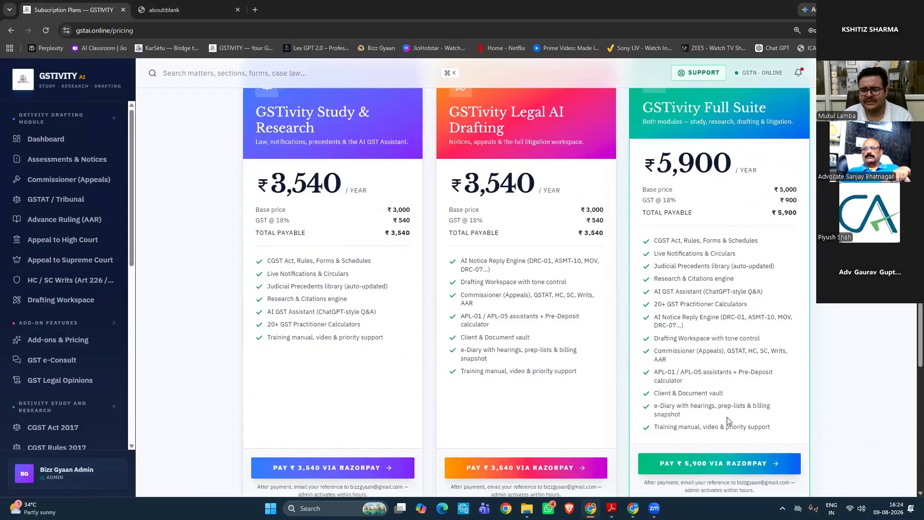
scroll(536, 158, up, 2)
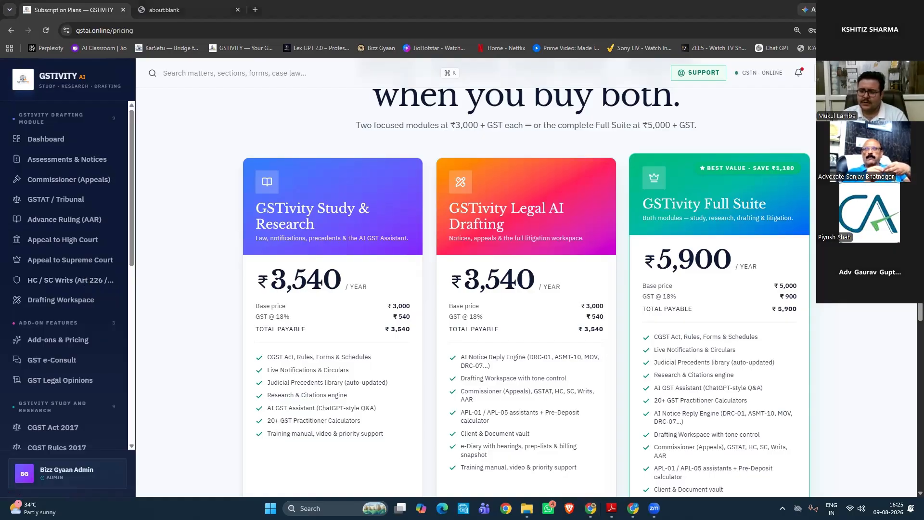
Open karsetu.online in the blank browser tab and log out of the signed-in Tax Pedia AI account
click(212, 9)
click(157, 32)
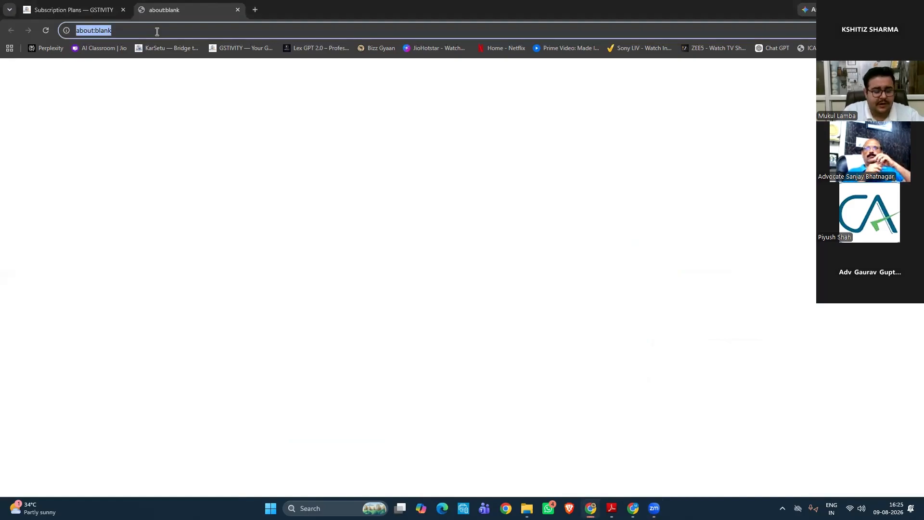
text(ka)
key(Return)
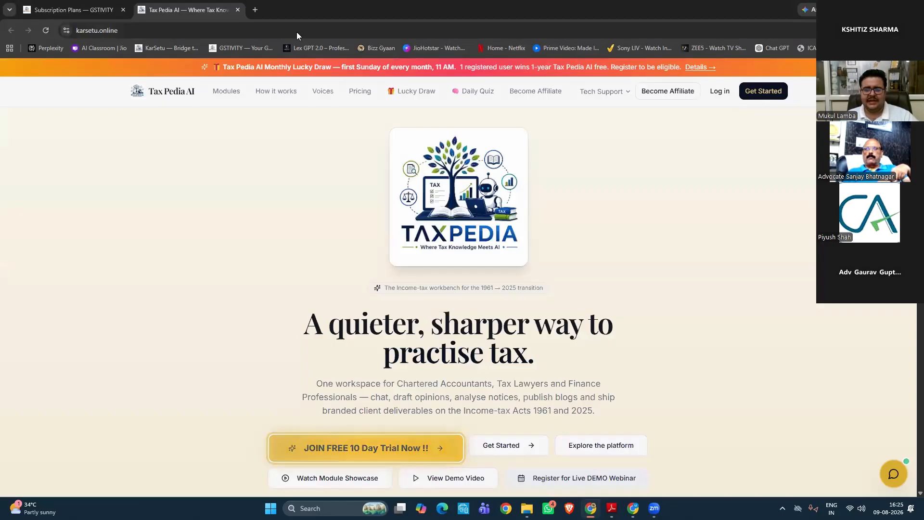
click(764, 89)
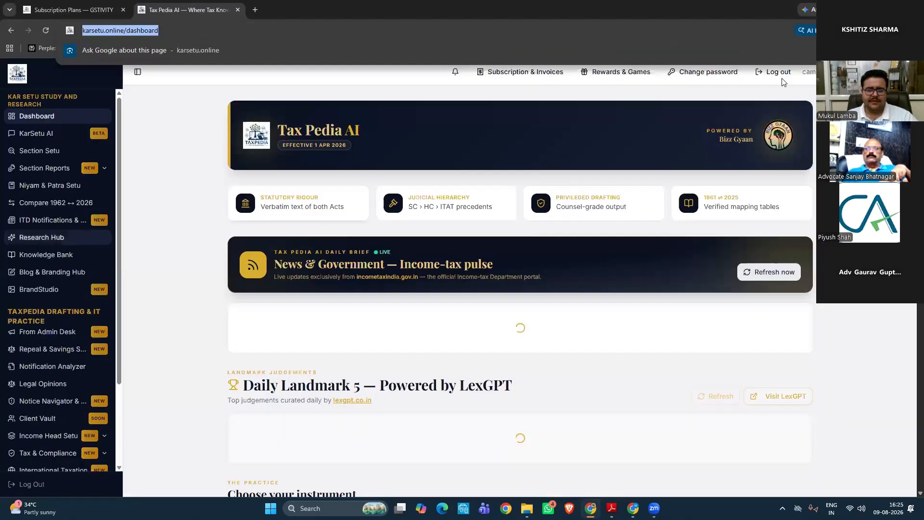
click(772, 74)
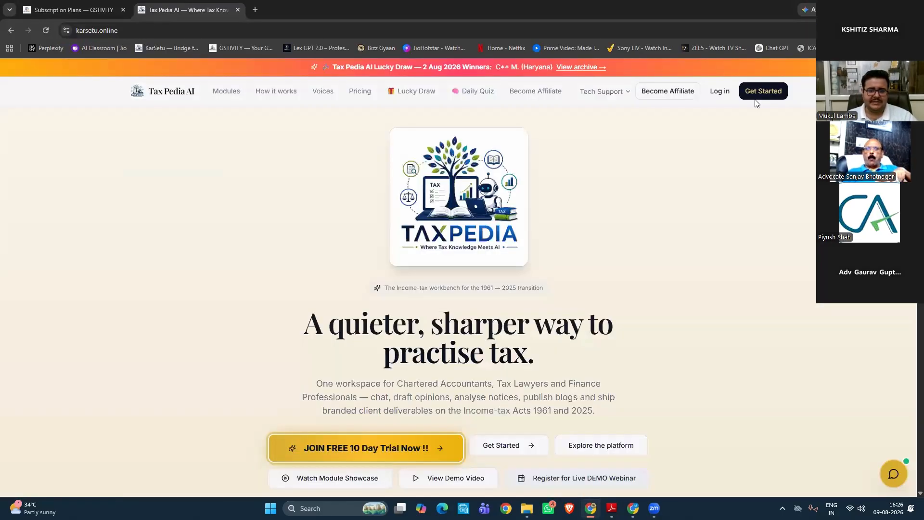
Show the Tax Pedia AI account creation form, return to the home page without registering, and highlight the site address
click(762, 92)
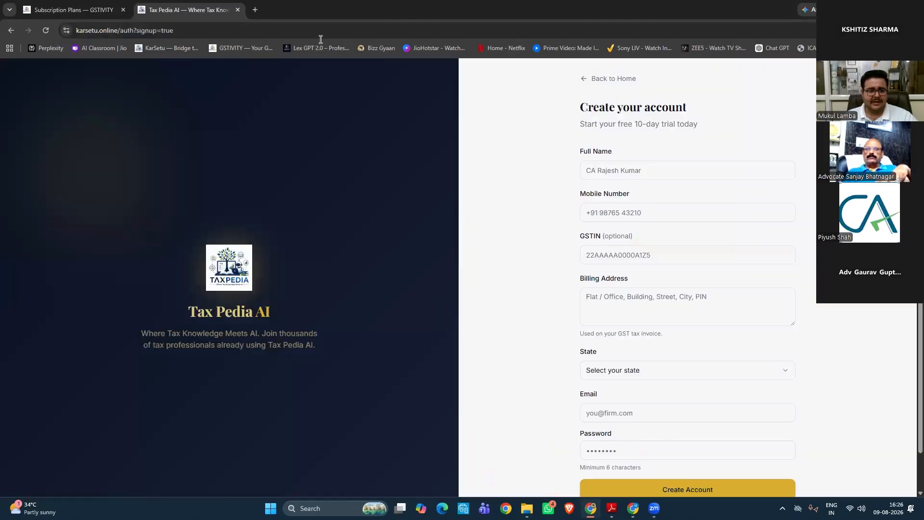
click(268, 31)
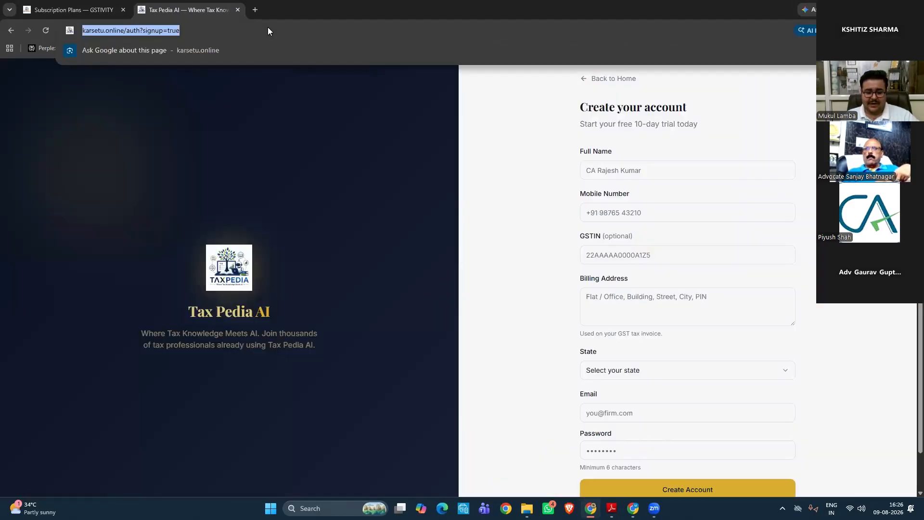
click(283, 63)
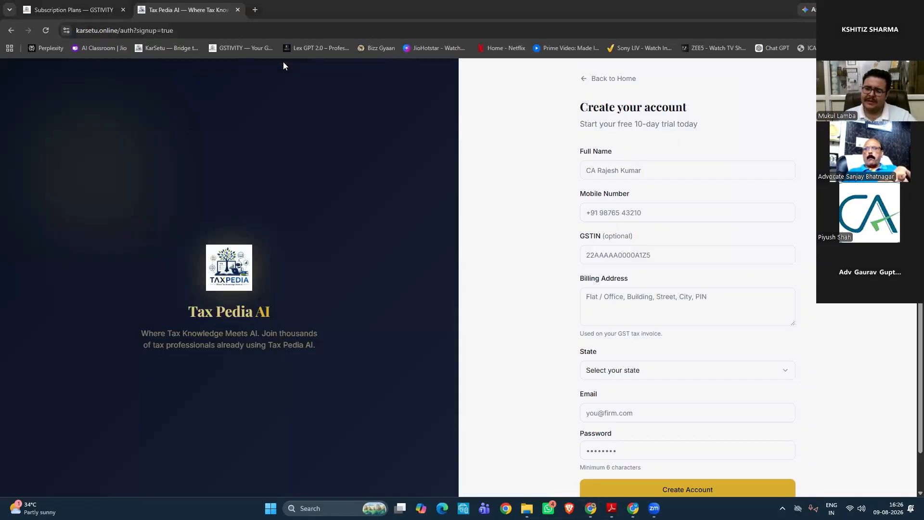
click(632, 77)
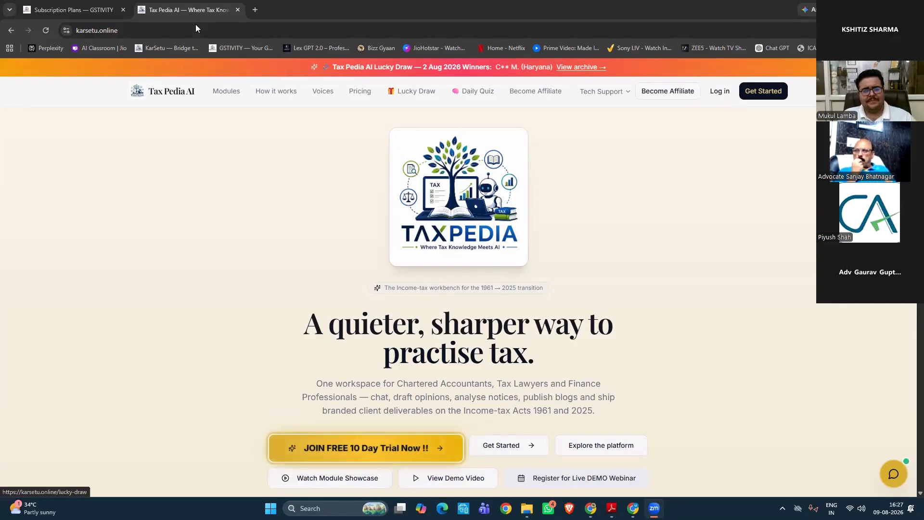
click(177, 32)
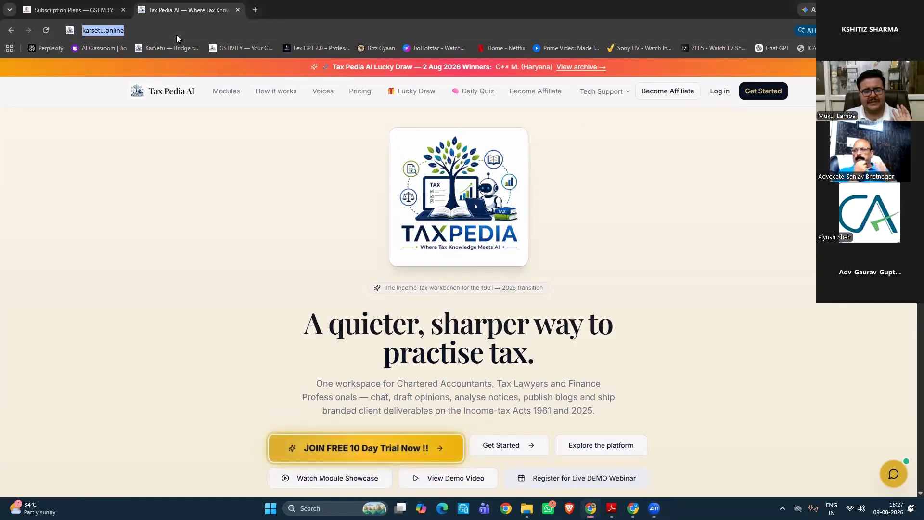
click(207, 165)
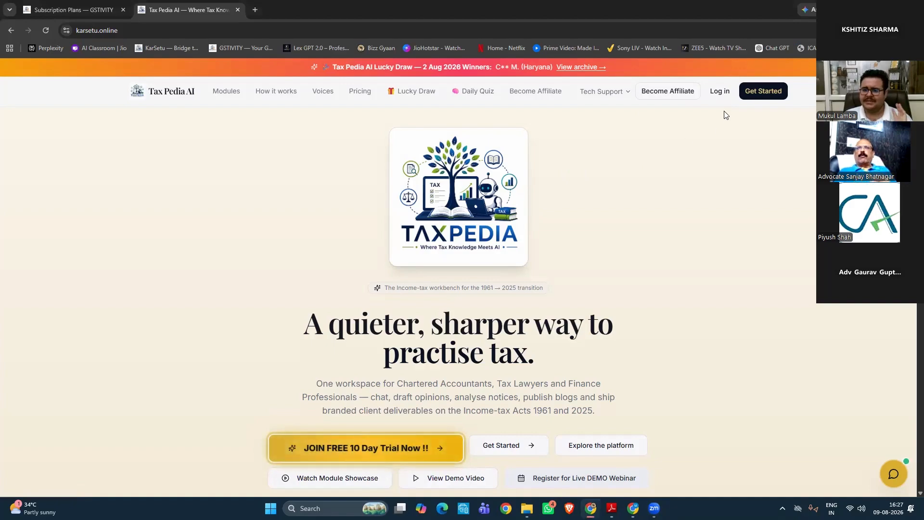
Sign in to Tax Pedia AI with the account's e-mail address and password
click(721, 94)
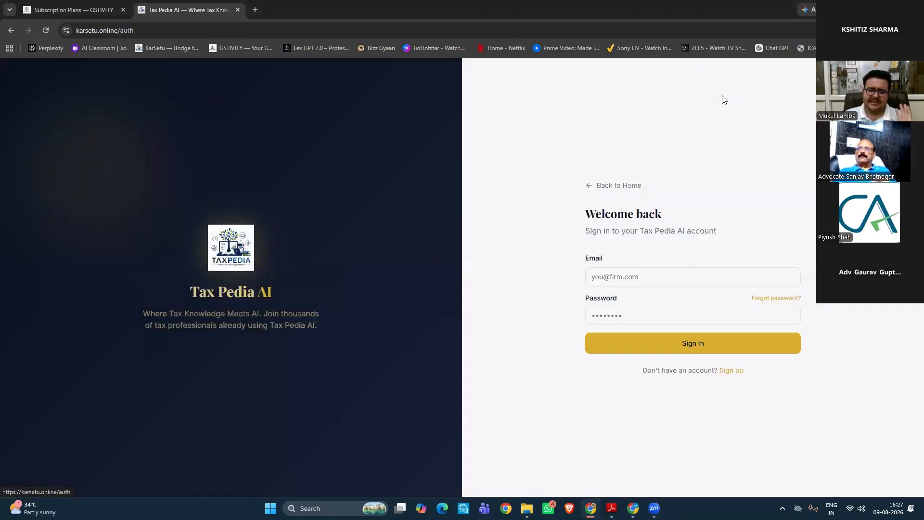
click(671, 282)
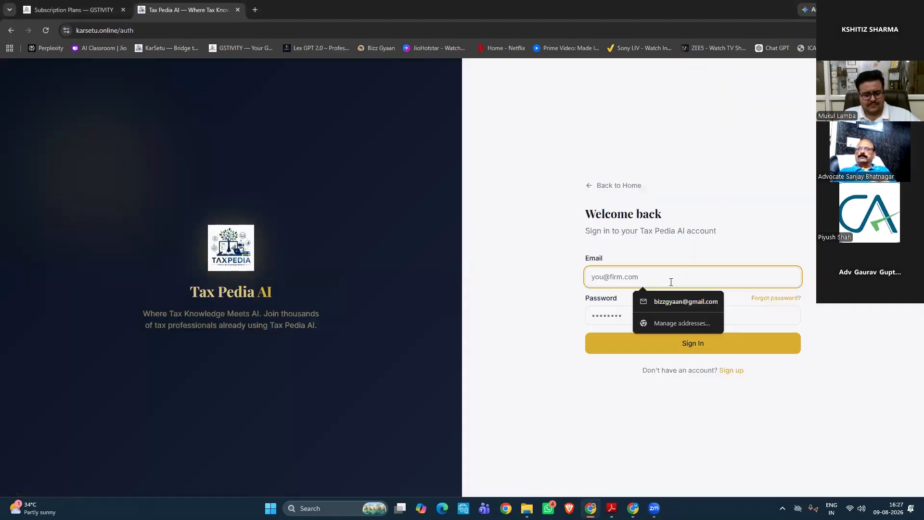
text(cam)
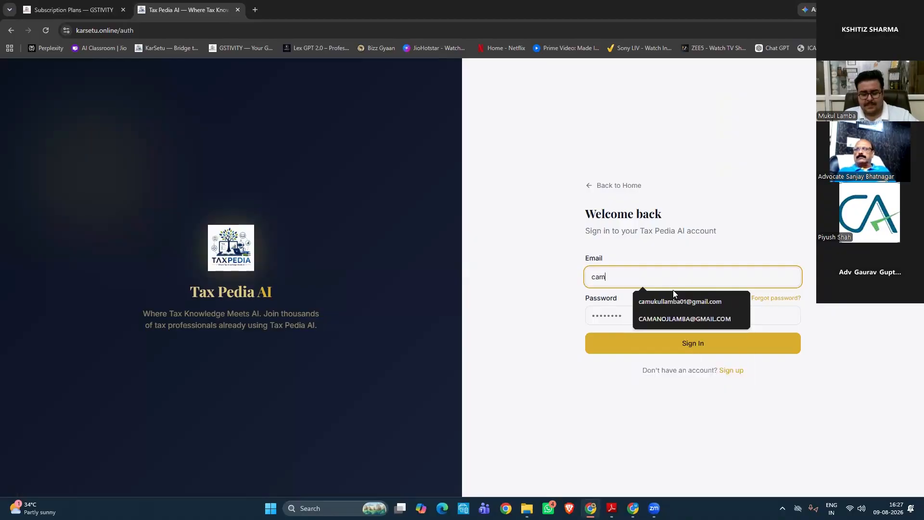
click(676, 316)
text(•••••••)
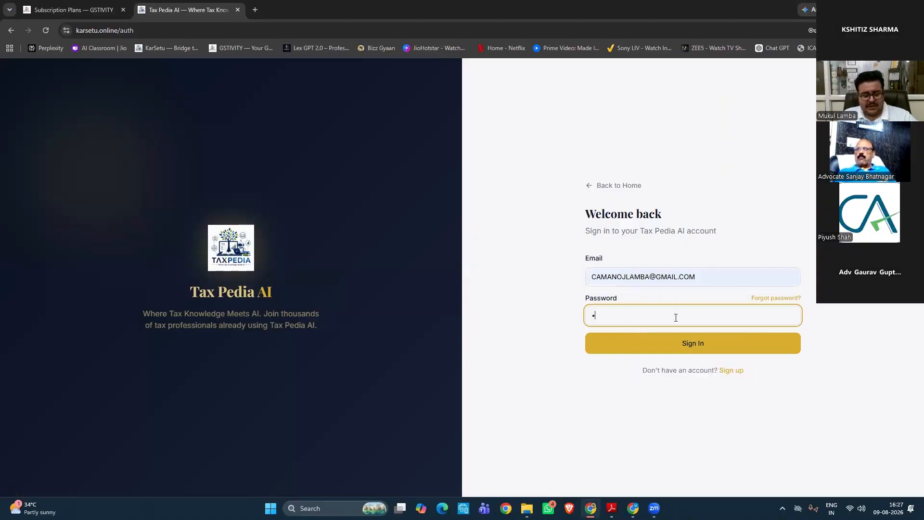
text(•)
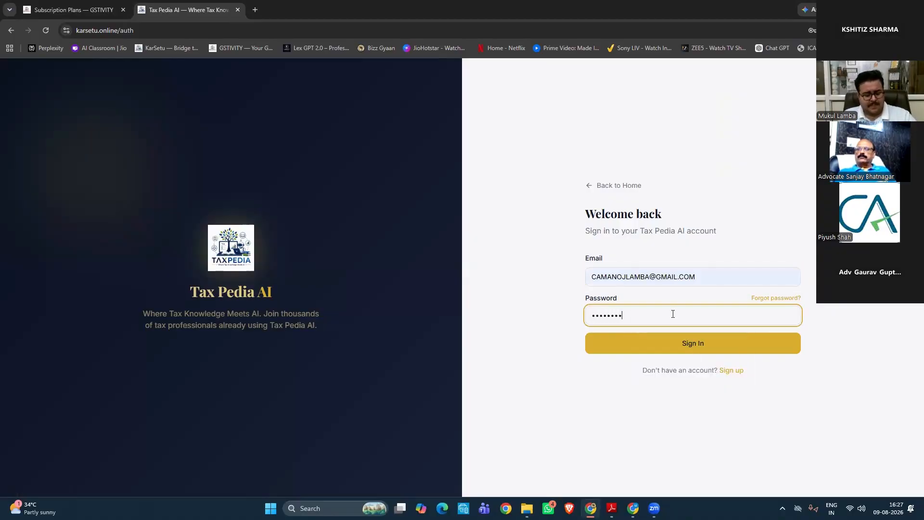
key(Return)
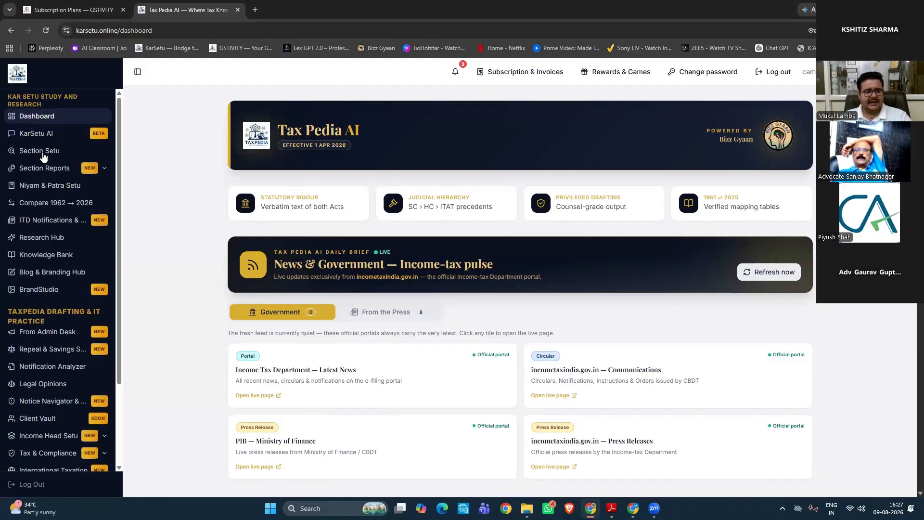
Ask KarSetu AI the suggested question "What changed in Section 80C deductions under the new Act?" and read through the answer
click(43, 137)
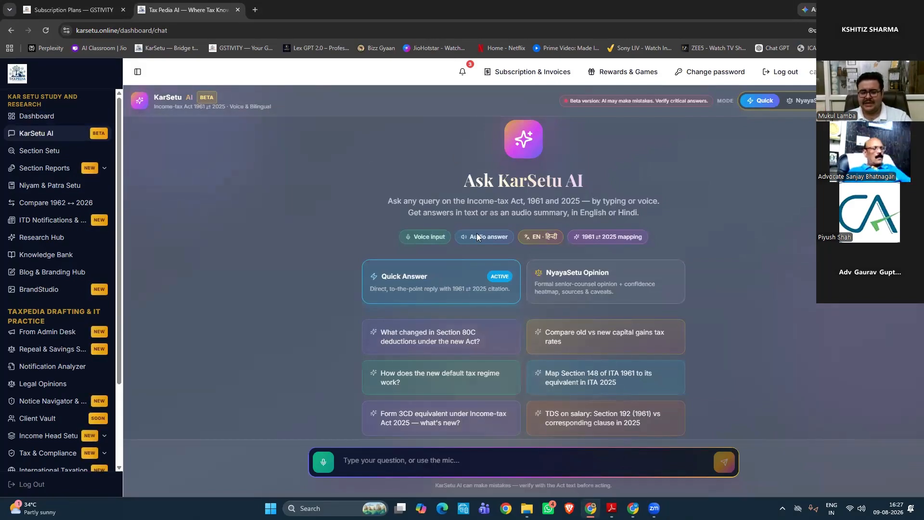
click(454, 331)
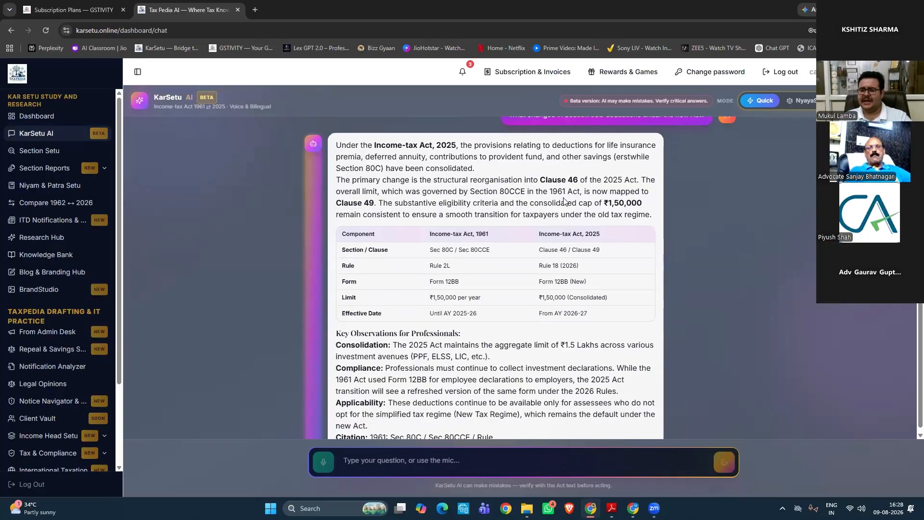
scroll(468, 262, up, 2)
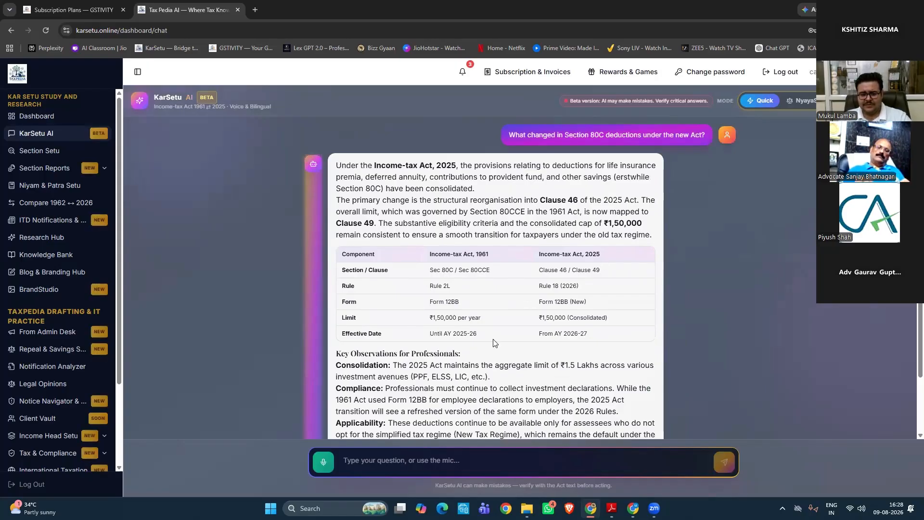
scroll(494, 340, down, 2)
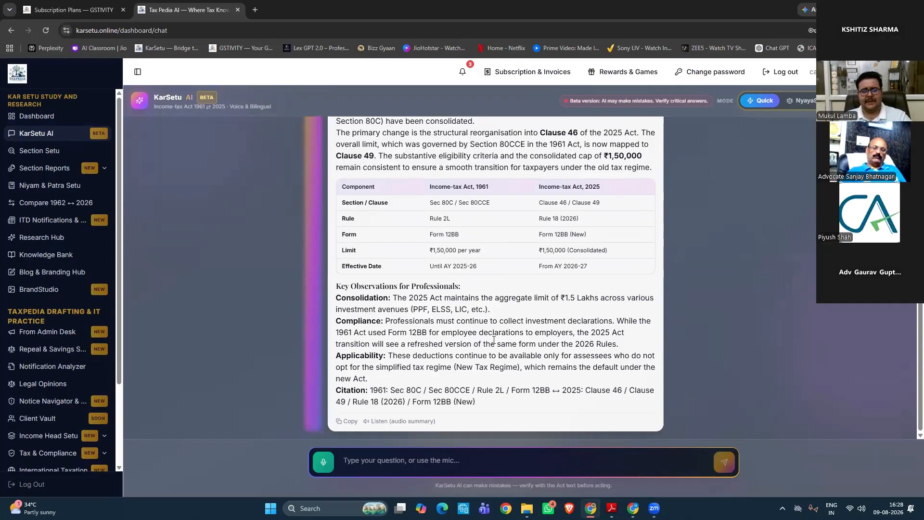
In Section Setu, search the Income-tax Act, 1961 for 139, select "139 - Return of income", and highlight the corresponding 2025 clause heading
click(43, 152)
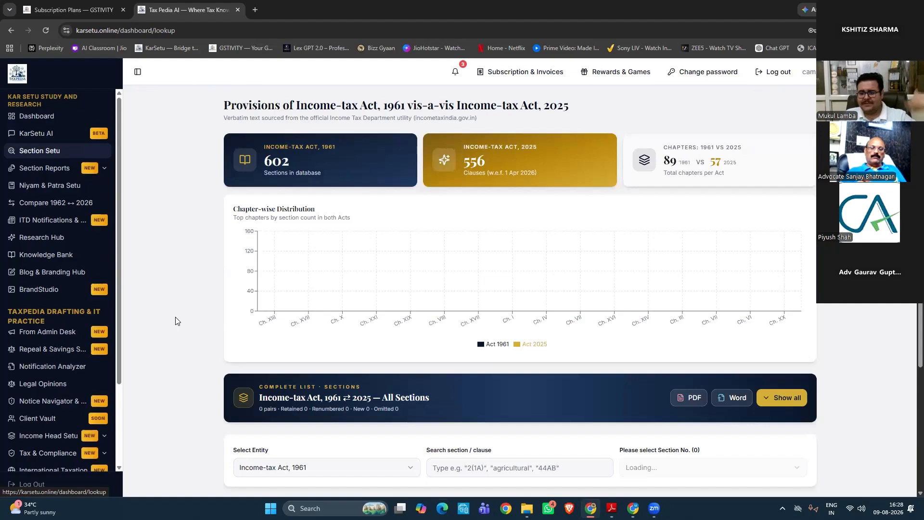
scroll(175, 321, down, 4)
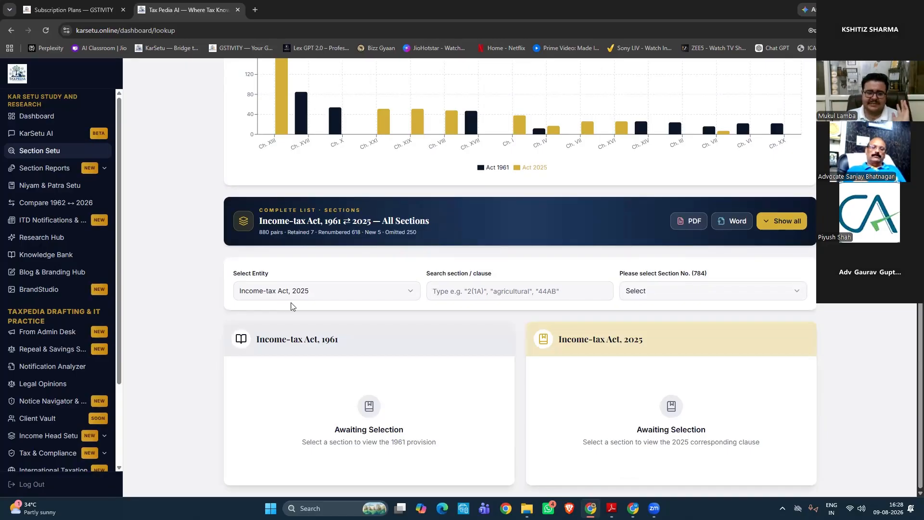
click(301, 294)
click(320, 304)
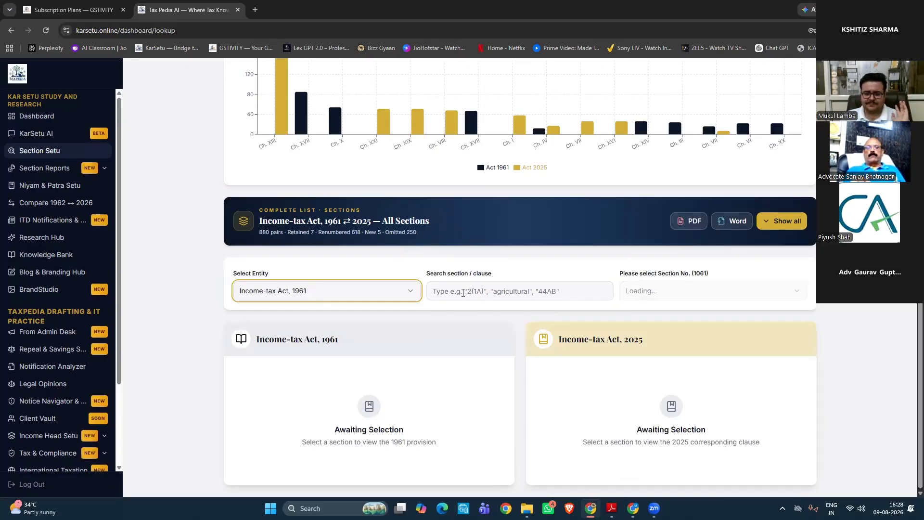
click(463, 292)
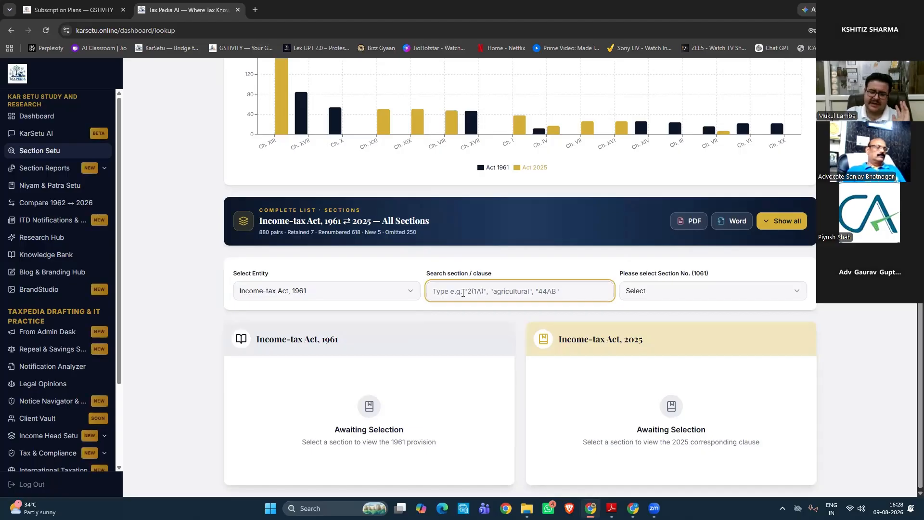
text(139)
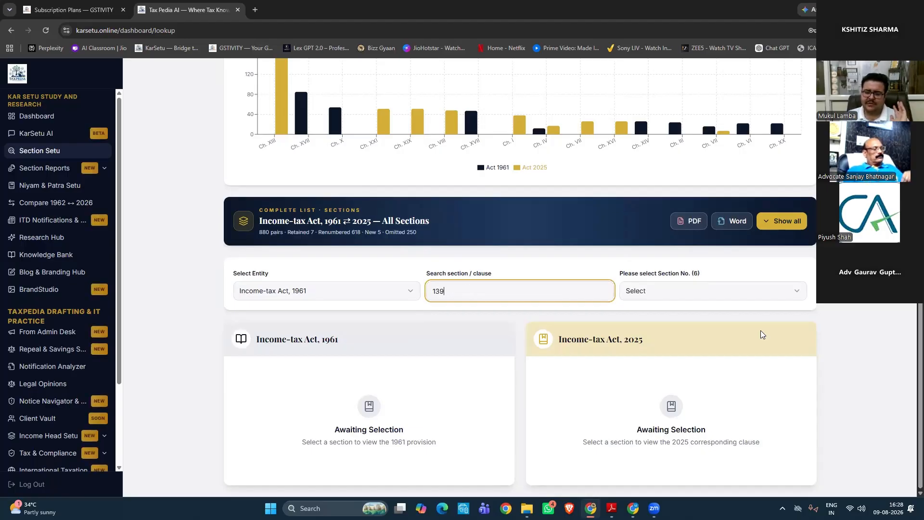
click(761, 294)
click(762, 313)
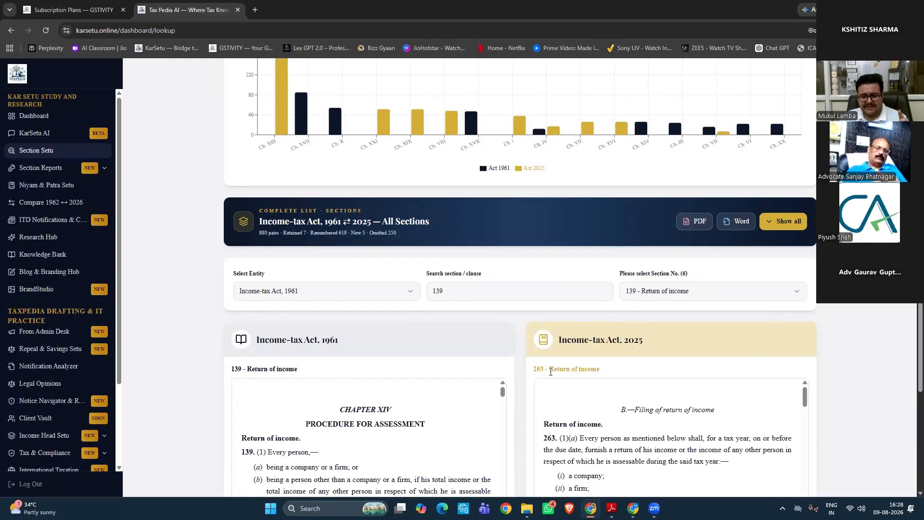
triple_click(631, 369)
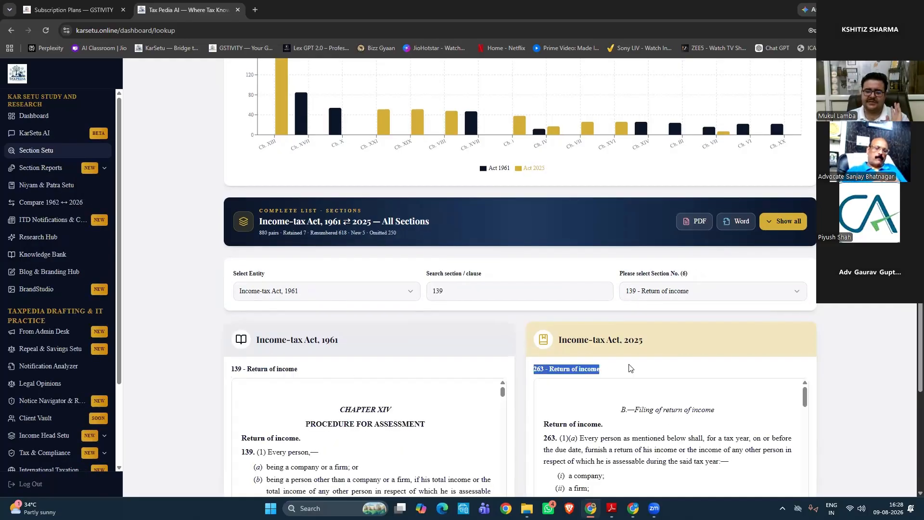
Show the full side-by-side comparison of section 139 with its 2025 clause and list the available Section Reports tools
click(631, 368)
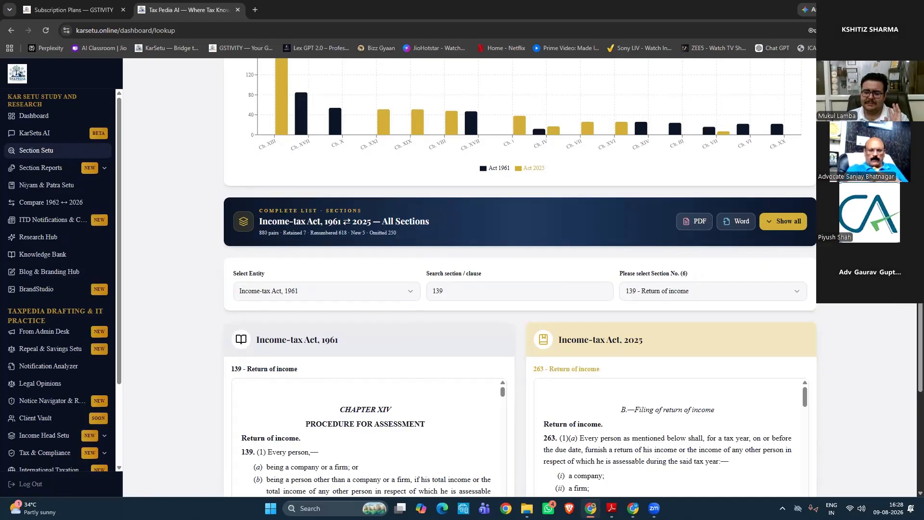
scroll(519, 279, down, 4)
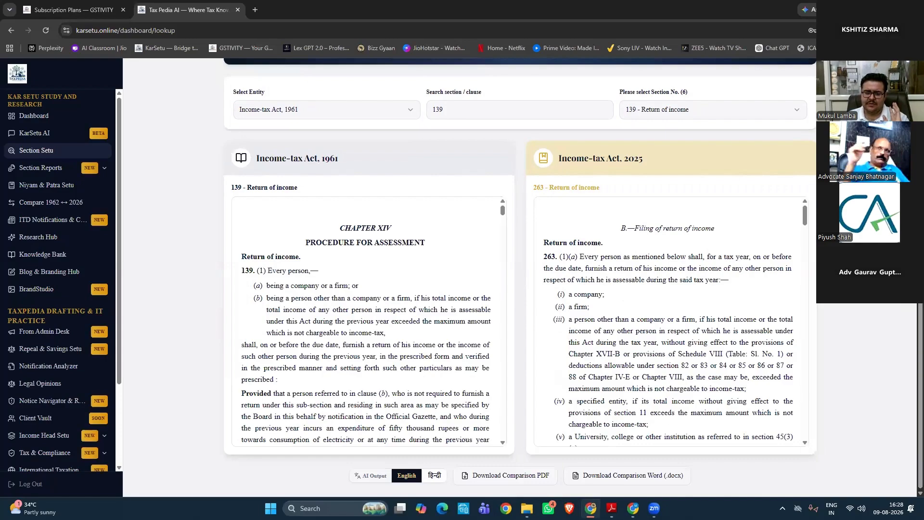
click(61, 170)
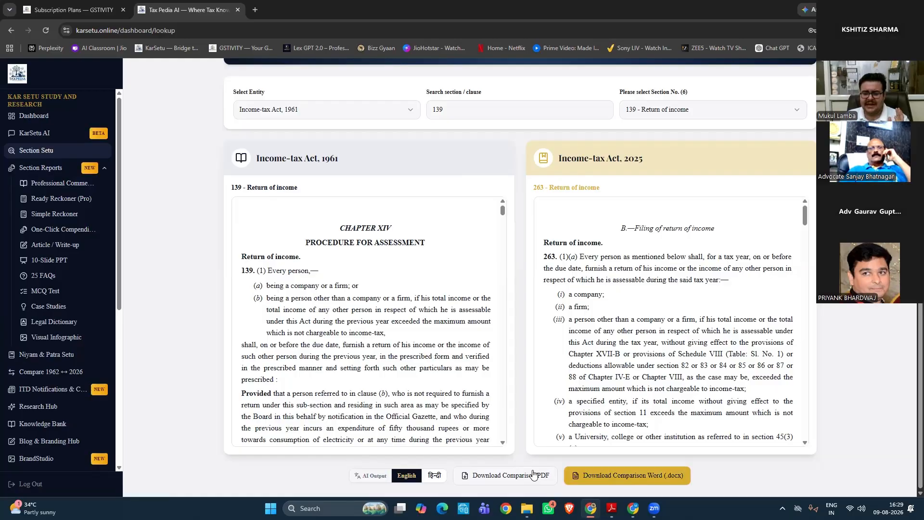
click(573, 476)
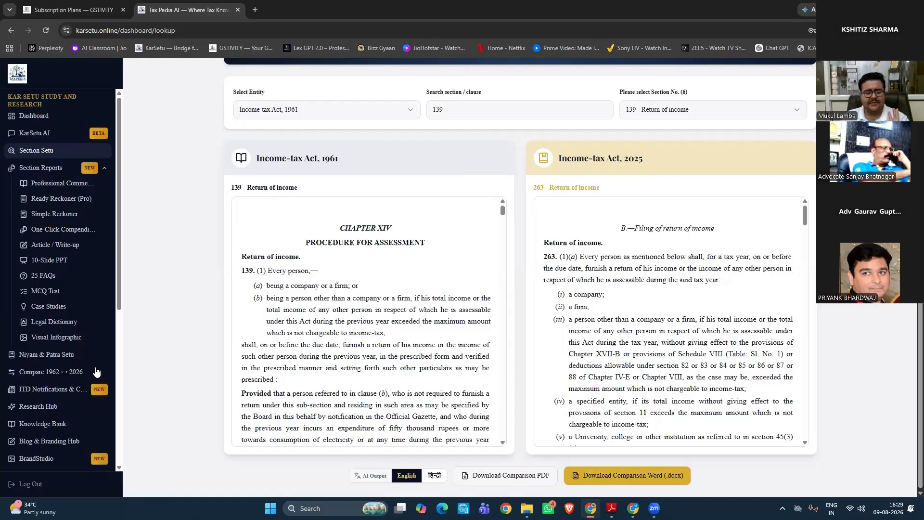
scroll(73, 356, down, 2)
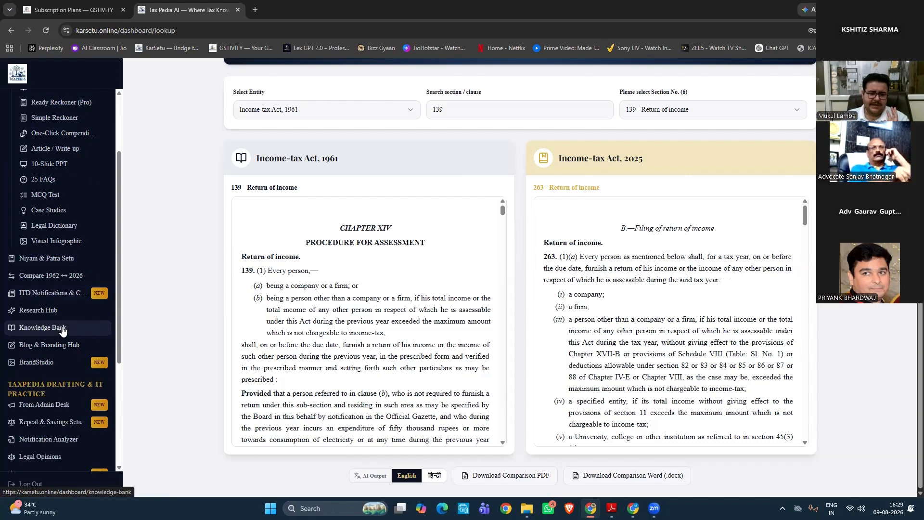
Visit the Knowledge Bank, and in Research Hub open the "Infographic — 263 - Return of income" dated 08 Aug 2026, read it through and close it
click(43, 327)
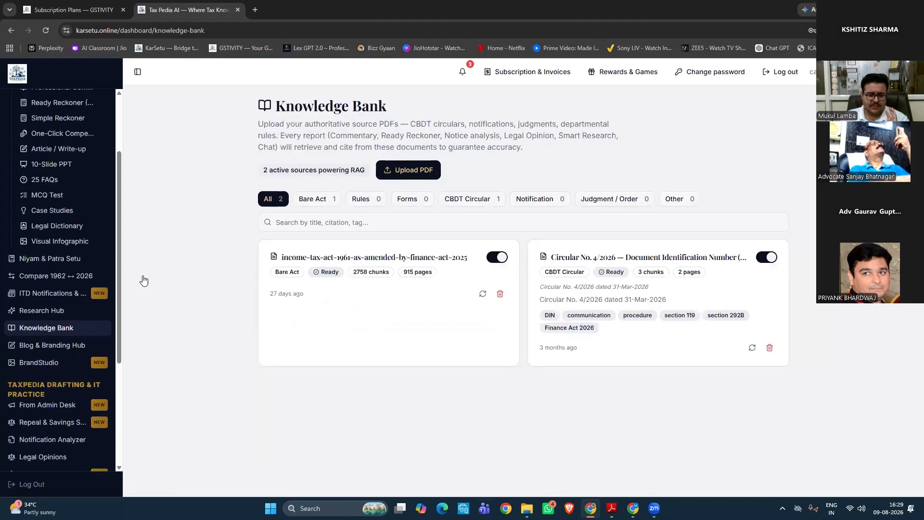
click(65, 295)
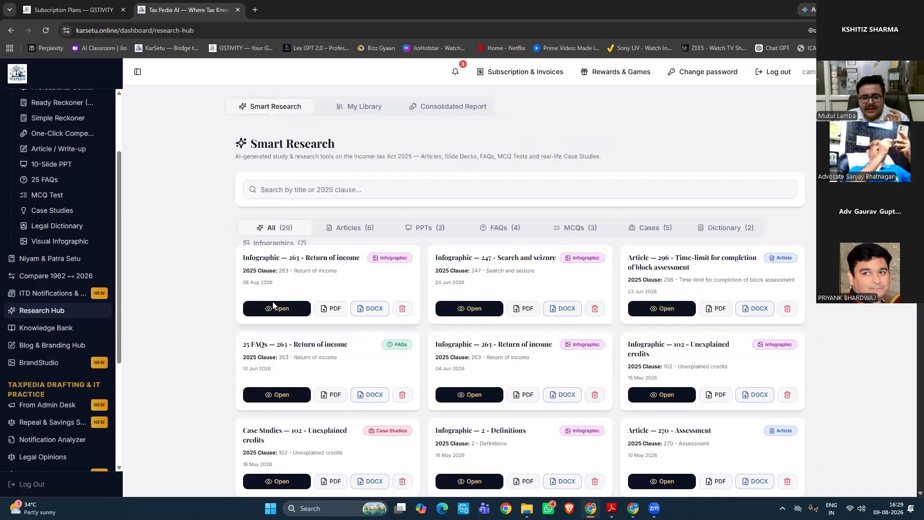
click(273, 307)
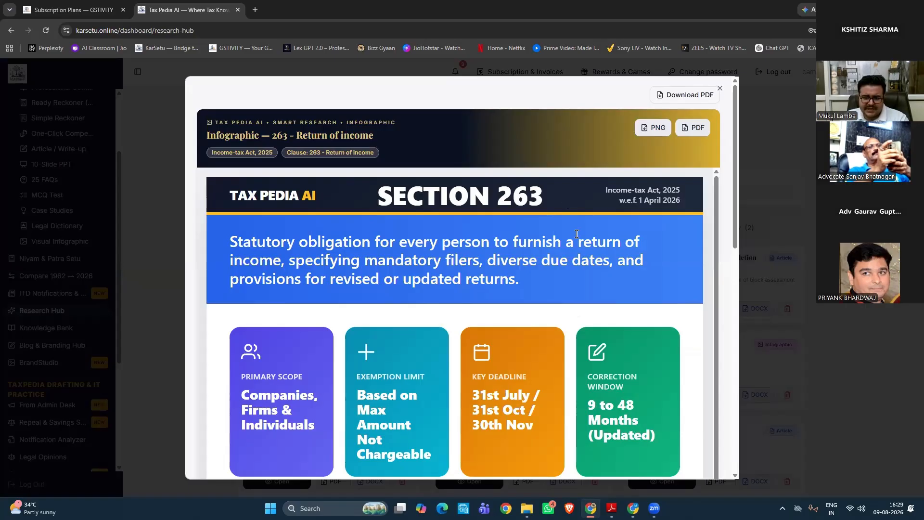
scroll(577, 233, down, 1)
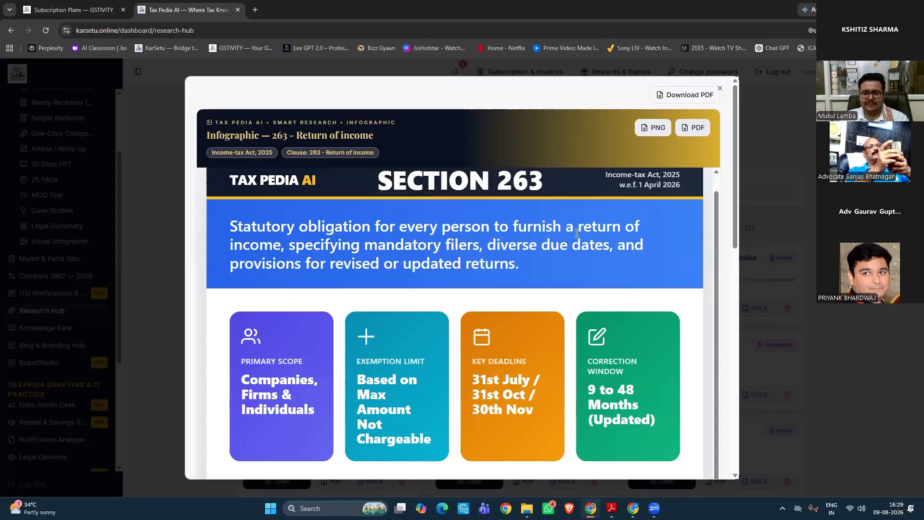
scroll(576, 233, down, 3)
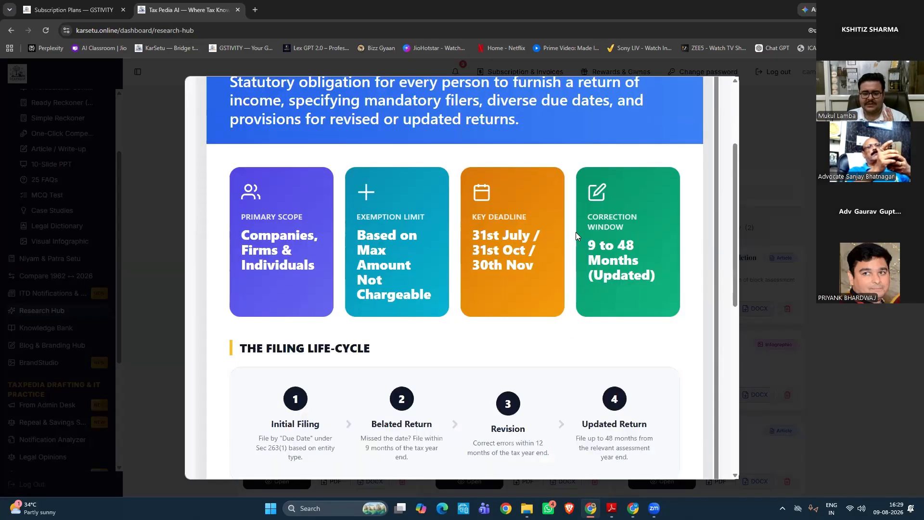
scroll(576, 232, down, 10)
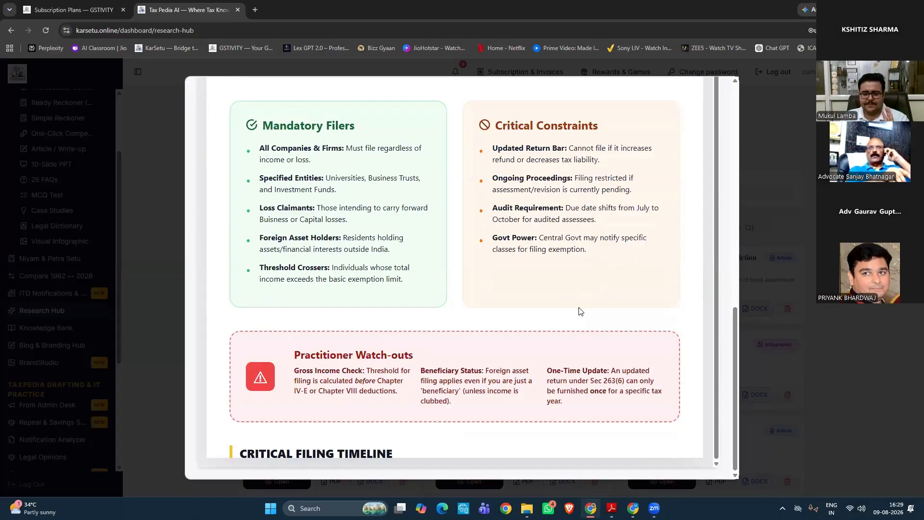
scroll(581, 311, up, 13)
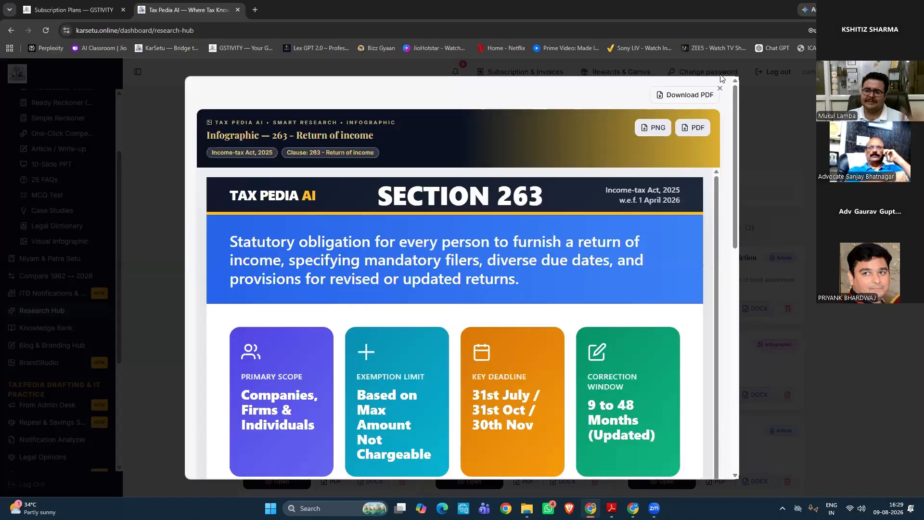
key(Escape)
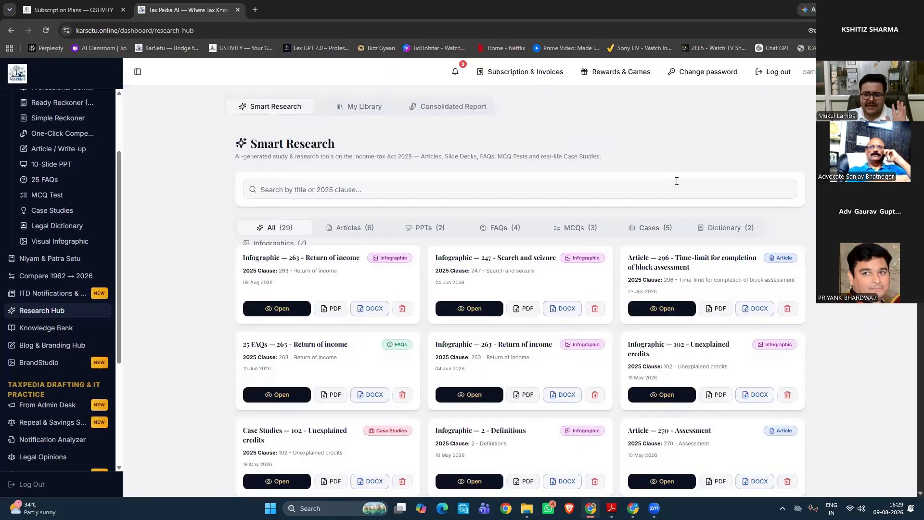
Browse the saved Smart Research items in Research Hub, including the FAQs, infographics, case studies and articles
scroll(509, 307, down, 1)
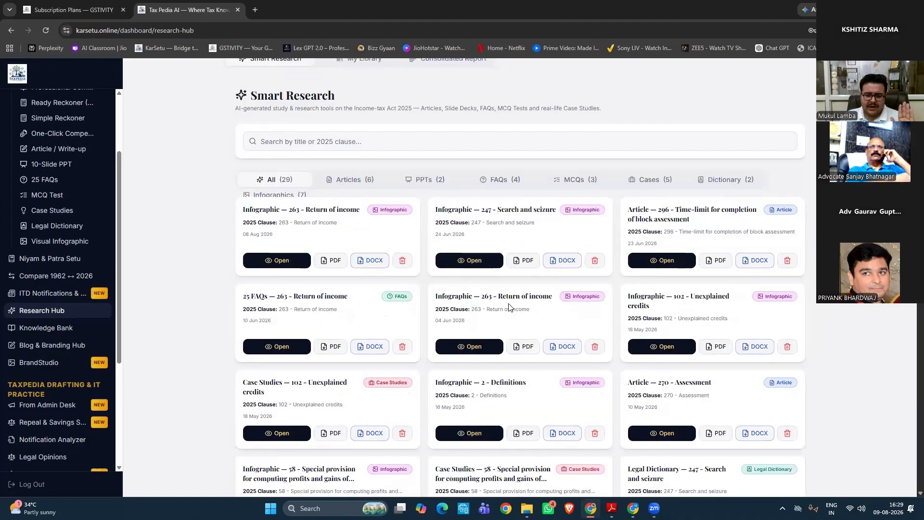
scroll(509, 308, down, 1)
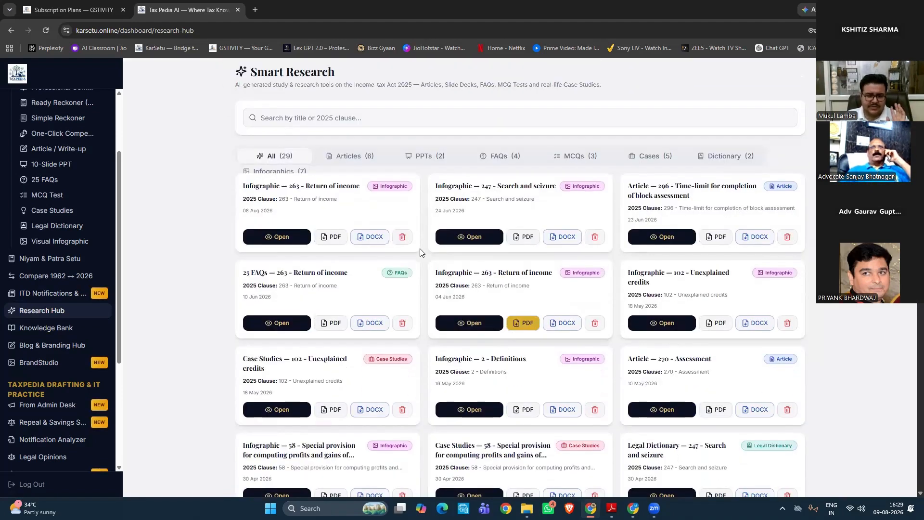
scroll(420, 249, up, 2)
scroll(419, 249, down, 5)
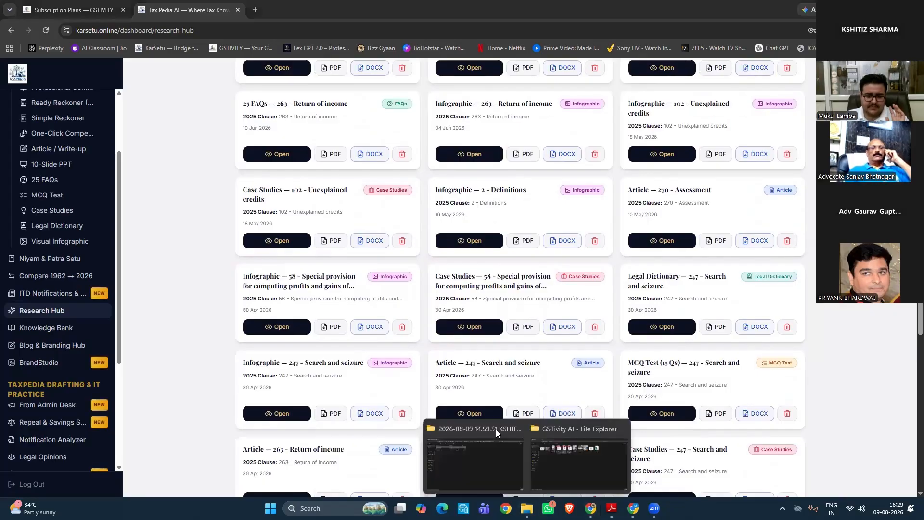
Switch to File Explorer, show the Kar Setu folder in Kar Setu AI Marketing Material with large icons, and select the Notice Analysis PDF
click(579, 461)
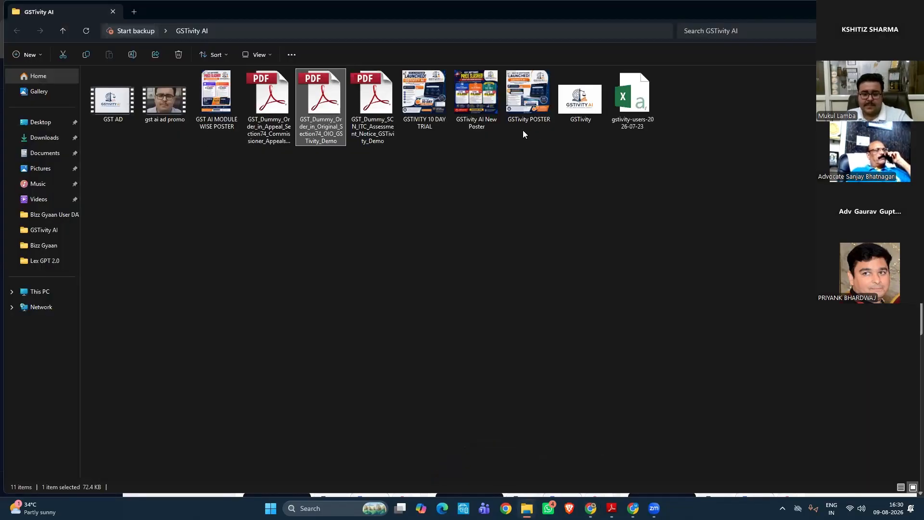
key(super+d)
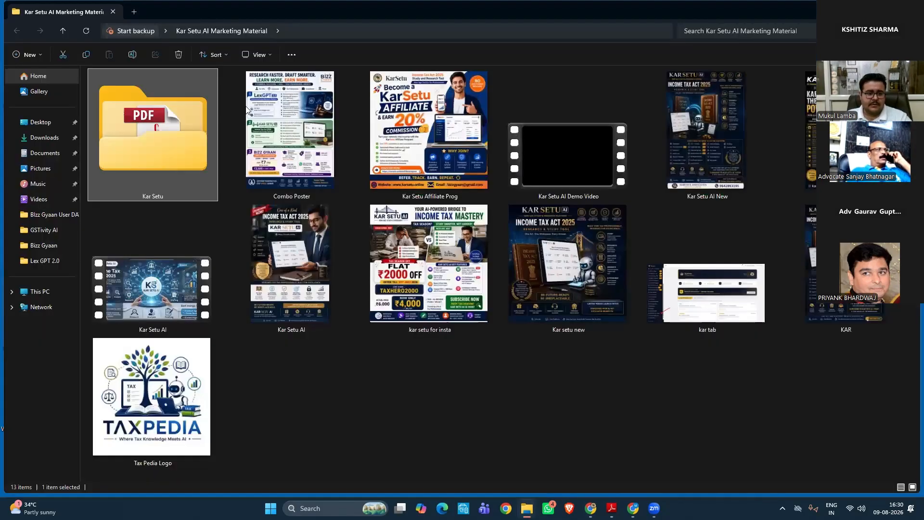
double_click(152, 134)
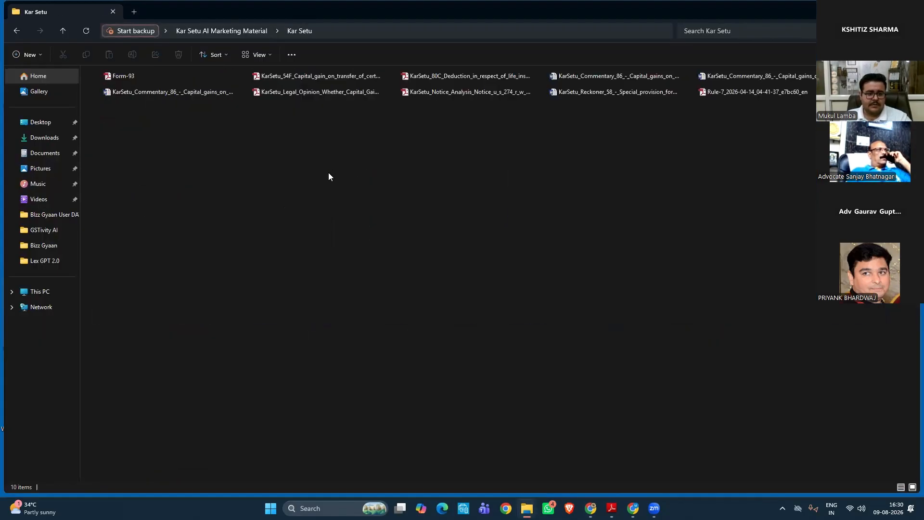
scroll(376, 234, up, 2)
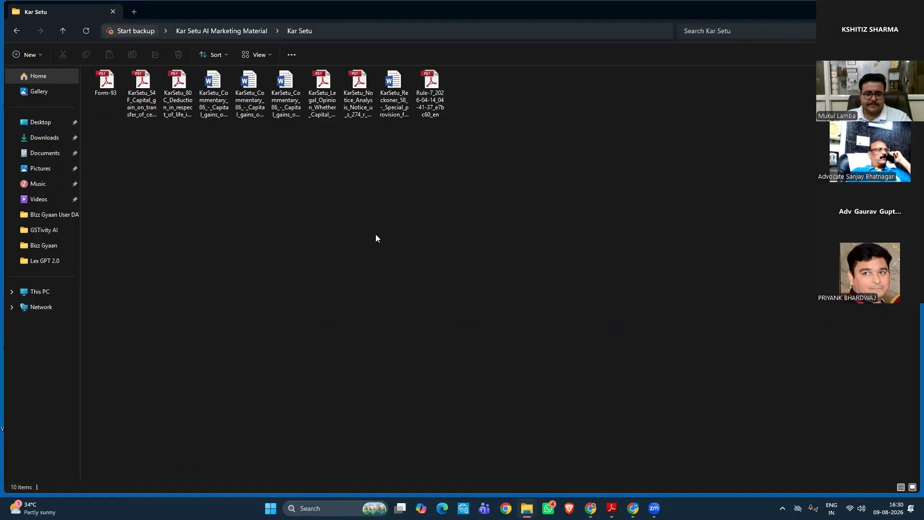
scroll(375, 234, up, 2)
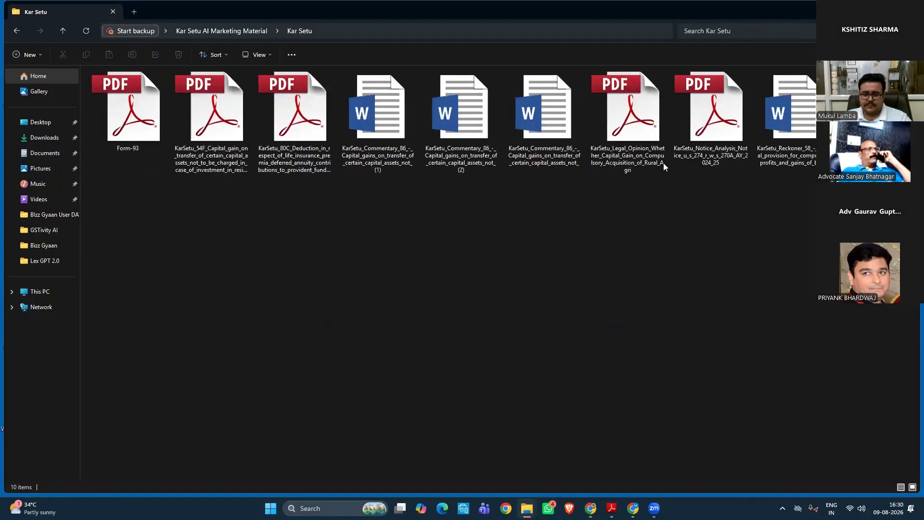
click(628, 130)
click(706, 132)
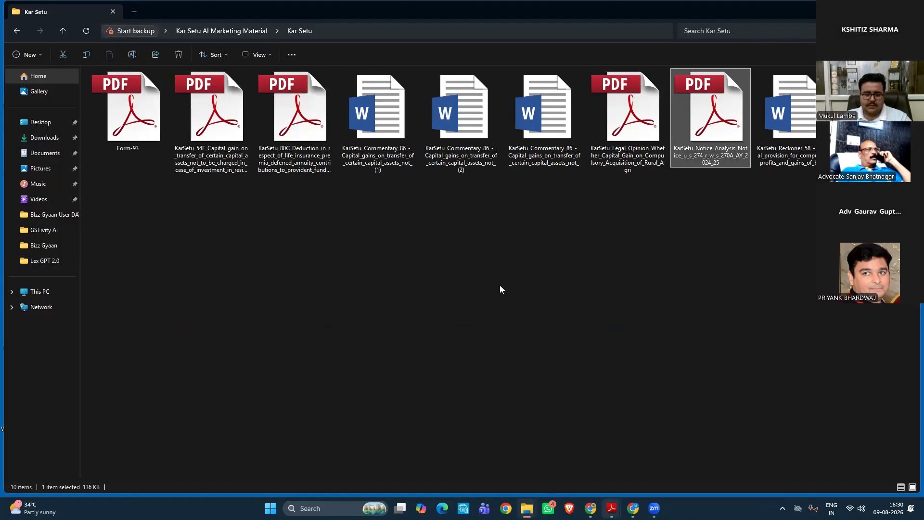
Switch back to Tax Pedia AI, search Section Setu for 139, load "139 - Return of income" and review both Acts' provisions side by side
click(590, 508)
scroll(500, 285, up, 5)
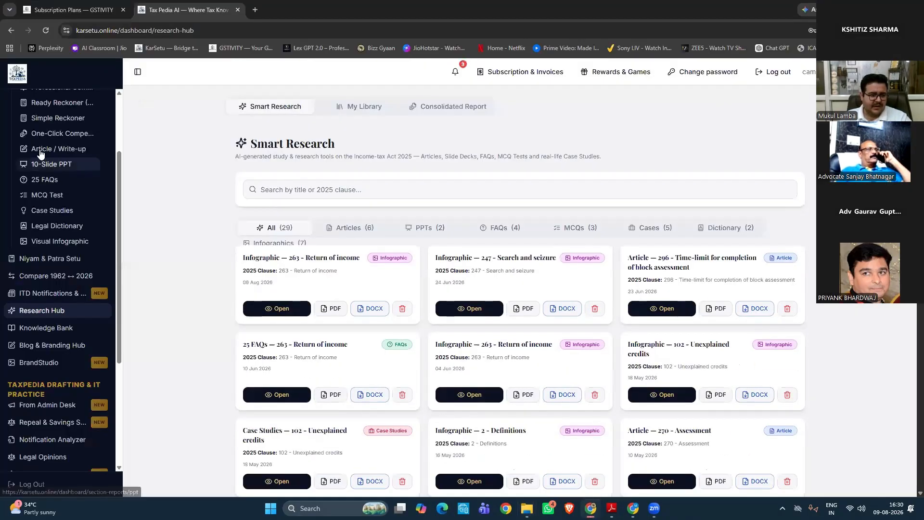
scroll(41, 154, up, 4)
click(67, 156)
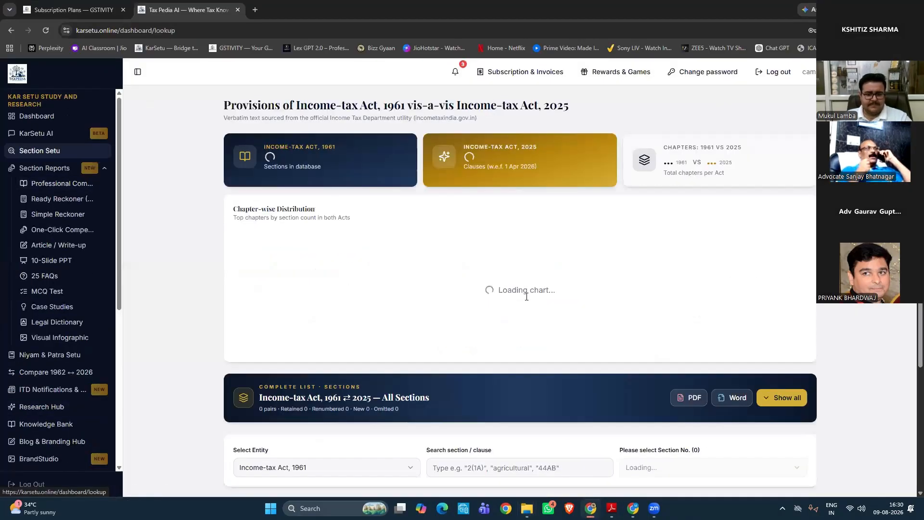
scroll(525, 295, down, 3)
scroll(498, 287, down, 1)
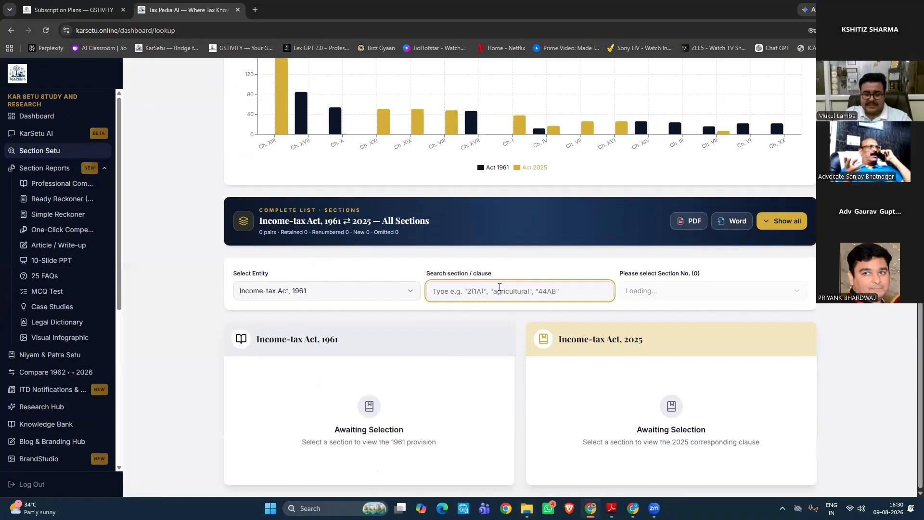
text(139)
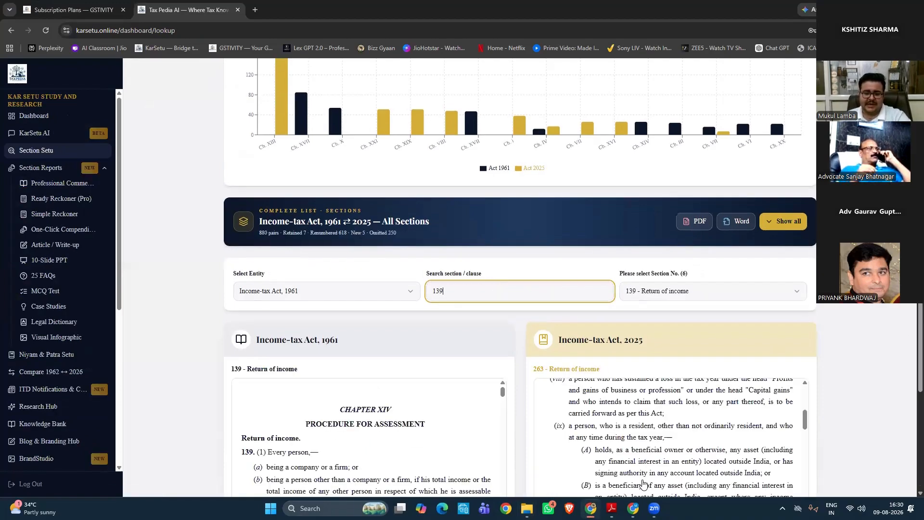
scroll(541, 474, down, 3)
click(543, 476)
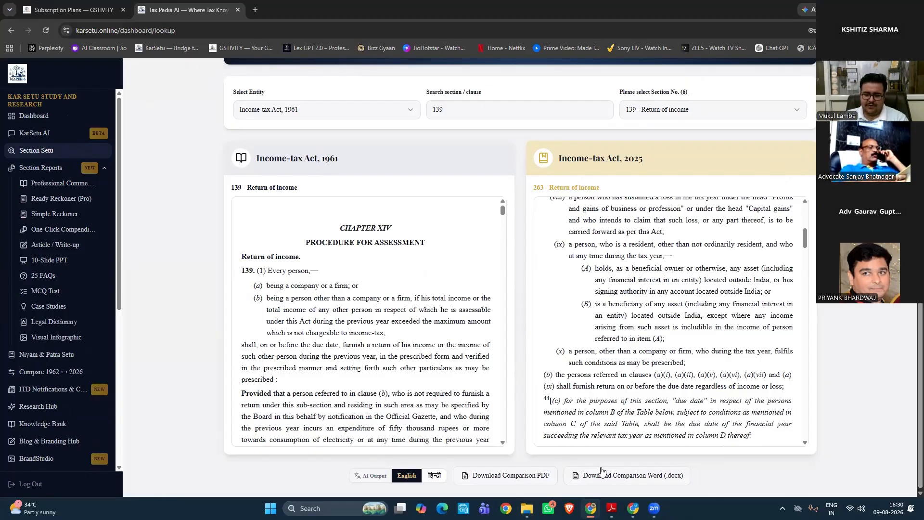
scroll(836, 413, up, 3)
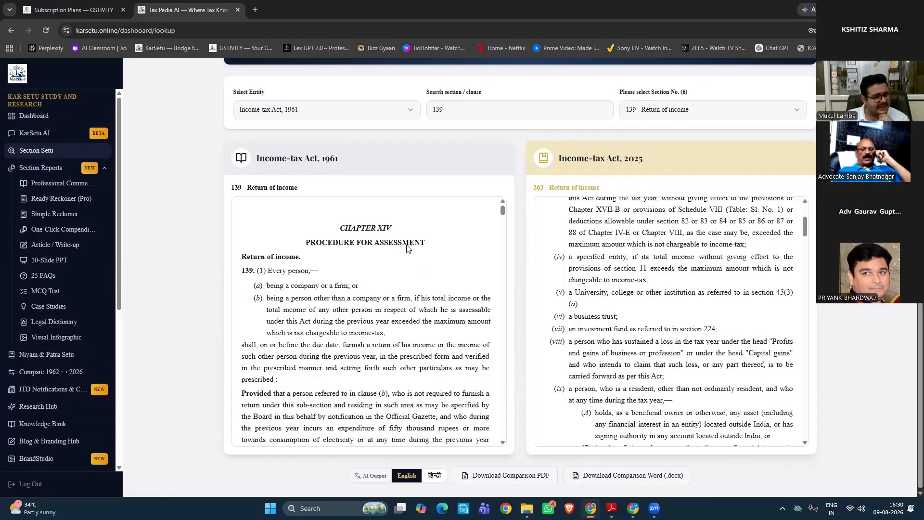
Show the Professional Commentary and One-Click Compendium report tools for section 139
click(79, 188)
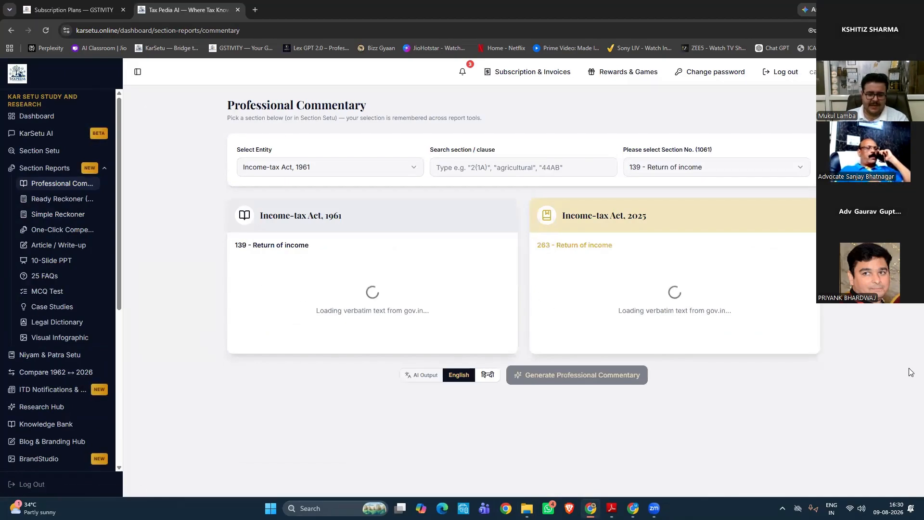
scroll(620, 474, down, 1)
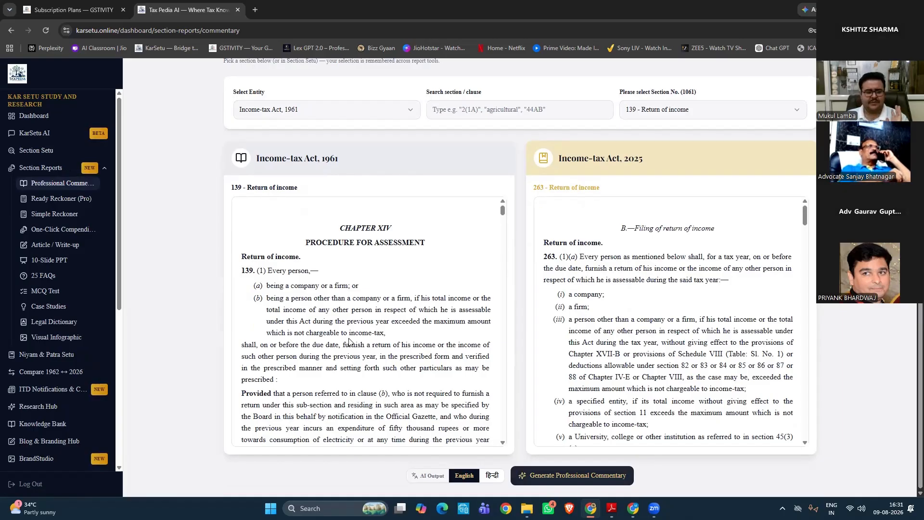
click(79, 233)
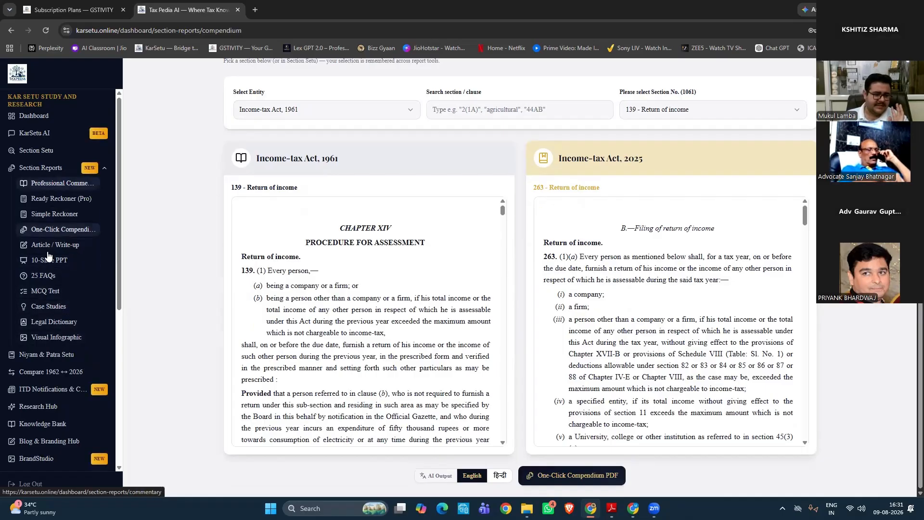
scroll(48, 354, down, 1)
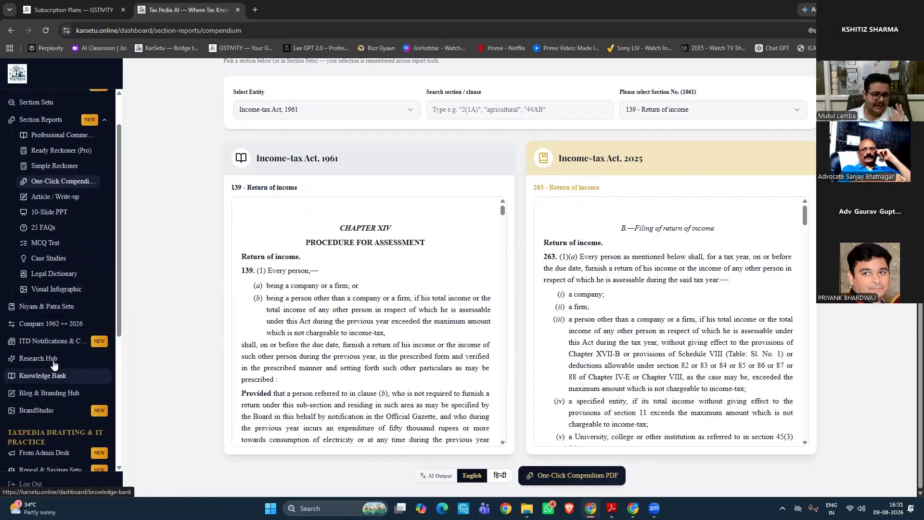
Return to Research Hub, check the Articles category, and look through the items listed under All
click(53, 364)
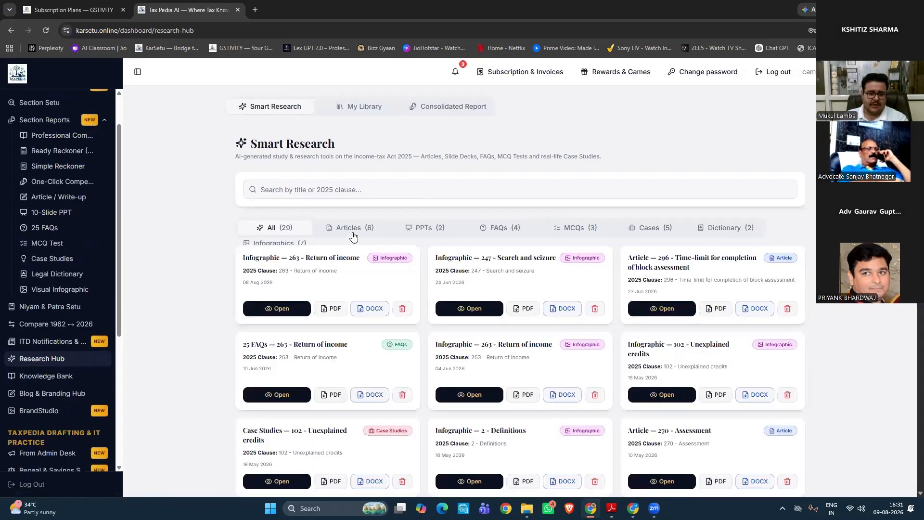
click(351, 233)
click(288, 230)
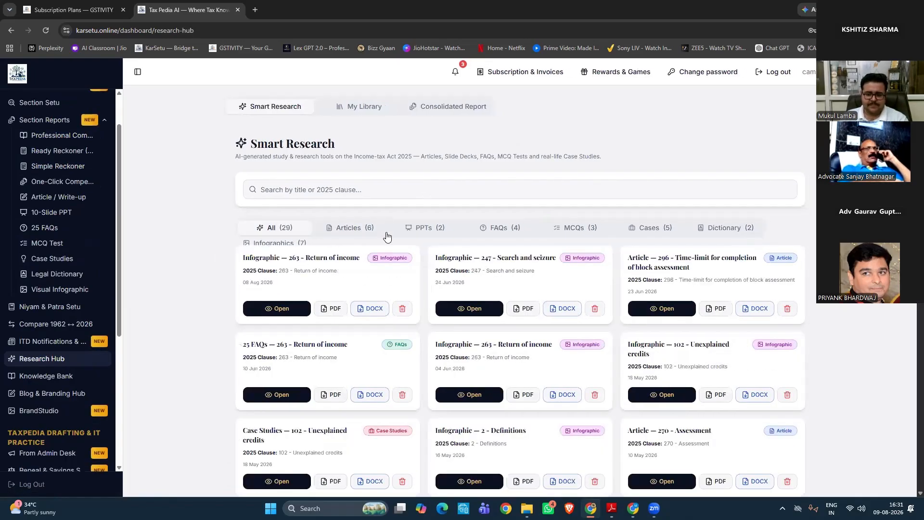
scroll(474, 253, down, 1)
scroll(656, 331, down, 1)
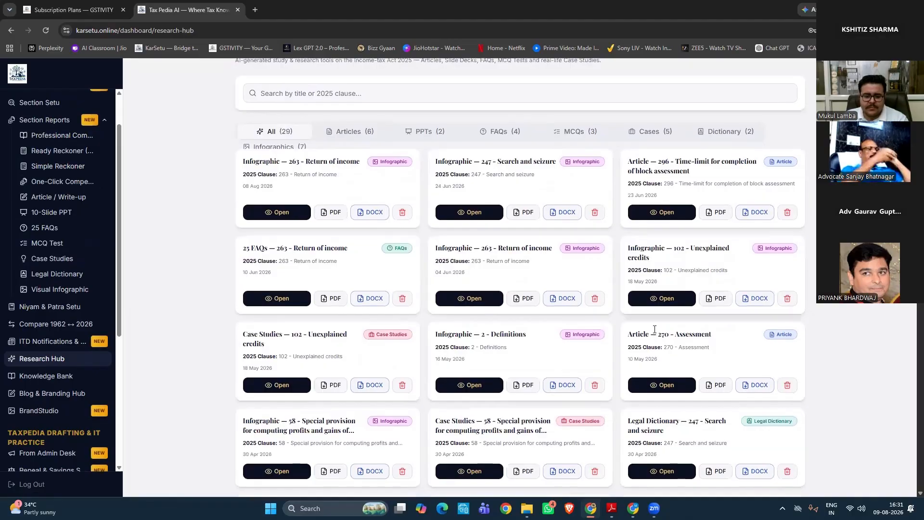
Open the Research Hub article on clause 63, Audit of accounts of certain persons carrying on business or profession, and download it as a PDF
scroll(655, 330, down, 5)
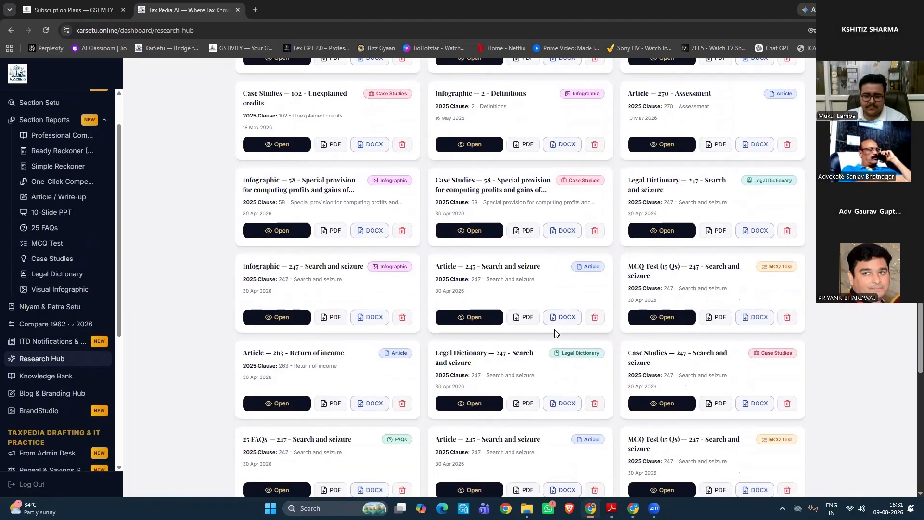
scroll(557, 333, down, 6)
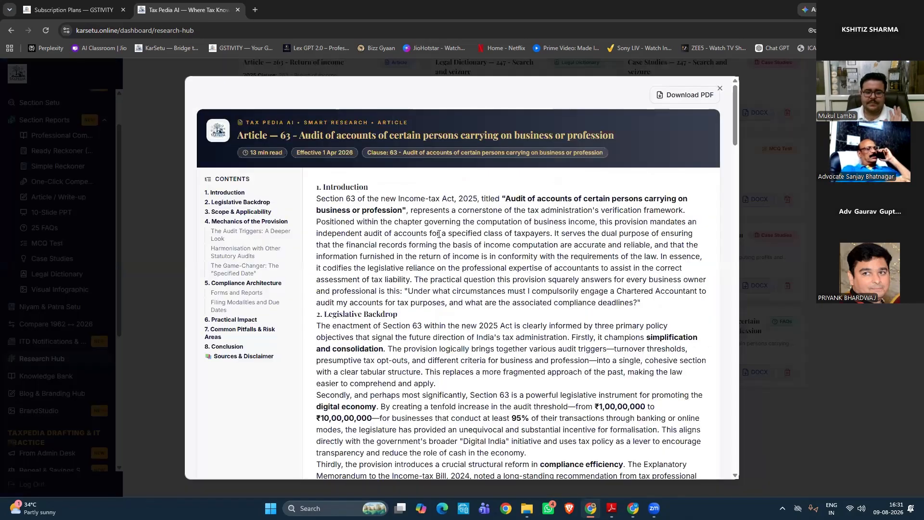
scroll(460, 242, down, 8)
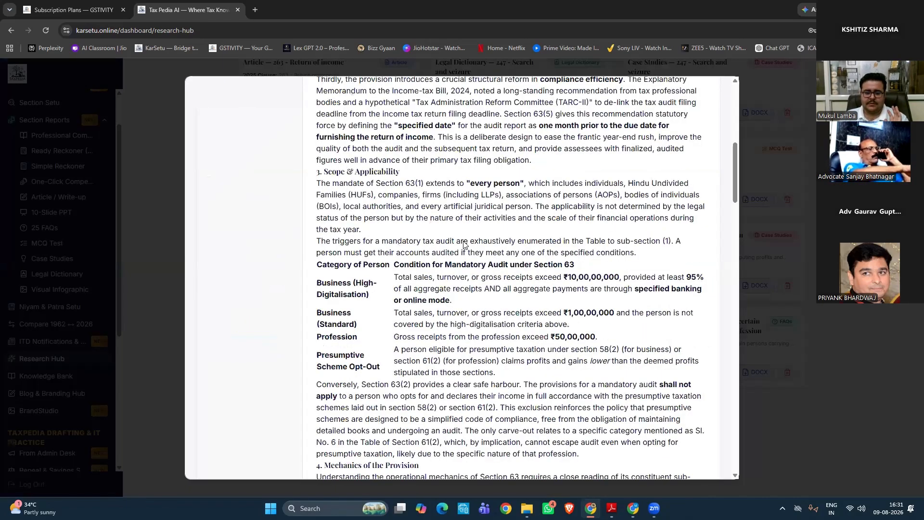
scroll(465, 246, down, 20)
scroll(466, 246, up, 20)
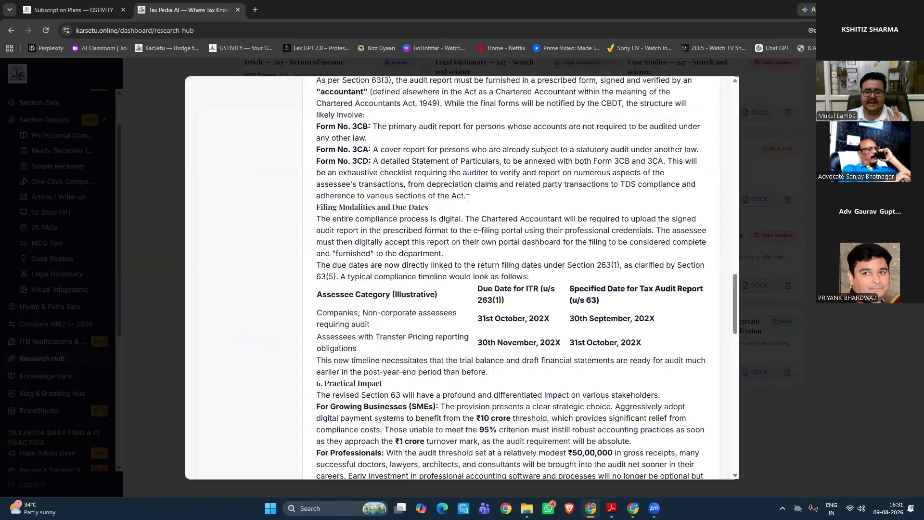
click(666, 97)
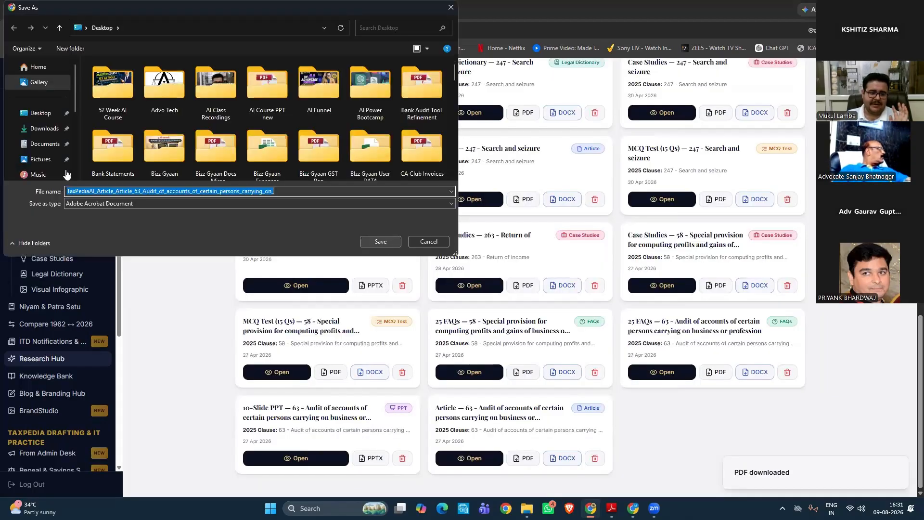
key(Return)
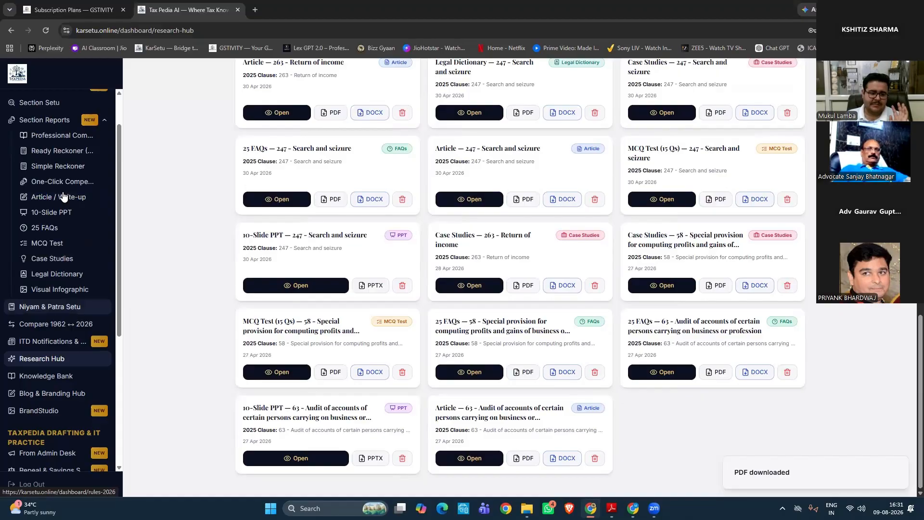
In Section Setu, choose Income-tax Act, 2025 as the entity and load section 63 - Tax audit
scroll(57, 155, up, 1)
click(58, 152)
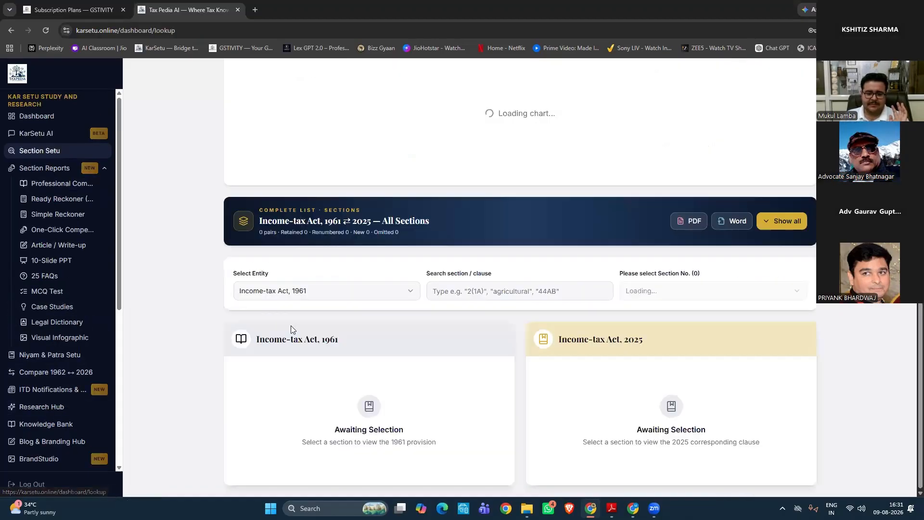
click(337, 291)
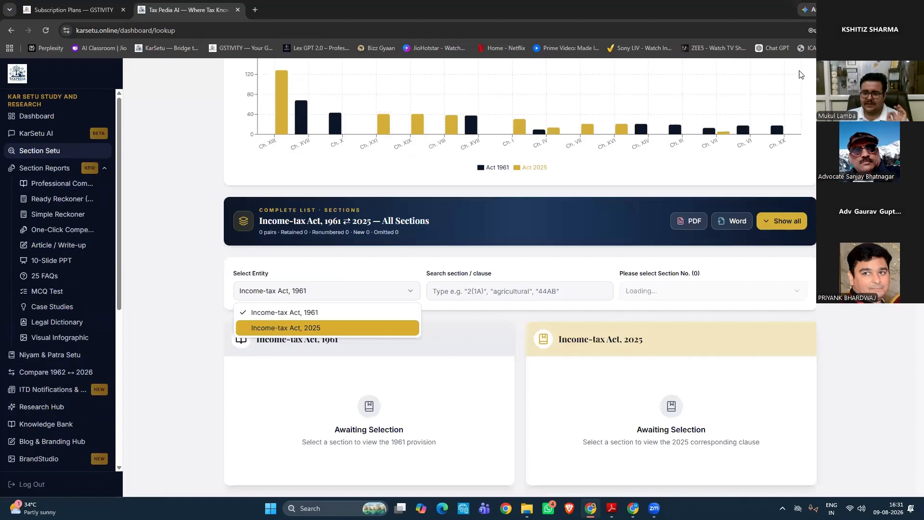
key(Return)
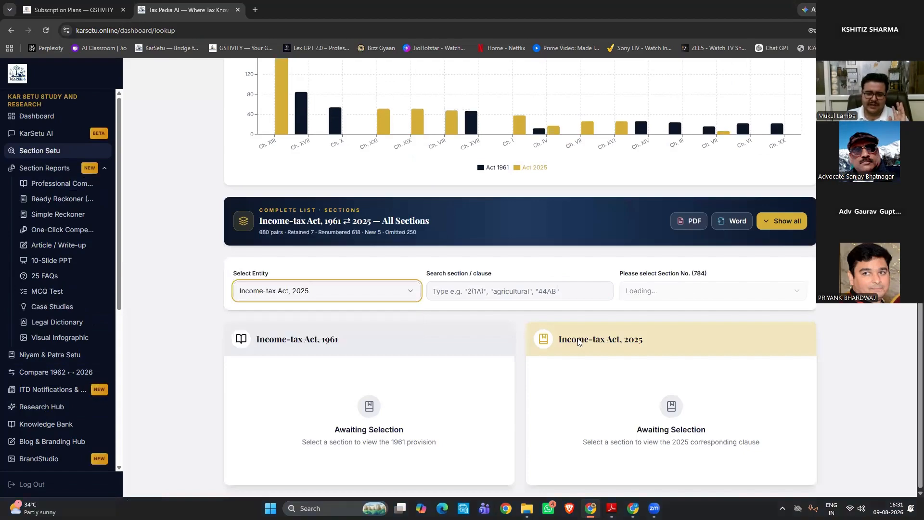
scroll(397, 351, down, 20)
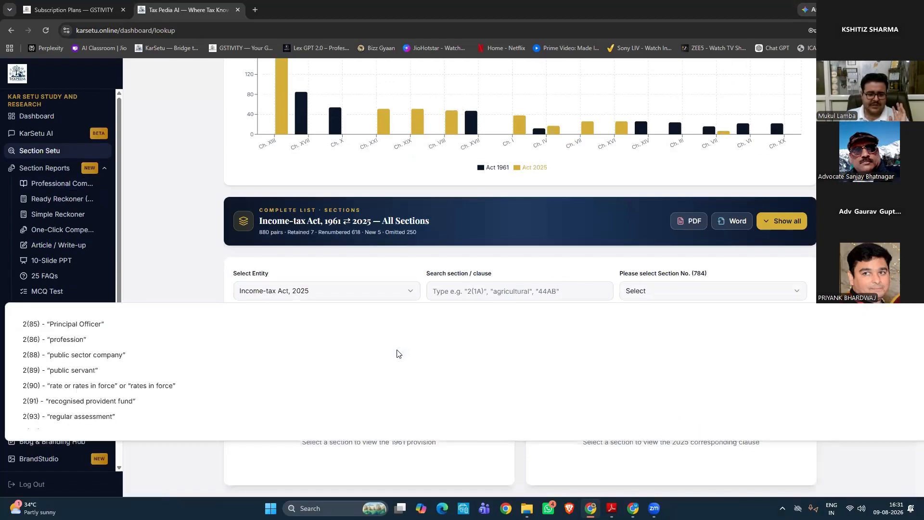
scroll(398, 354, down, 15)
scroll(332, 355, down, 10)
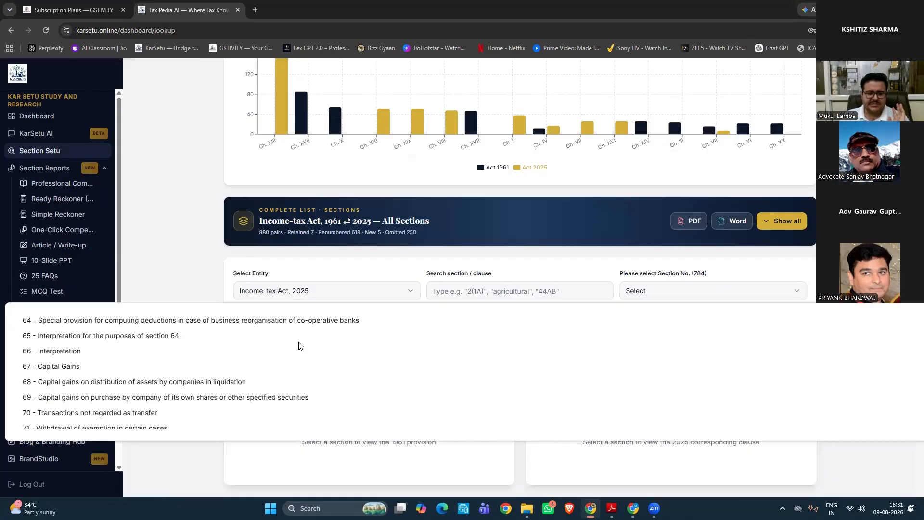
scroll(298, 345, up, 1)
click(299, 341)
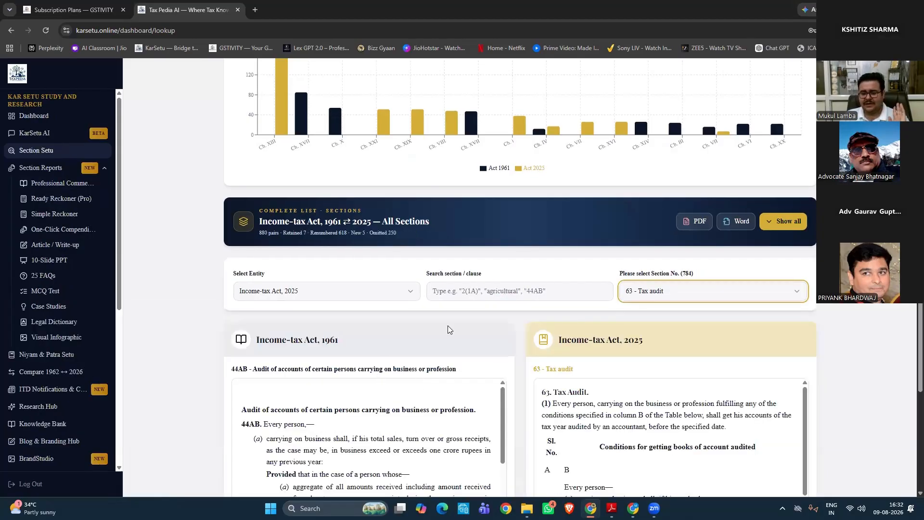
Compare section 44AB of the 1961 Act with section 63 of the 2025 Act and request the comparison as a PDF
scroll(566, 337, down, 1)
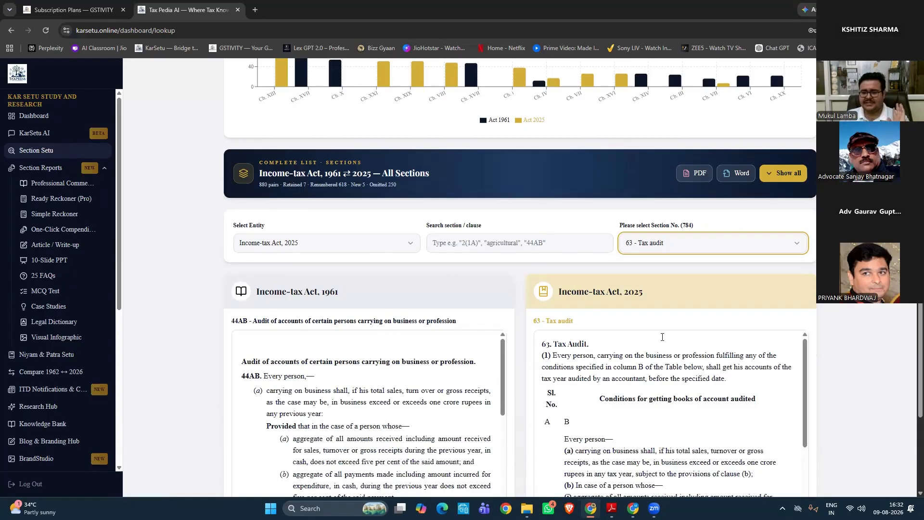
scroll(670, 336, down, 1)
scroll(852, 345, up, 1)
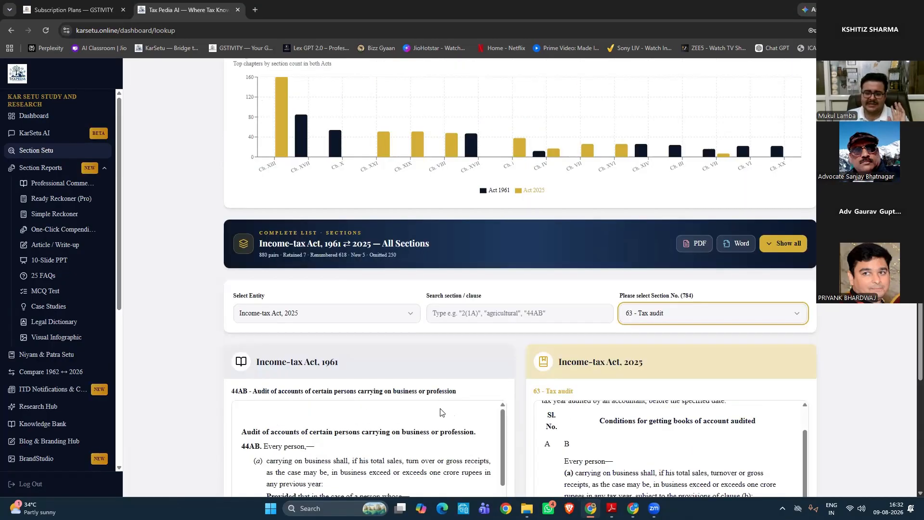
scroll(440, 412, down, 2)
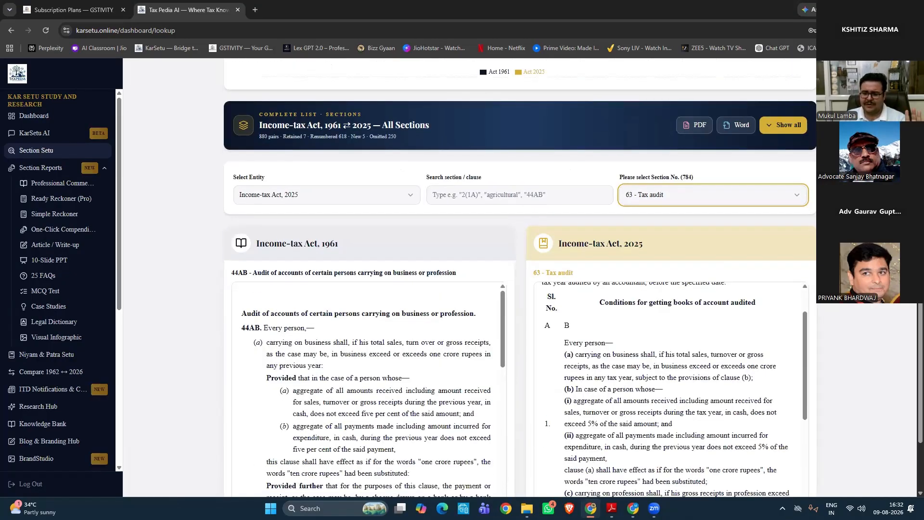
scroll(911, 447, down, 1)
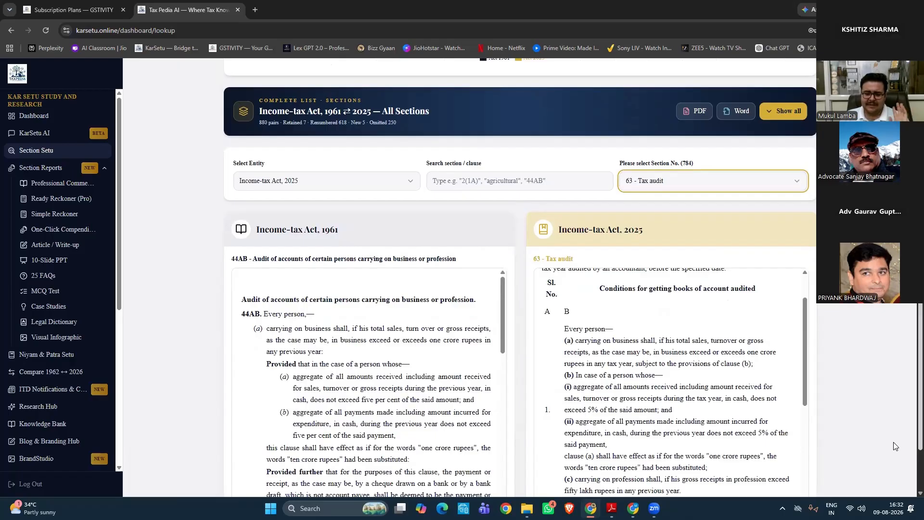
scroll(895, 447, down, 1)
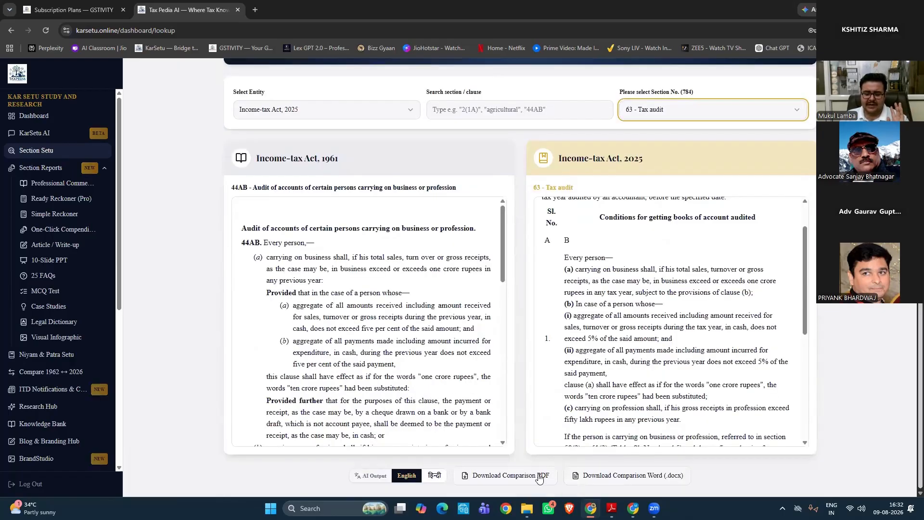
click(537, 477)
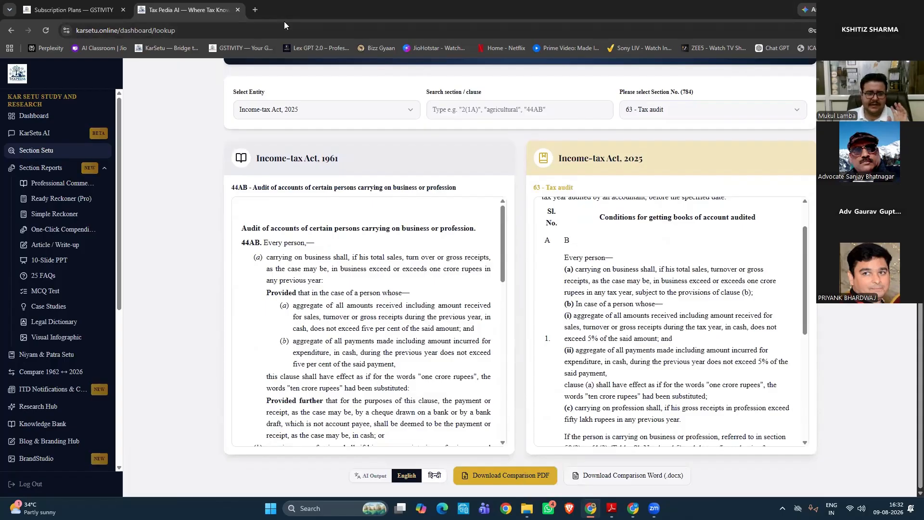
Open karsetu.online in a new tab, then save the PDF TaxPediaAI_139_Return_of_income to the Desktop and open it
click(256, 10)
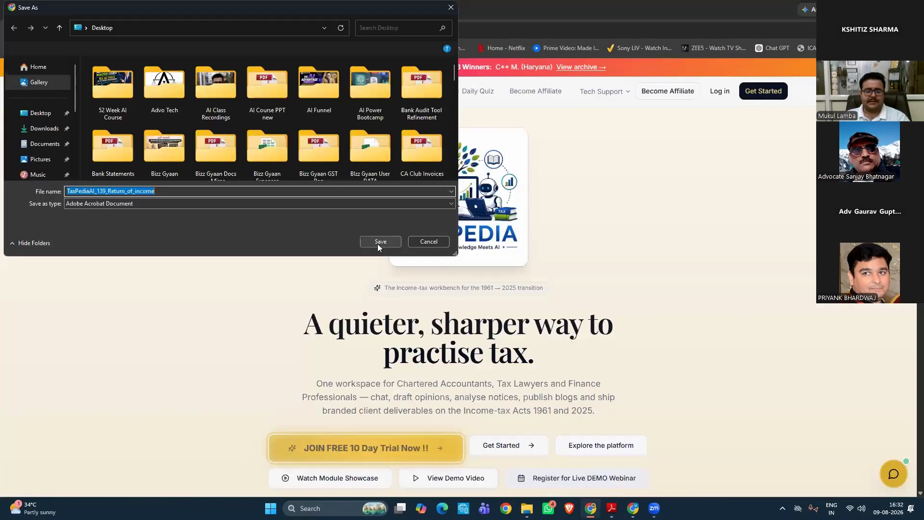
click(380, 241)
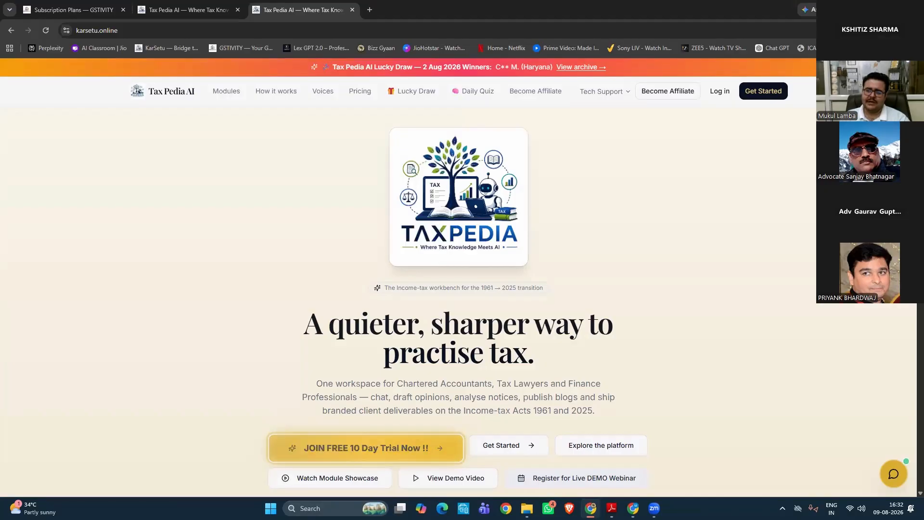
click(814, 78)
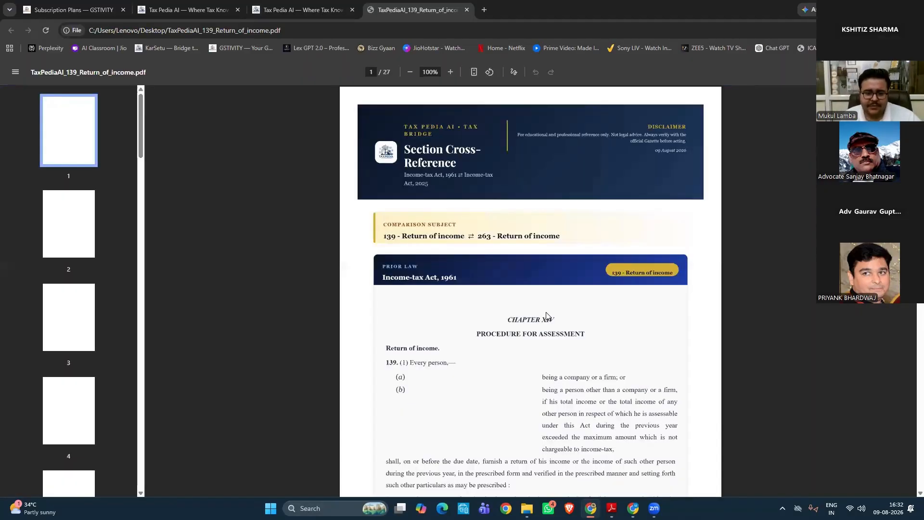
Look through the Section Cross-Reference PDF's header and its Income-tax Act, 1961 text of section 139, up to the 2025 Act part
scroll(547, 313, up, 1)
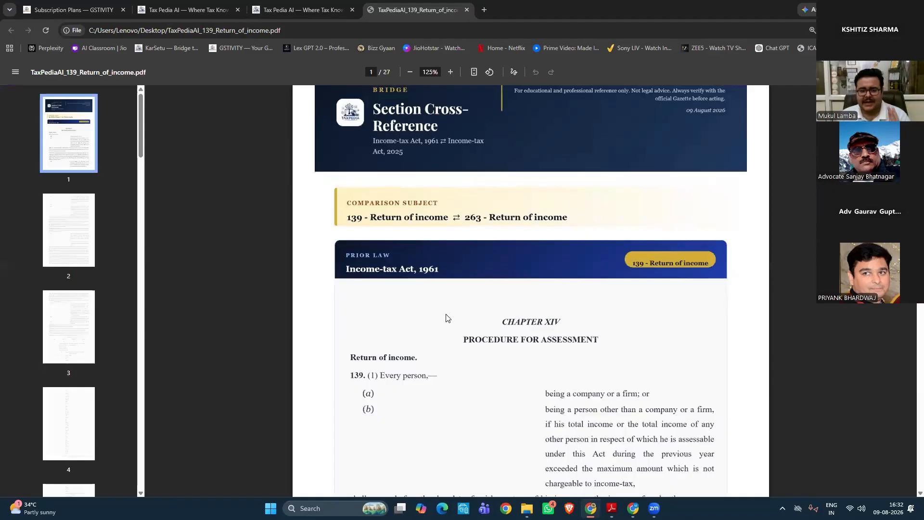
scroll(445, 317, up, 1)
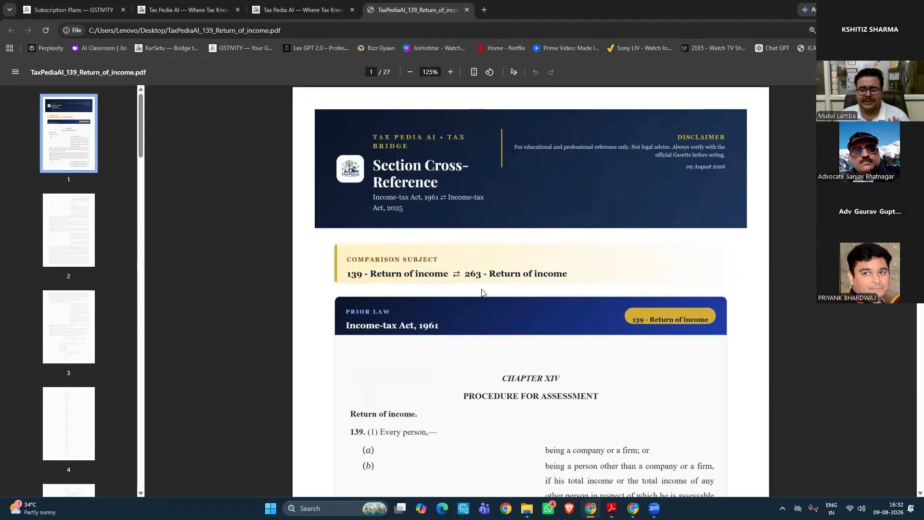
scroll(480, 294, down, 2)
scroll(481, 292, down, 10)
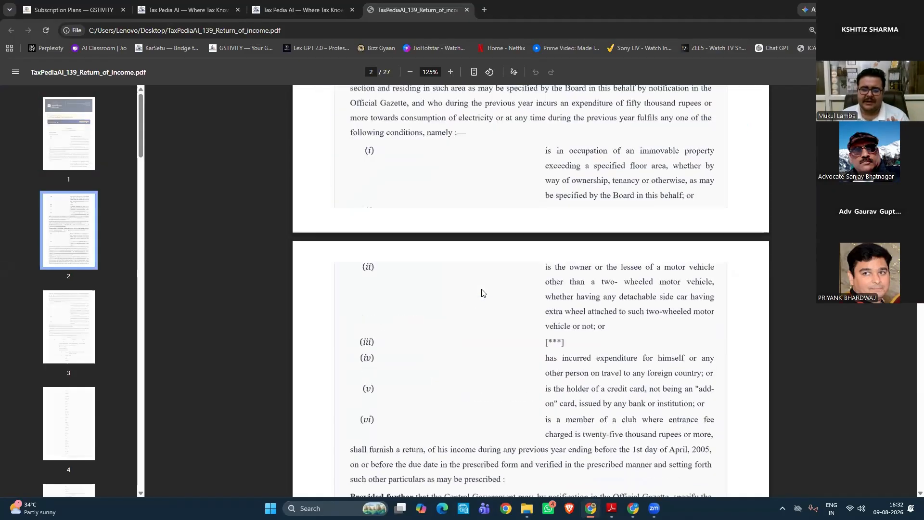
scroll(483, 292, up, 8)
scroll(513, 304, up, 3)
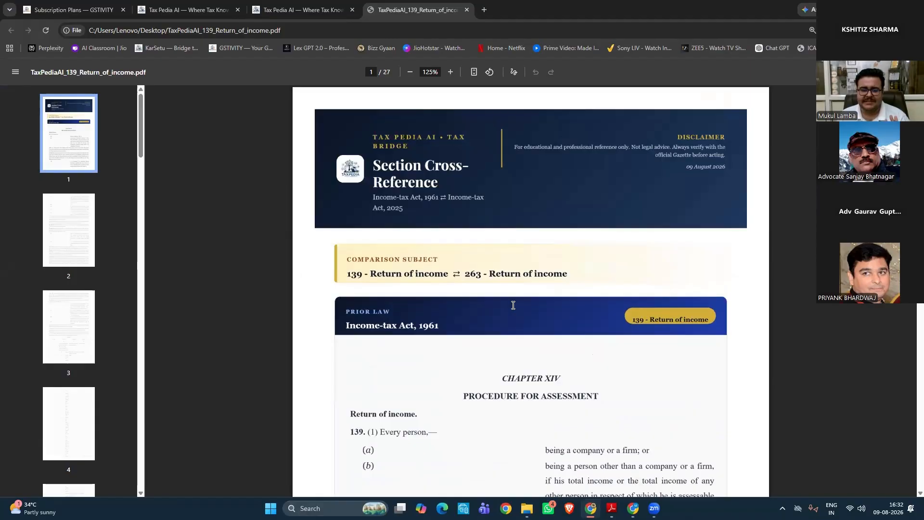
scroll(513, 305, down, 15)
scroll(513, 304, down, 8)
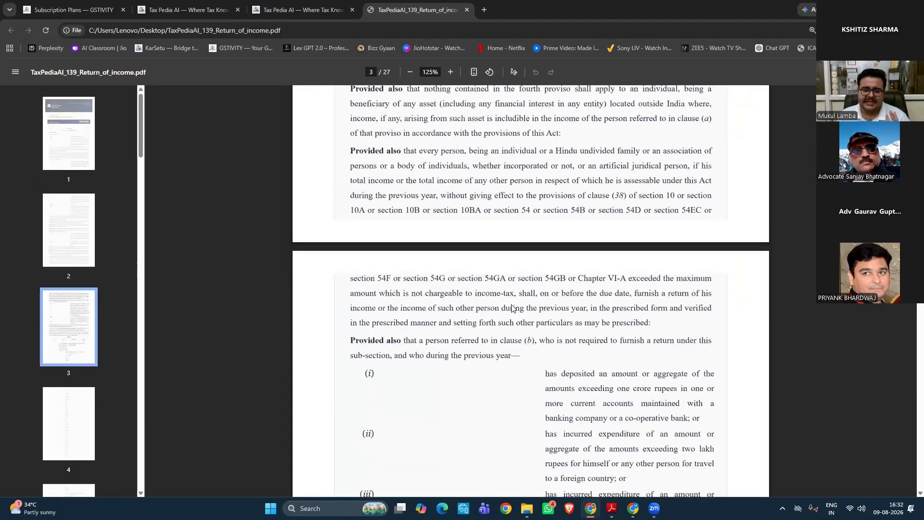
scroll(513, 308, down, 10)
scroll(511, 310, down, 20)
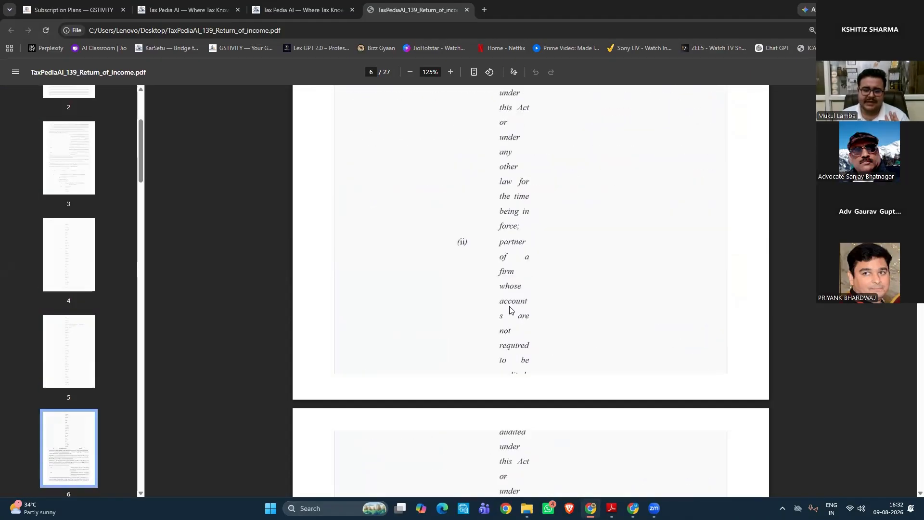
scroll(511, 309, down, 15)
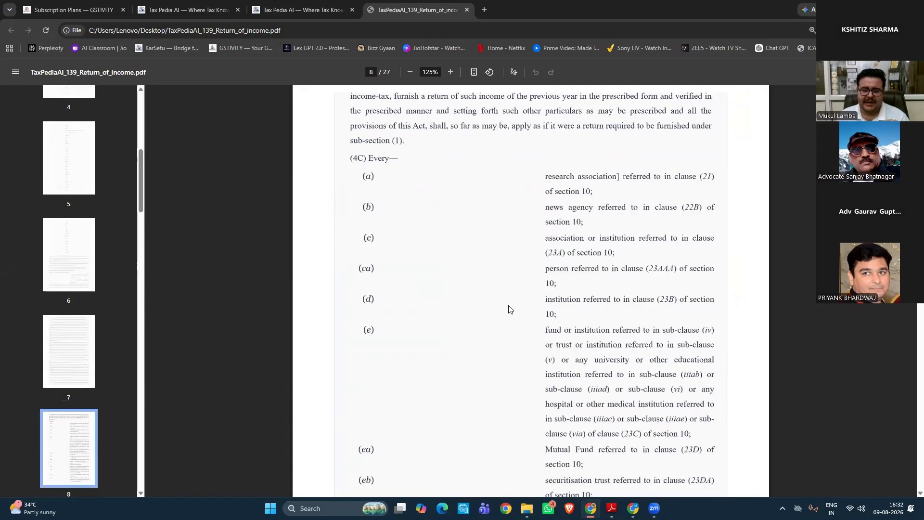
scroll(511, 309, down, 15)
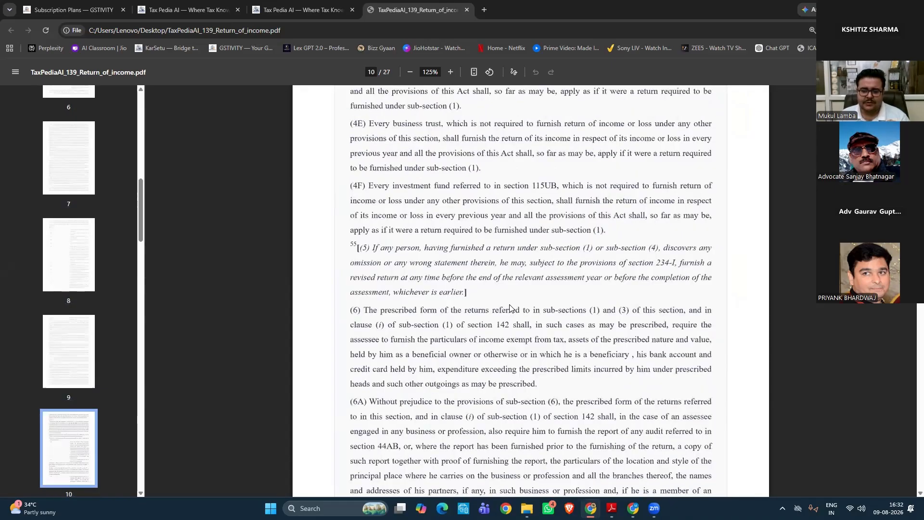
scroll(511, 309, down, 15)
scroll(510, 309, down, 8)
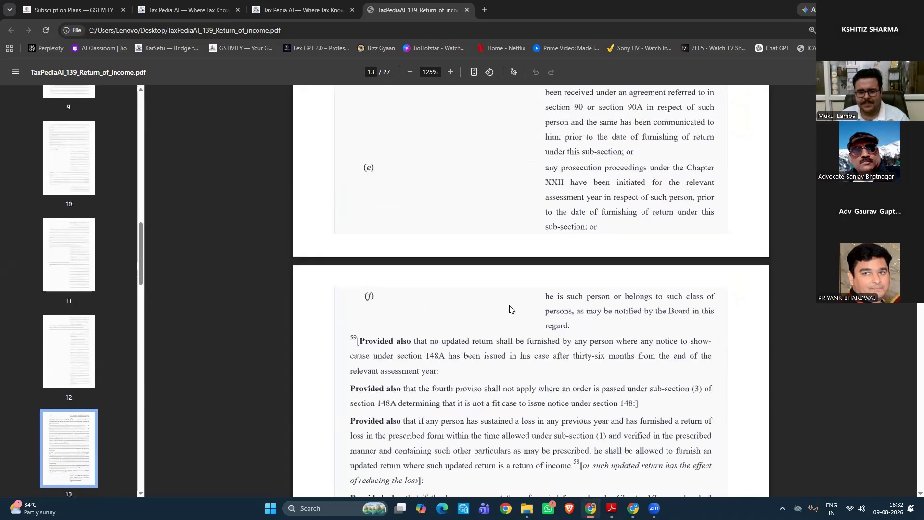
scroll(510, 309, down, 8)
scroll(511, 309, down, 8)
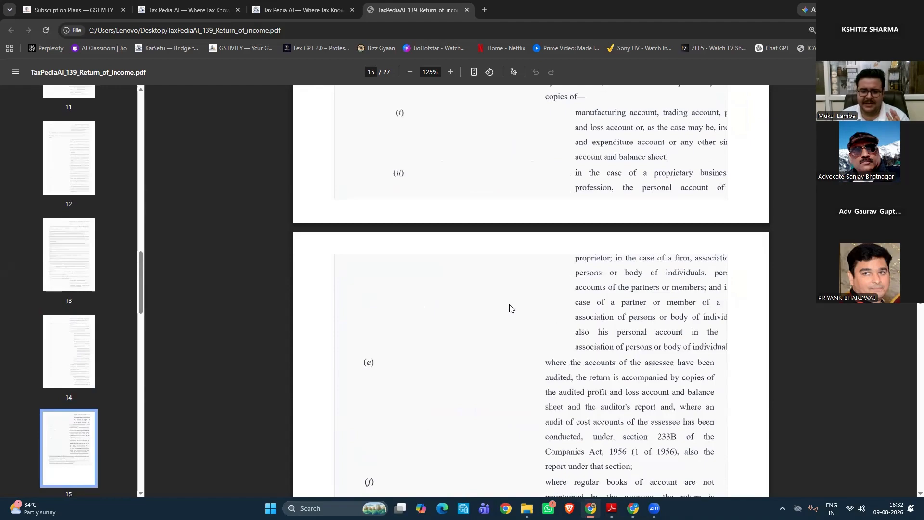
scroll(510, 309, down, 10)
scroll(532, 390, down, 2)
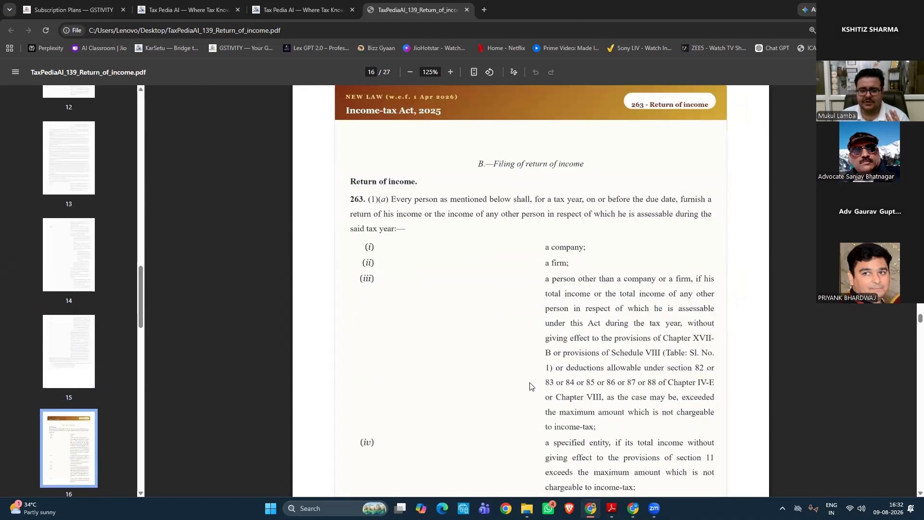
Look through the Income-tax Act, 2025 text of section 263 in the PDF, up to the Comparative Analysis Report
scroll(530, 383, down, 15)
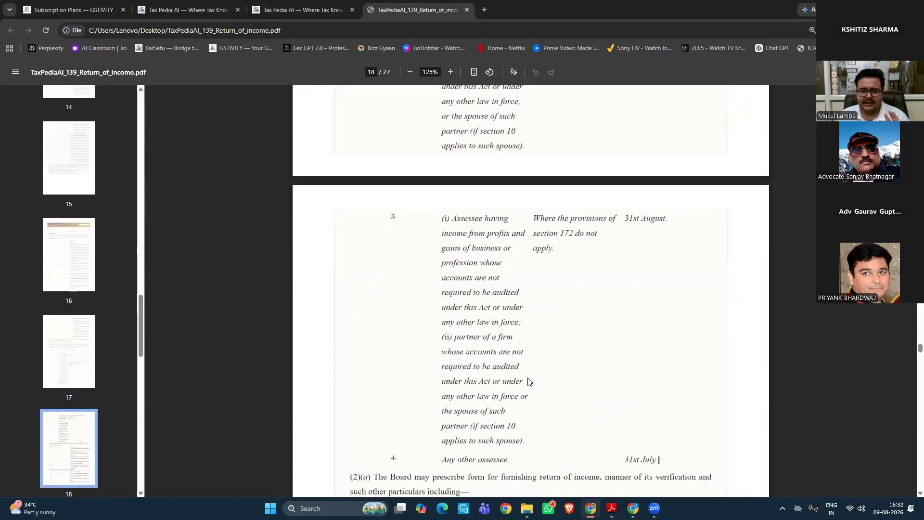
scroll(529, 382, down, 20)
scroll(529, 382, down, 8)
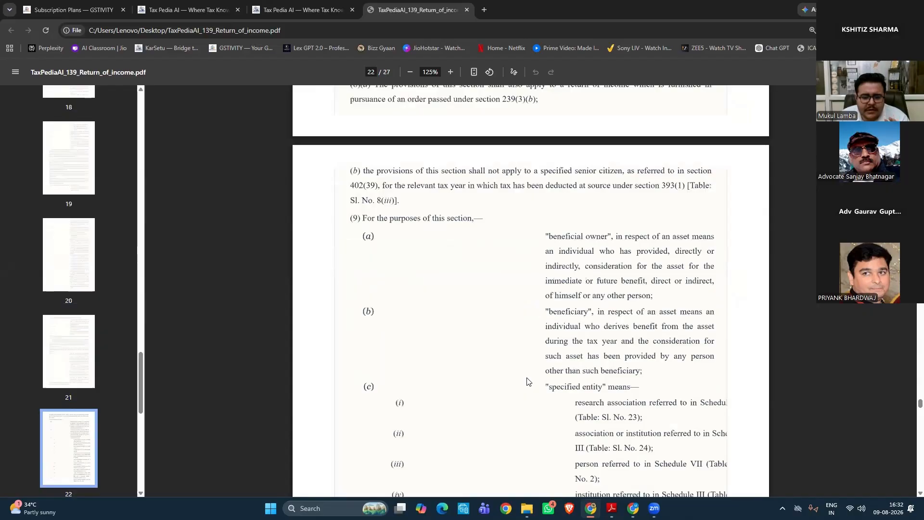
scroll(528, 382, down, 7)
scroll(527, 381, down, 15)
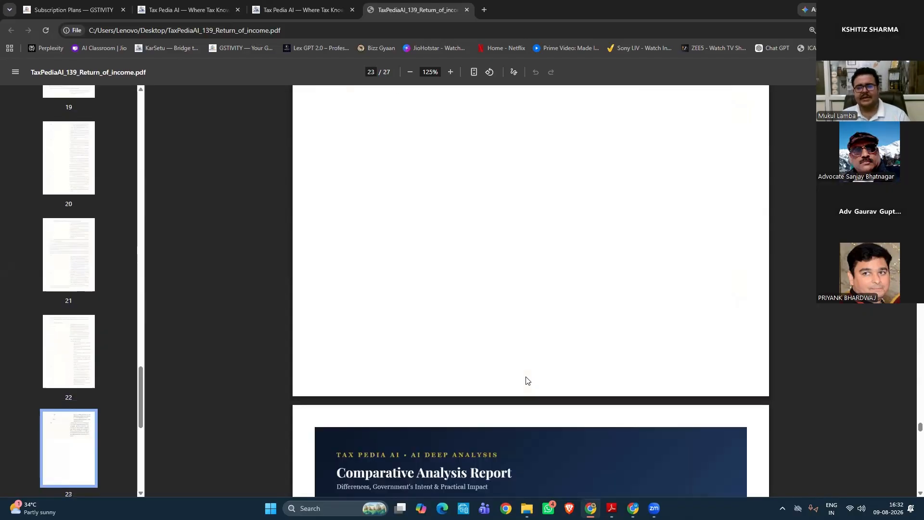
Look through the Comparative Analysis Report's executive summary, side-by-side comparison table and verbatim textual differences between sections 139 and 263
scroll(526, 380, down, 7)
scroll(519, 207, up, 1)
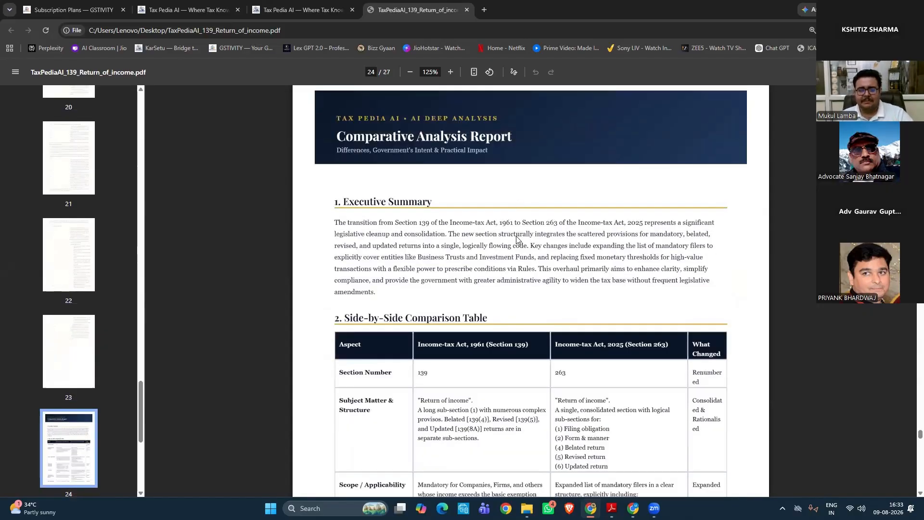
scroll(517, 238, up, 2)
scroll(516, 238, up, 1)
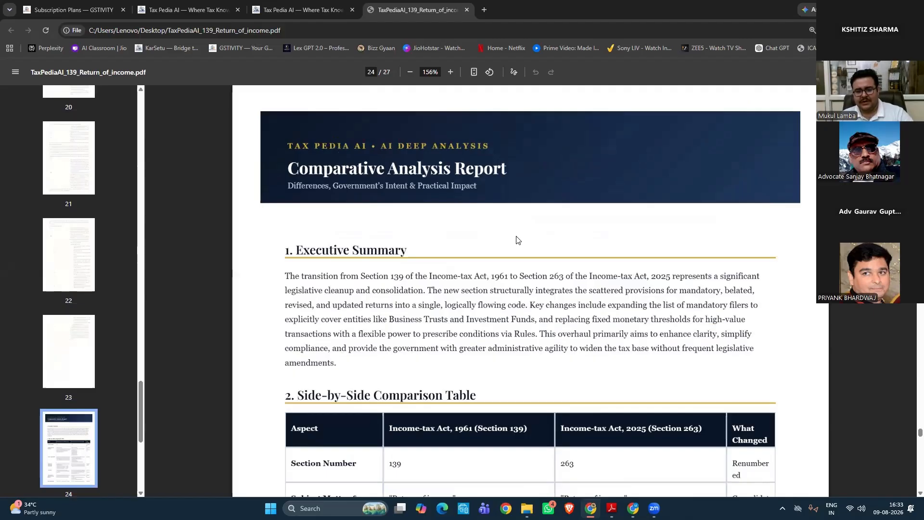
scroll(455, 308, down, 1)
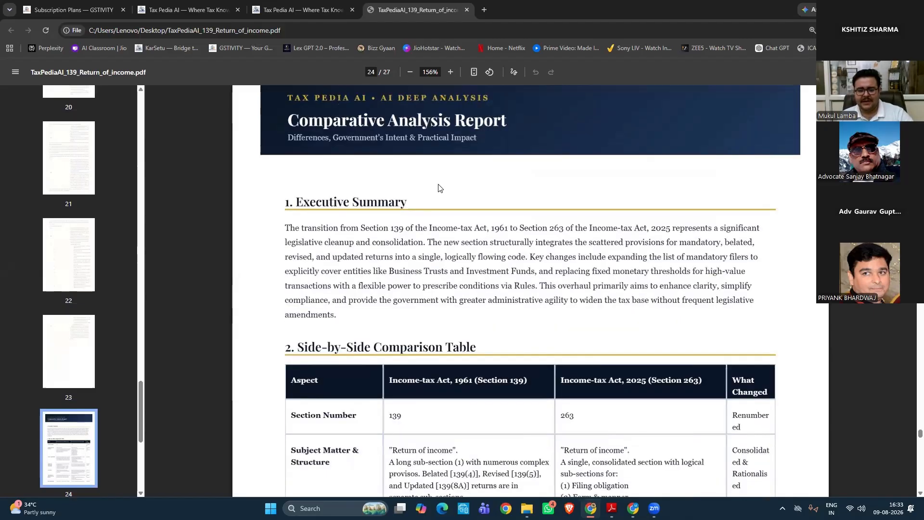
scroll(621, 337, down, 2)
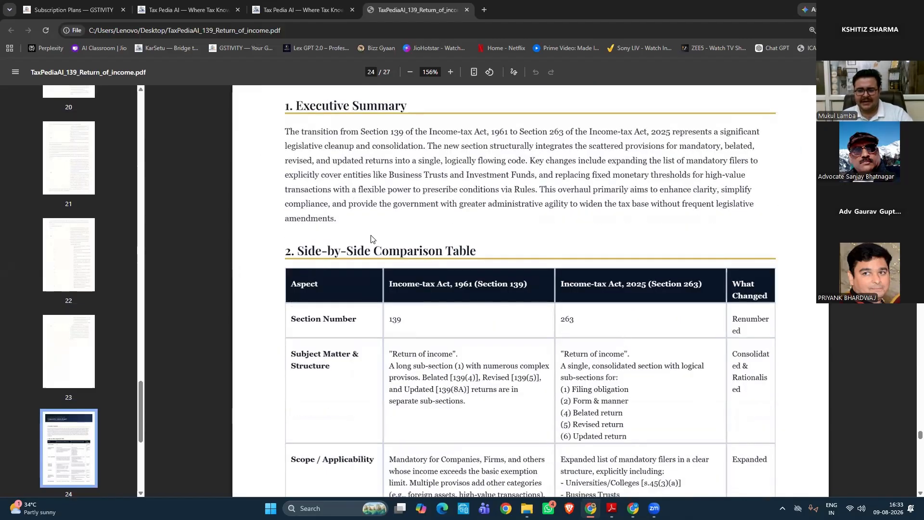
scroll(578, 213, down, 3)
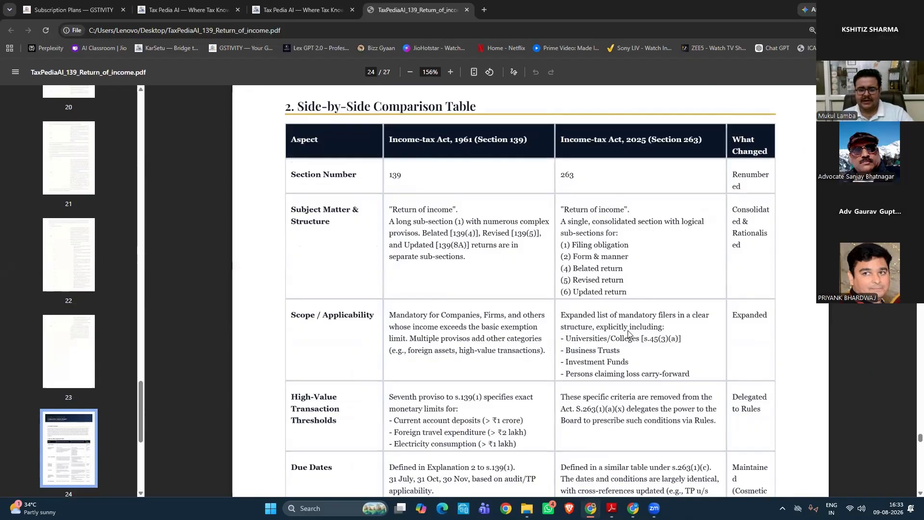
scroll(597, 336, down, 10)
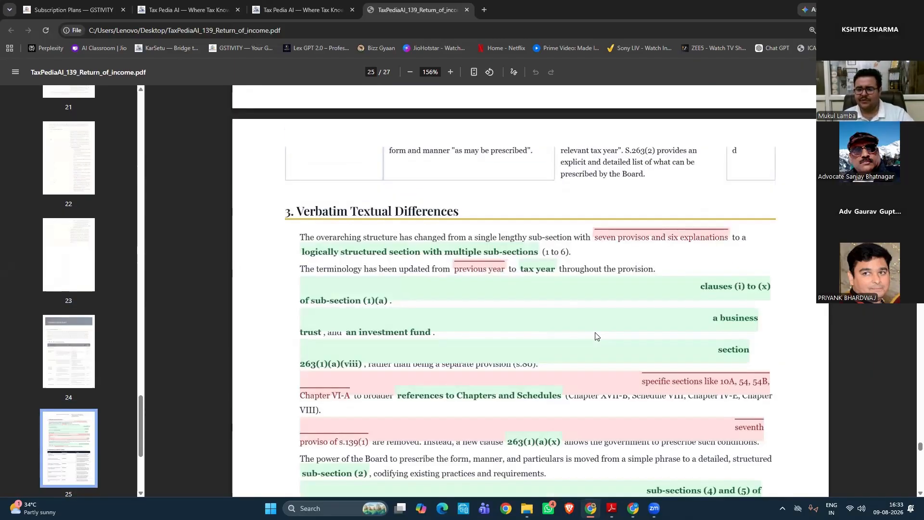
scroll(595, 334, down, 1)
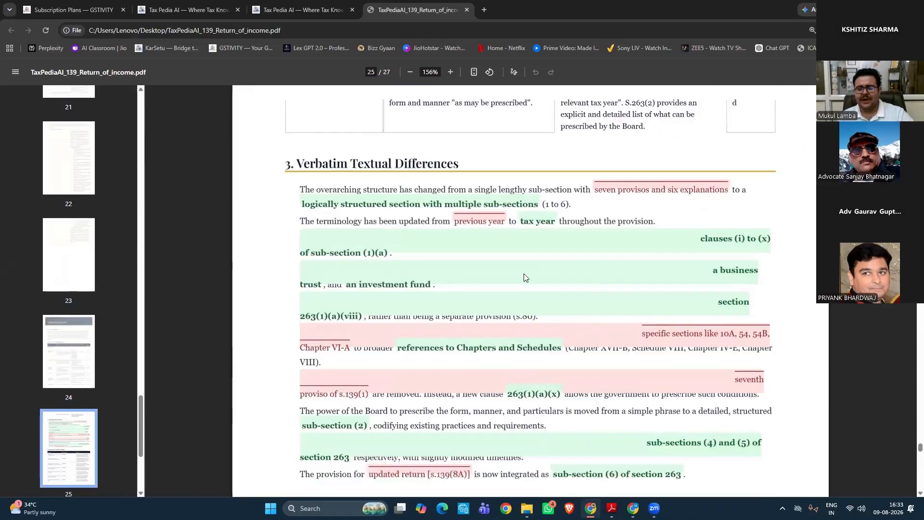
scroll(524, 277, down, 1)
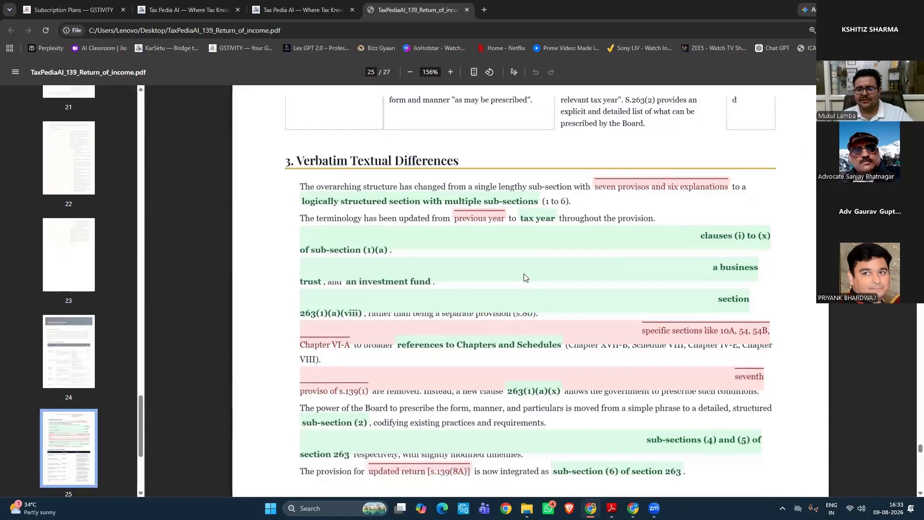
scroll(525, 277, down, 1)
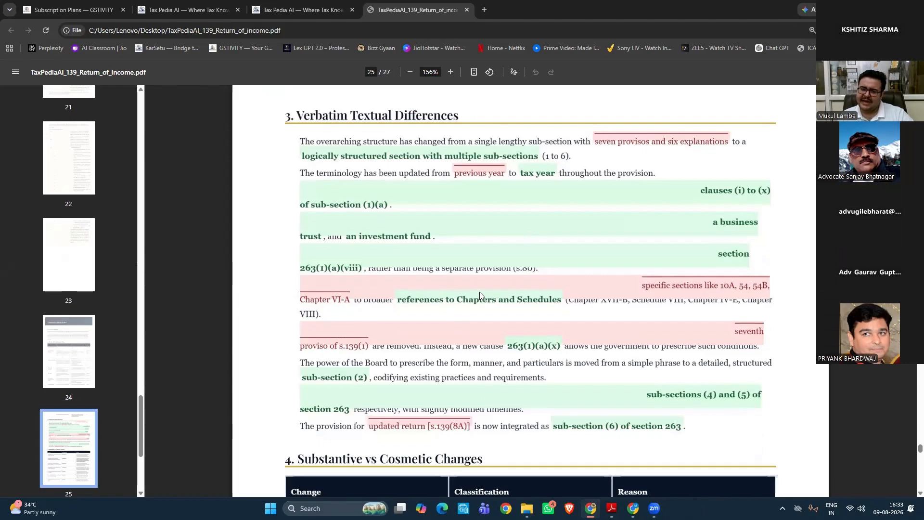
Look through the rest of the report, from Substantive vs Cosmetic Changes and Government's Intent to the Conclusion and disclaimer
scroll(479, 291, down, 10)
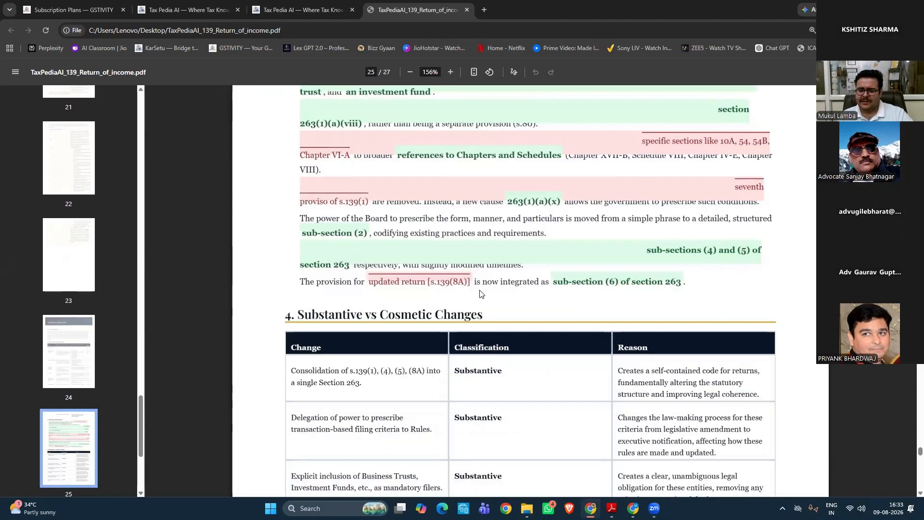
scroll(479, 292, down, 4)
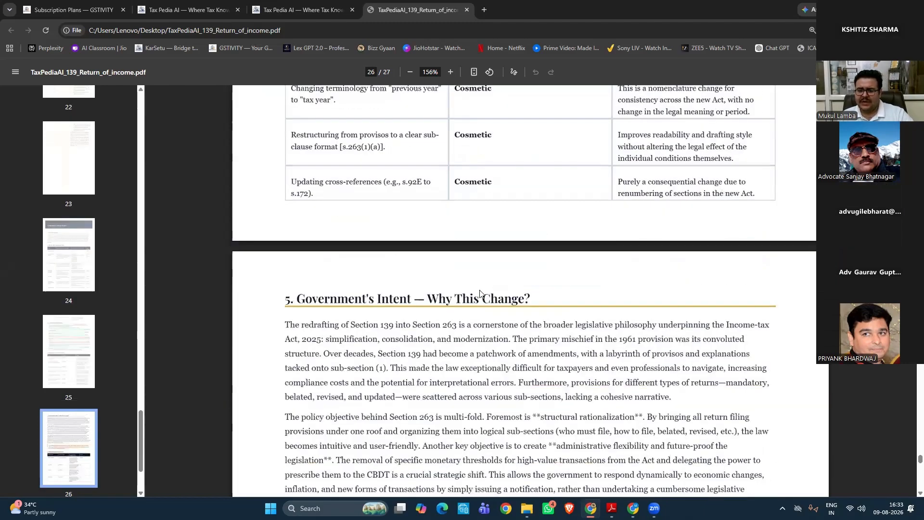
scroll(480, 292, down, 7)
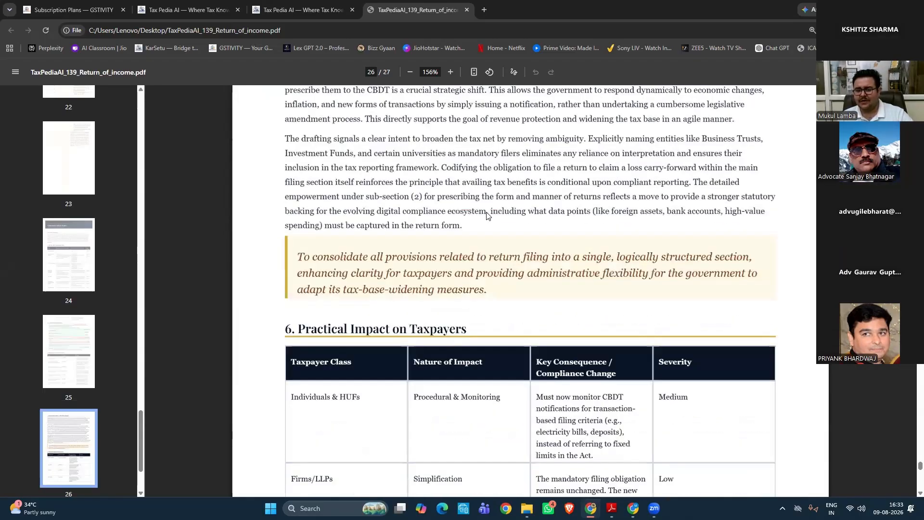
scroll(487, 215, down, 2)
scroll(486, 215, down, 2)
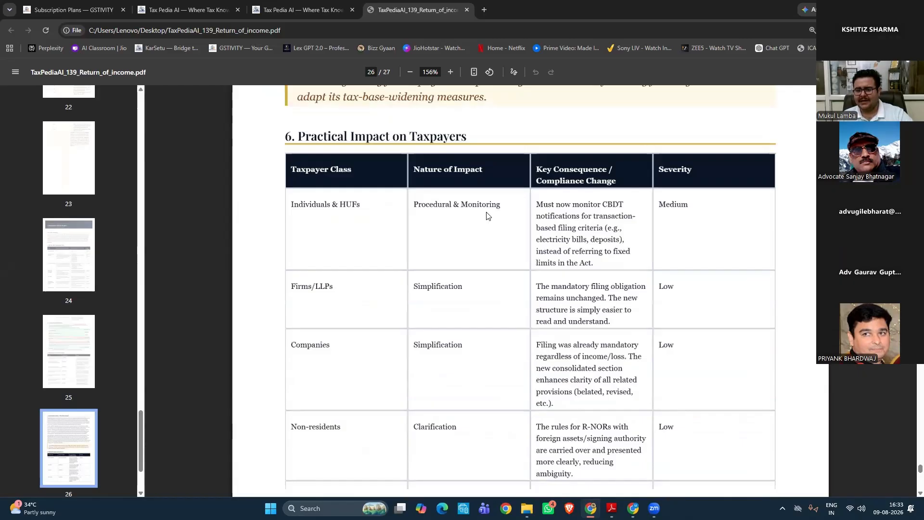
scroll(487, 215, down, 2)
scroll(486, 216, down, 9)
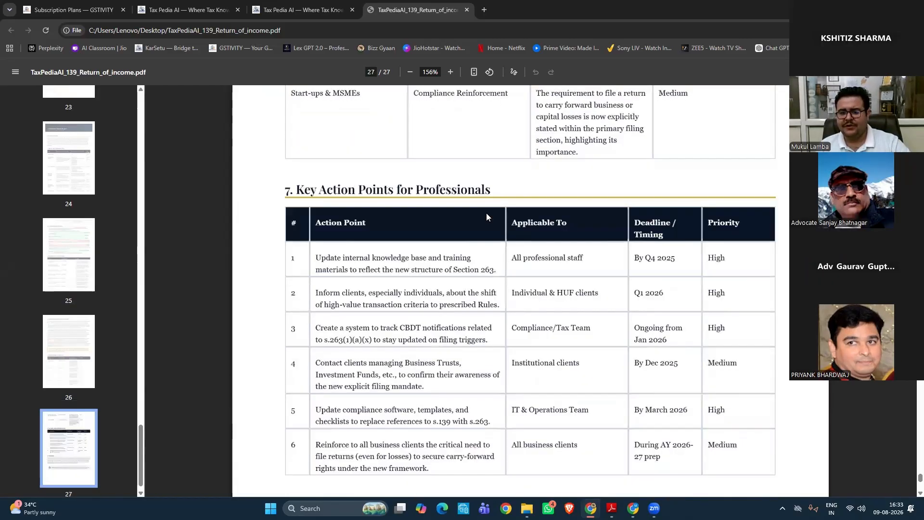
scroll(486, 216, down, 2)
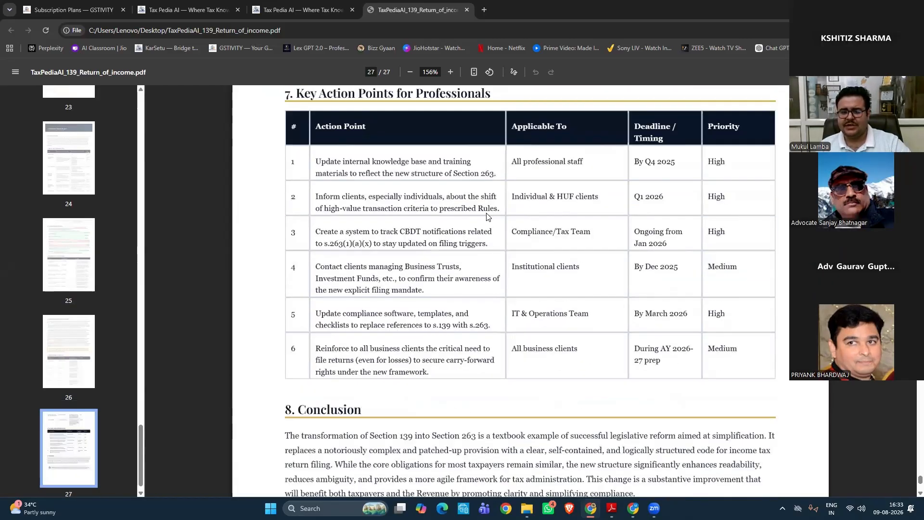
scroll(486, 215, down, 5)
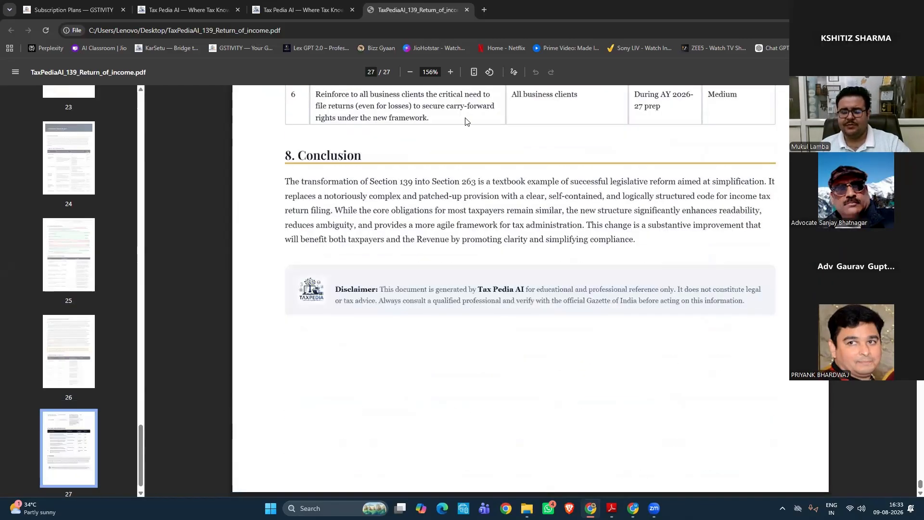
Close the section 139 PDF, return to the Section Setu page and open Niyam & Patra Setu
click(466, 12)
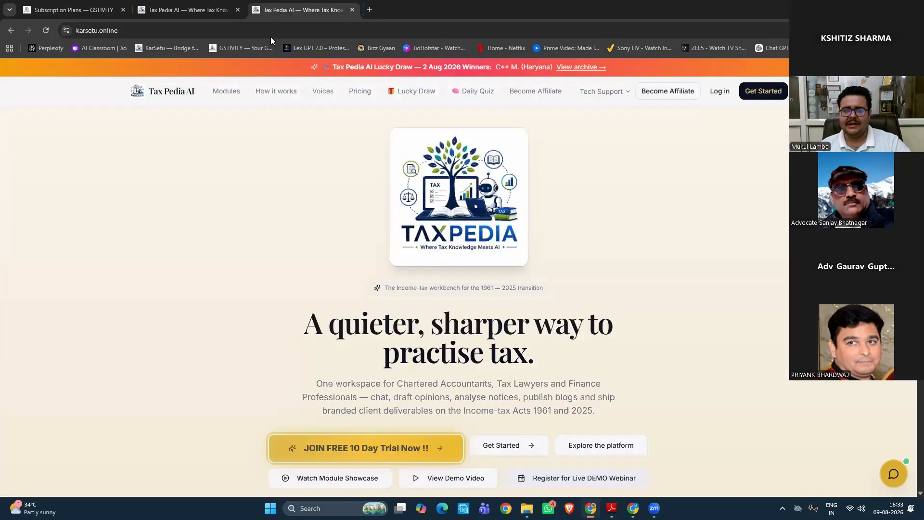
key(ctrl+shift+Tab)
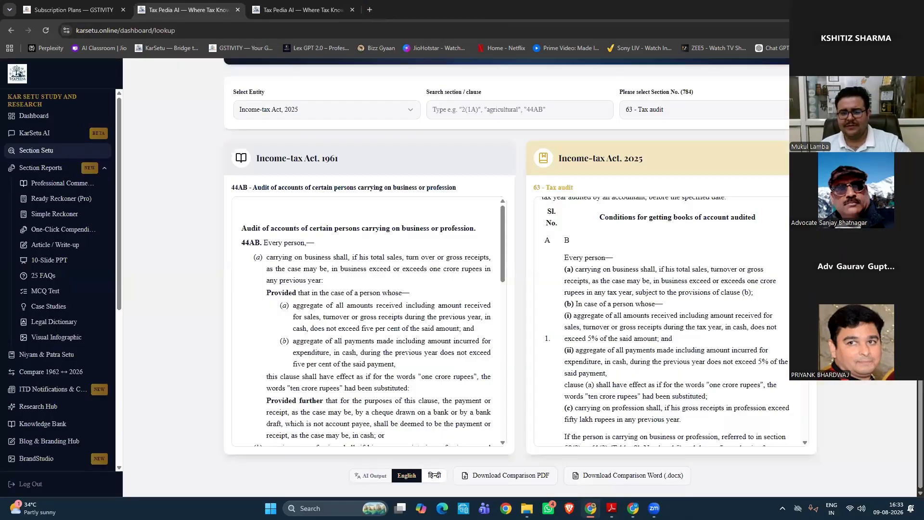
scroll(506, 277, up, 1)
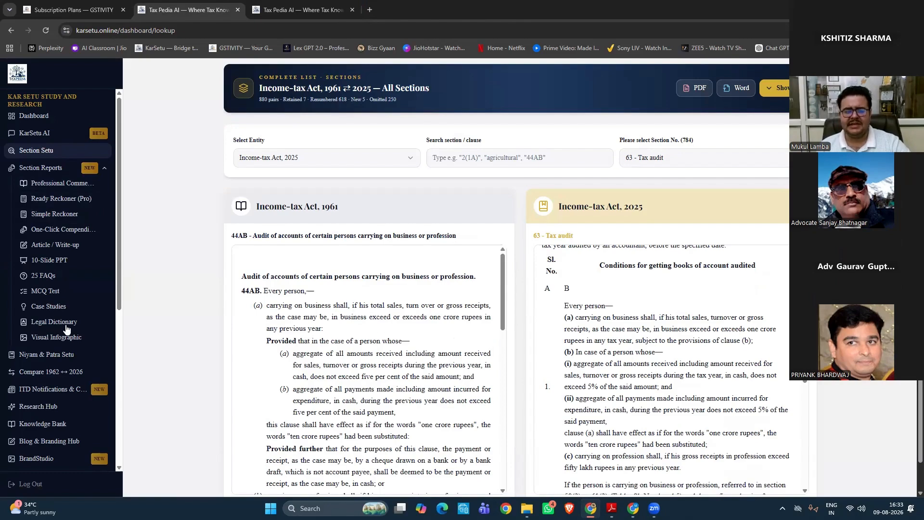
click(68, 172)
click(63, 186)
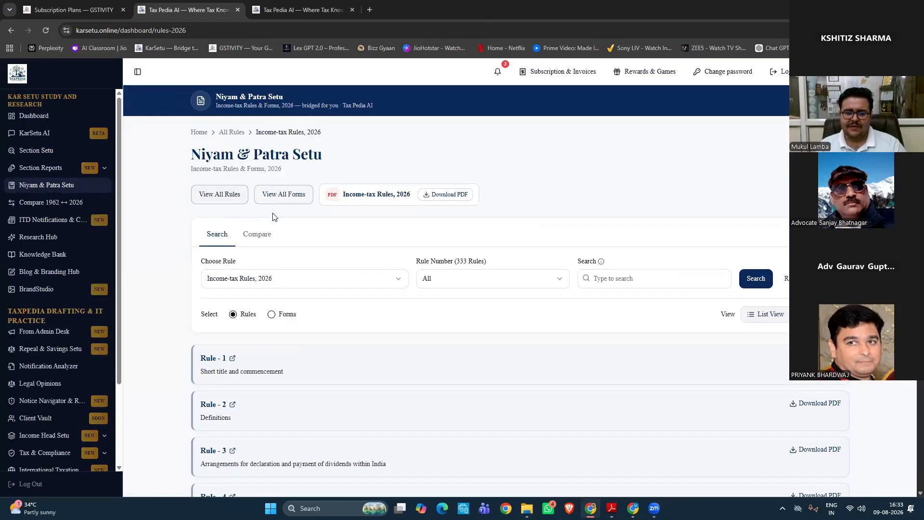
View the available rule sets and the side-by-side form comparison in Niyam & Patra Setu, dismissing the Save As dialog
click(270, 279)
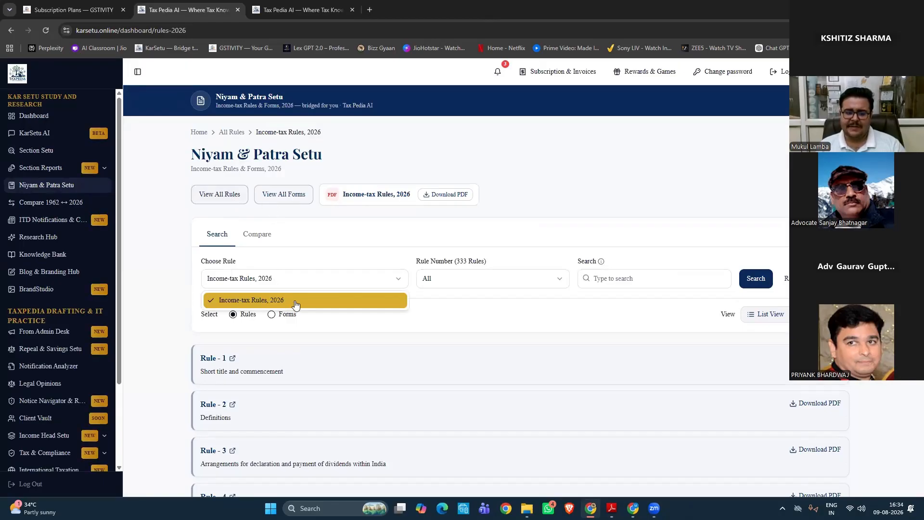
click(257, 234)
click(280, 292)
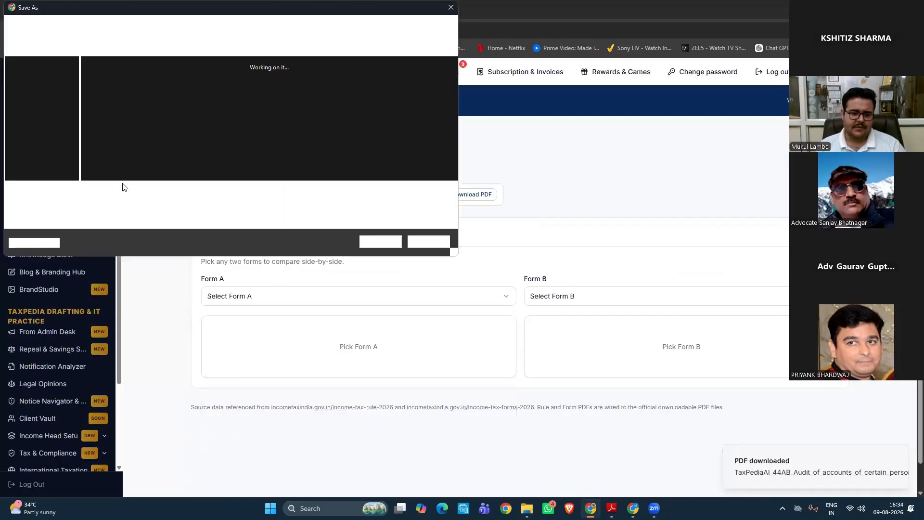
key(Escape)
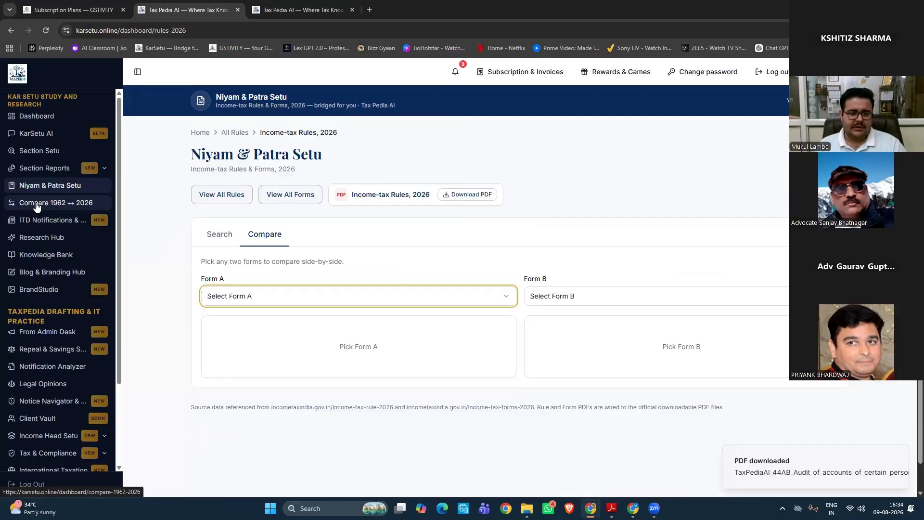
Open the Compare 1962 ↔ 2026 utility and compare Form 3CB with its counterpart under the 2026 rules
click(82, 206)
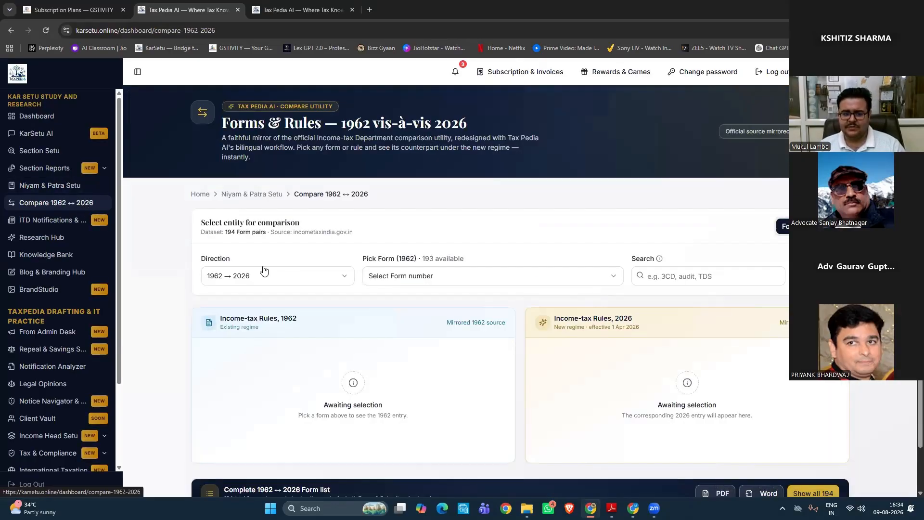
click(393, 282)
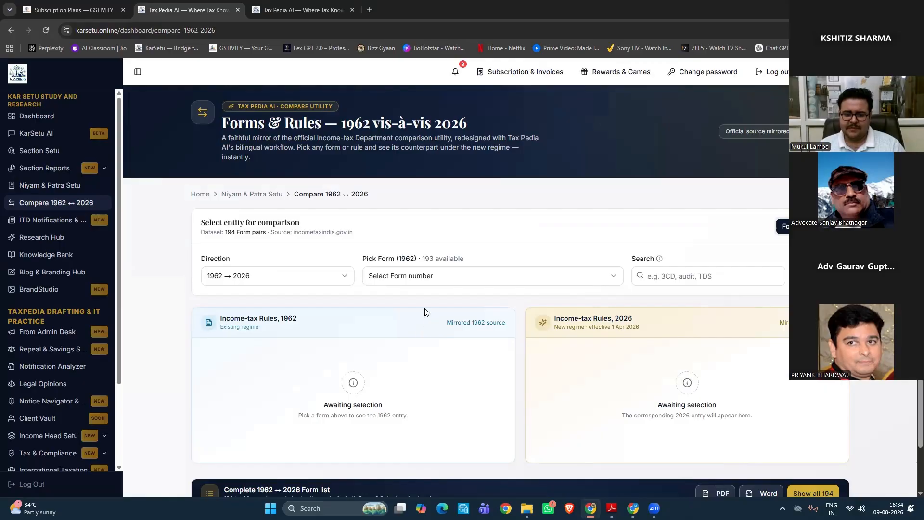
key(Down)
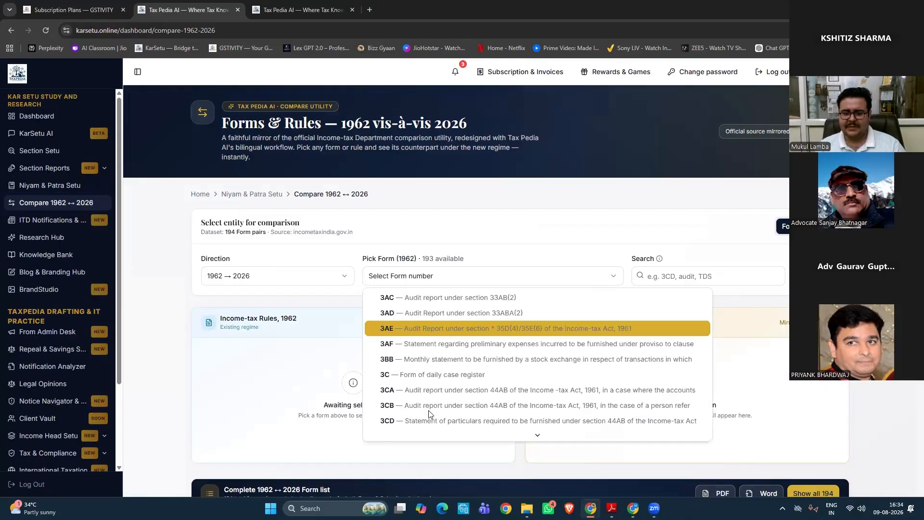
click(430, 413)
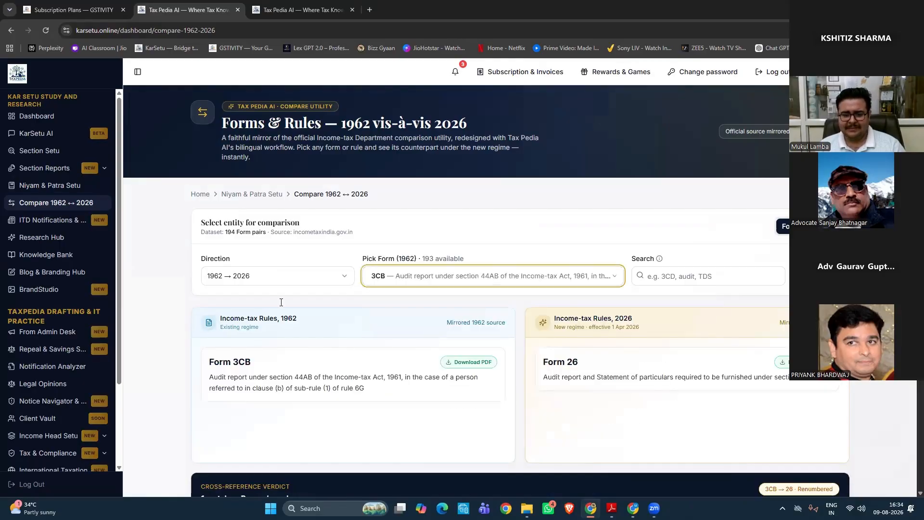
scroll(281, 302, down, 2)
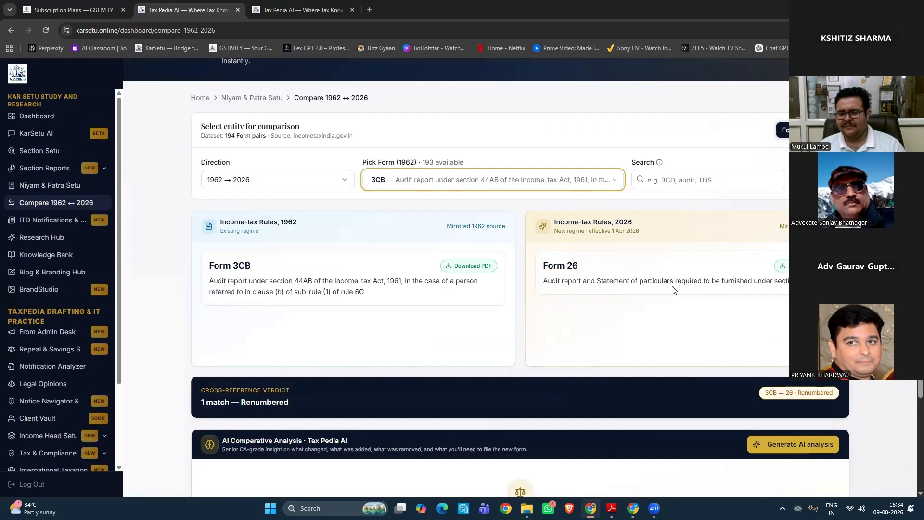
Change the 1962 form for comparison to 3CD, the statement of particulars under section 44AB
click(465, 181)
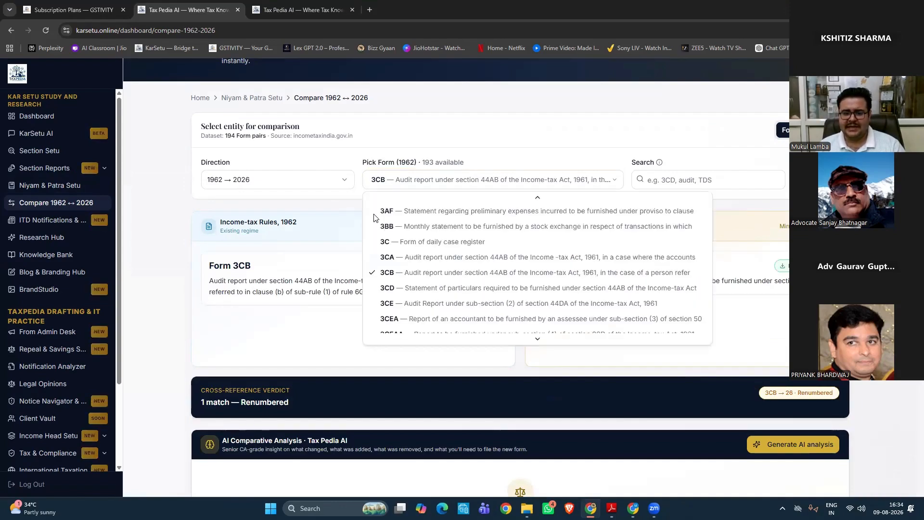
key(Down)
key(Return)
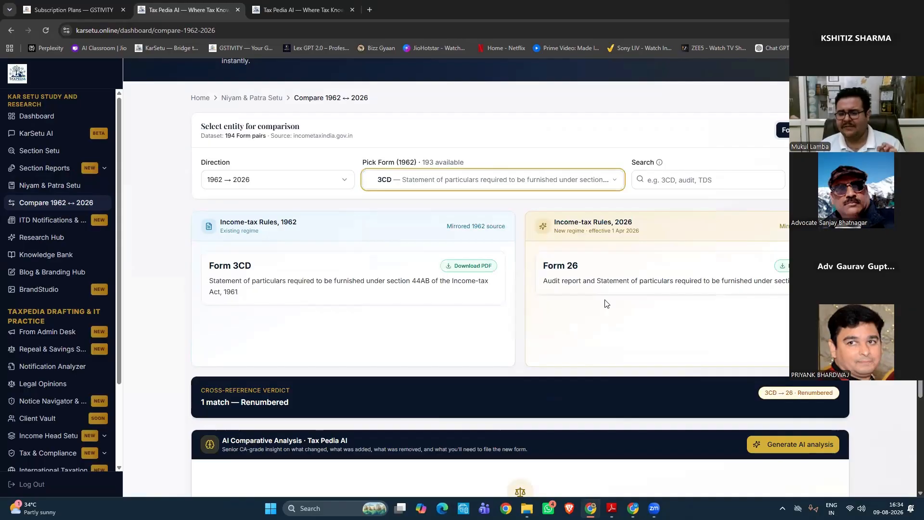
Switch the 1962 to 2026 comparison from forms to rules and select Rule 5, Depreciation
scroll(605, 306, up, 1)
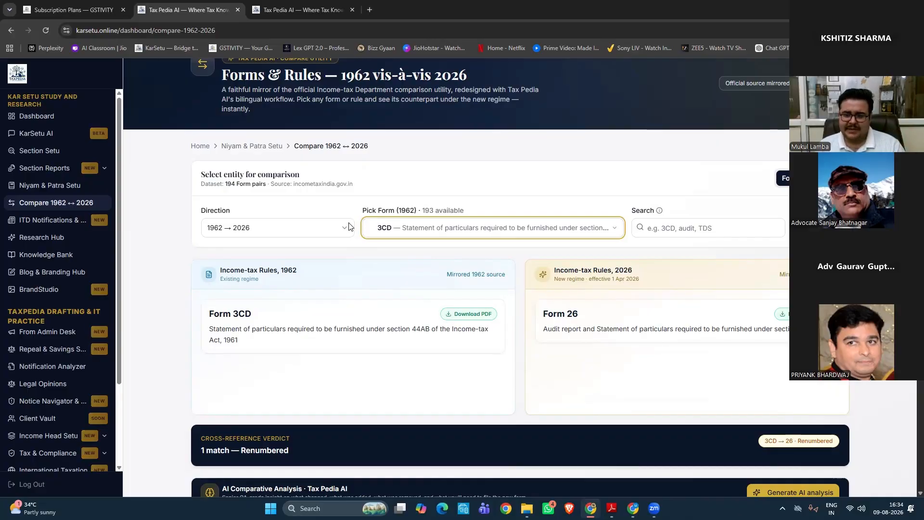
scroll(349, 227, up, 1)
scroll(656, 231, up, 1)
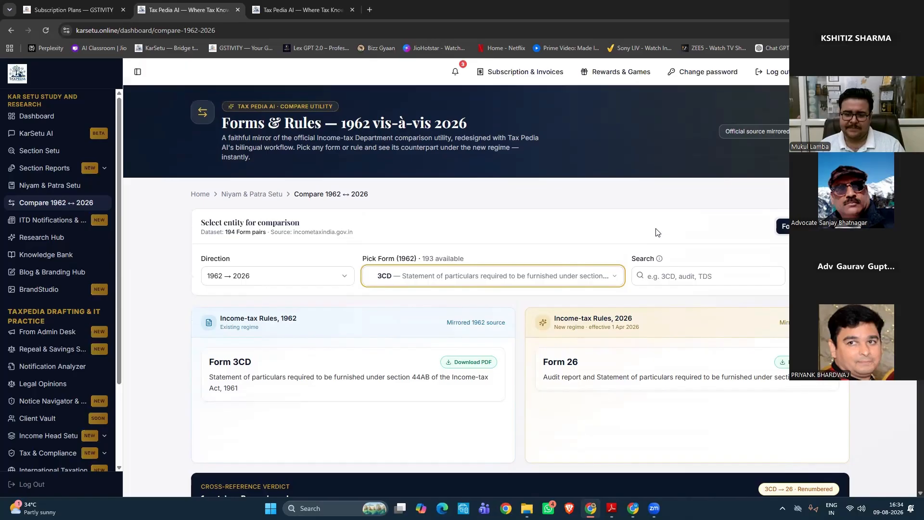
click(472, 226)
scroll(378, 350, down, 1)
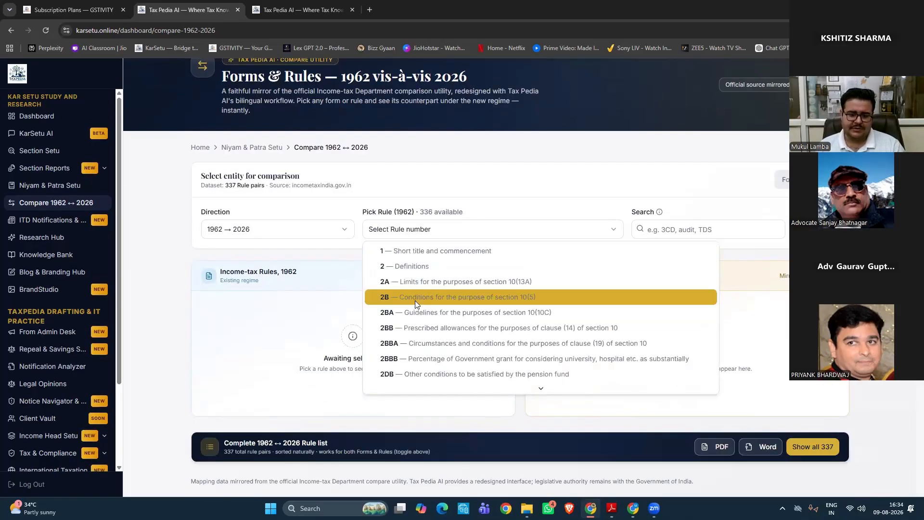
scroll(415, 300, down, 5)
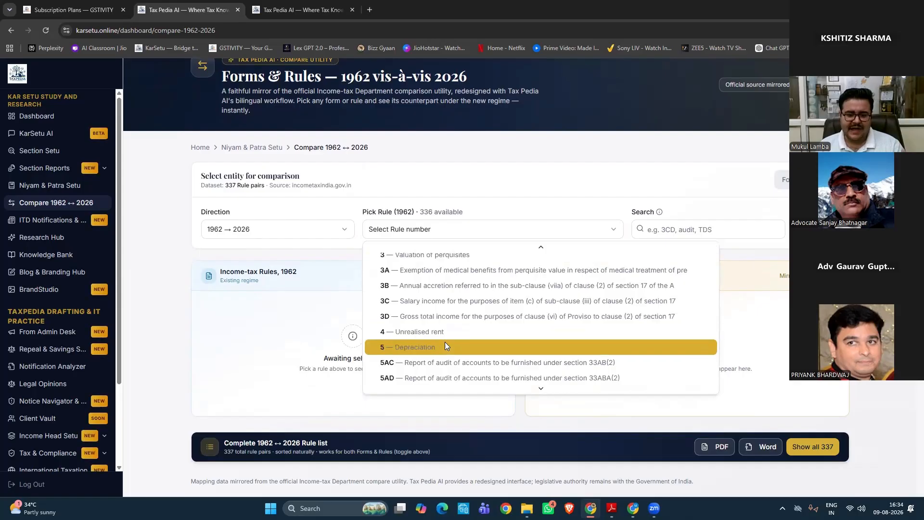
click(445, 344)
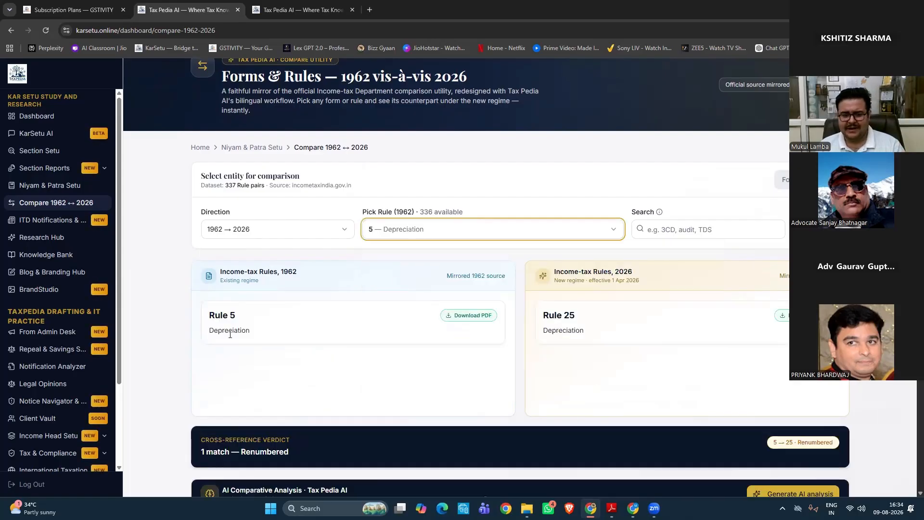
Review the Rule 5 comparison and browse the department's notices in ITD Notifications & Circulars
scroll(640, 343, down, 4)
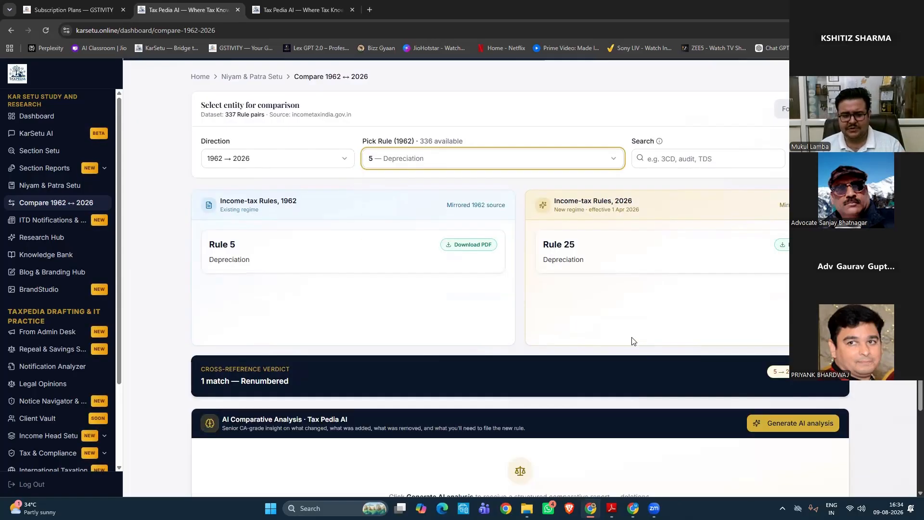
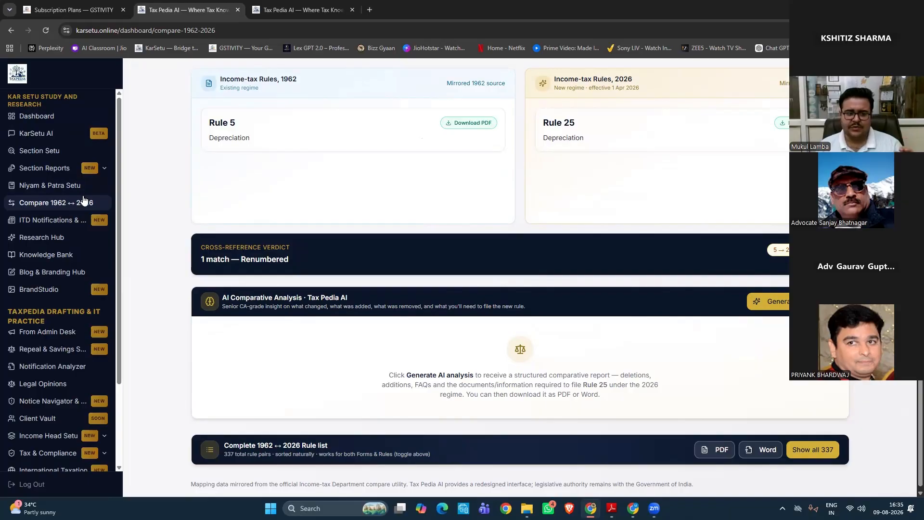
click(75, 226)
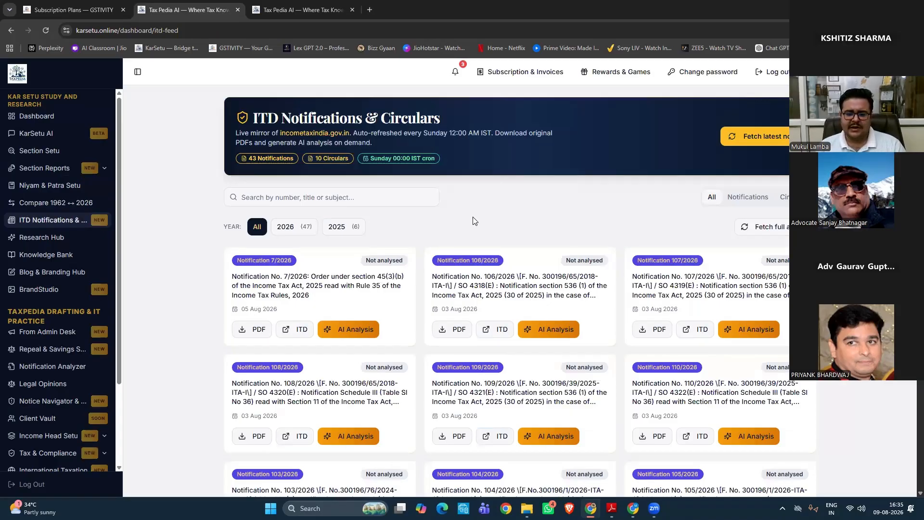
scroll(472, 219, down, 1)
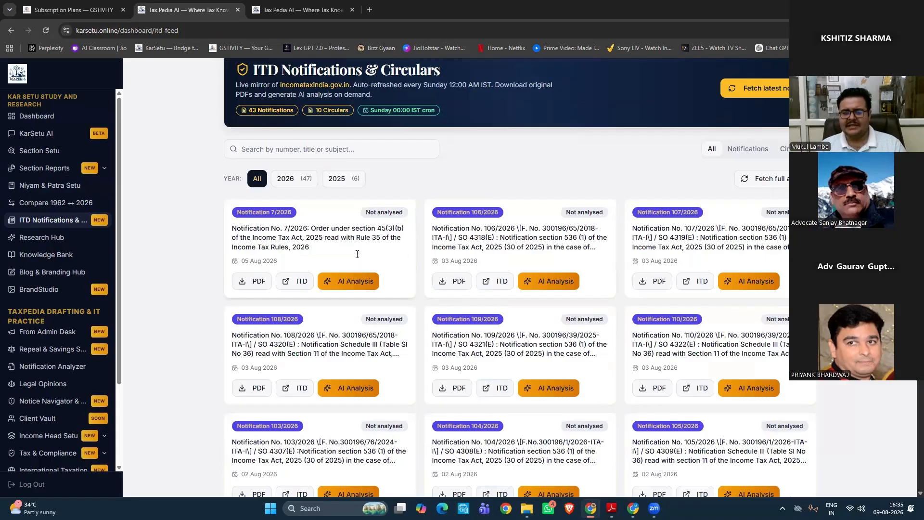
scroll(354, 236, down, 10)
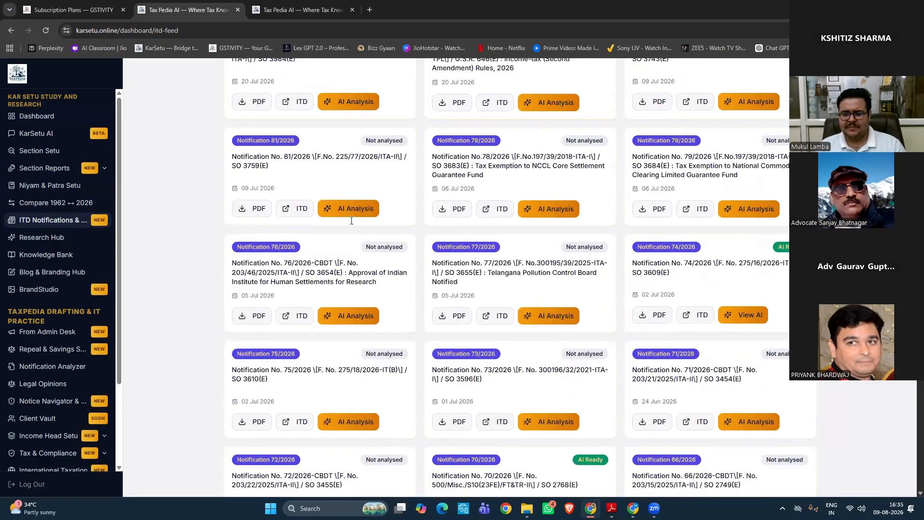
scroll(352, 220, down, 1)
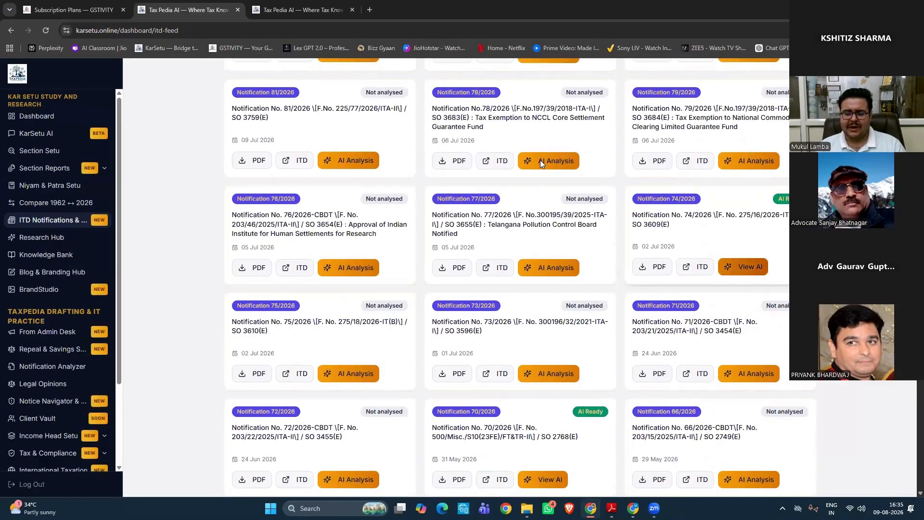
Read the ready-made AI analysis of Notification No. 74/2026, from executive summary to action items, and close it
click(540, 162)
scroll(527, 288, down, 1)
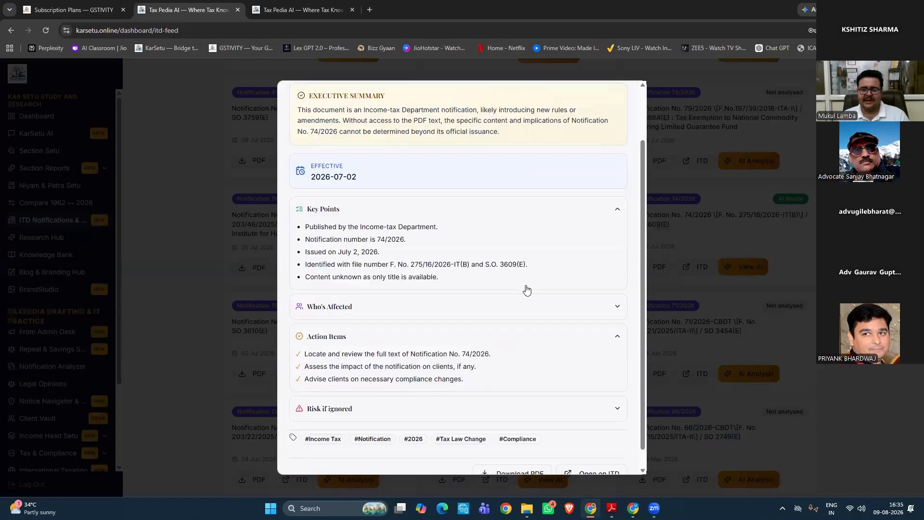
scroll(527, 287, up, 2)
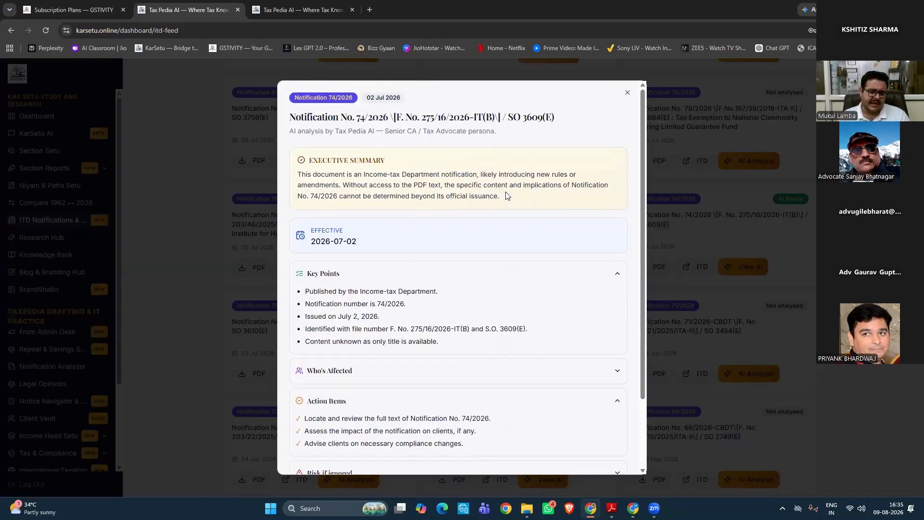
scroll(506, 195, down, 1)
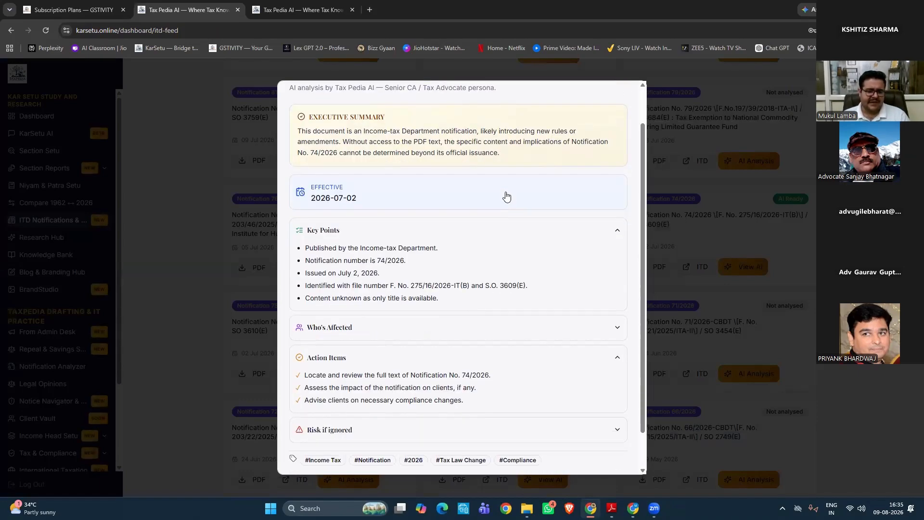
scroll(507, 195, down, 1)
scroll(508, 189, up, 2)
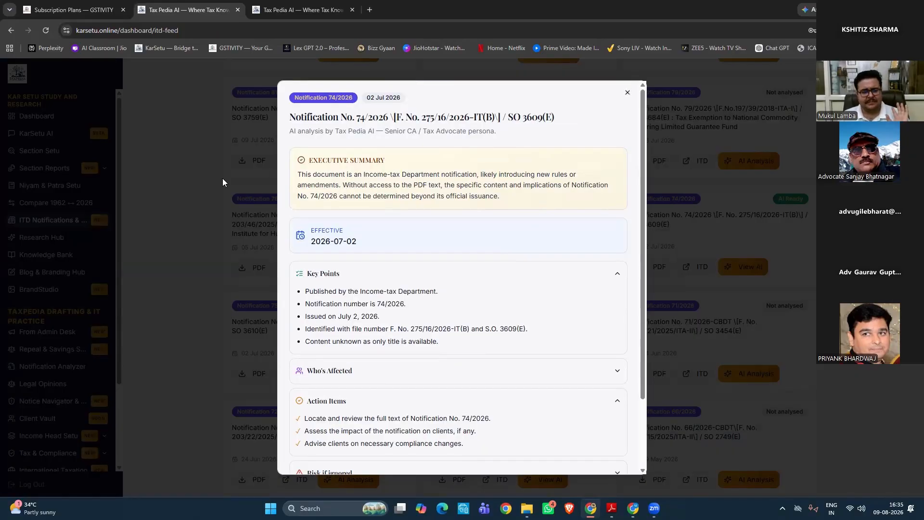
click(174, 182)
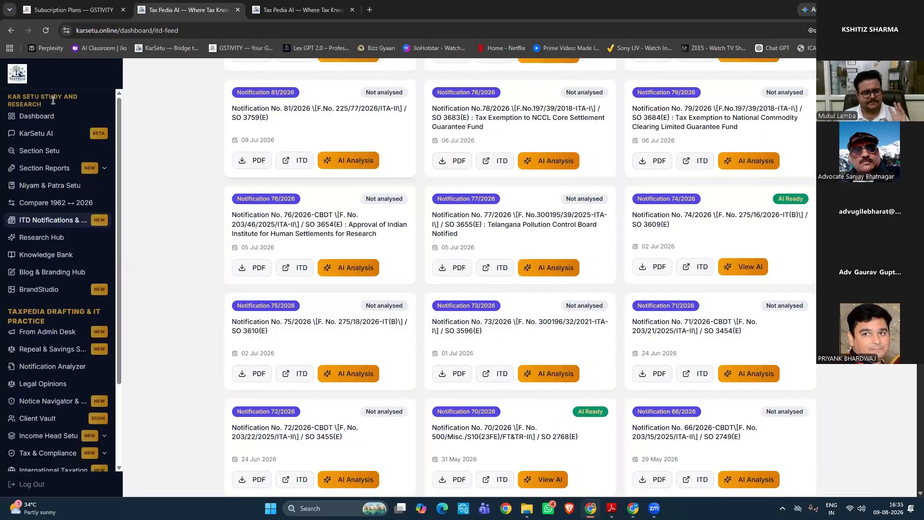
Open BrandStudio and select the Income Tax Return poster to view its platform size and branding options
click(36, 274)
click(38, 288)
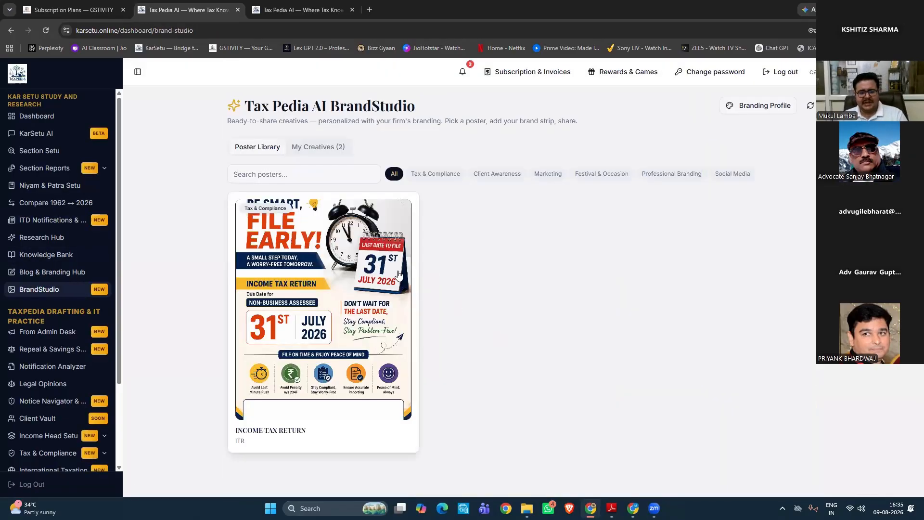
click(398, 274)
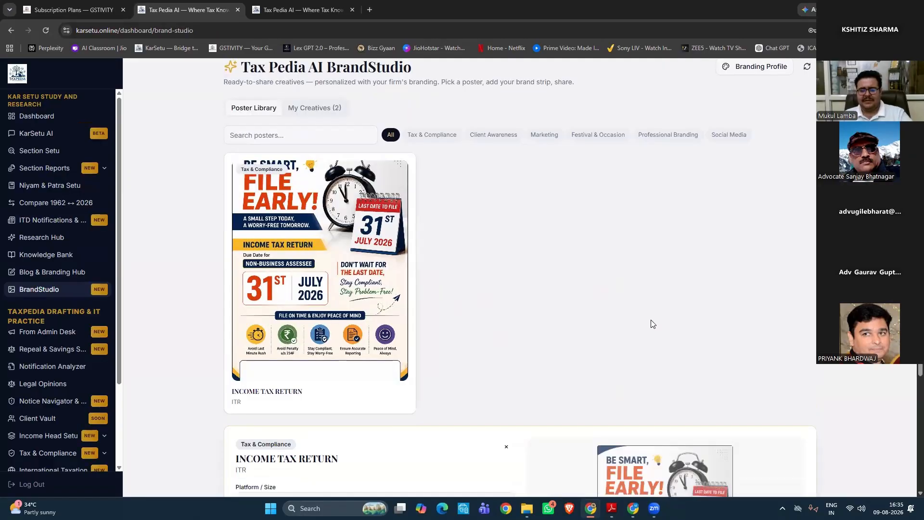
scroll(653, 324, down, 4)
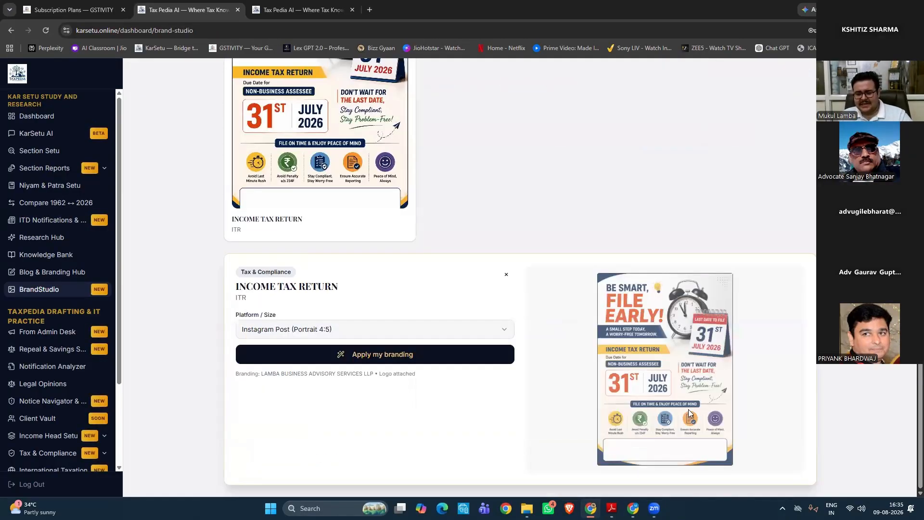
scroll(639, 365, up, 5)
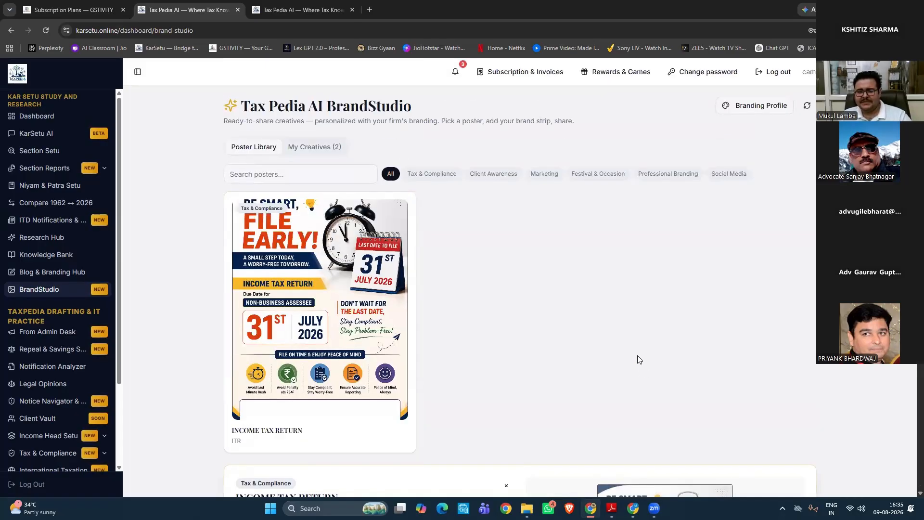
Filter the poster library by category, including Social Media, Marketing, Client Awareness and Tax & Compliance, and view My Creatives
click(722, 173)
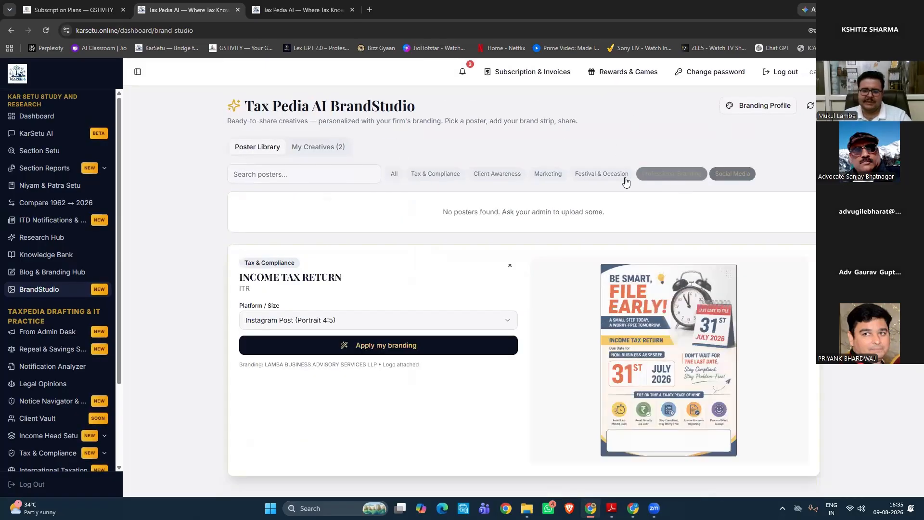
click(602, 174)
click(548, 174)
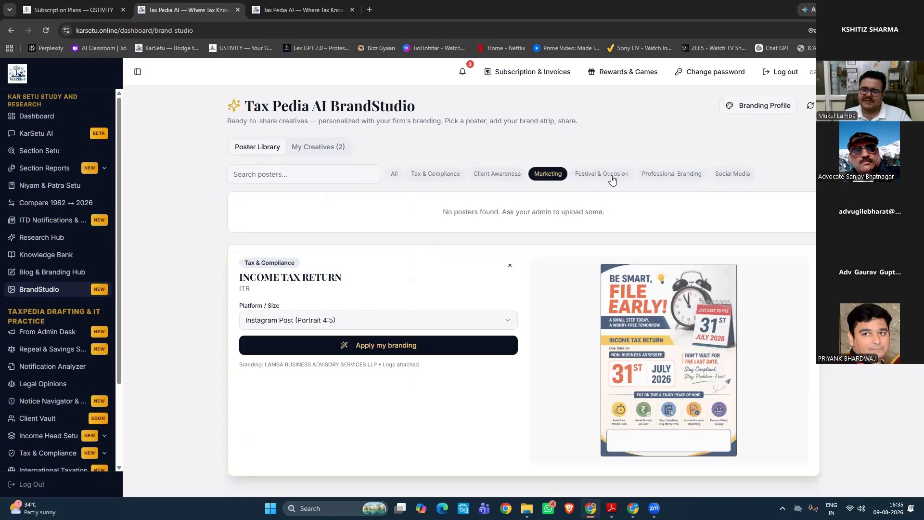
click(611, 176)
click(473, 176)
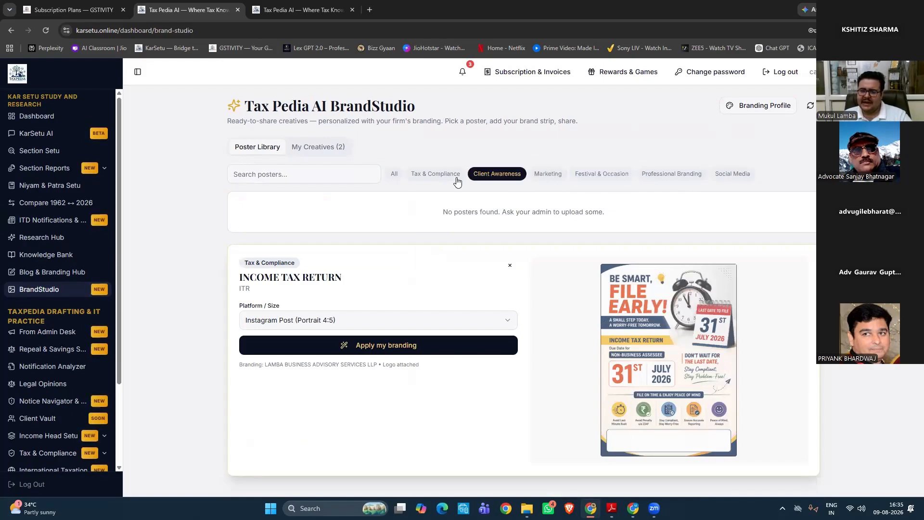
click(457, 178)
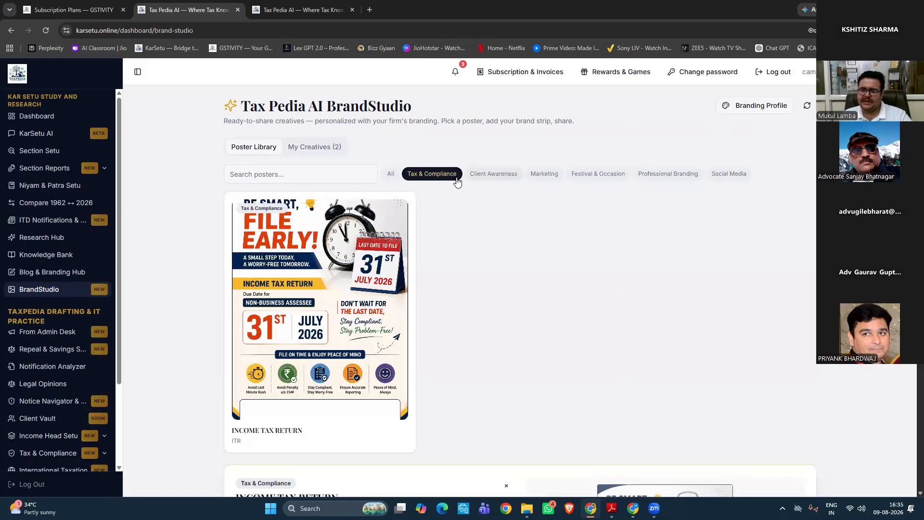
click(319, 148)
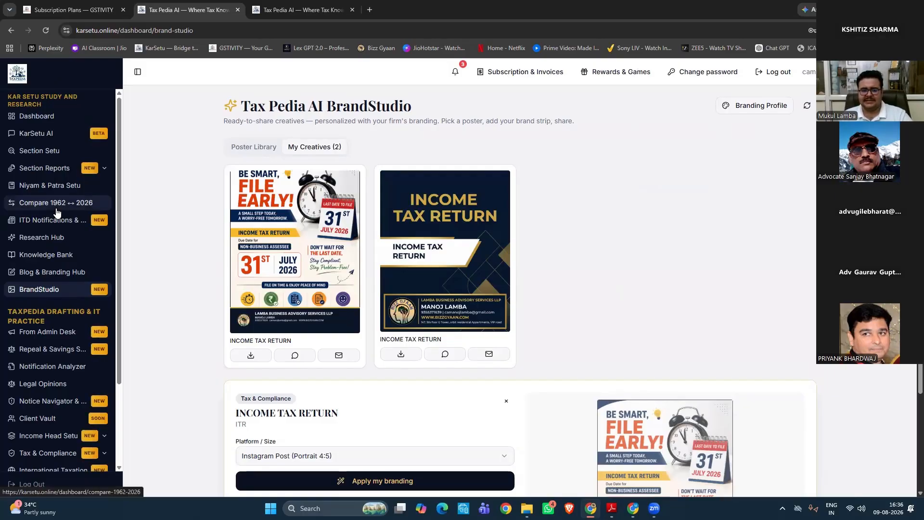
Open the Notification Analyzer and load the most recent saved analysis of Circular No. 4/2026 on the DIN regime
scroll(82, 224, down, 2)
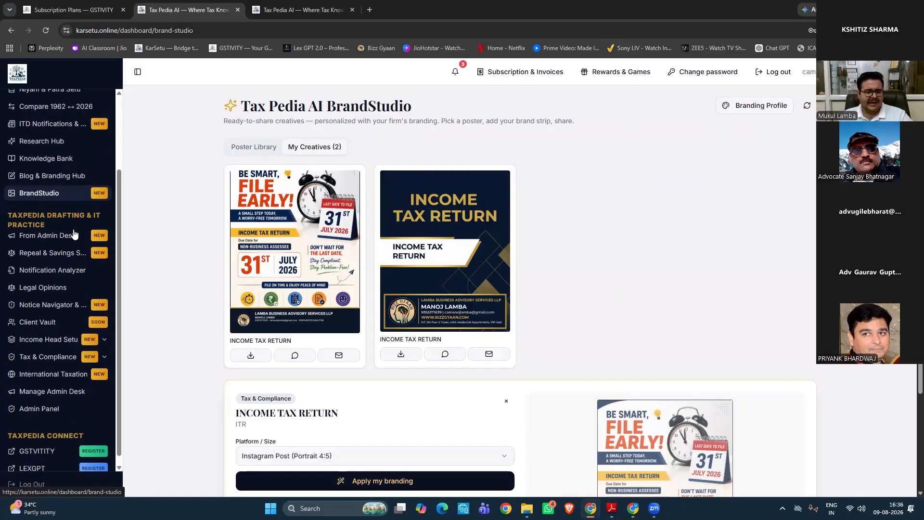
click(66, 273)
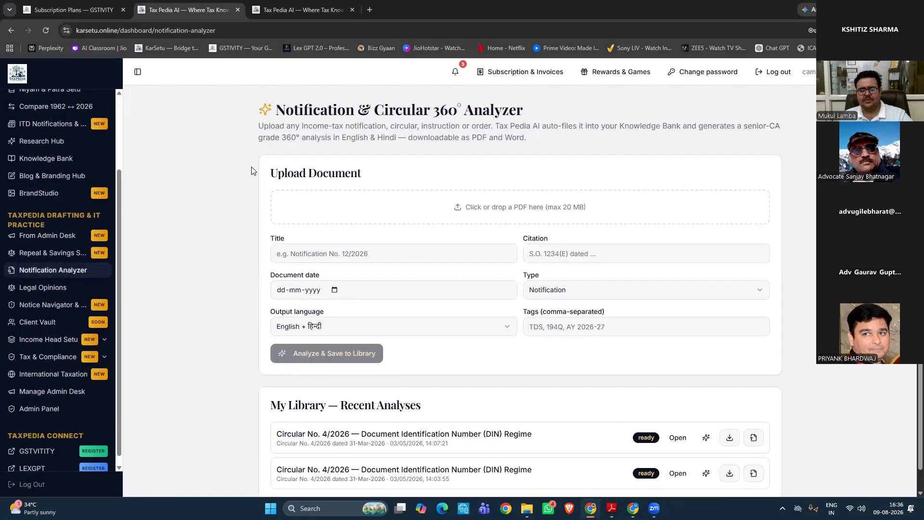
scroll(461, 343, down, 1)
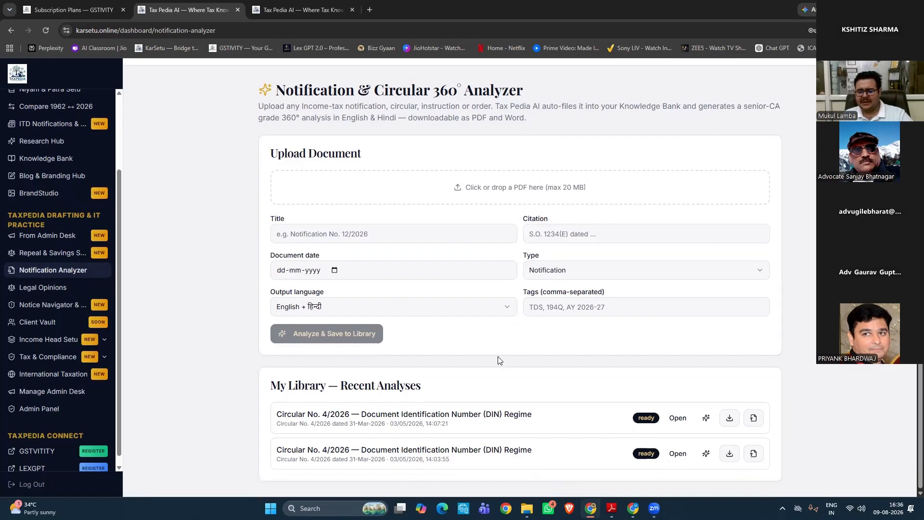
click(685, 422)
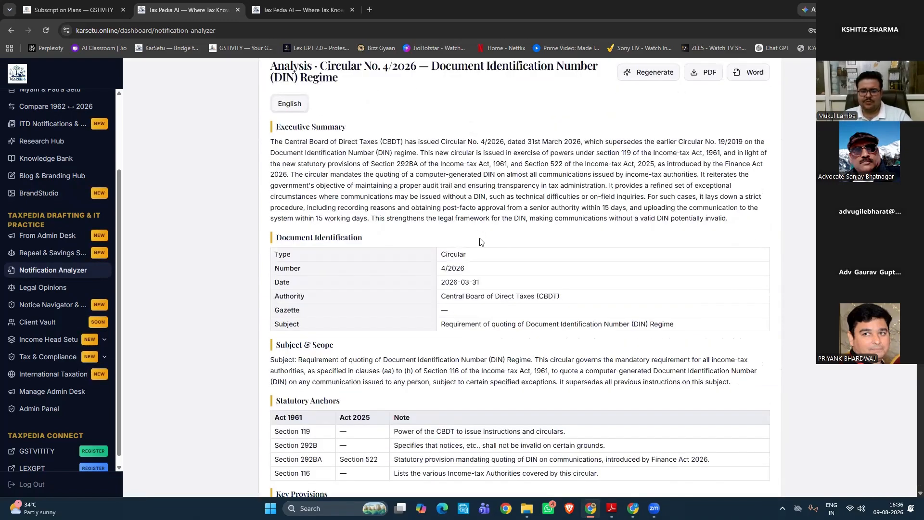
Read through the Circular No. 4/2026 analysis, covering the executive summary, what changed, compliance actions, risks and FAQs
scroll(475, 200, up, 2)
scroll(475, 195, down, 8)
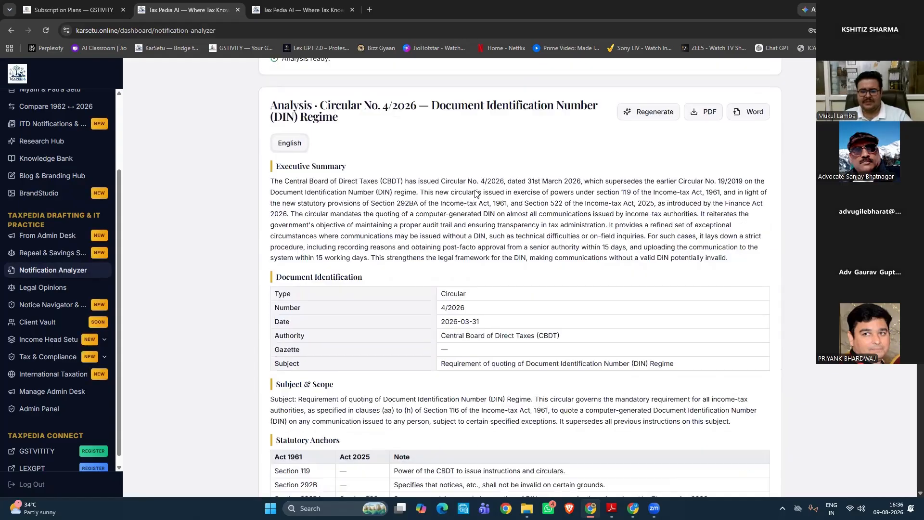
scroll(475, 195, down, 4)
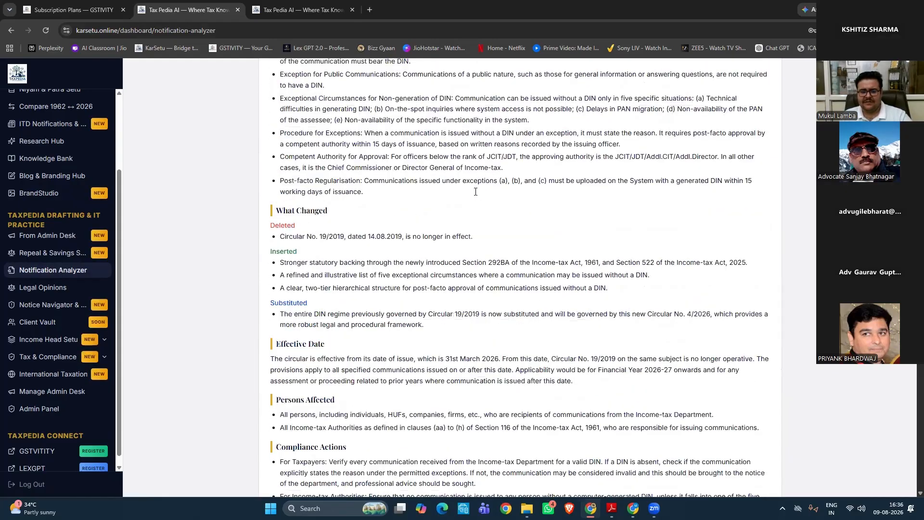
scroll(285, 178, down, 2)
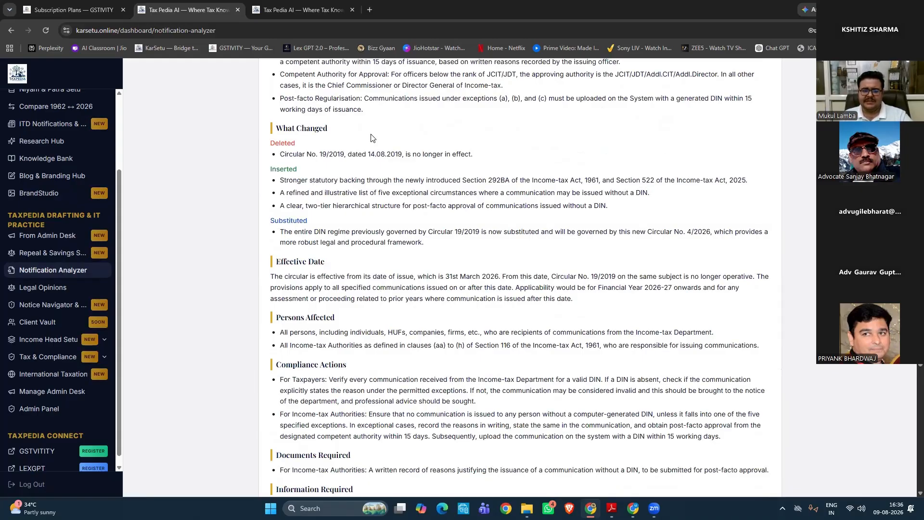
scroll(371, 138, up, 14)
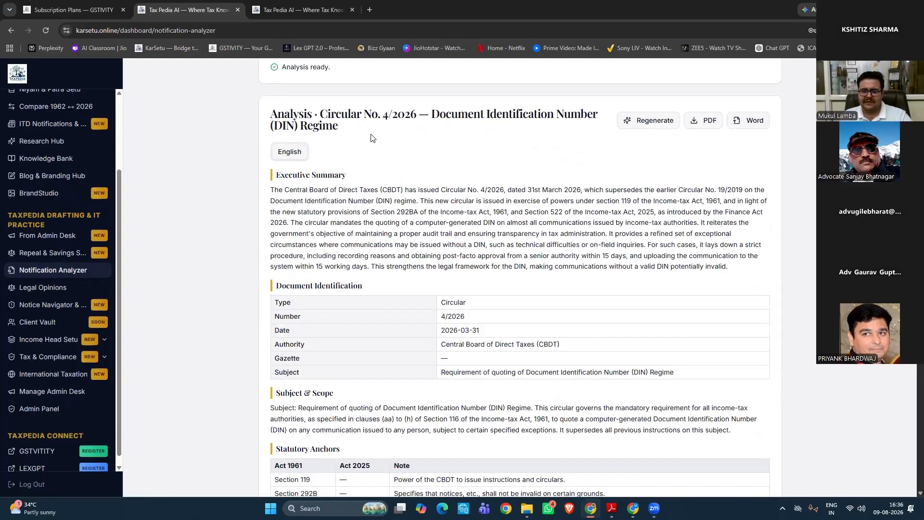
scroll(377, 132, down, 1)
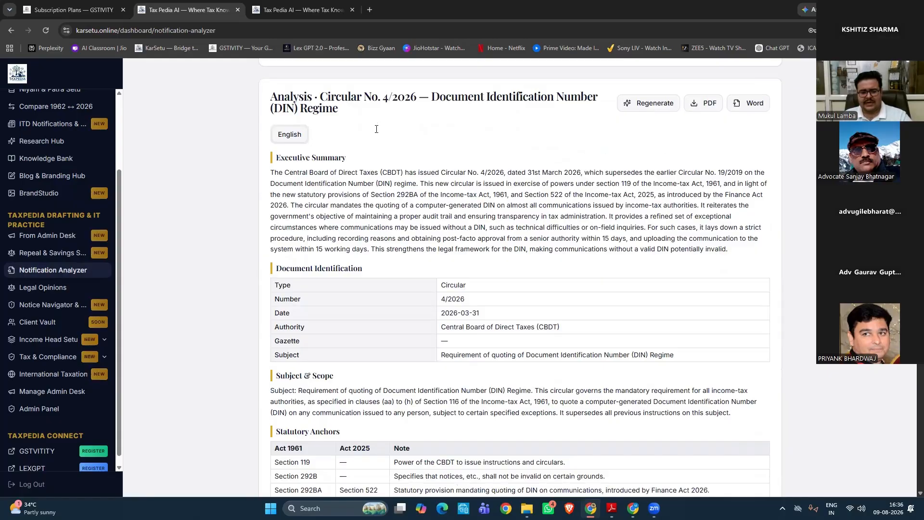
scroll(376, 129, down, 8)
scroll(376, 130, down, 15)
scroll(377, 130, up, 7)
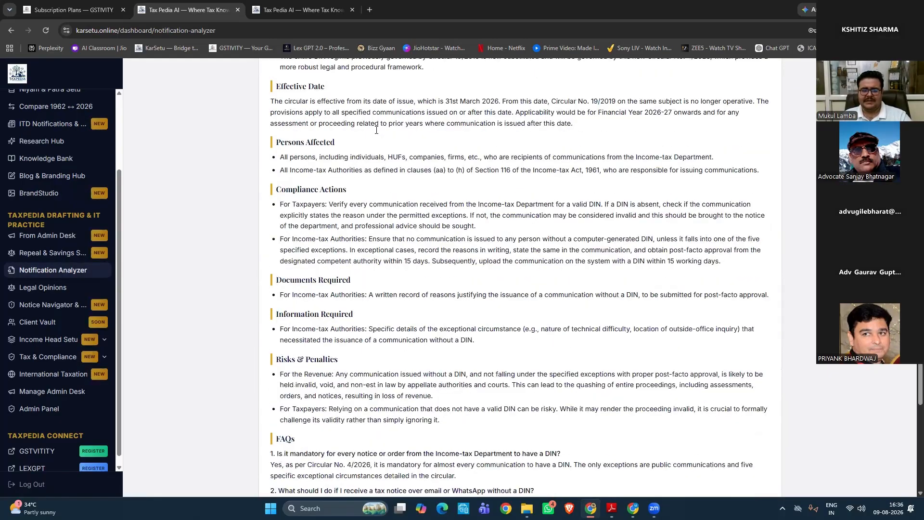
scroll(376, 130, up, 18)
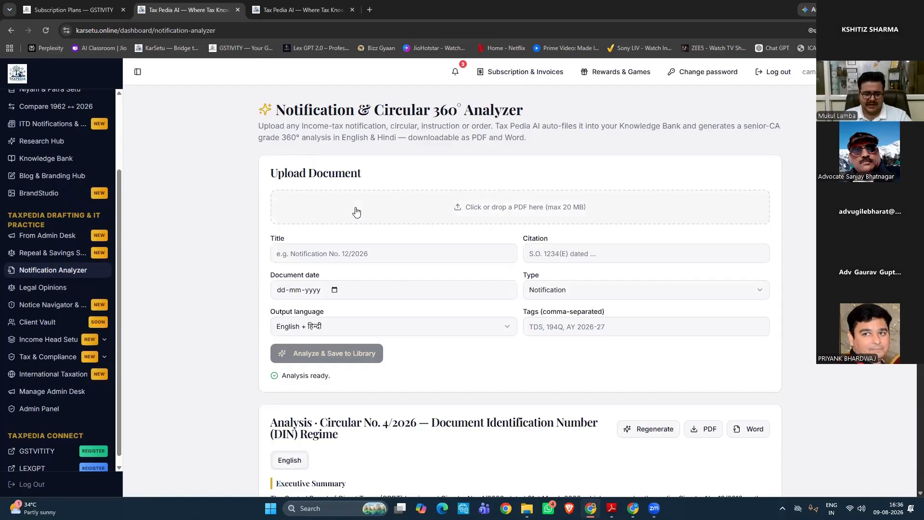
Open a new draft in Legal Opinions and review its sample briefs, subject, background facts and issues raised fields
click(63, 289)
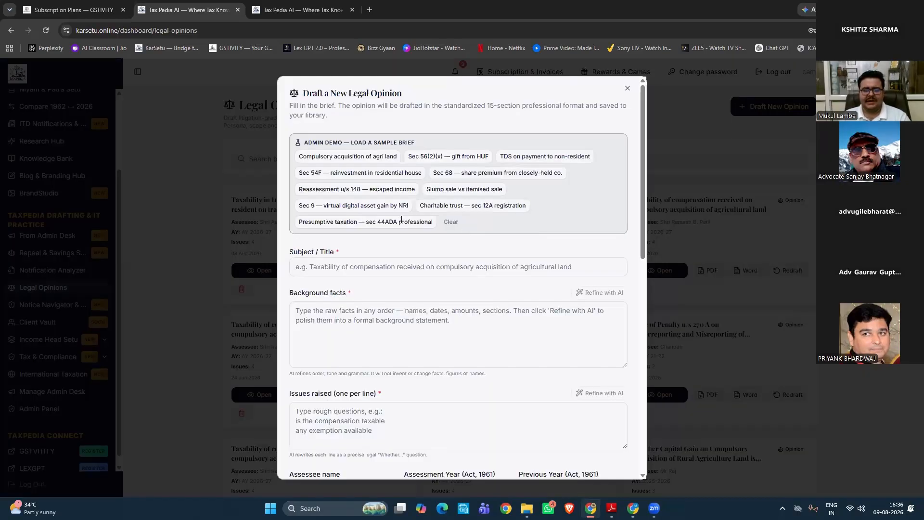
scroll(498, 219, down, 1)
click(499, 220)
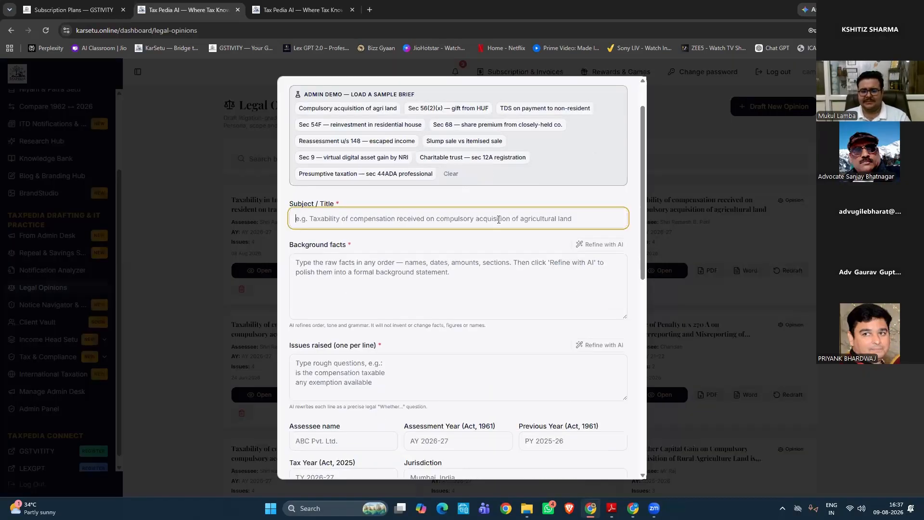
scroll(407, 233, down, 1)
click(409, 232)
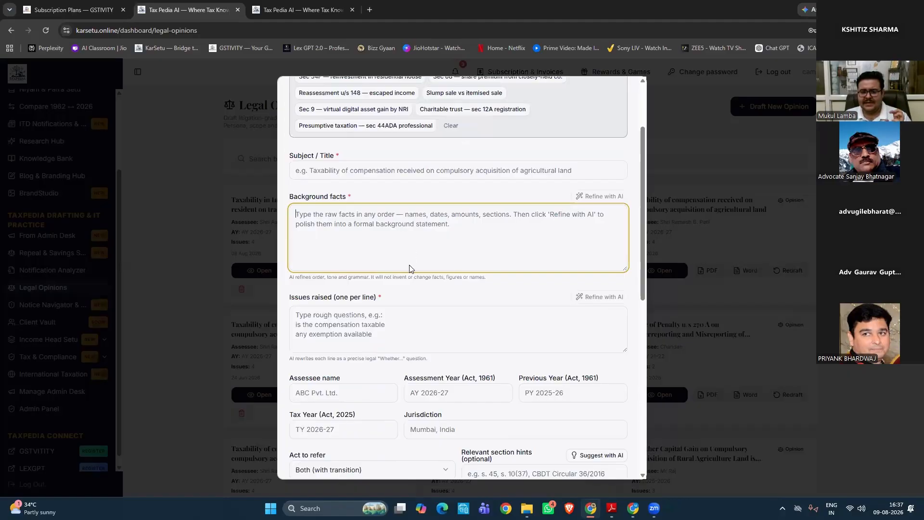
scroll(409, 269, down, 1)
click(417, 245)
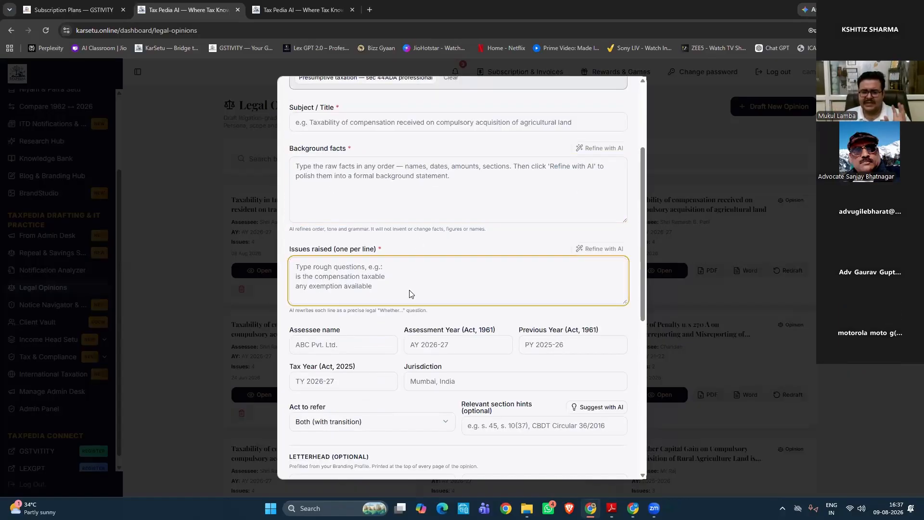
Review the draft form's assessee, act, letterhead, addressee and signatory sections, and close the form
scroll(412, 294, down, 1)
scroll(526, 284, down, 2)
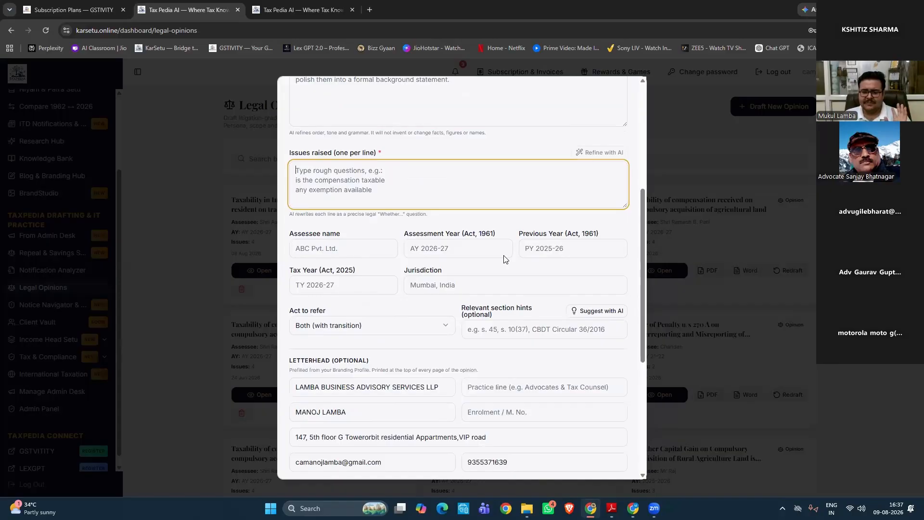
scroll(496, 294, down, 3)
scroll(493, 340, down, 1)
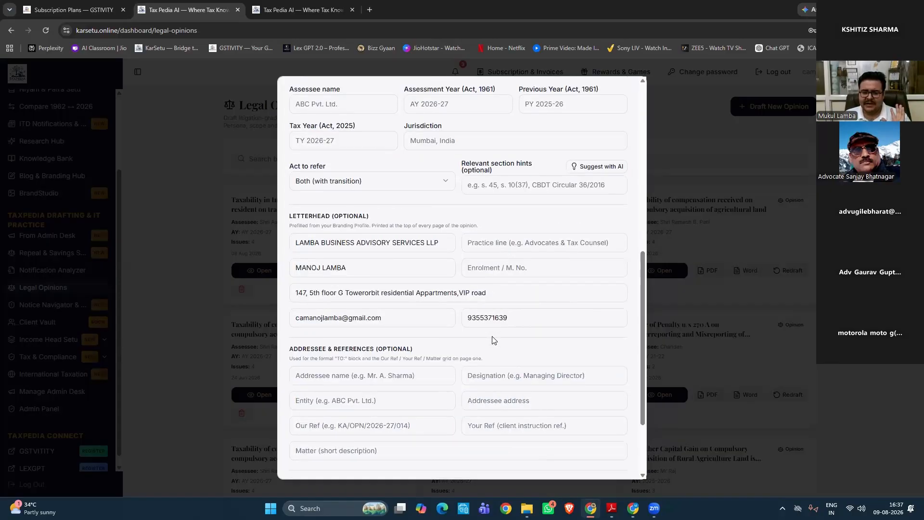
scroll(493, 340, down, 1)
scroll(602, 289, down, 1)
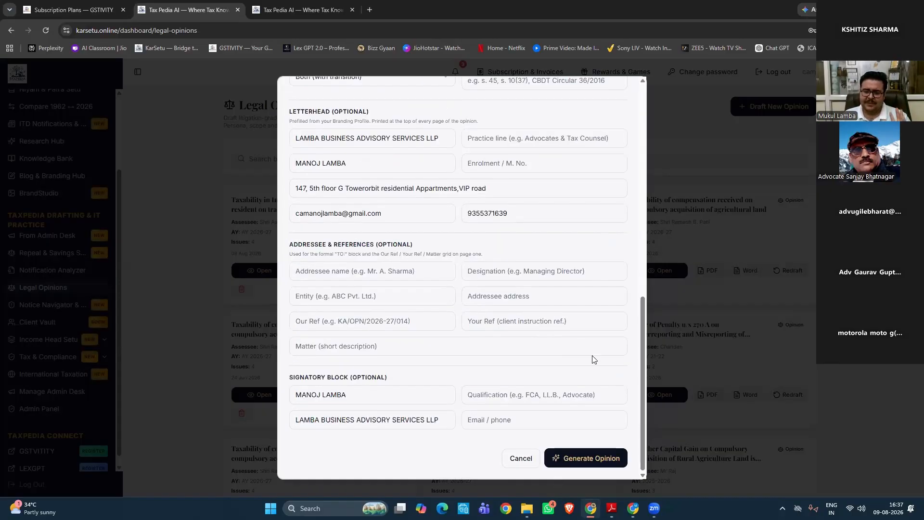
click(586, 456)
scroll(625, 116, up, 4)
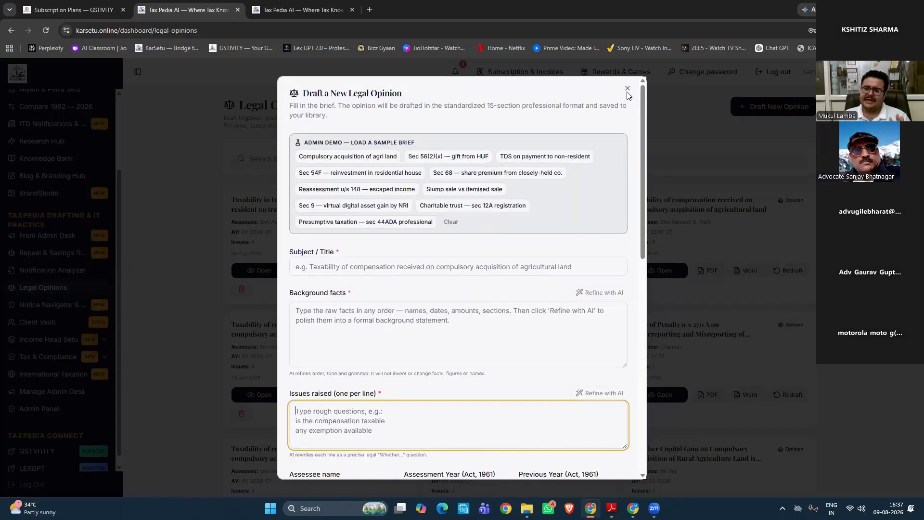
key(Escape)
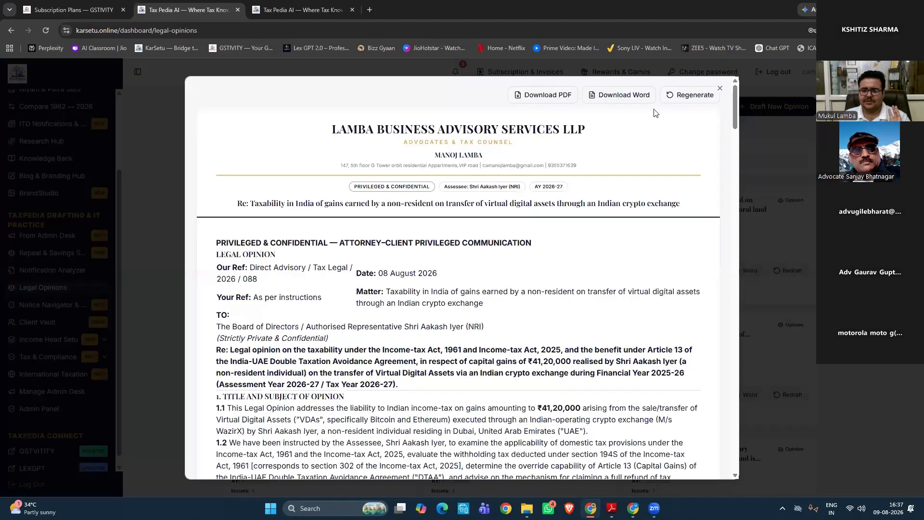
Download the saved legal opinion on a non-resident's virtual digital asset gains as a PDF and open the downloaded file
click(537, 100)
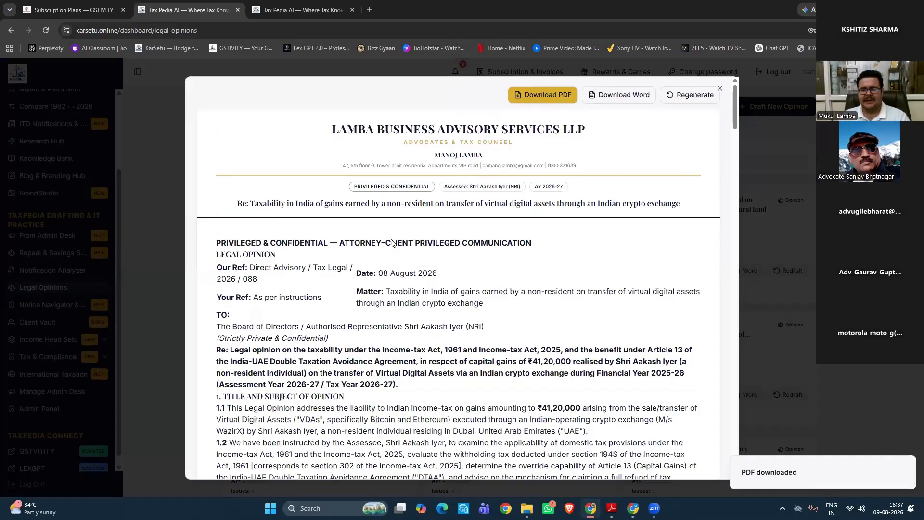
key(Return)
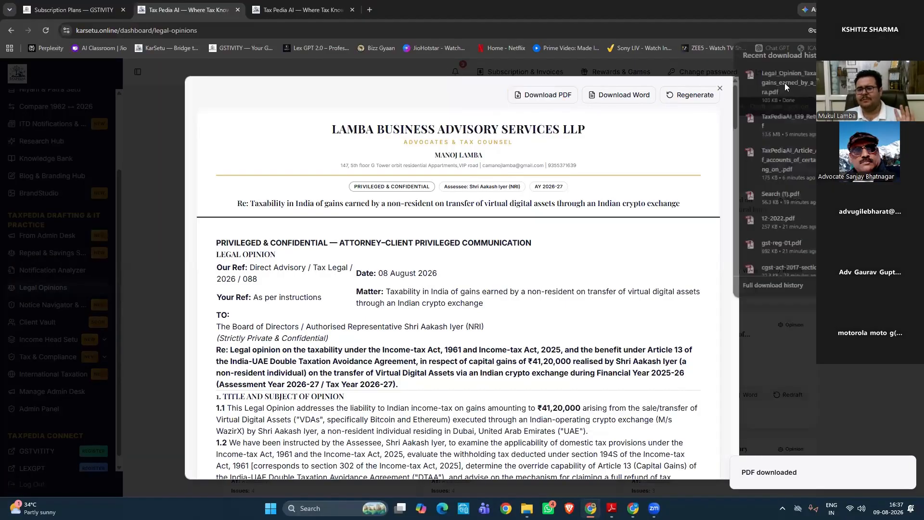
click(785, 83)
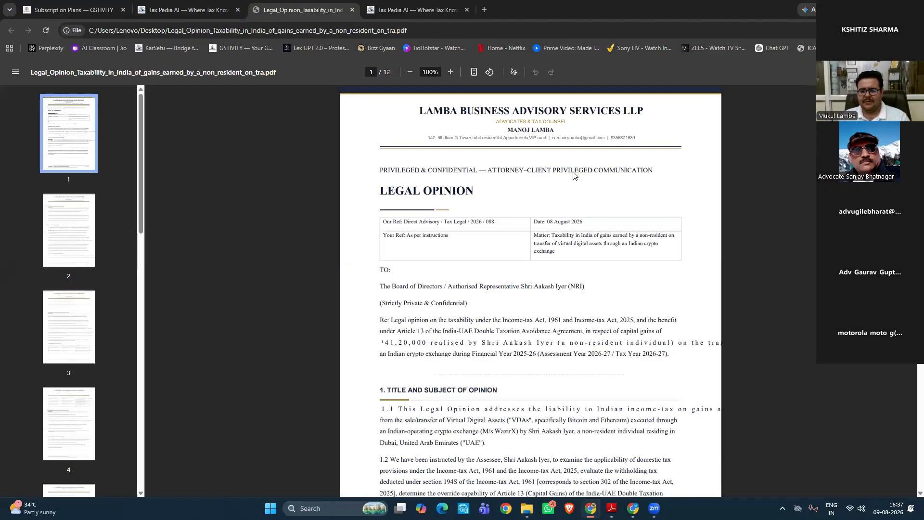
Read the opinion PDF enlarged, from the letterhead and subject through the facts, chronology of material dates and documents examined
ctrl+scroll(573, 174, up, 3)
scroll(582, 183, up, 1)
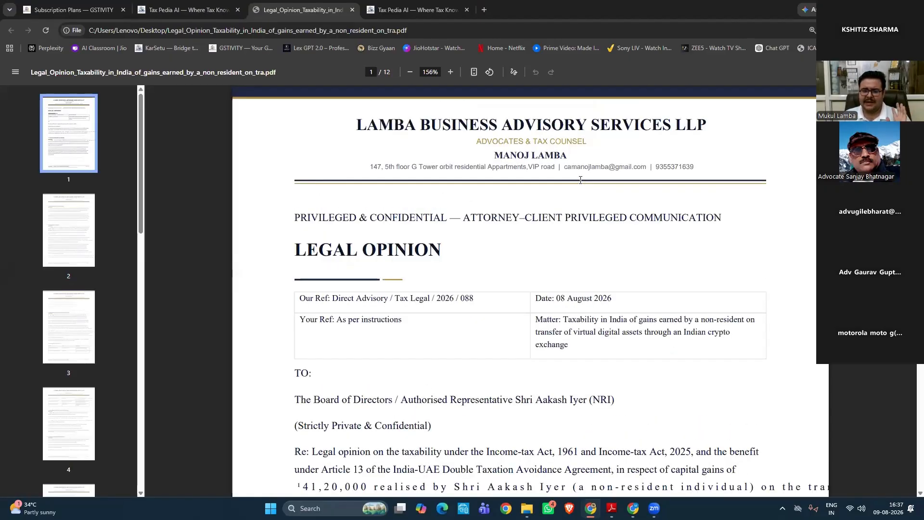
scroll(383, 192, down, 1)
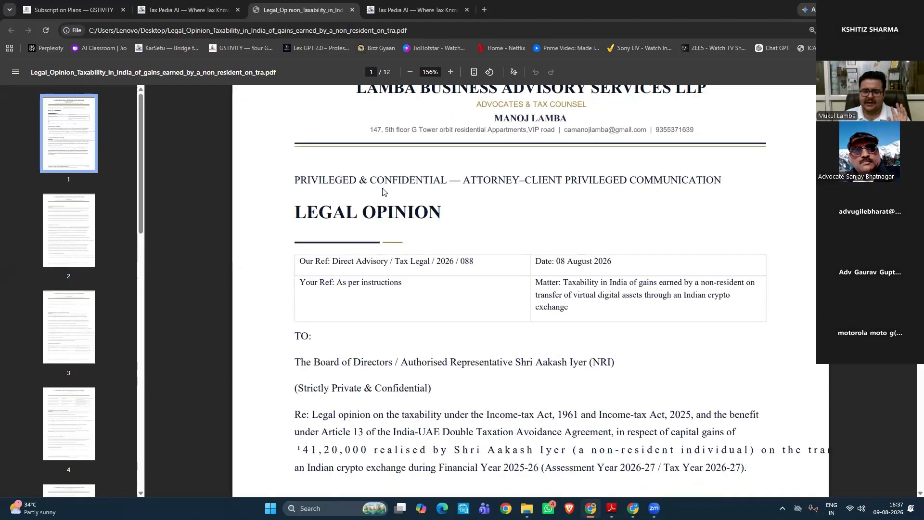
scroll(403, 273, down, 4)
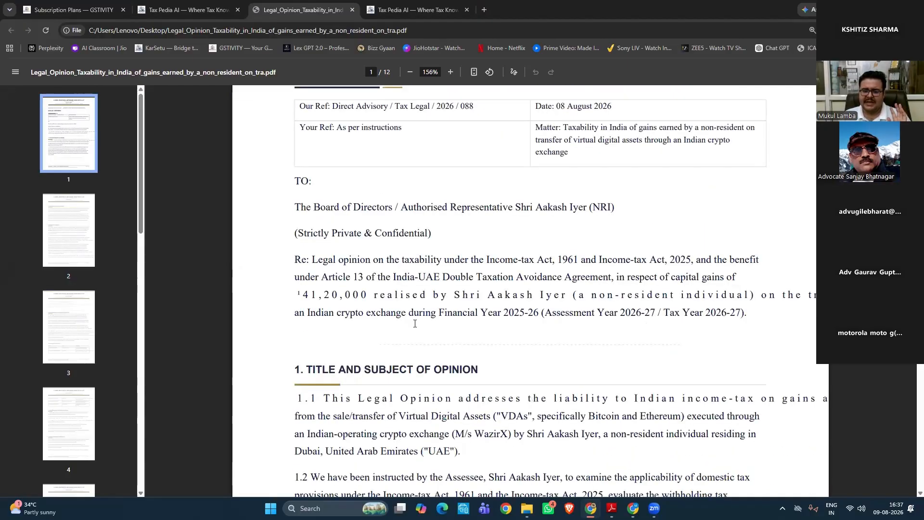
scroll(431, 237, down, 10)
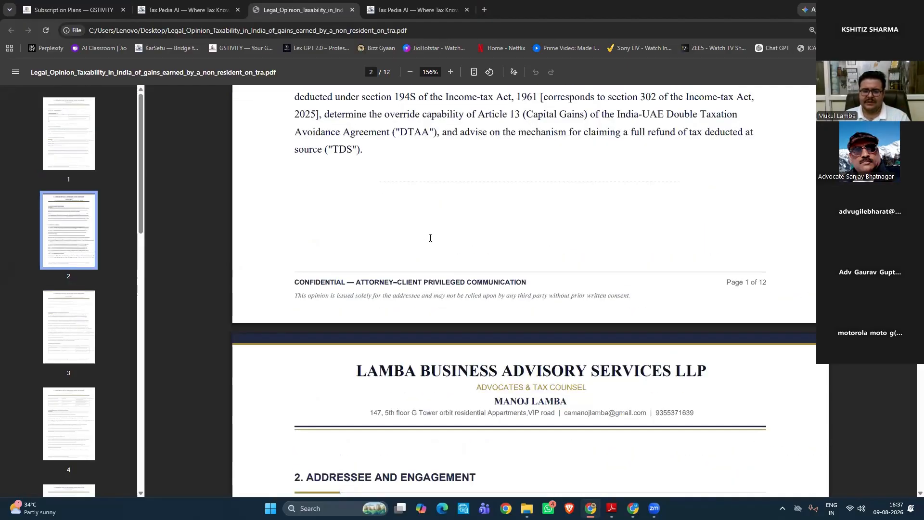
scroll(431, 237, down, 3)
scroll(430, 237, down, 20)
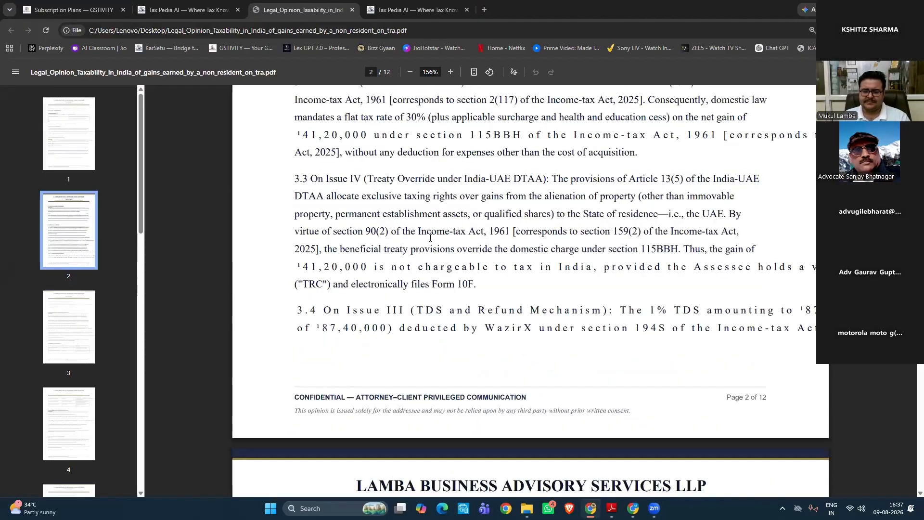
scroll(431, 239, down, 20)
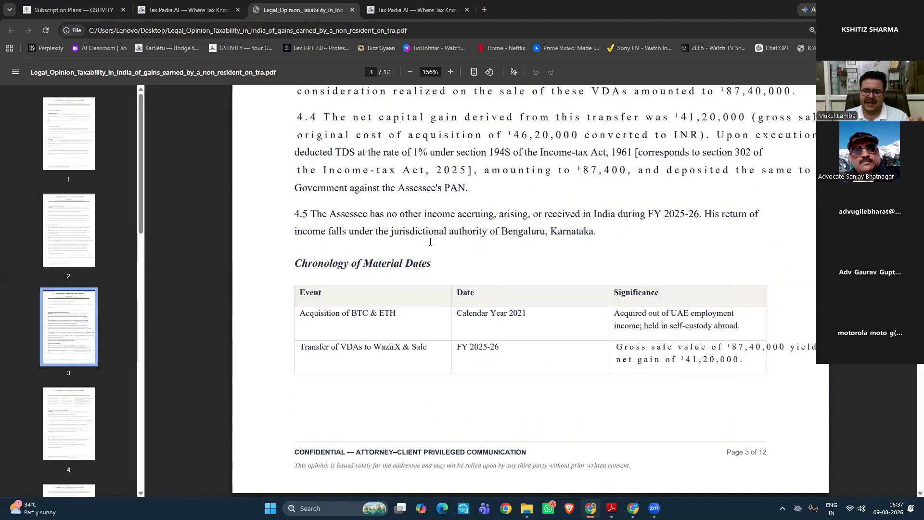
scroll(430, 241, down, 1)
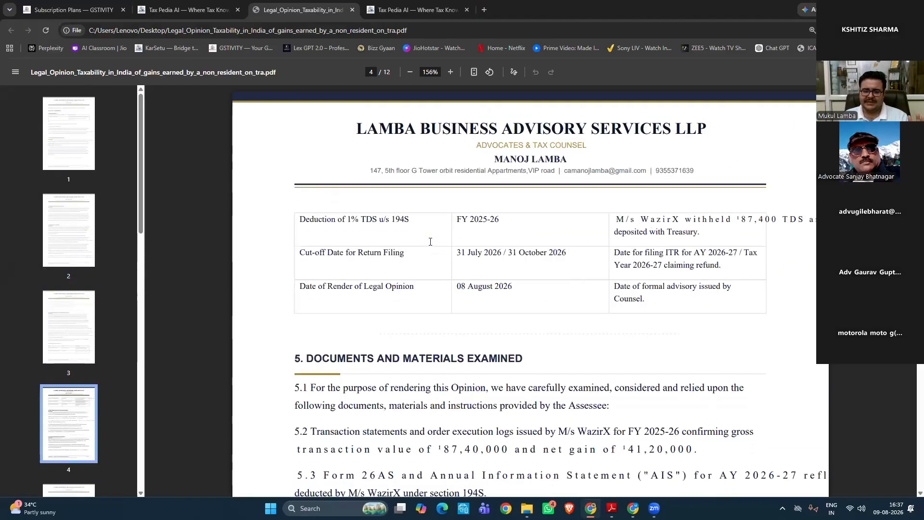
scroll(430, 241, down, 15)
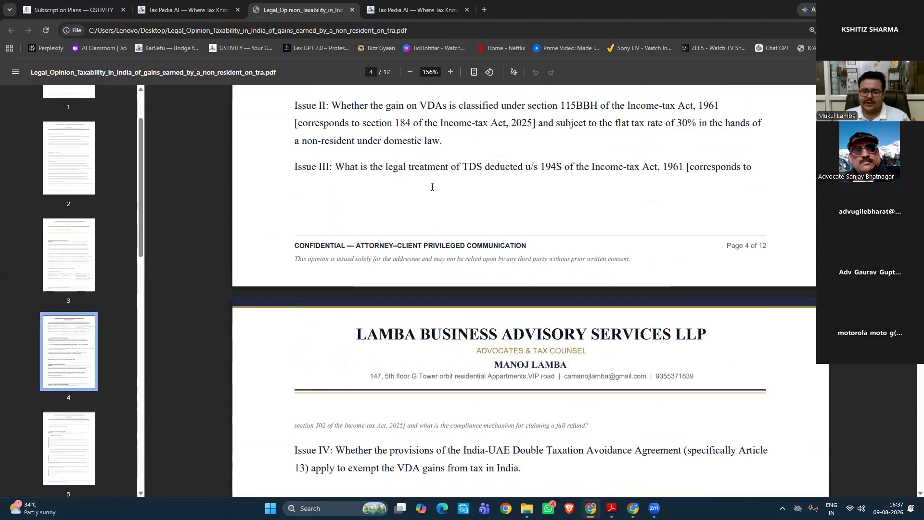
Read the opinion's issues, relevant statutory provisions, circulars and rules, and the judicial precedents considered
scroll(433, 187, up, 6)
scroll(444, 360, down, 8)
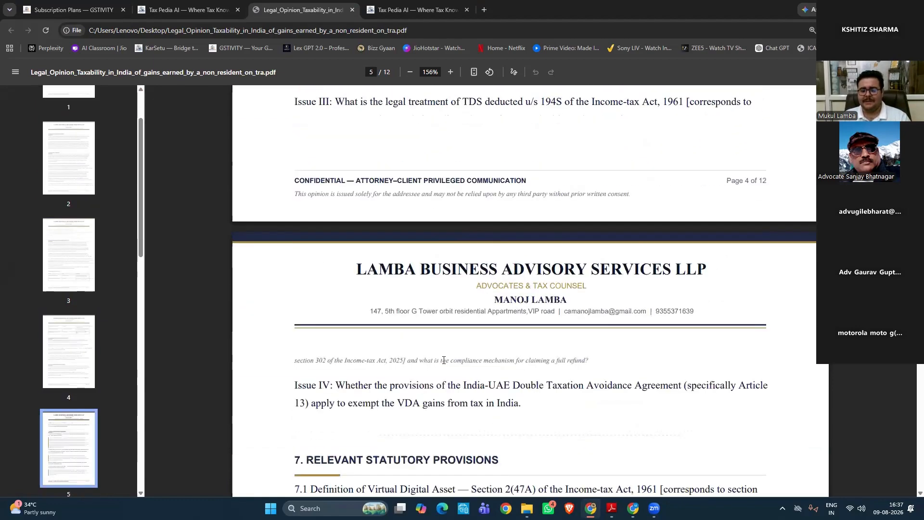
scroll(444, 360, down, 5)
scroll(490, 268, down, 2)
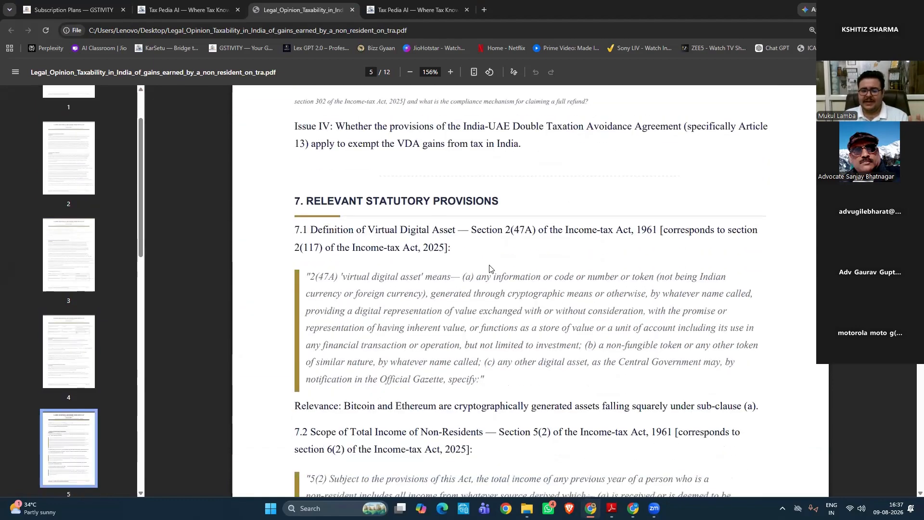
scroll(483, 334, down, 8)
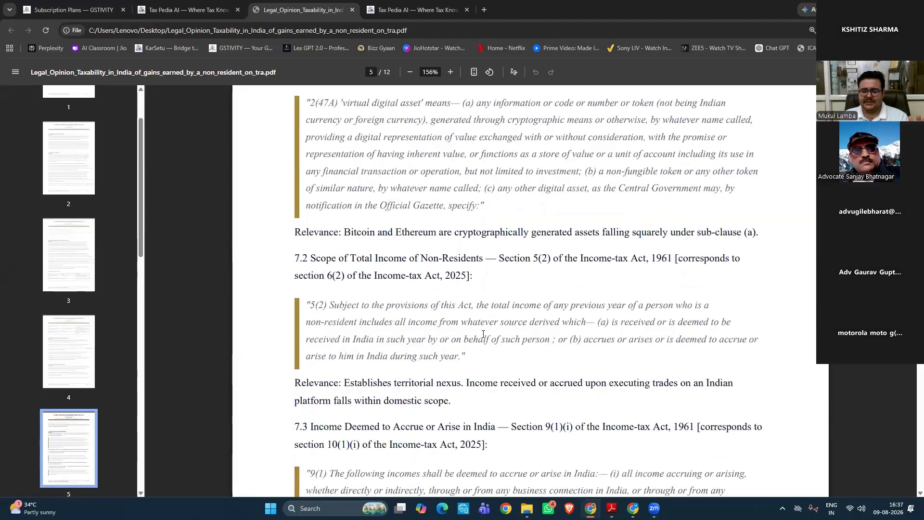
scroll(483, 334, down, 13)
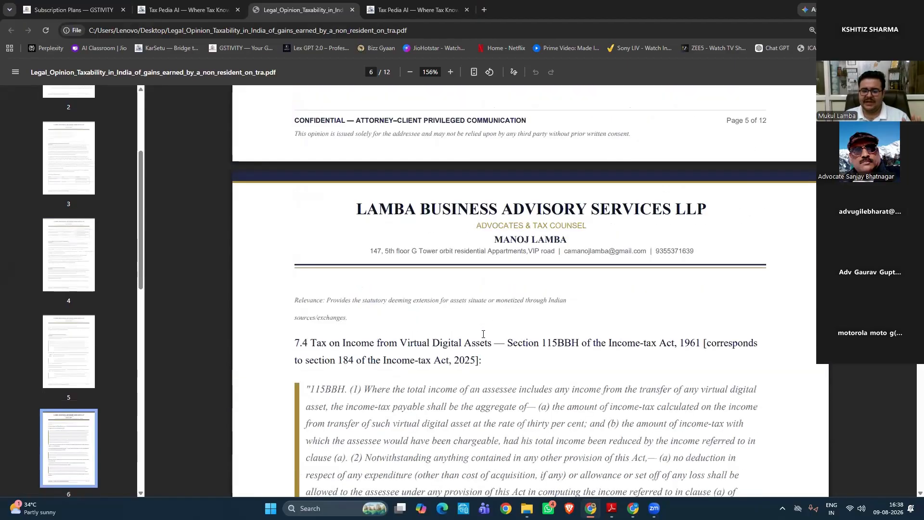
scroll(483, 334, down, 12)
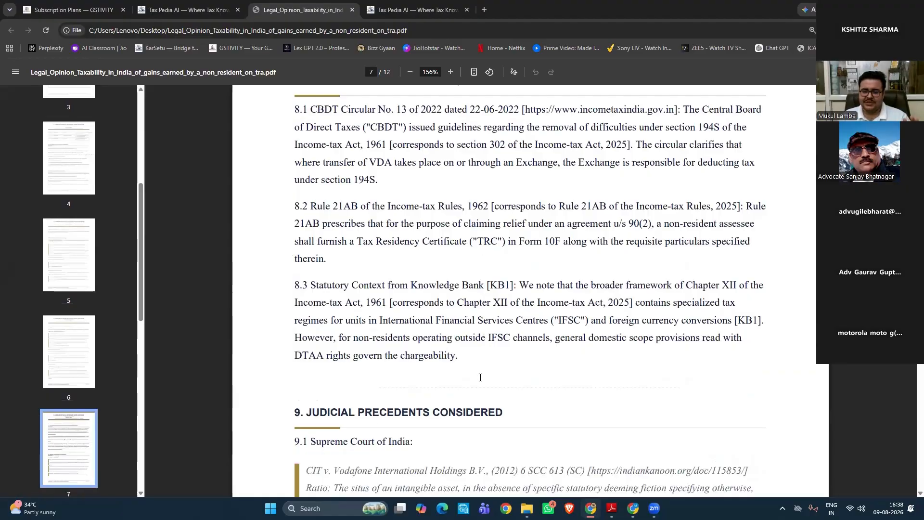
scroll(481, 356, down, 6)
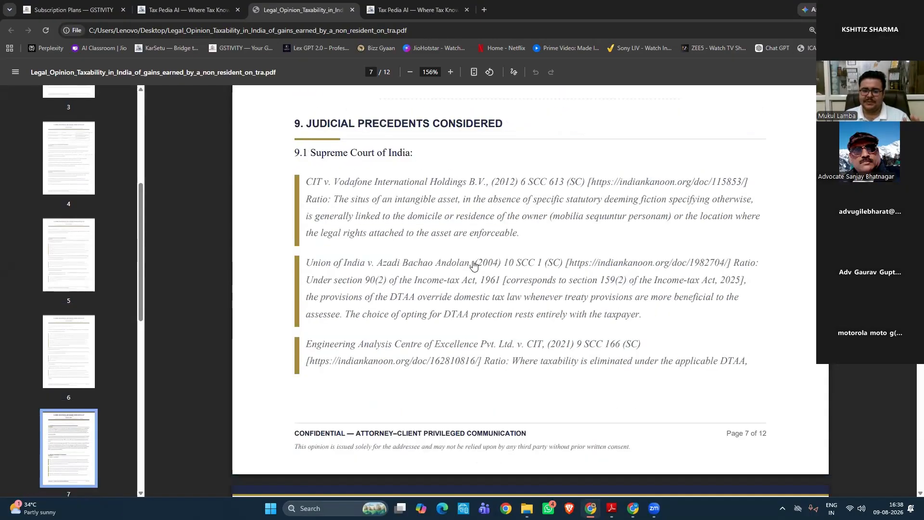
scroll(515, 352, down, 4)
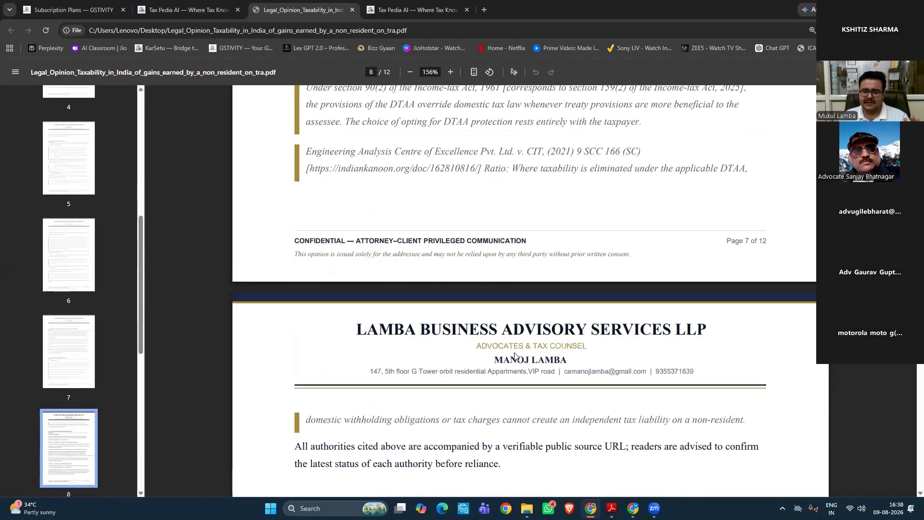
scroll(445, 242, down, 8)
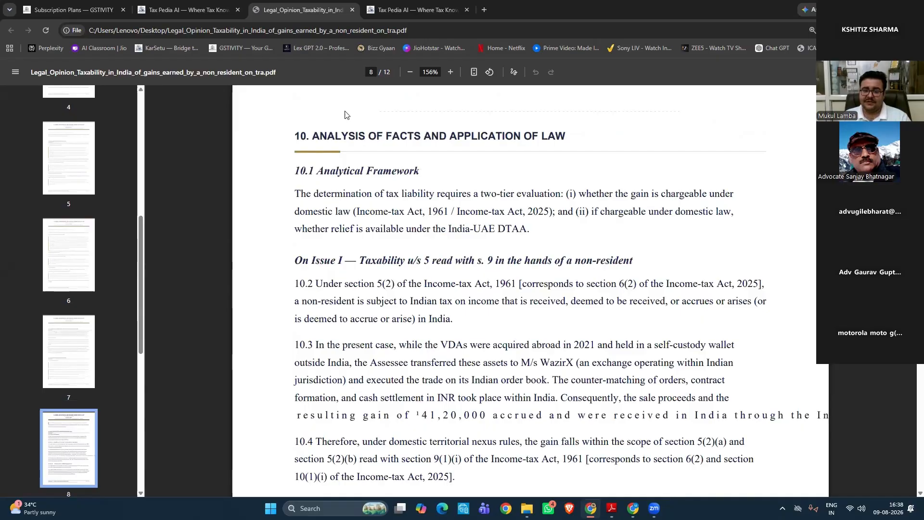
Read the issue-wise analysis, counter-arguments and Knowledge Bank sources through the last page, and close the PDF
scroll(579, 181, down, 1)
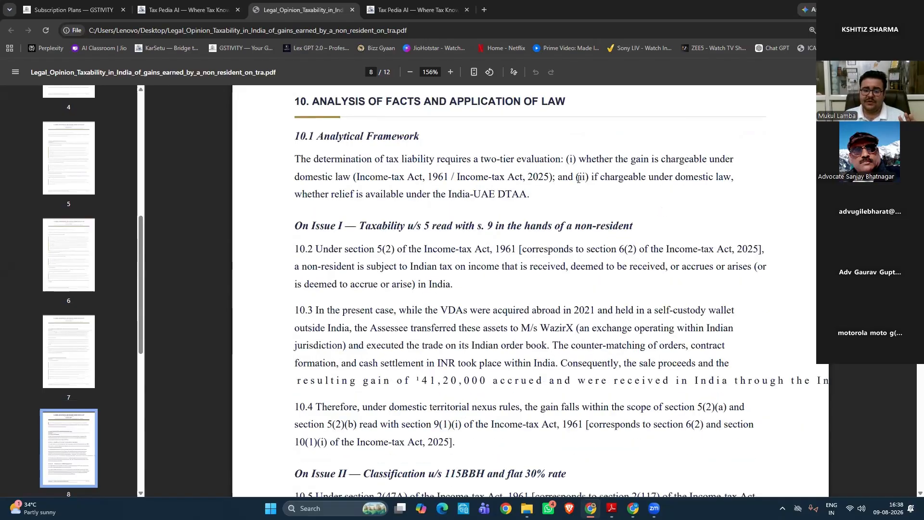
scroll(578, 179, down, 10)
scroll(525, 219, up, 10)
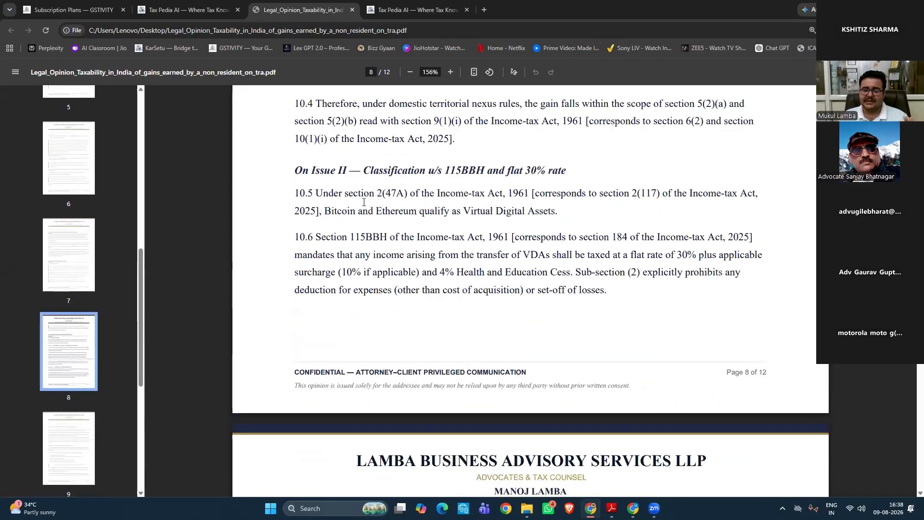
scroll(363, 202, up, 1)
scroll(385, 250, down, 2)
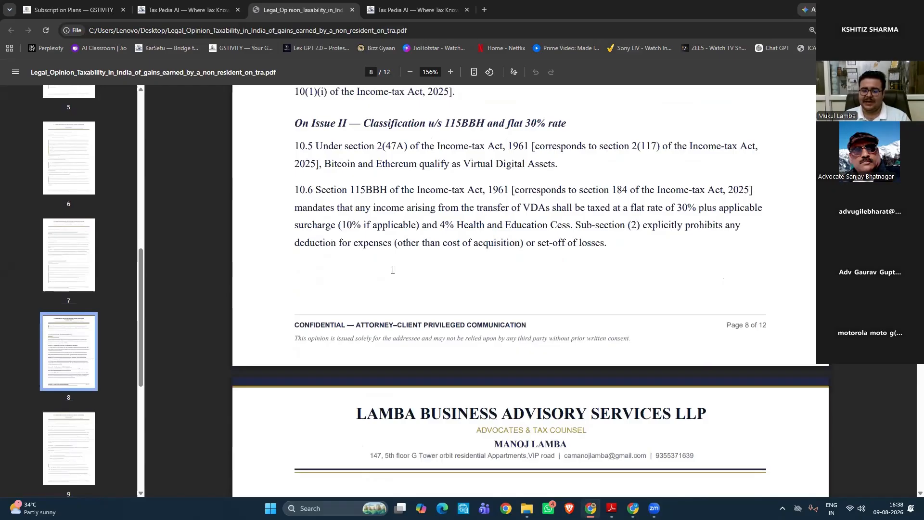
scroll(392, 270, down, 8)
scroll(511, 248, down, 4)
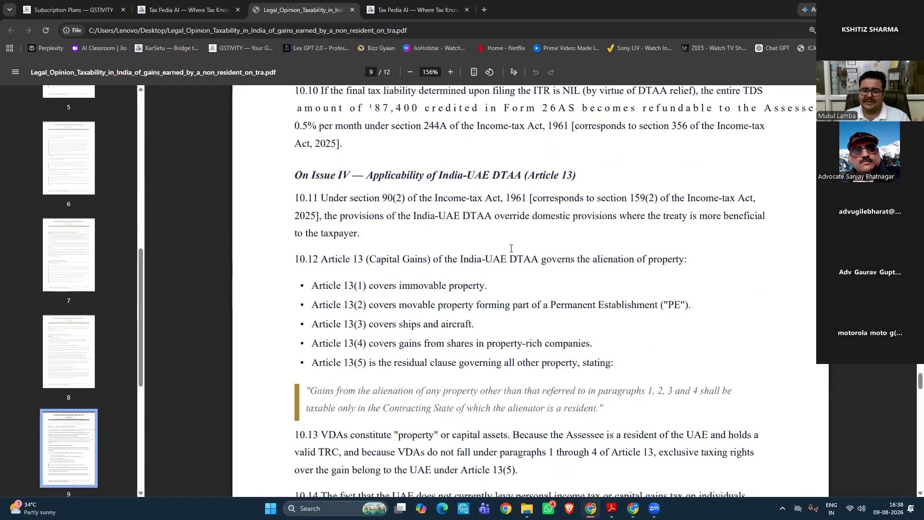
scroll(511, 250, down, 10)
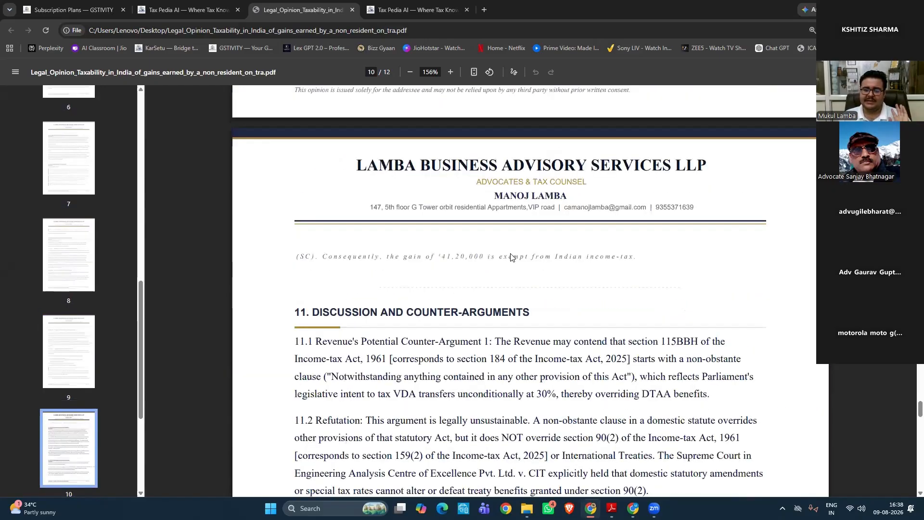
scroll(511, 257, down, 15)
scroll(511, 257, down, 15)
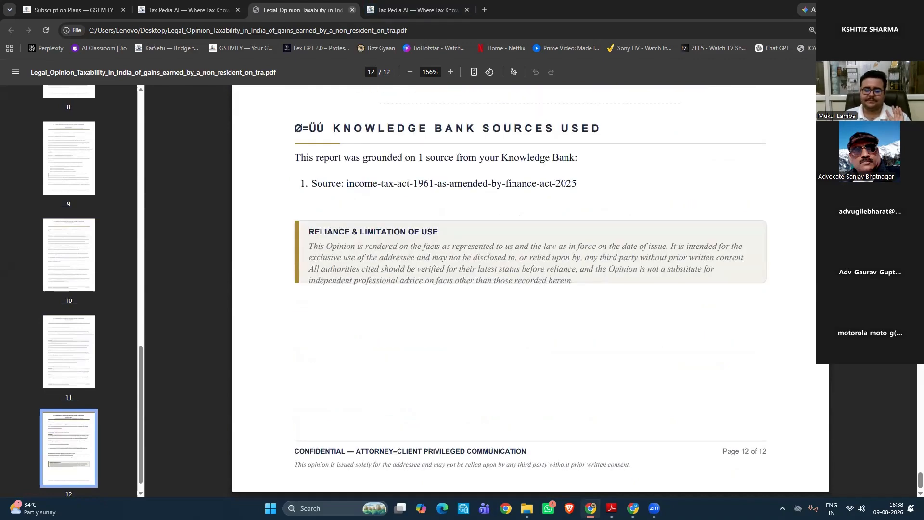
key(ctrl+w)
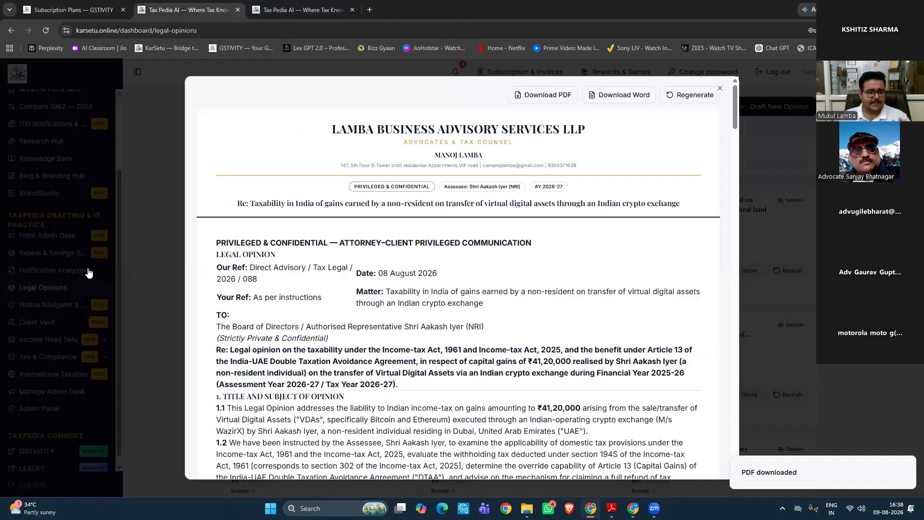
Open Notice Navigator and view the saved analysis of the Show Cause Notice u/s 143(3) for AY 2024-25
click(71, 294)
scroll(70, 298, down, 1)
click(71, 296)
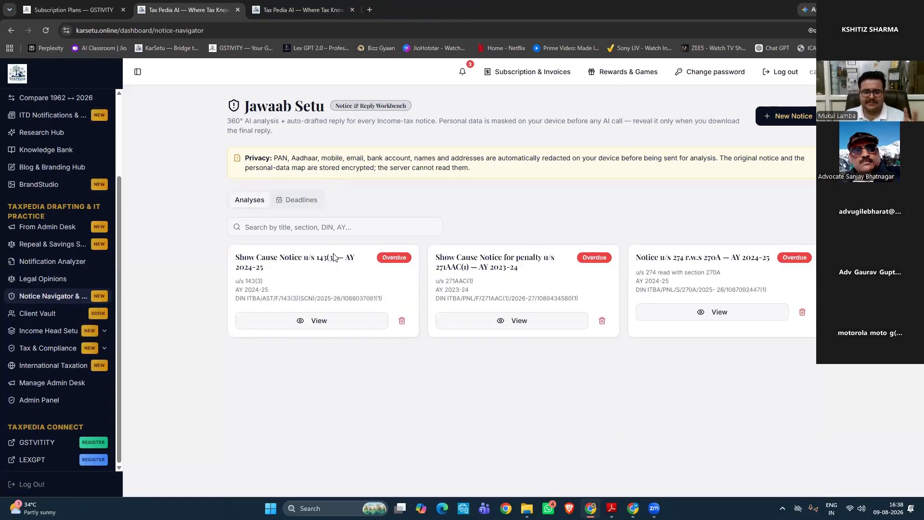
click(338, 317)
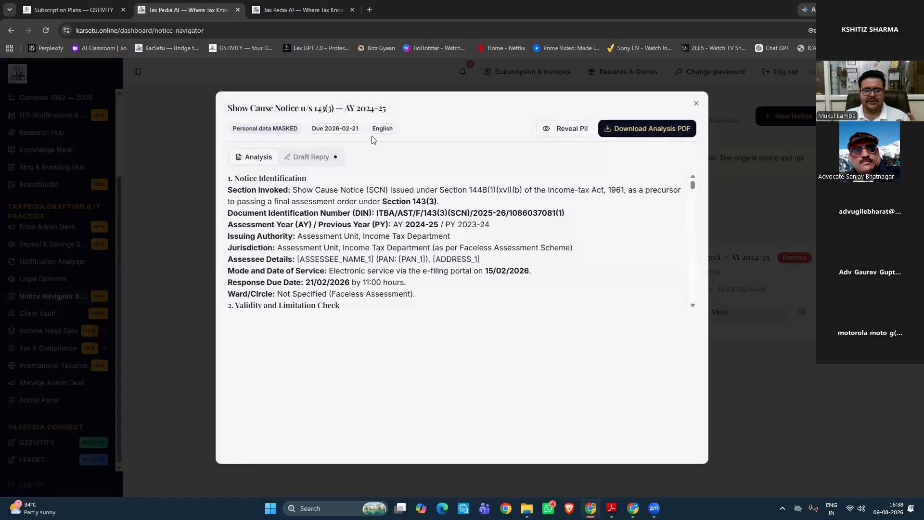
Read the notice analysis from its identification details through the proposed additions, risks and exposure, and available defences with binding precedents
scroll(388, 231, down, 10)
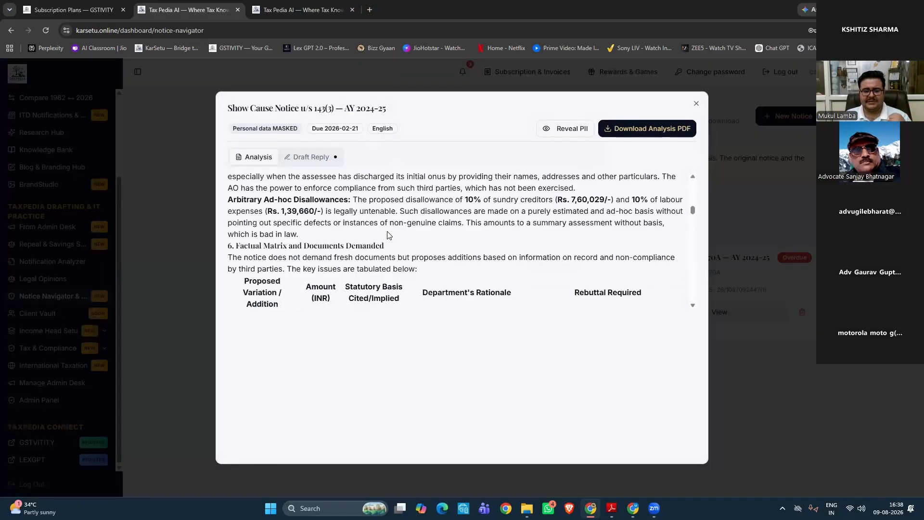
scroll(389, 235, down, 1)
scroll(389, 236, down, 5)
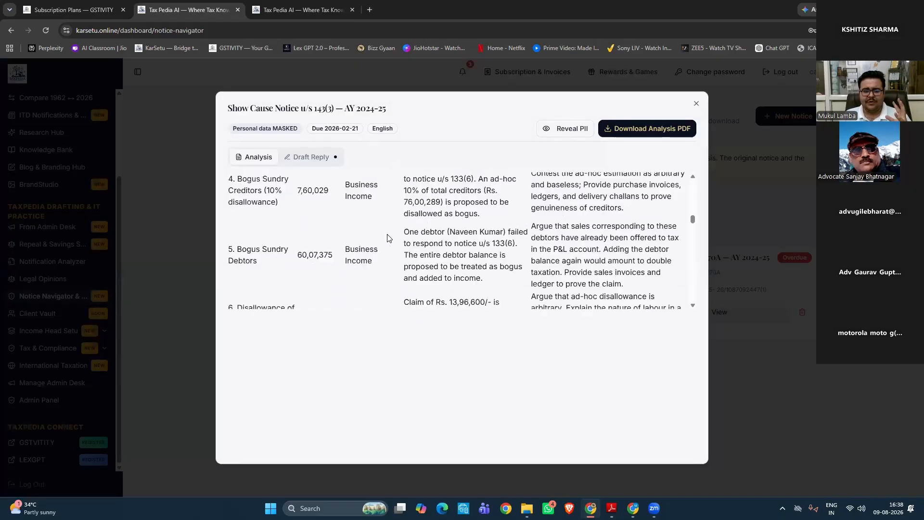
scroll(389, 239, down, 5)
scroll(392, 241, up, 1)
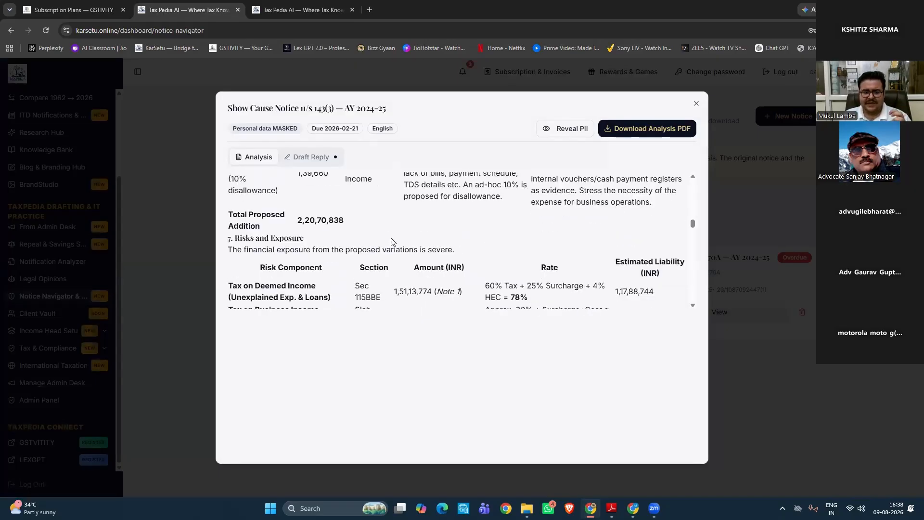
scroll(392, 242, down, 10)
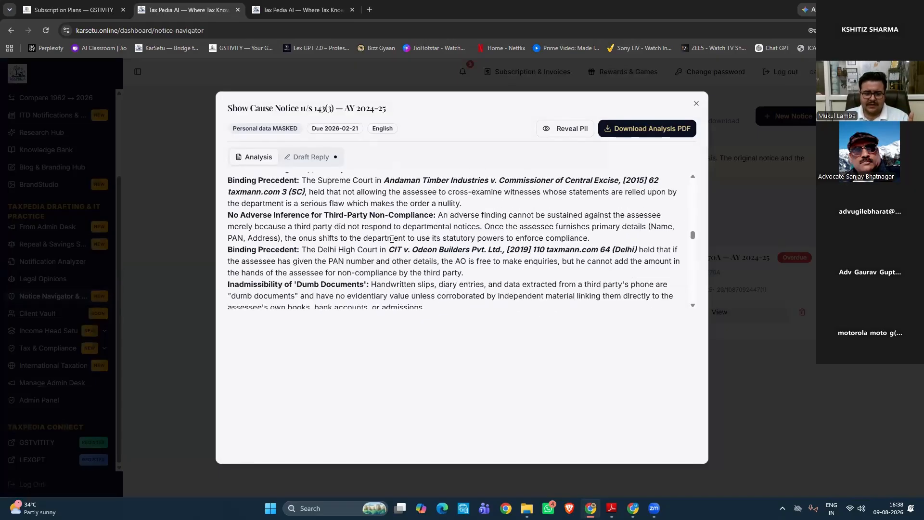
scroll(391, 238, up, 2)
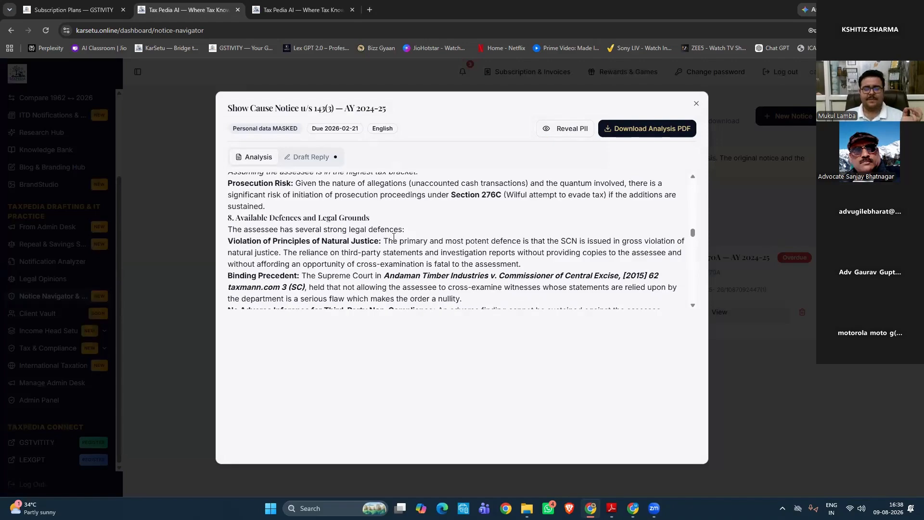
scroll(394, 239, down, 3)
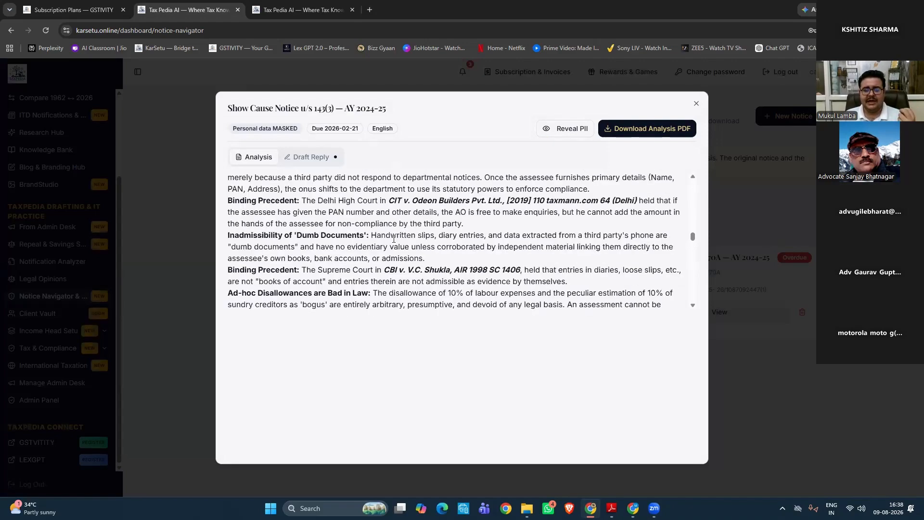
scroll(340, 203, down, 3)
Read the notice's draft reply from the preliminary objections through the reply on merits, prayer and enclosures, and close the notice
click(313, 158)
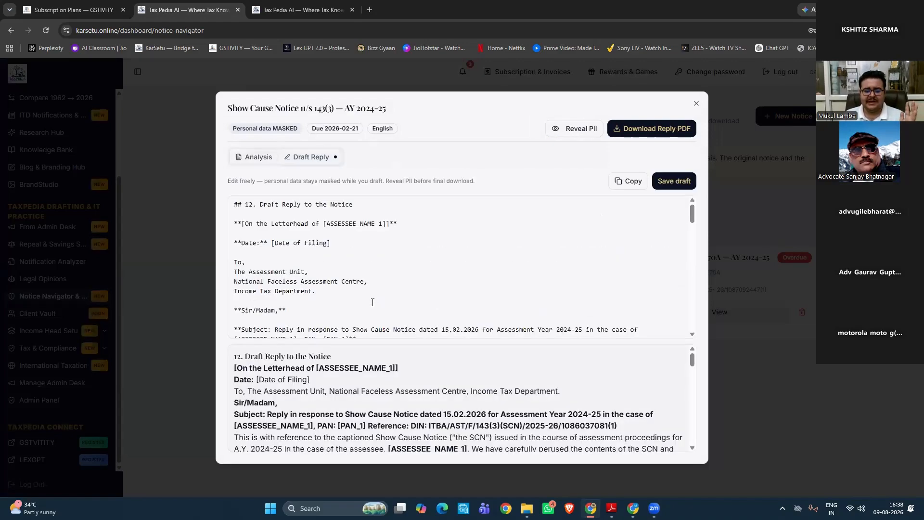
scroll(368, 369, down, 3)
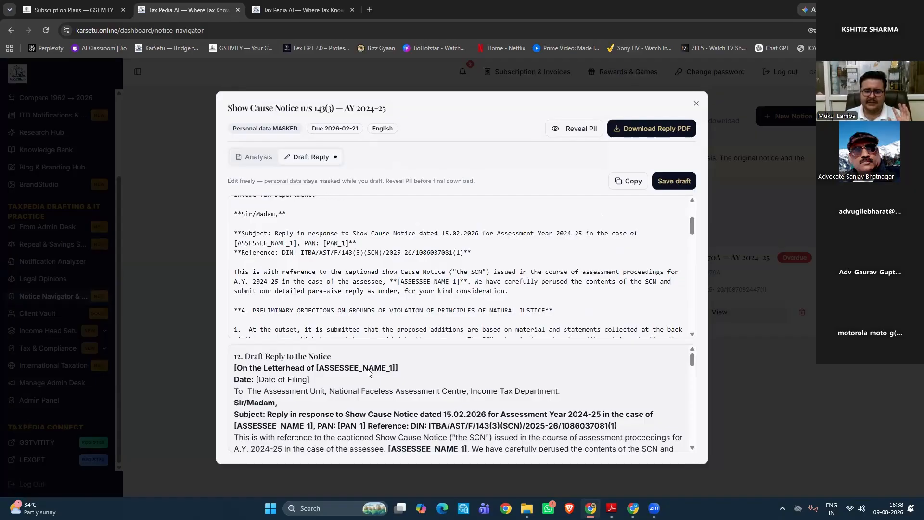
scroll(369, 369, down, 3)
scroll(369, 369, down, 2)
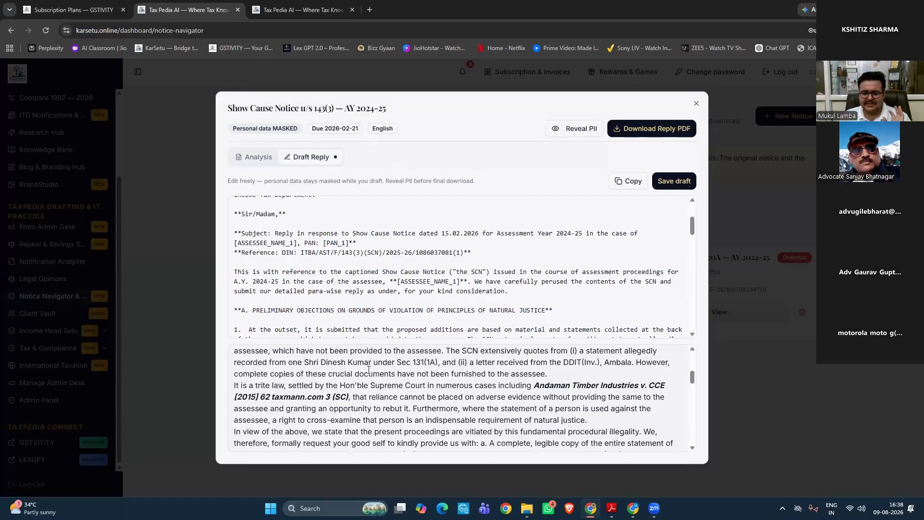
scroll(369, 369, down, 2)
scroll(369, 370, down, 3)
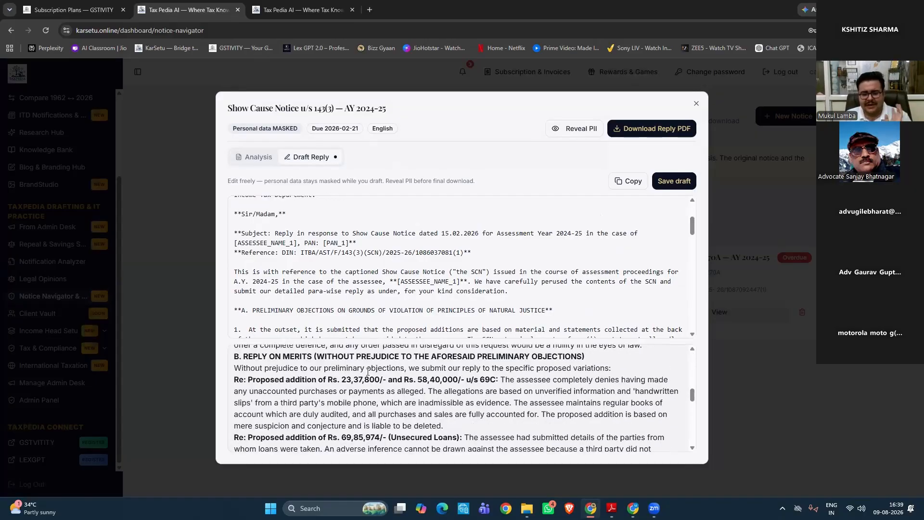
scroll(368, 373, down, 1)
scroll(368, 372, down, 2)
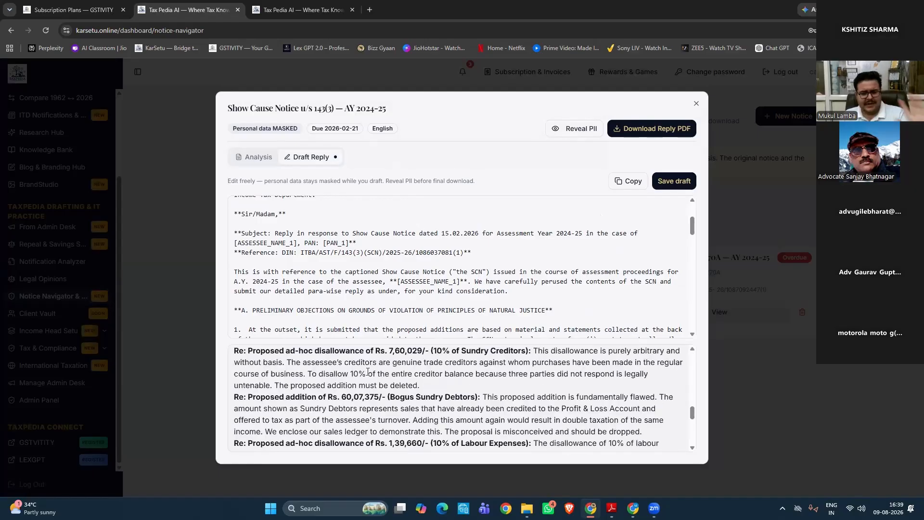
scroll(367, 373, down, 2)
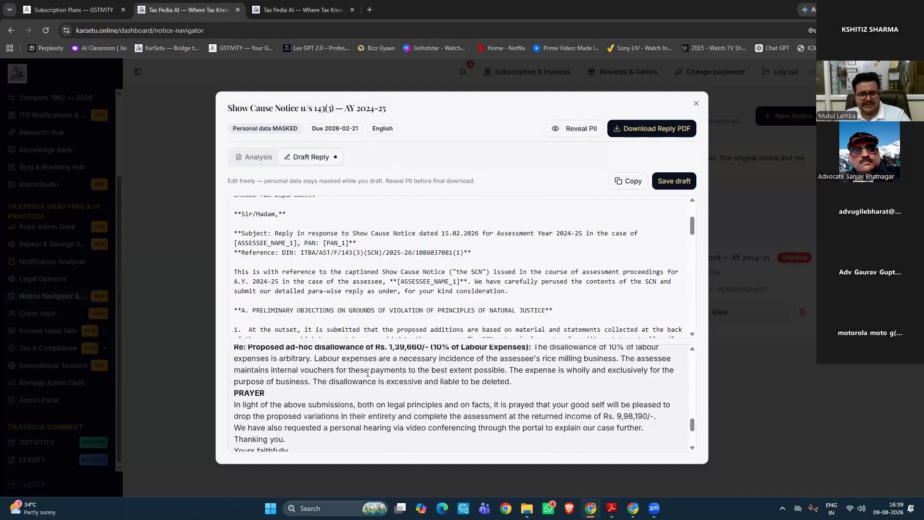
scroll(369, 380, down, 2)
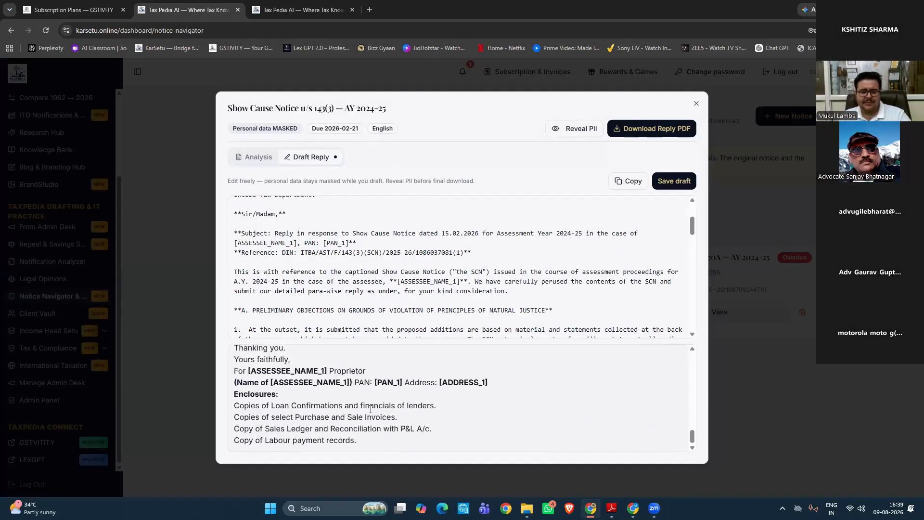
scroll(371, 391, up, 6)
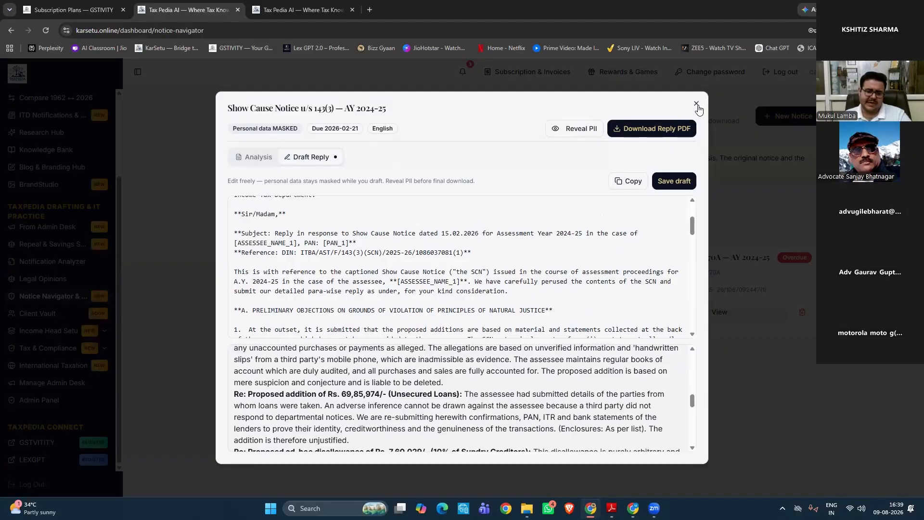
click(697, 105)
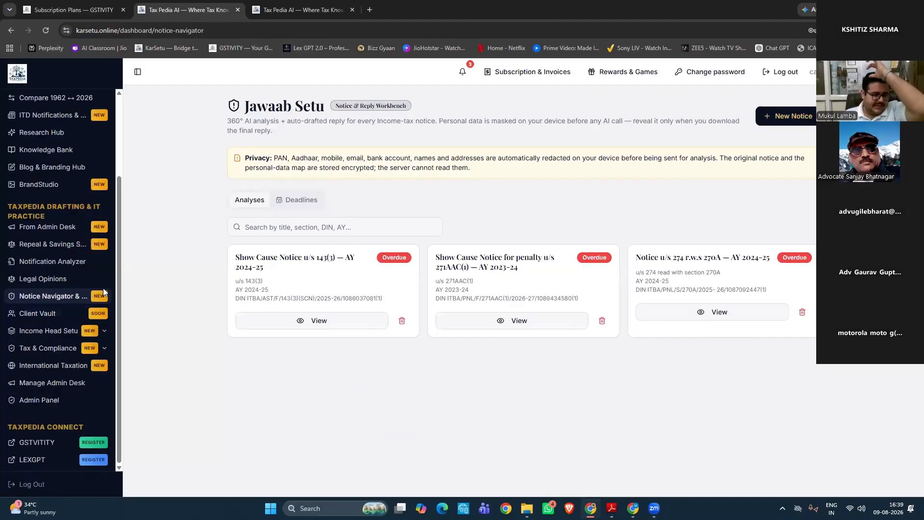
Expand the Income Head Setu and Tax & Compliance groups and open Capital Gain Setu
click(79, 337)
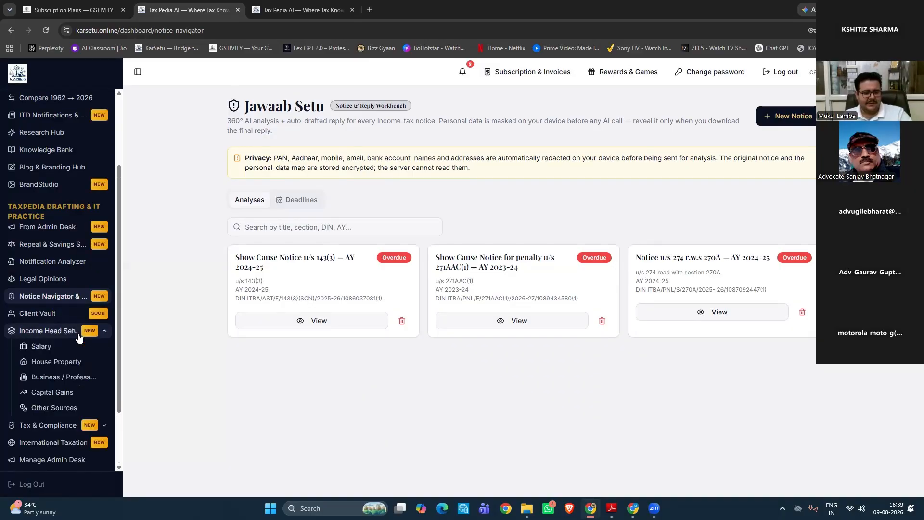
click(78, 423)
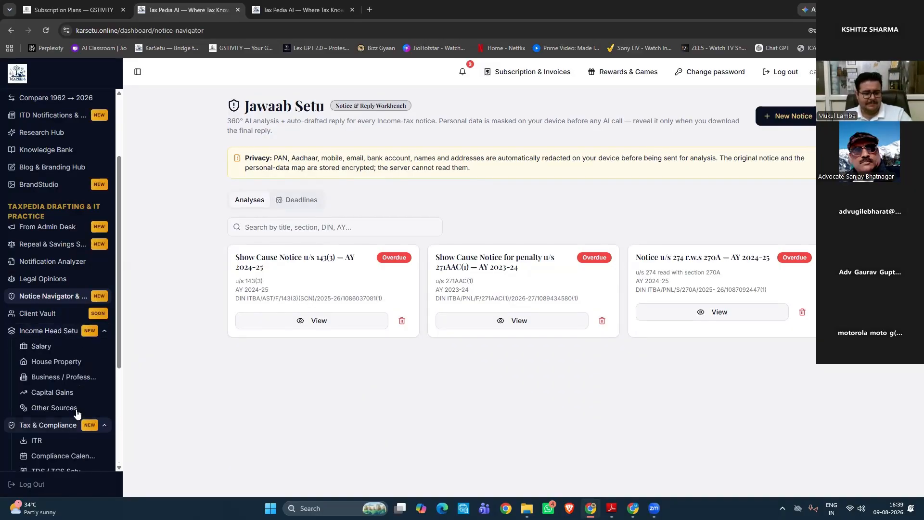
scroll(77, 413, down, 2)
click(77, 408)
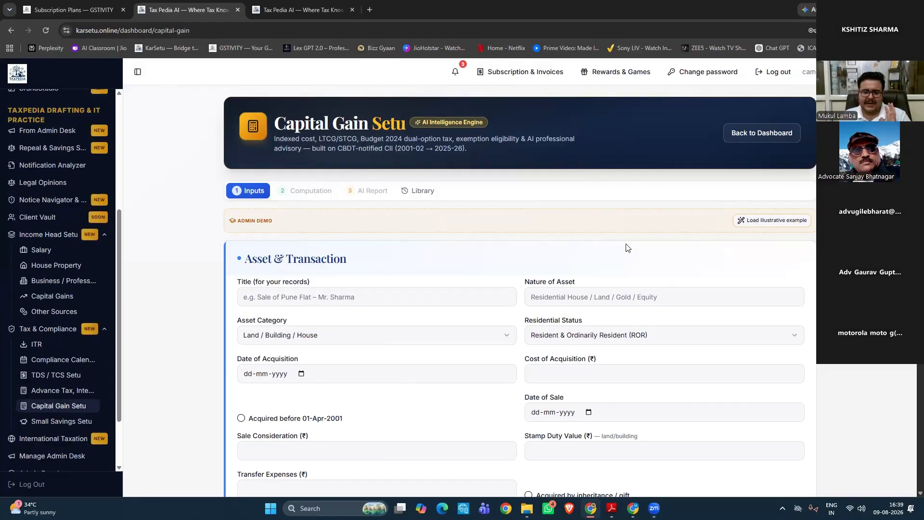
Load the illustrative example of a residential house sale with s.54 reinvestment and compute its capital gain
scroll(264, 215, down, 2)
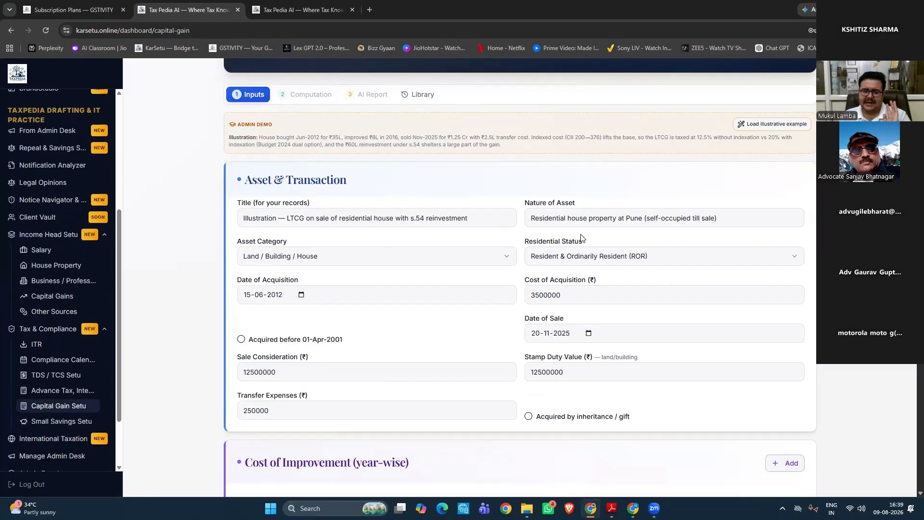
scroll(356, 217, down, 1)
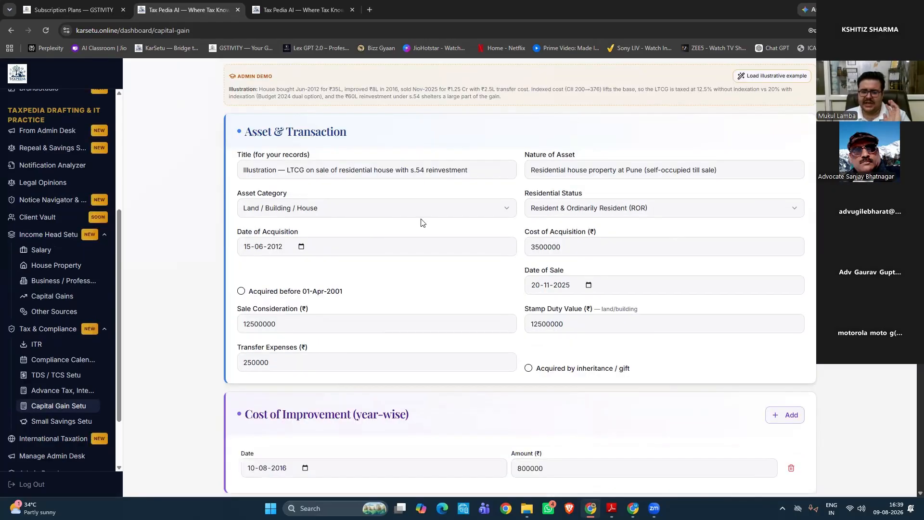
scroll(426, 215, down, 1)
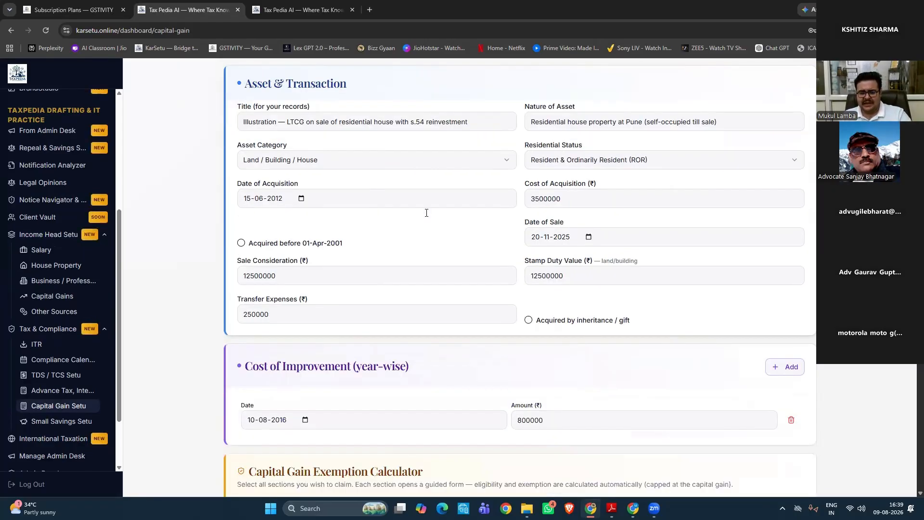
scroll(437, 169, down, 1)
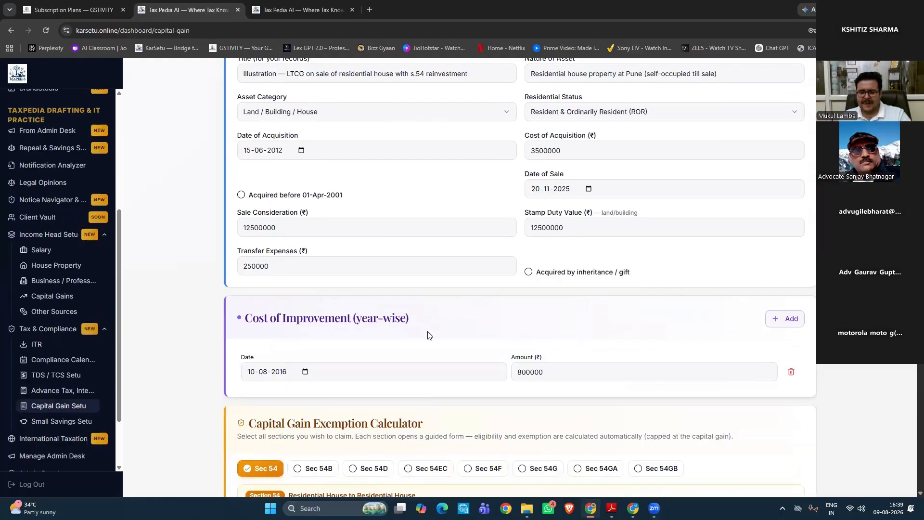
scroll(433, 332, down, 1)
scroll(487, 275, down, 2)
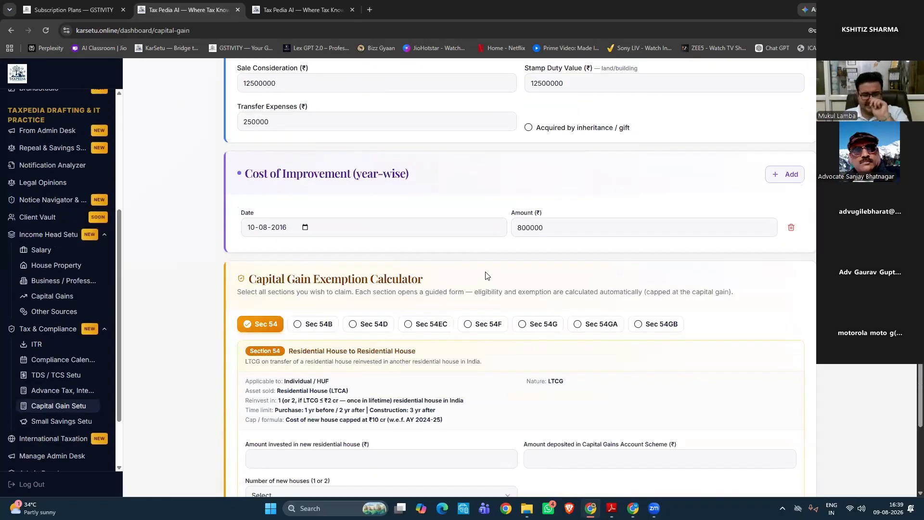
scroll(481, 289, down, 2)
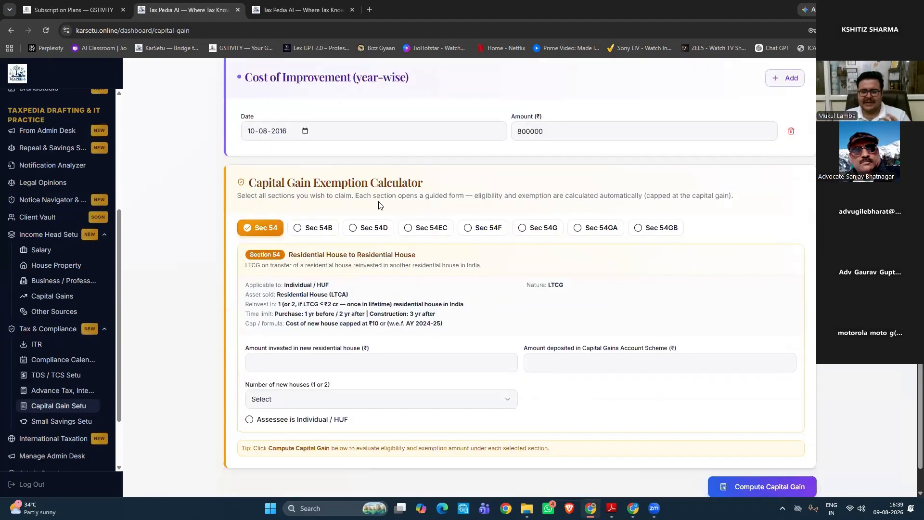
click(260, 228)
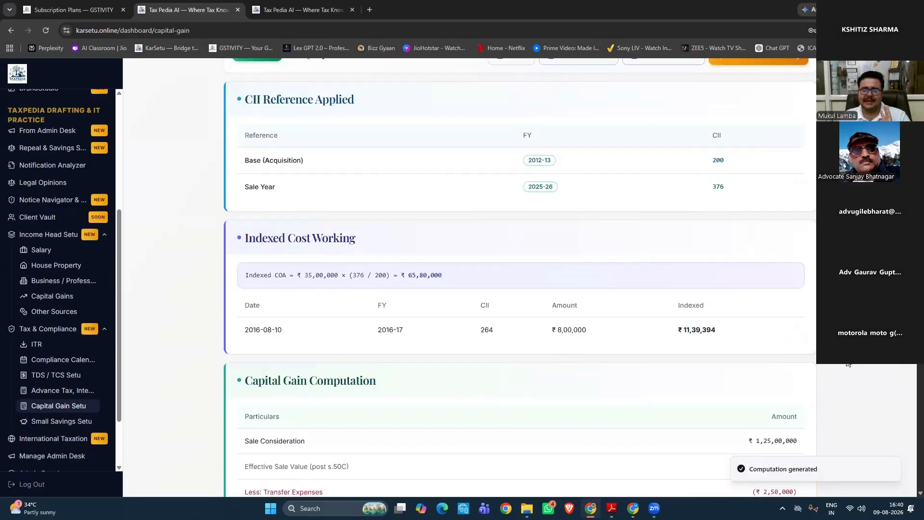
Examine the computation's holding period, the CII references applied and the indexed cost working for acquisition and improvement
scroll(385, 230, up, 3)
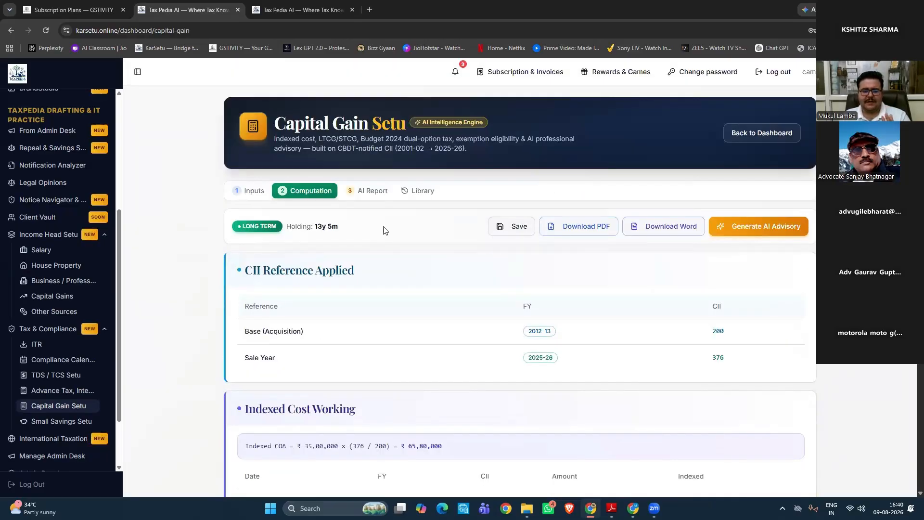
scroll(357, 233, down, 1)
scroll(357, 233, down, 1)
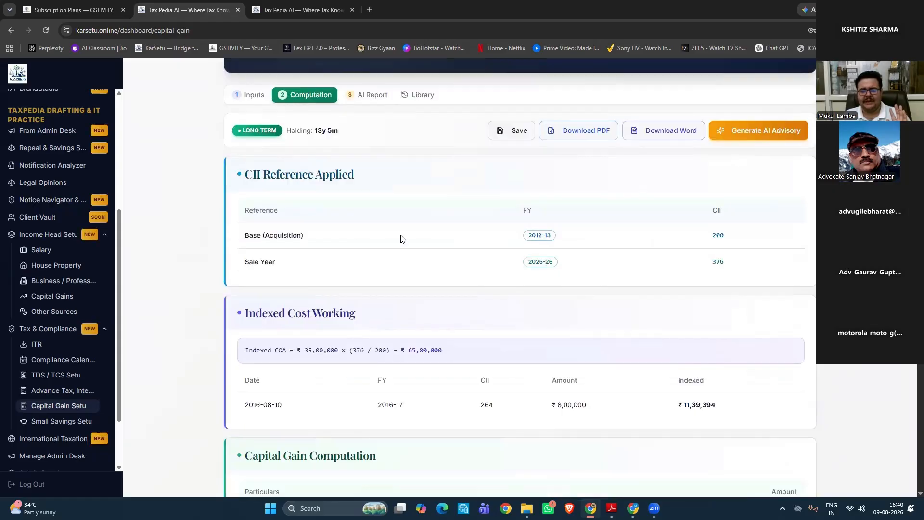
scroll(705, 166, down, 2)
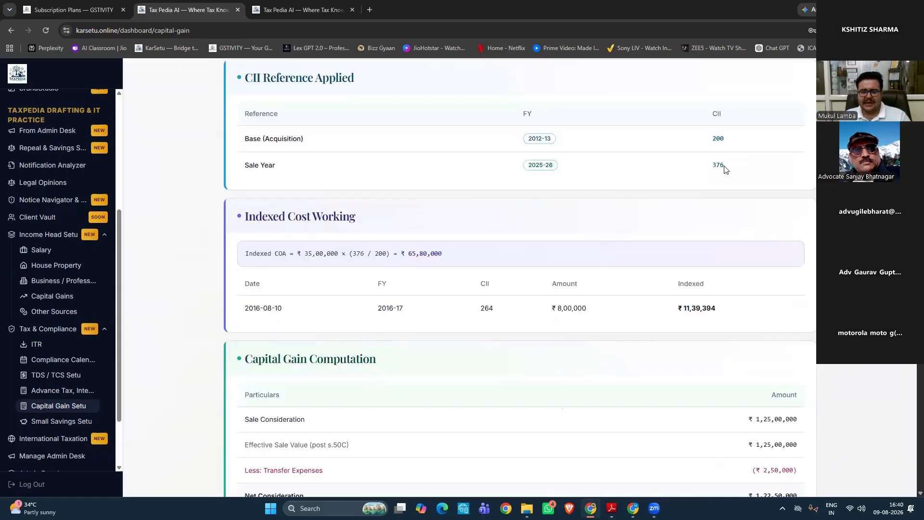
double_click(722, 166)
click(775, 199)
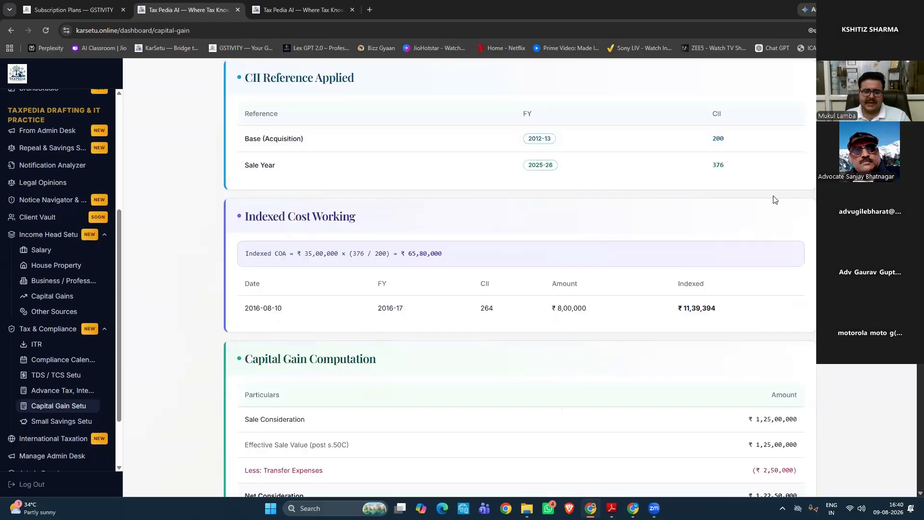
scroll(344, 268, down, 1)
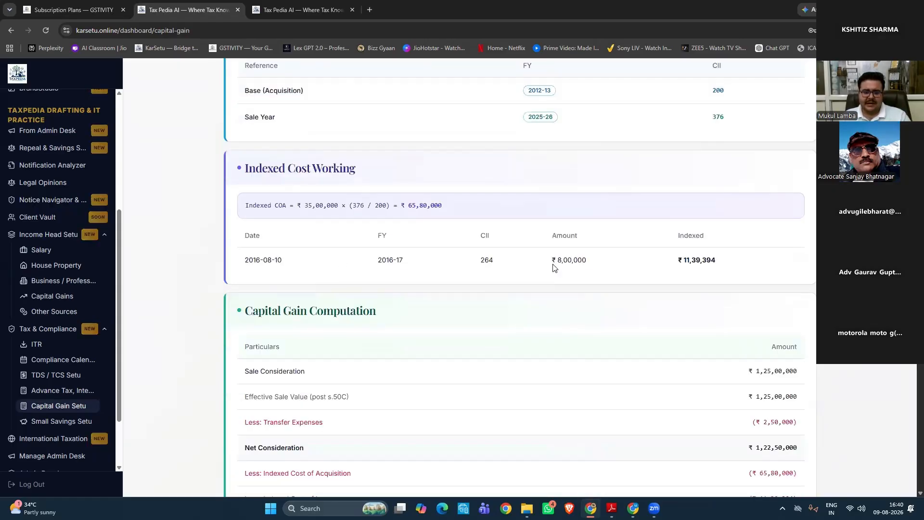
triple_click(699, 260)
click(733, 262)
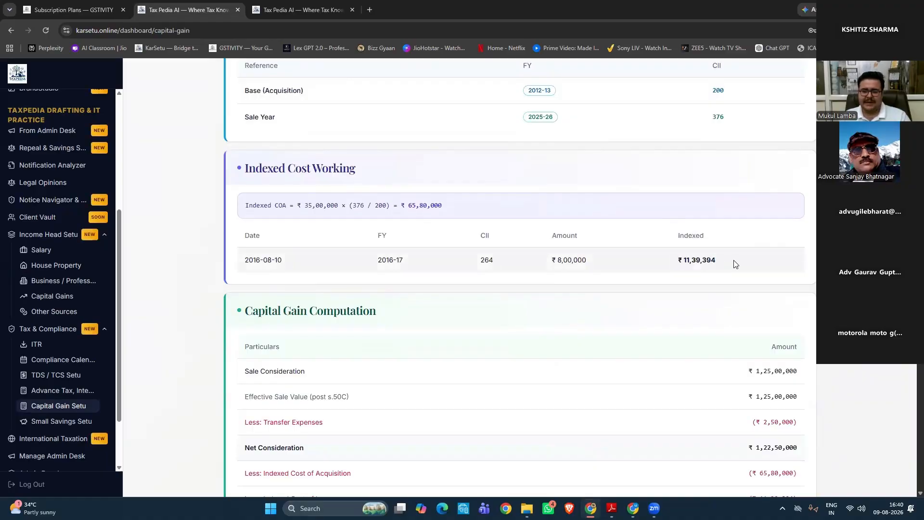
Examine the long-term capital gain computation and the Budget 2024 comparison of tax with indexation against tax without it
scroll(735, 264, down, 1)
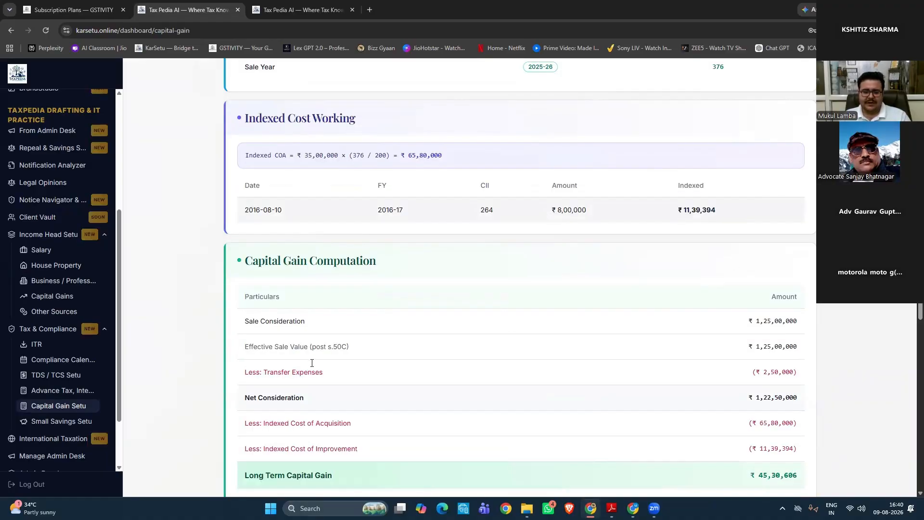
scroll(312, 363, down, 5)
drag(258, 361, 329, 364)
double_click(454, 362)
click(243, 390)
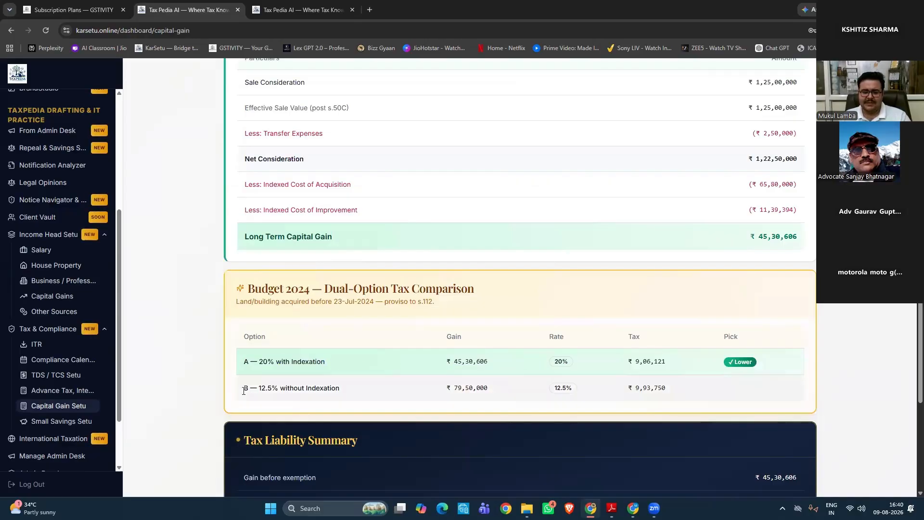
drag(243, 390, 350, 389)
drag(454, 389, 568, 394)
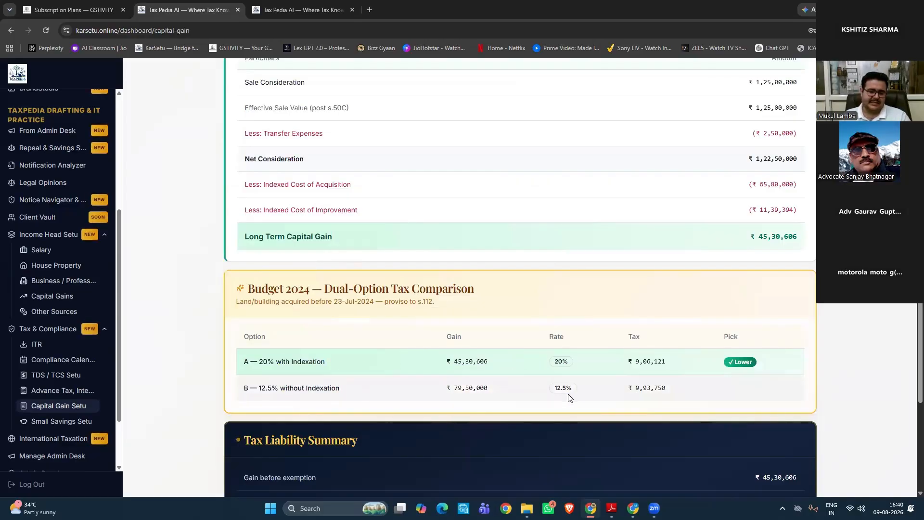
click(550, 361)
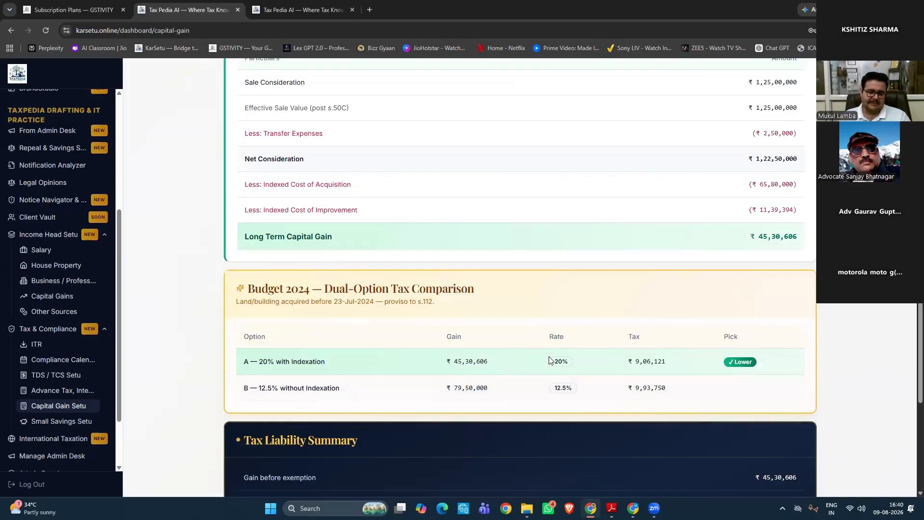
triple_click(803, 375)
click(792, 367)
Review the Tax Liability Summary from the gain before exemption through to the total tax payable
scroll(770, 337, down, 4)
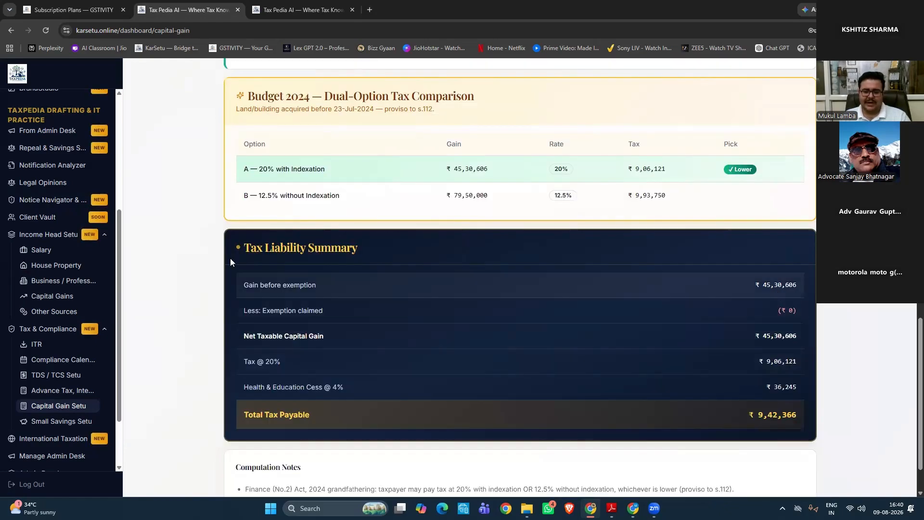
drag(230, 258, 840, 414)
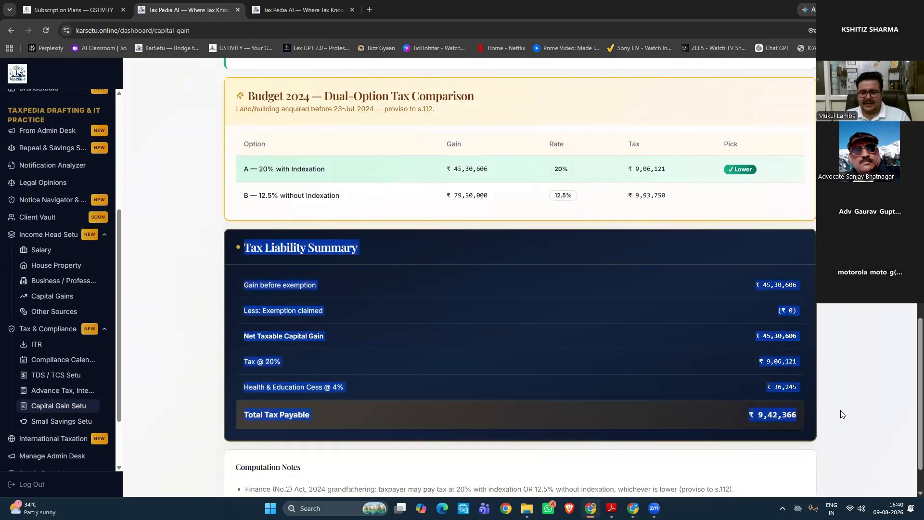
click(774, 408)
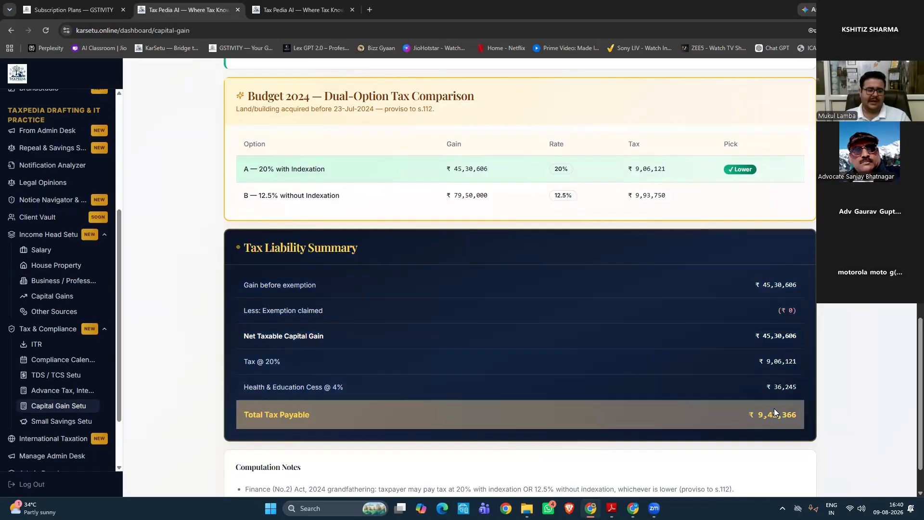
View Small Savings Setu, and look over the House Property calculators for let-out property NAV and interest deduction u/s 24(b)
click(82, 426)
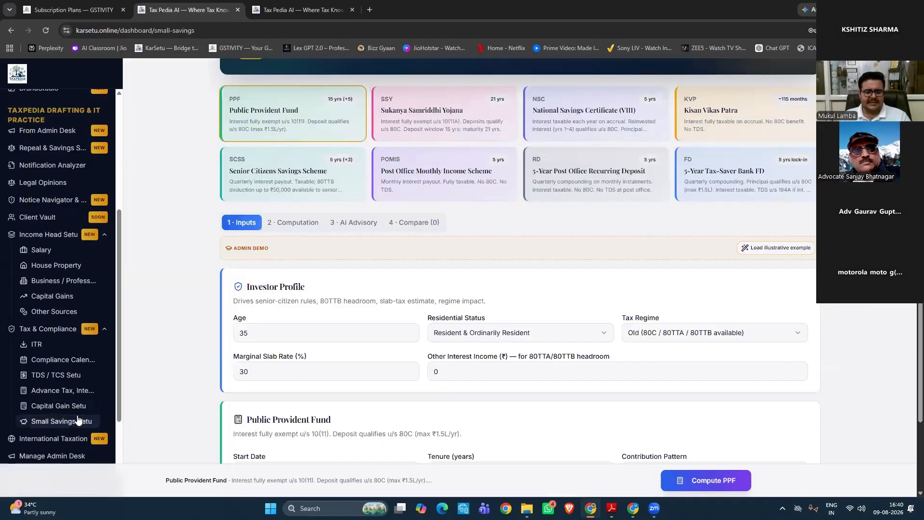
click(55, 265)
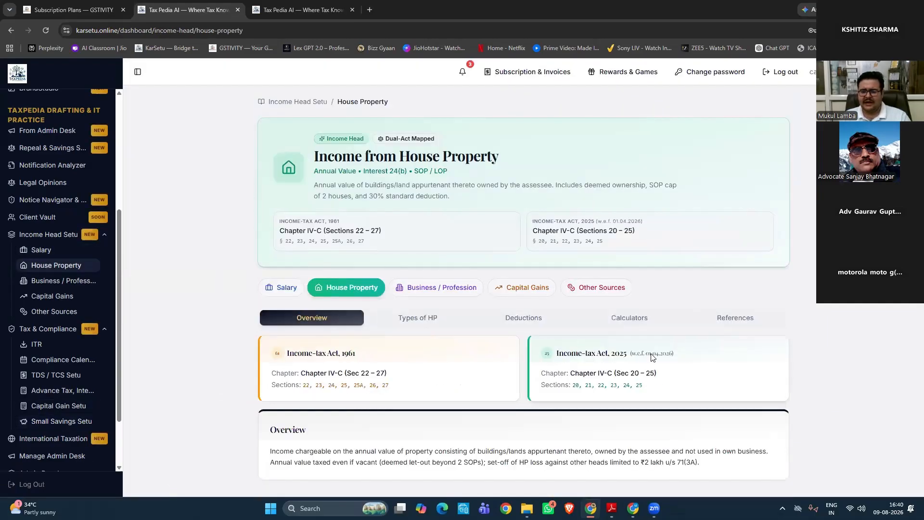
click(643, 319)
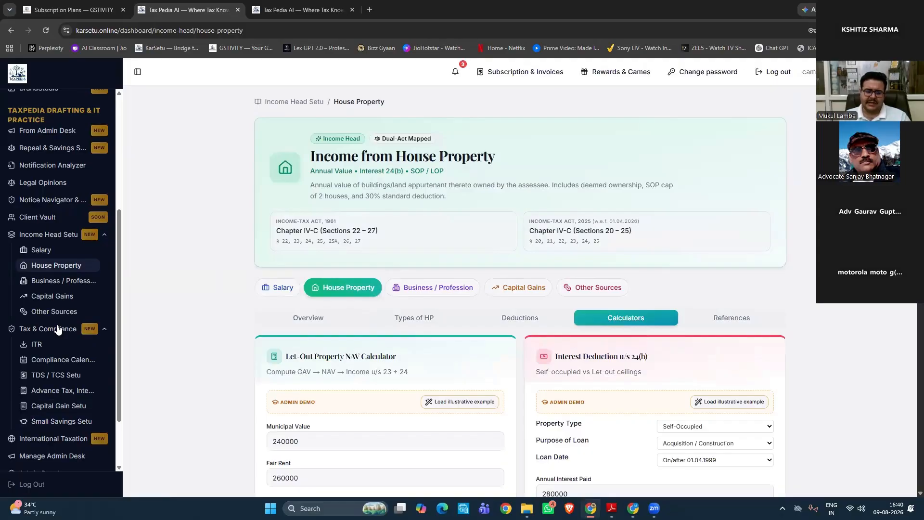
scroll(57, 324, down, 2)
scroll(388, 359, down, 3)
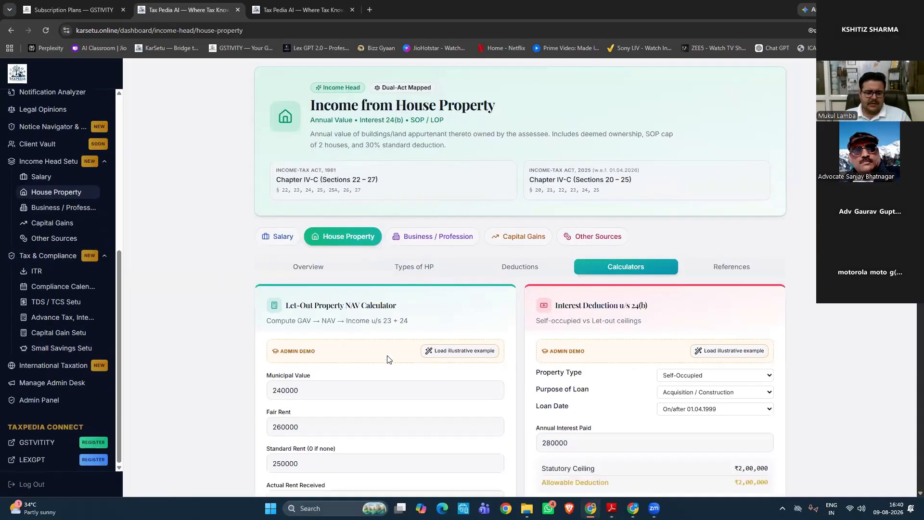
scroll(140, 99, up, 3)
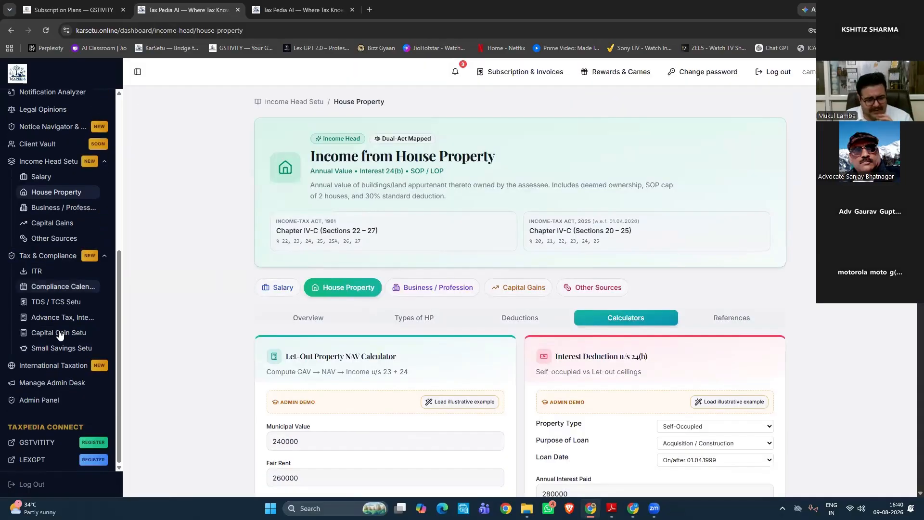
Look through the International Taxation calculators and open the From Admin Desk updates
click(66, 366)
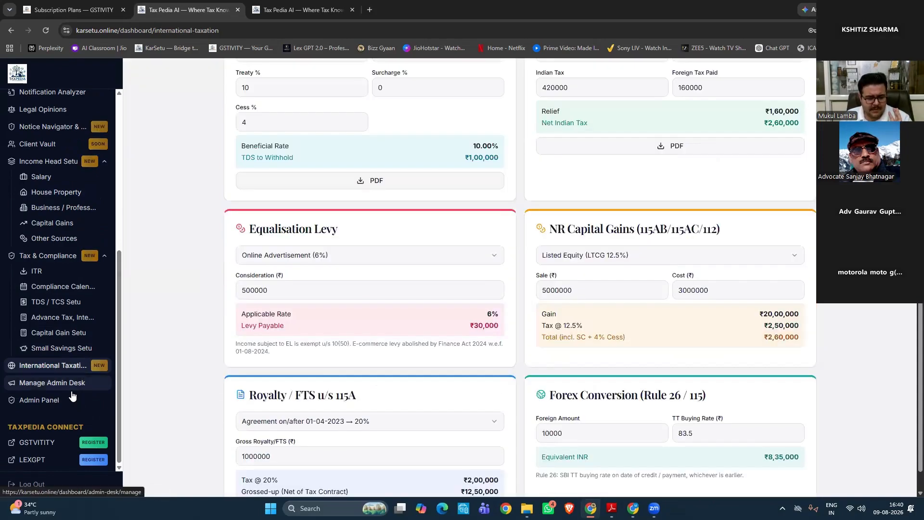
scroll(72, 397, down, 1)
scroll(48, 211, up, 3)
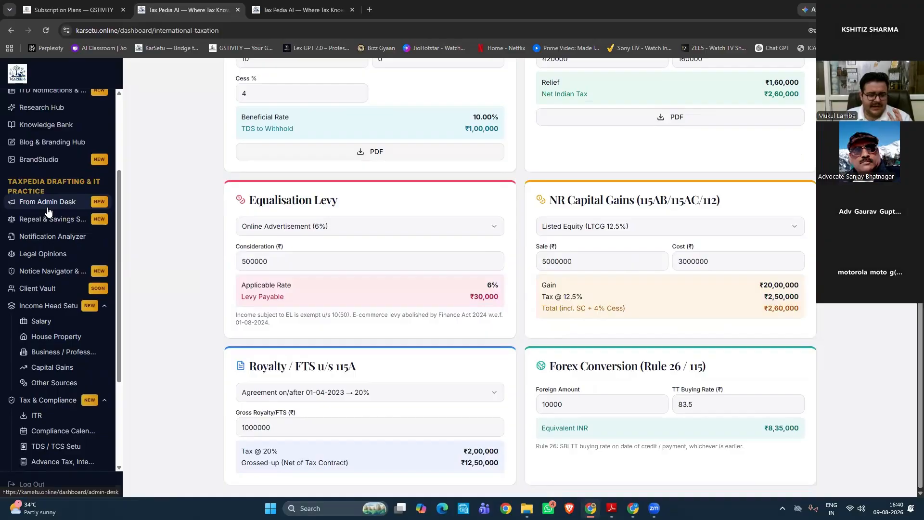
click(48, 211)
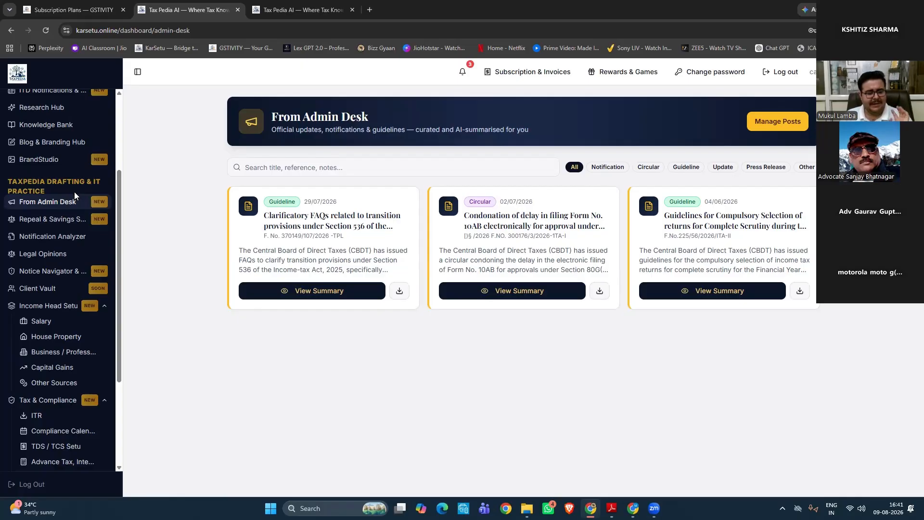
Open ITR Setu and view its overview, ITR form applicability check and due-date calculator
click(57, 417)
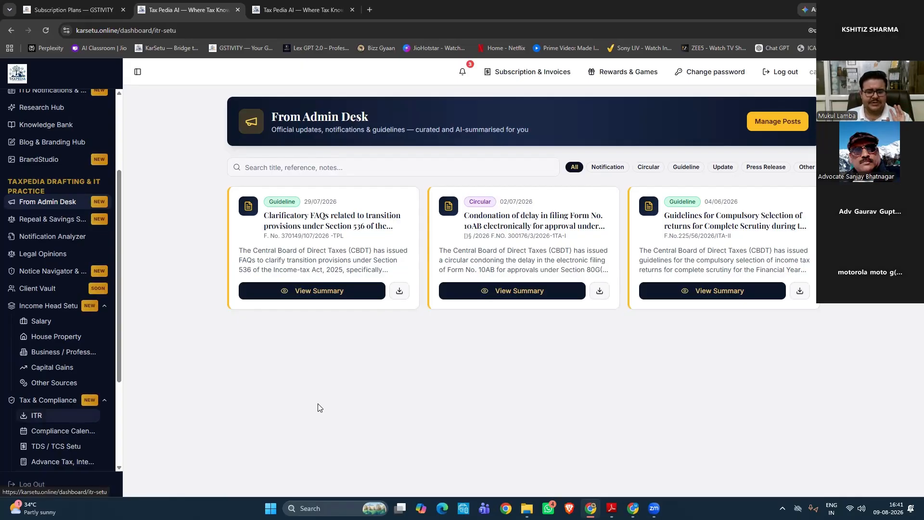
scroll(495, 367, down, 2)
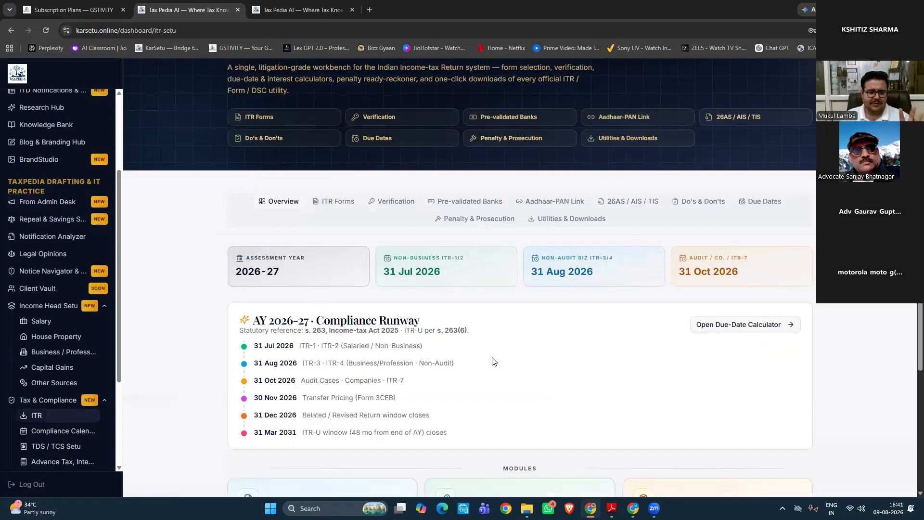
click(333, 203)
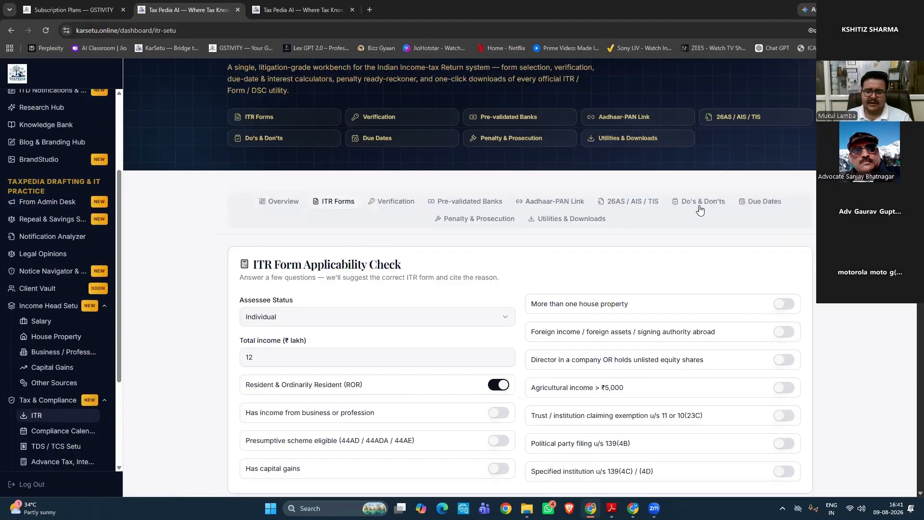
click(753, 202)
scroll(461, 355, down, 2)
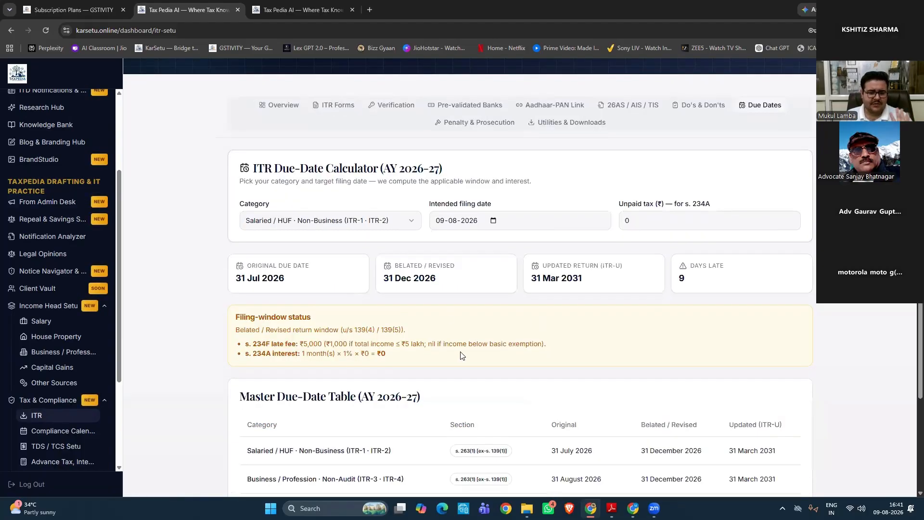
scroll(460, 356, up, 1)
scroll(461, 355, up, 3)
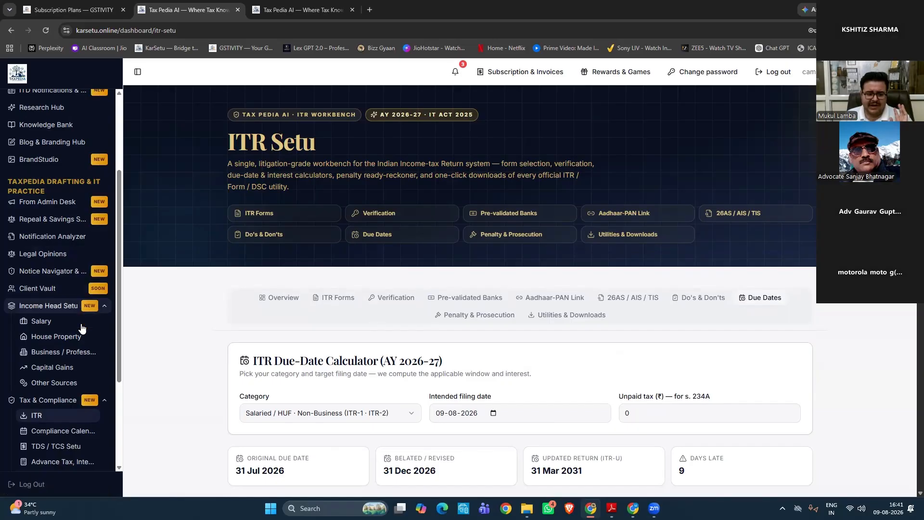
Open the Compliance Calendar, dismissing the Form 137 and Form 131 reminders and closing the notice of compliances due in the next 7 days
click(78, 309)
scroll(76, 385, down, 1)
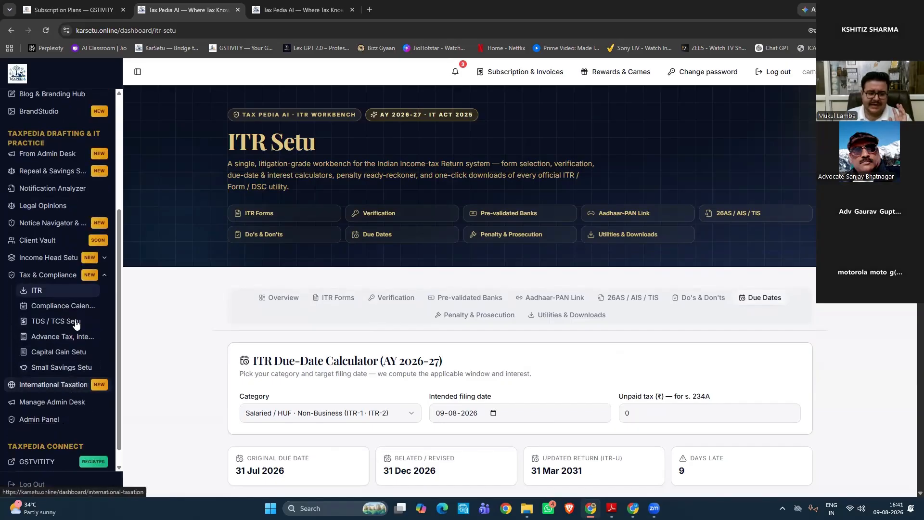
click(63, 305)
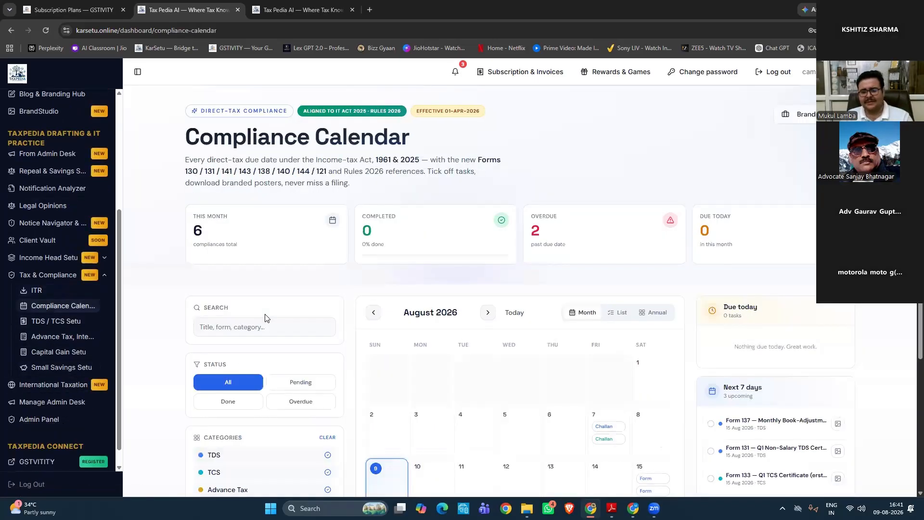
scroll(265, 317, down, 1)
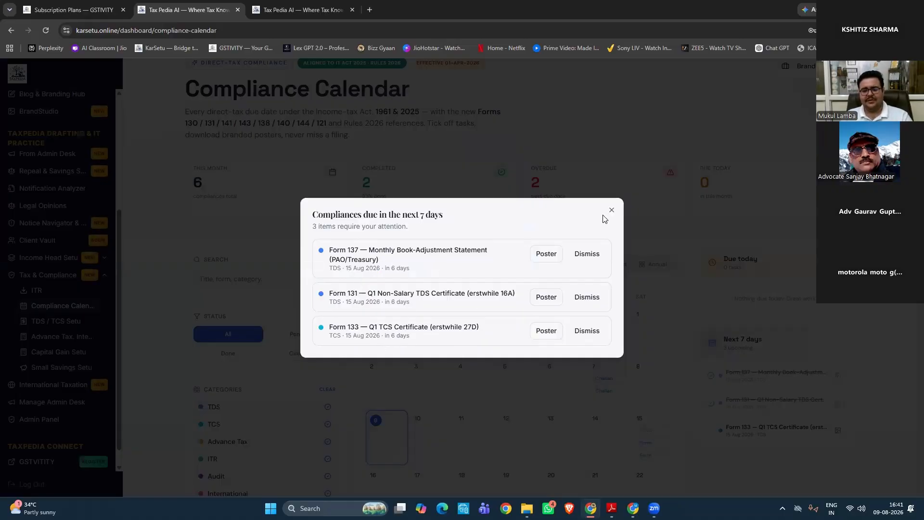
click(722, 194)
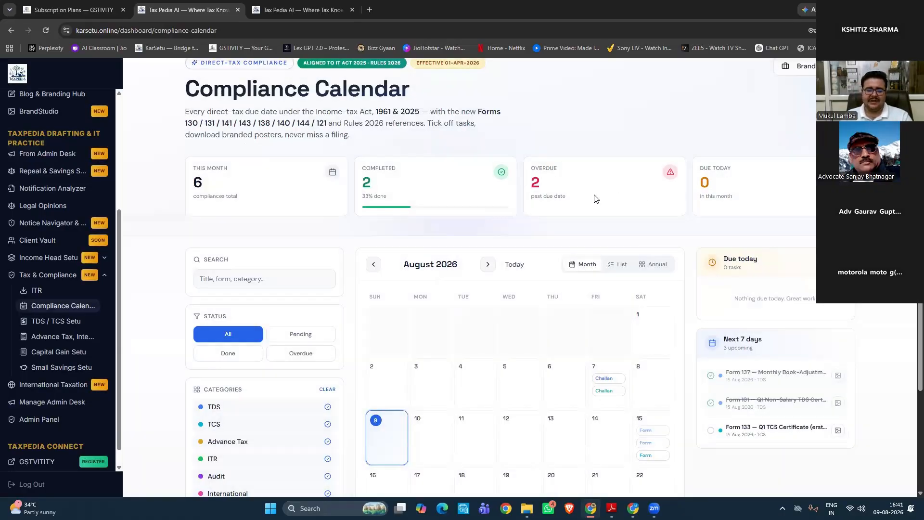
Mark the upcoming Form 133 Q1 TCS Certificate as done and check the monthly completion figures
scroll(664, 293, down, 2)
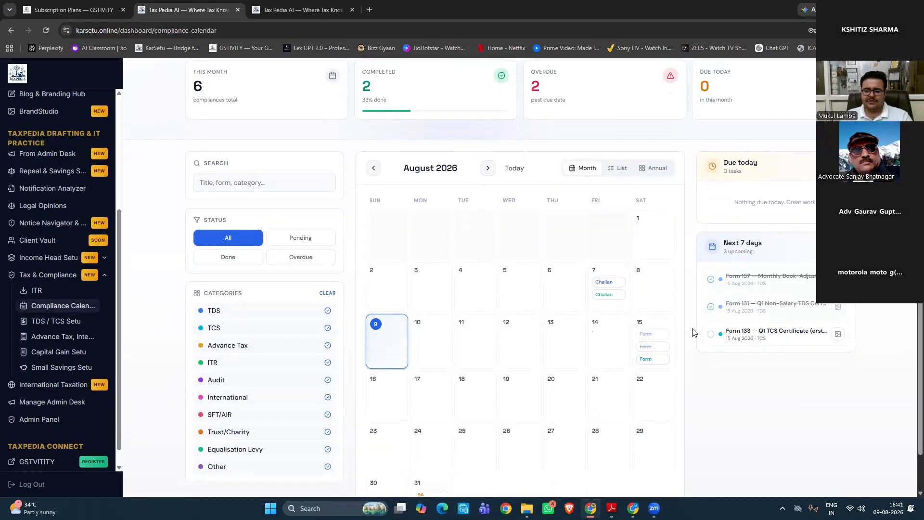
click(711, 334)
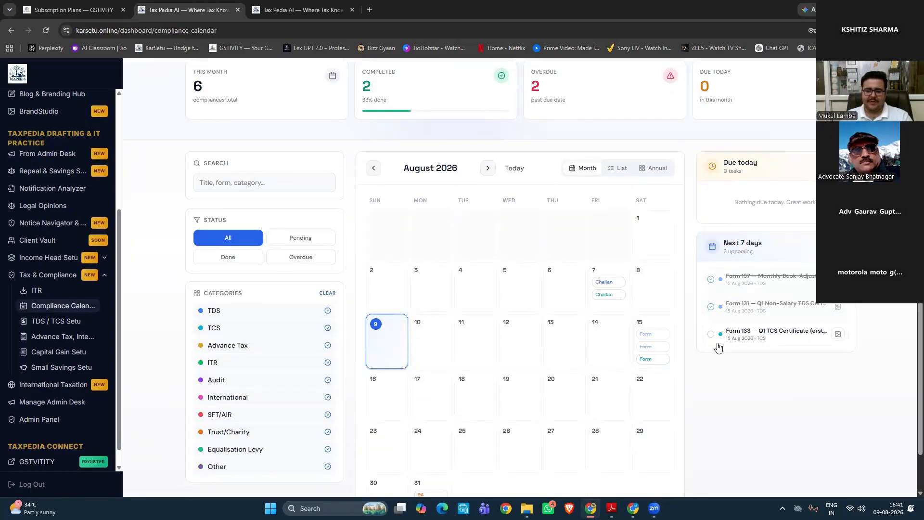
scroll(690, 362, up, 2)
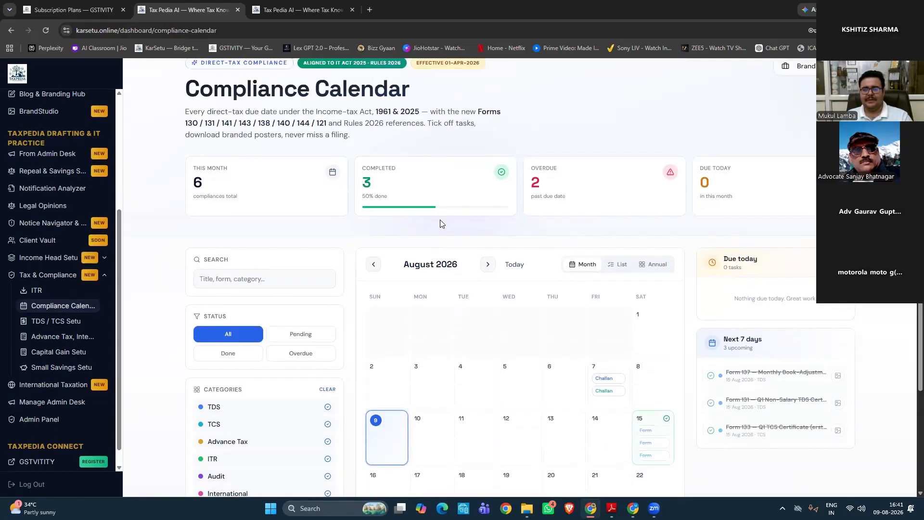
scroll(453, 257, up, 1)
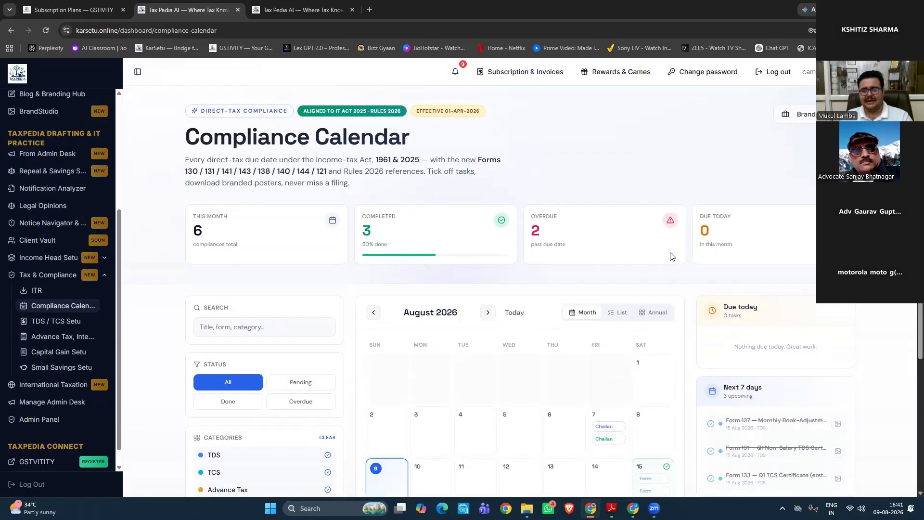
Collapse the Tax & Compliance group and go to the Dashboard
click(88, 285)
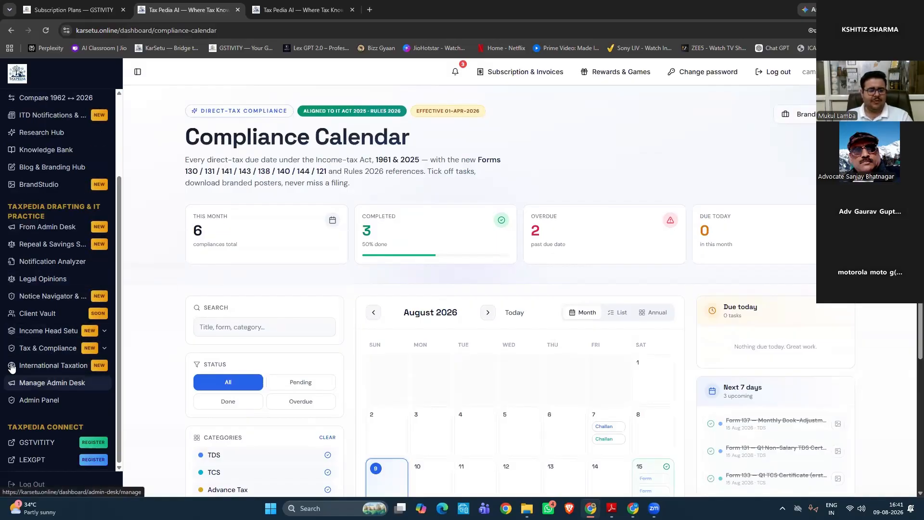
scroll(27, 383, up, 3)
click(26, 122)
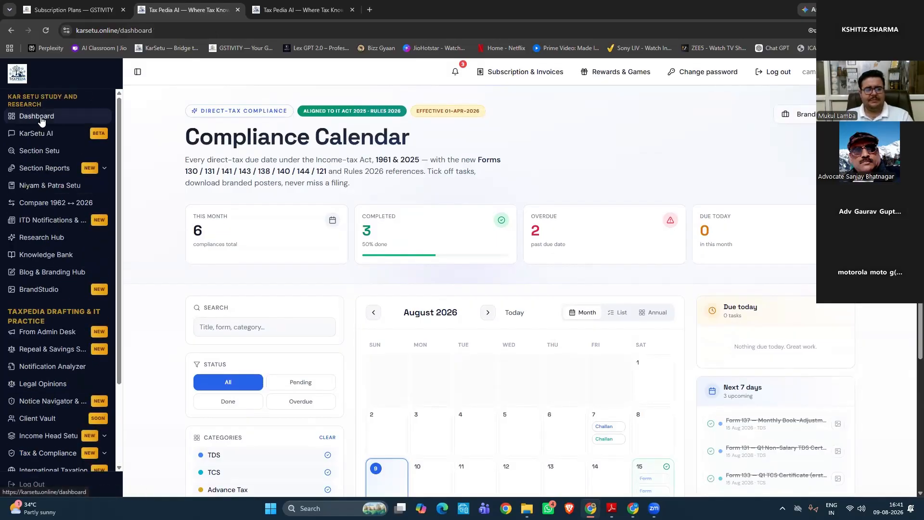
scroll(53, 433, down, 3)
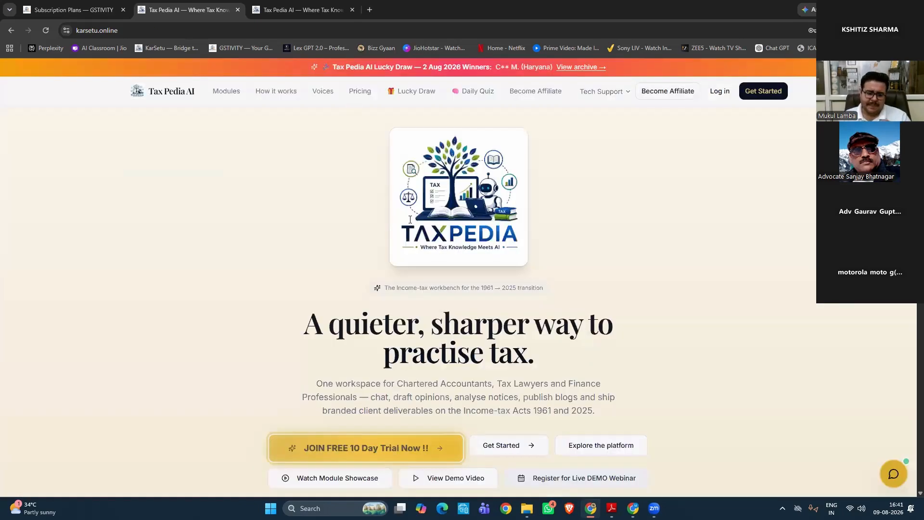
Open the Tax Pedia AI pricing section and review the Independence Day offer, promo code field and three module-wise plans
click(360, 91)
scroll(410, 220, up, 2)
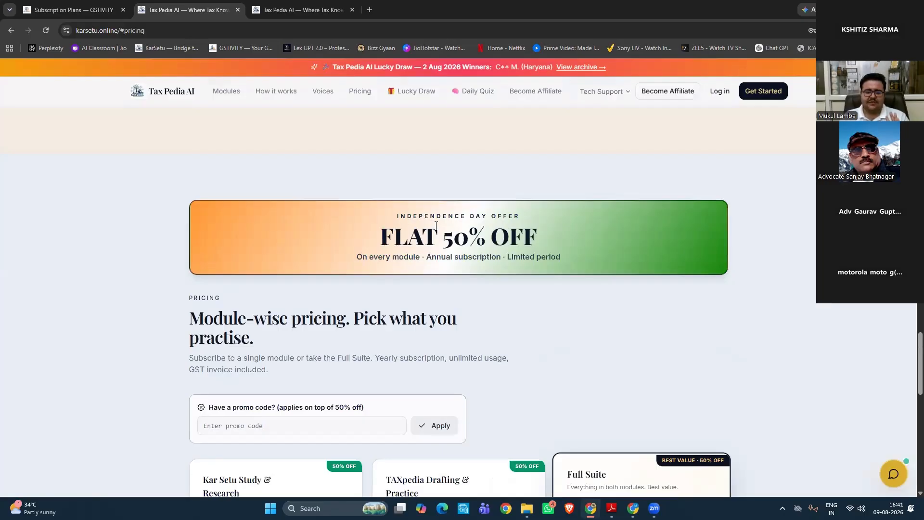
scroll(433, 236, down, 4)
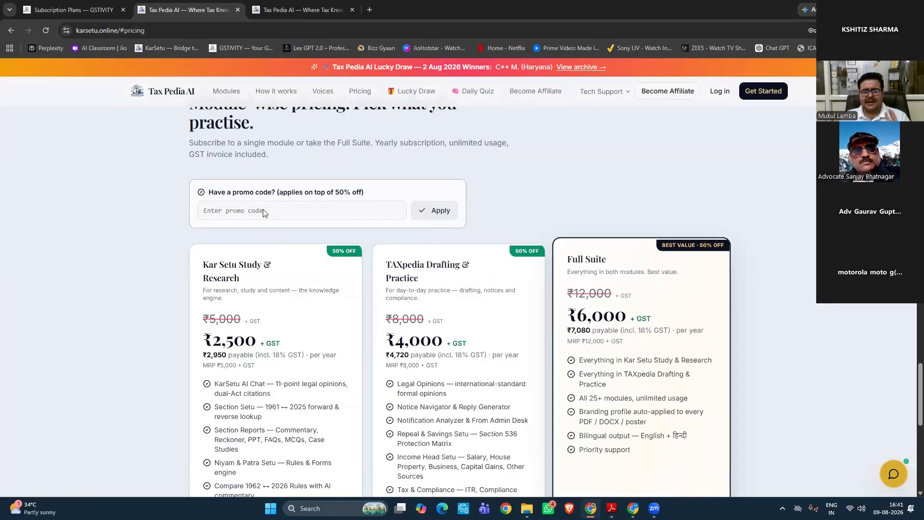
scroll(264, 212, down, 2)
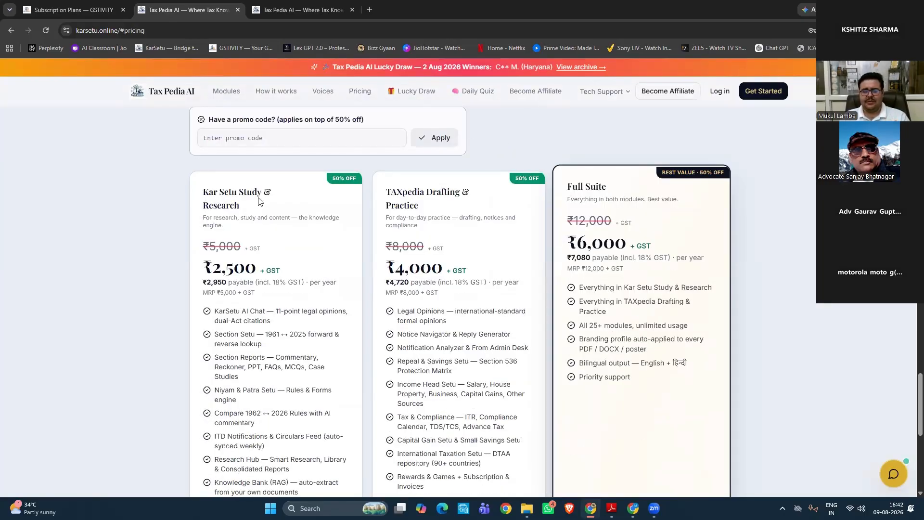
triple_click(259, 200)
click(259, 200)
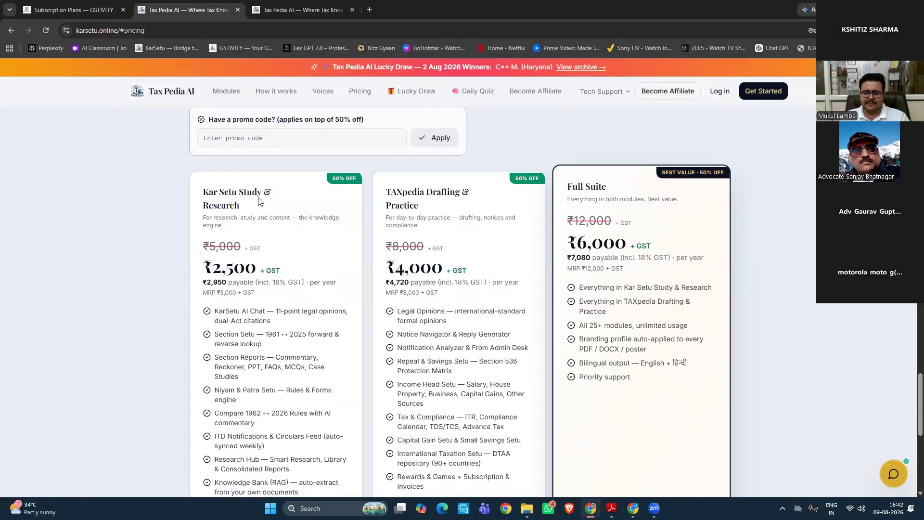
Review the prices and included modules of the Kar Setu Study & Research, TAXpedia Drafting & Practice and Full Suite plans
scroll(287, 206, down, 1)
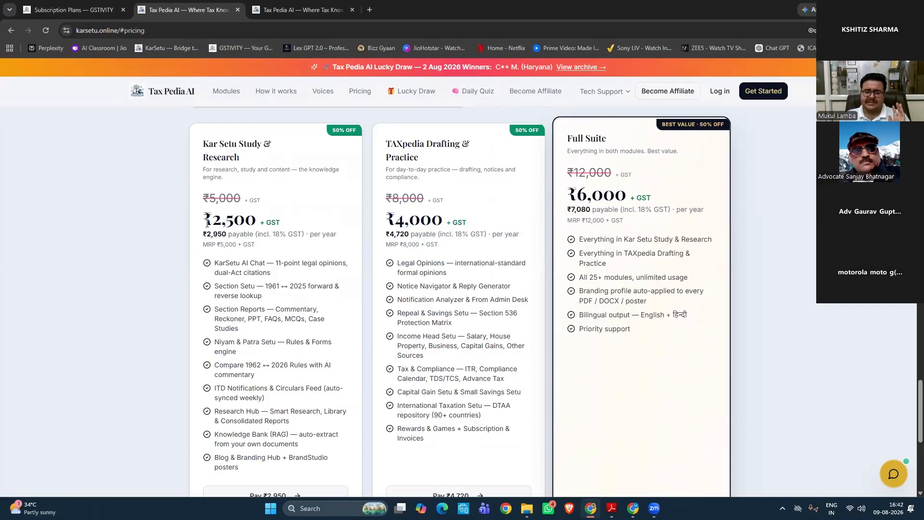
drag(245, 223, 204, 223)
click(282, 260)
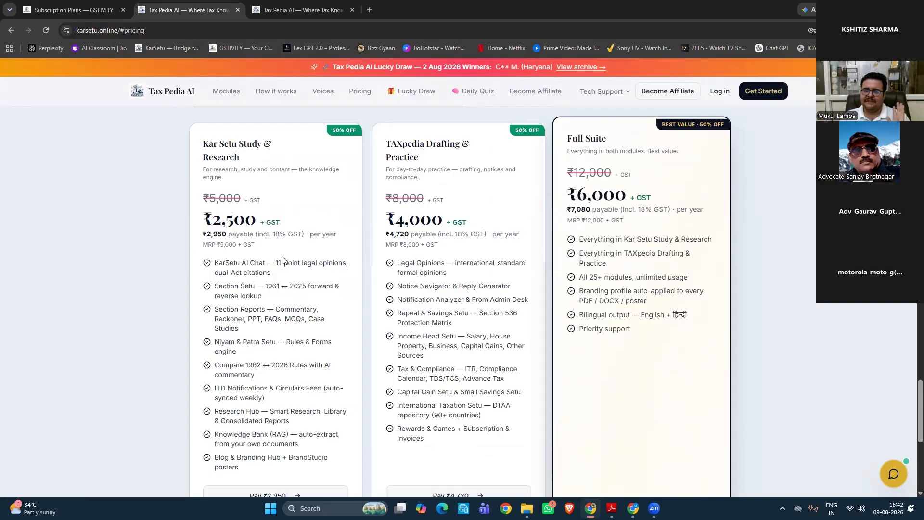
triple_click(448, 148)
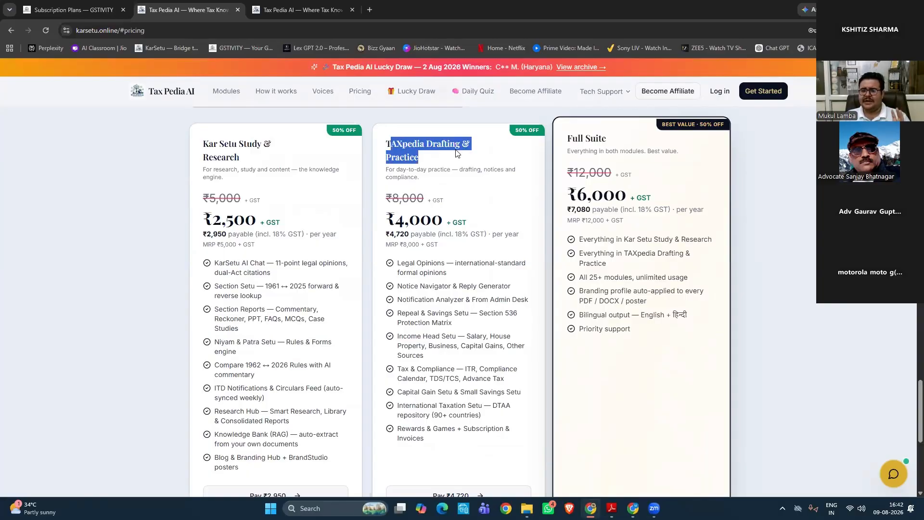
click(456, 153)
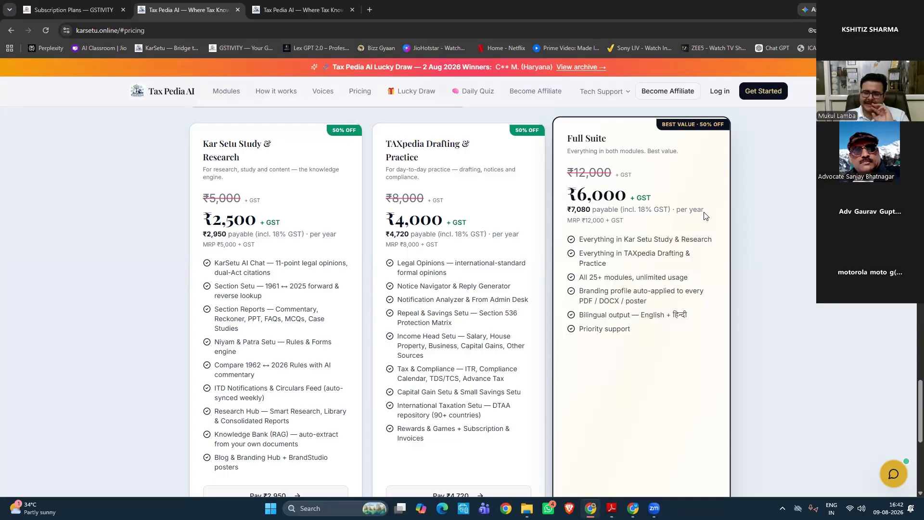
scroll(520, 228, up, 5)
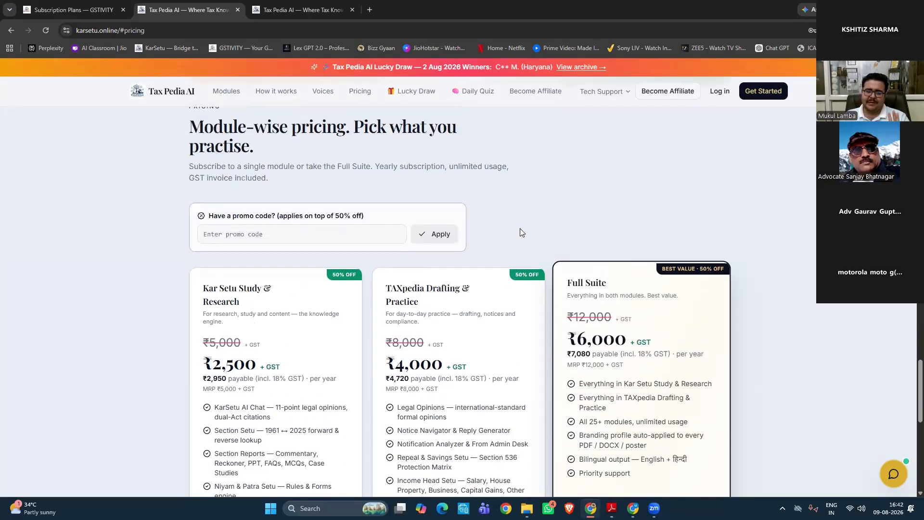
scroll(525, 236, down, 5)
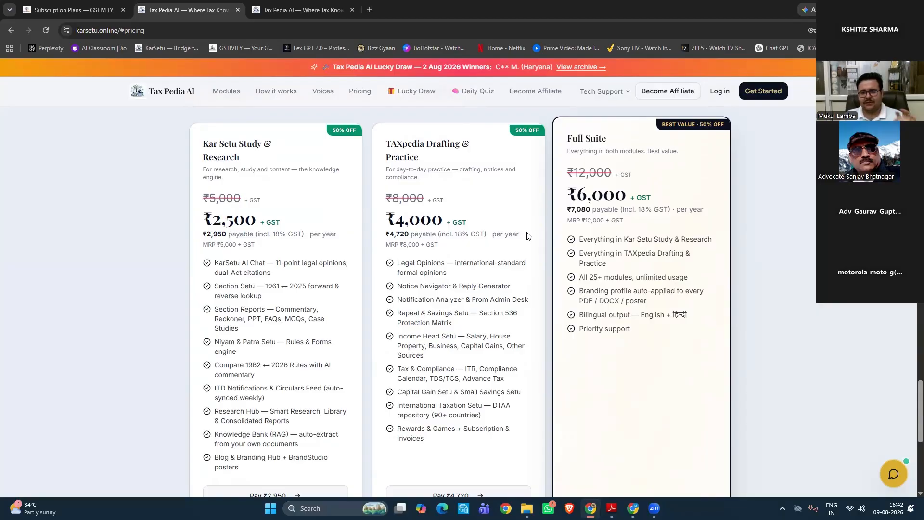
scroll(528, 235, down, 1)
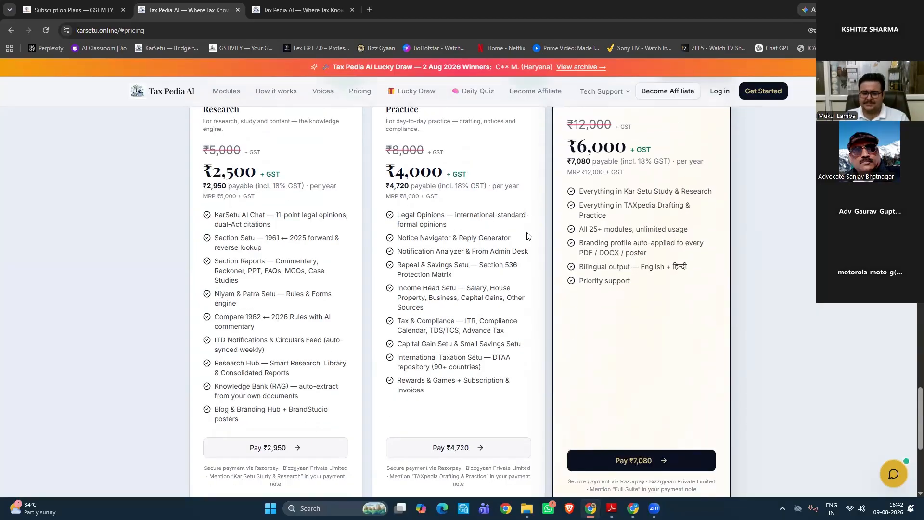
scroll(727, 355, up, 1)
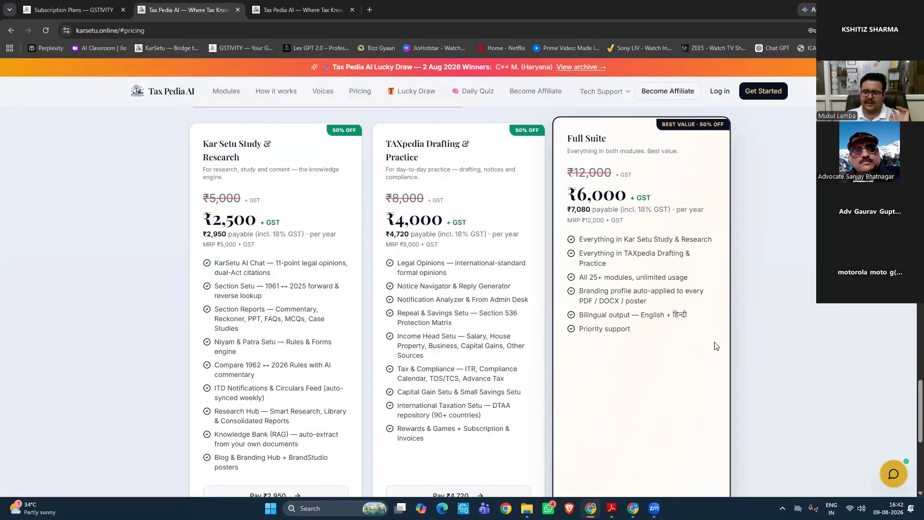
scroll(715, 345, down, 5)
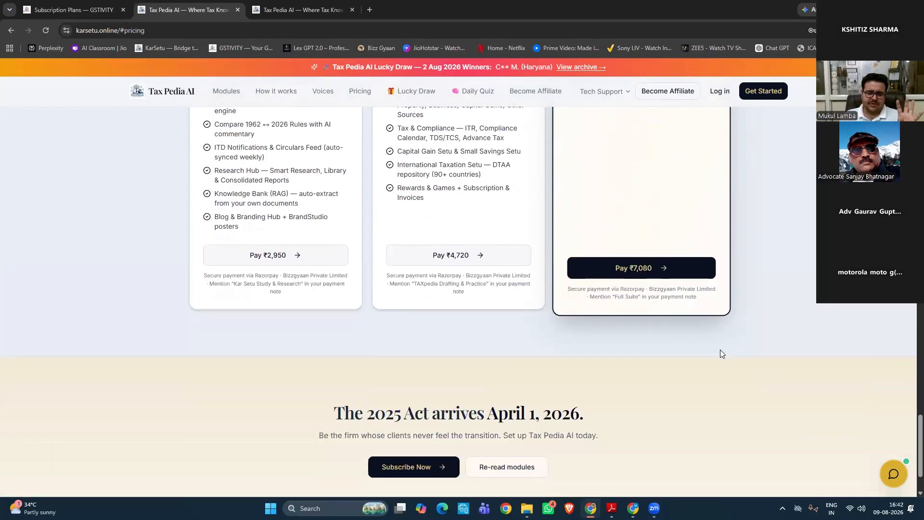
scroll(720, 353, up, 10)
scroll(725, 358, up, 20)
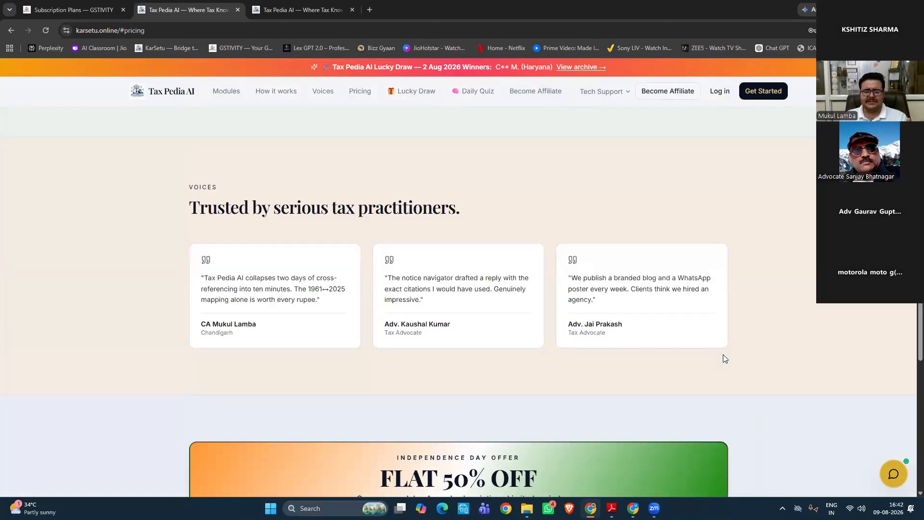
scroll(724, 359, up, 10)
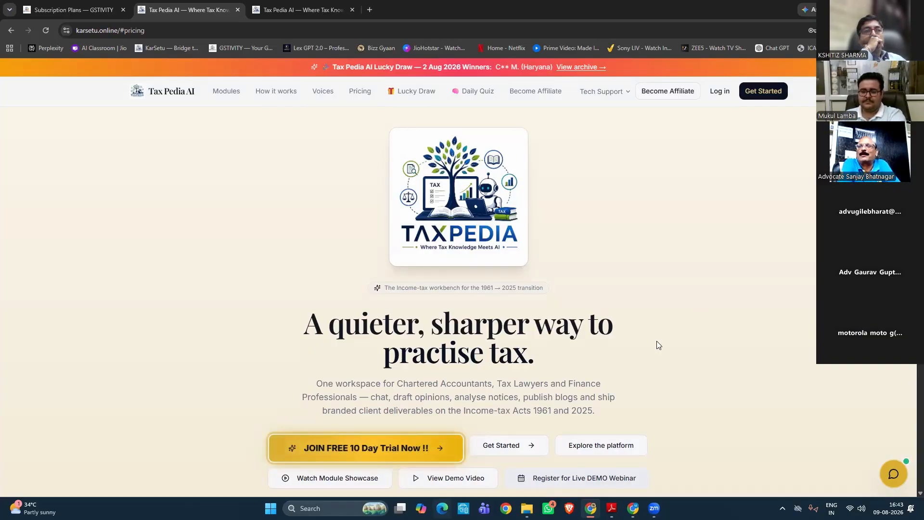
key(XF86AudioRaiseVolume)
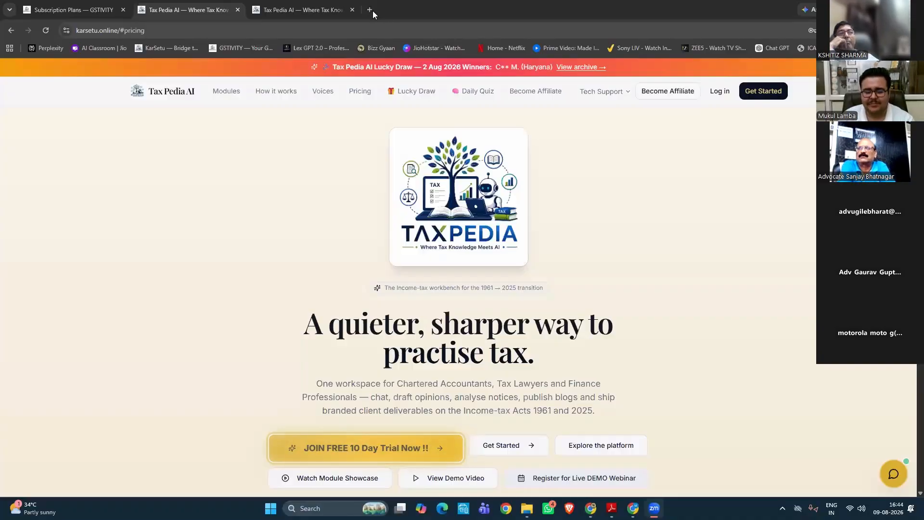
Open Google Translate from the Google apps in a new browser tab and switch it to document translation
click(371, 10)
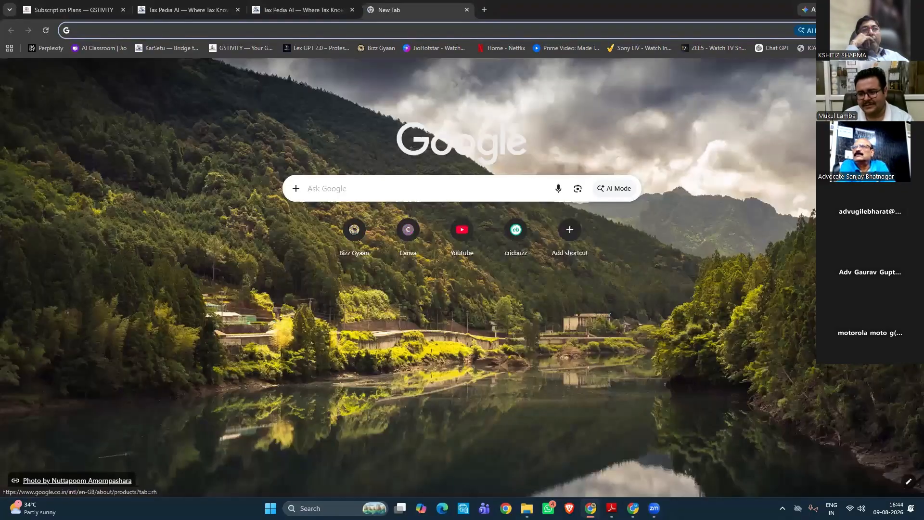
click(884, 73)
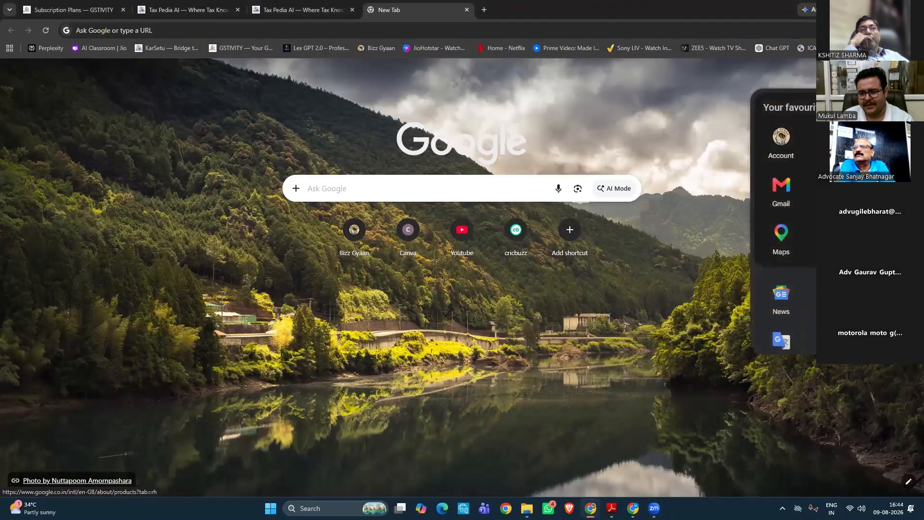
scroll(788, 259, down, 2)
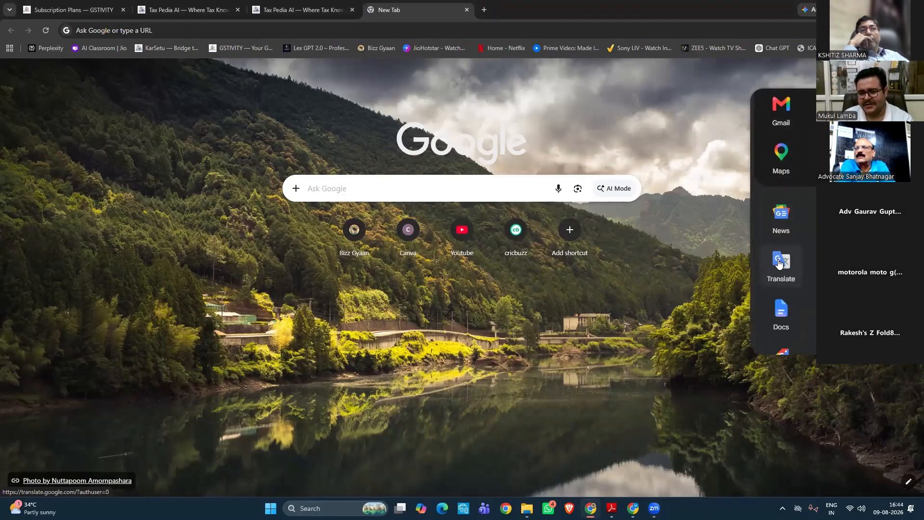
click(779, 262)
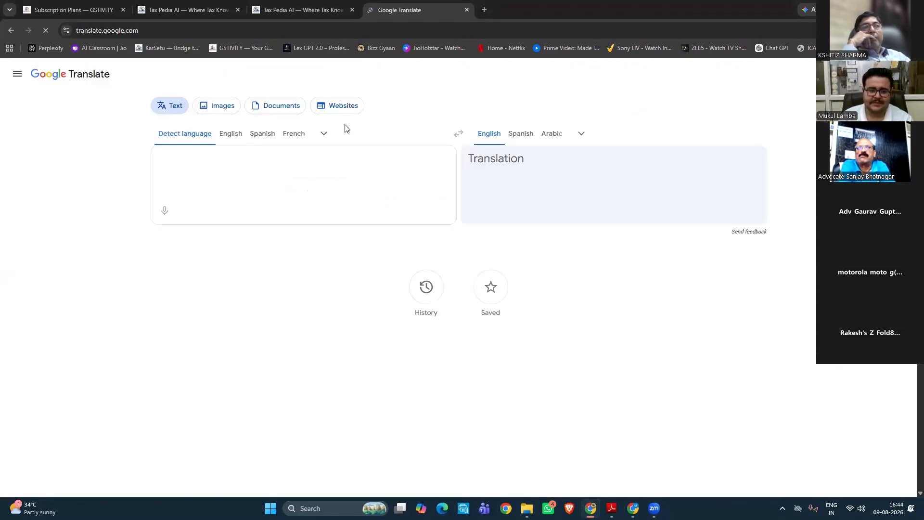
click(287, 109)
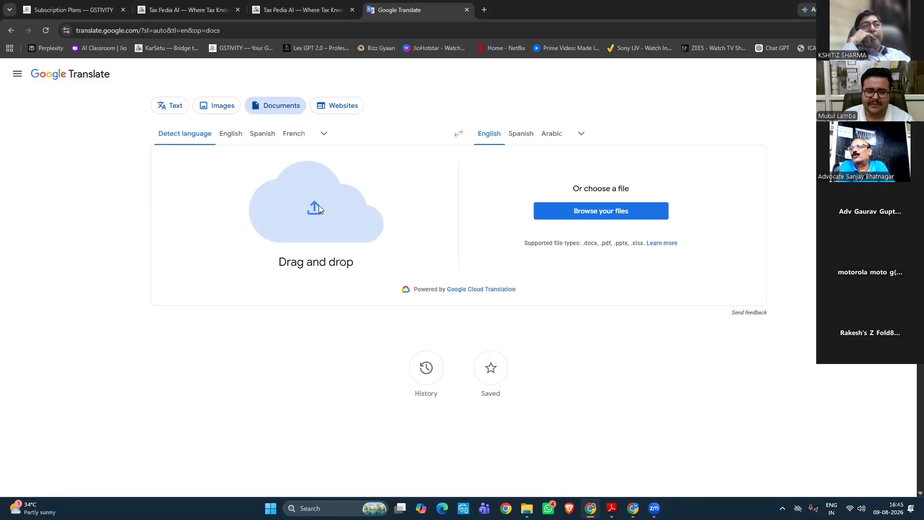
click(591, 212)
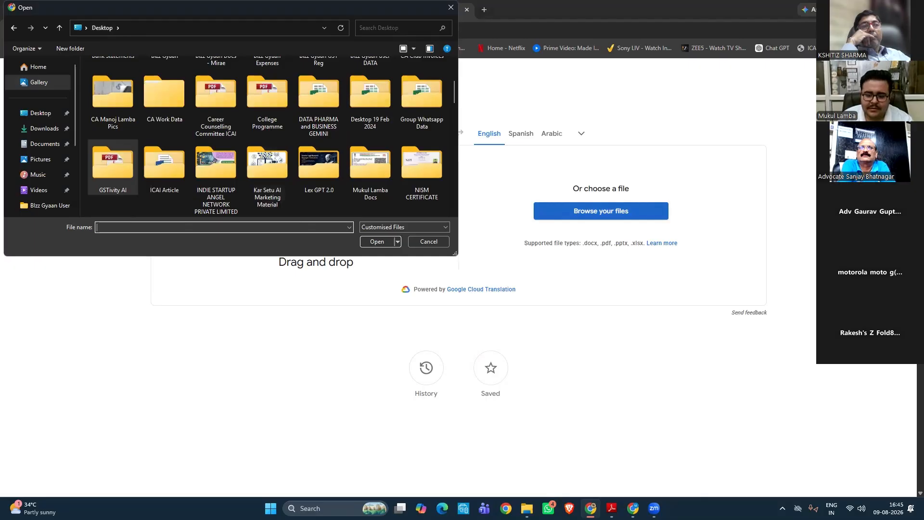
drag(226, 21, 232, 163)
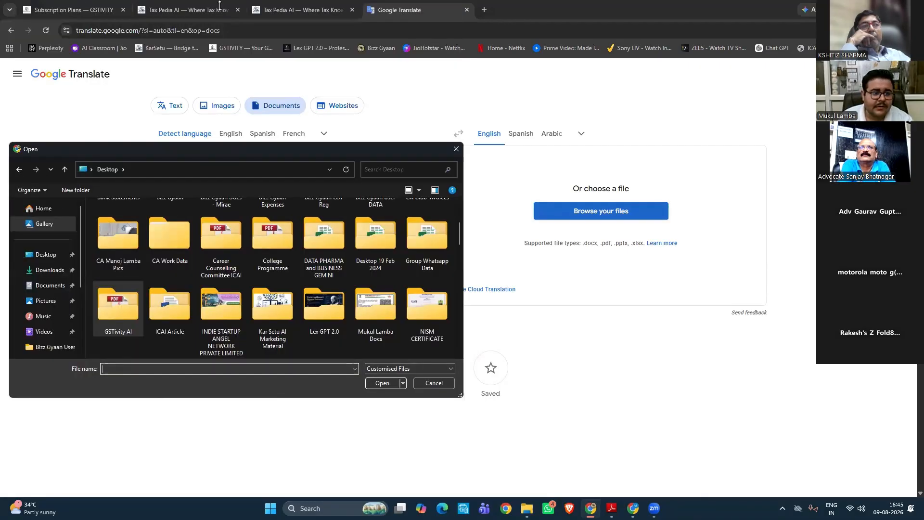
click(456, 148)
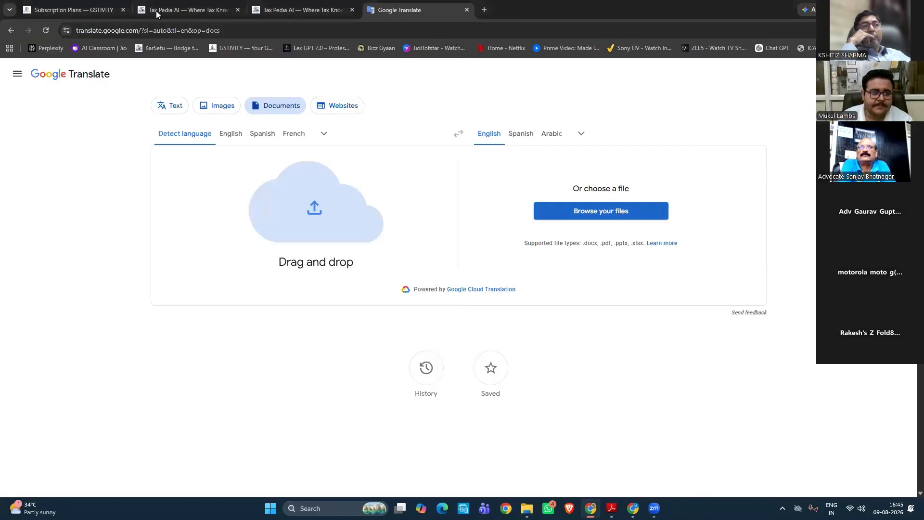
Load gstai.online in the browser tab showing the Tax Pedia AI home page and log in to the GSTIVITY dashboard
click(183, 10)
click(159, 30)
text(gstai.online)
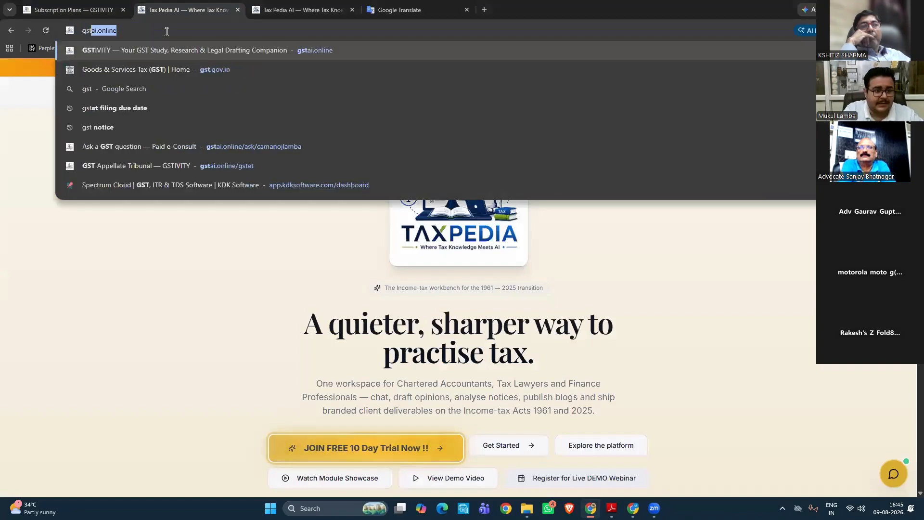
key(Return)
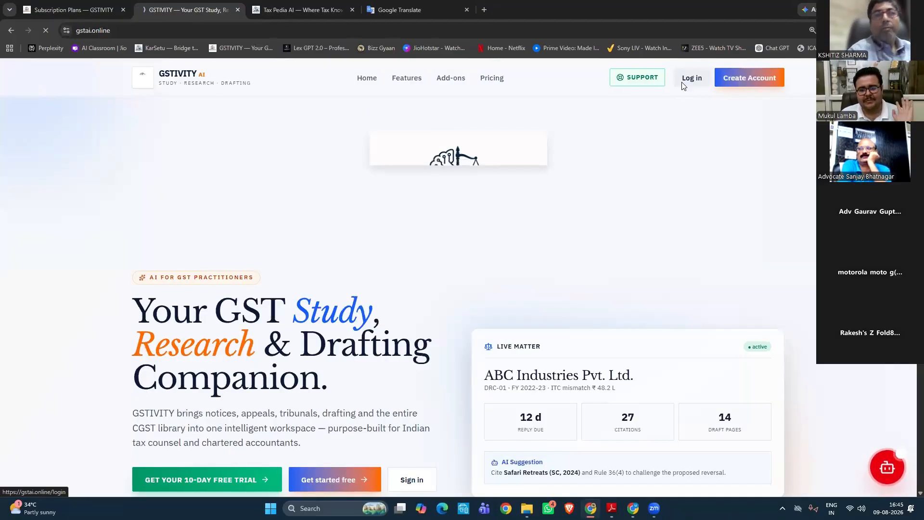
click(684, 83)
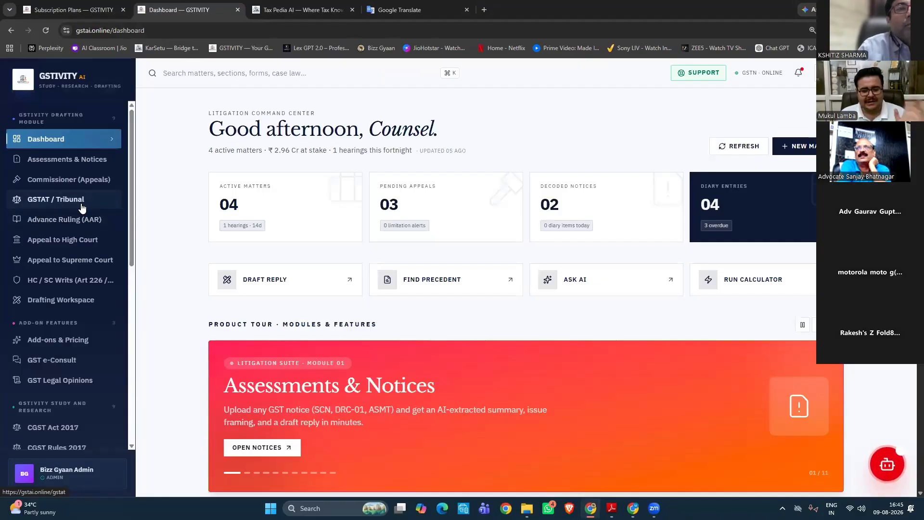
Open Assessments & Notices, filter to the uploaded notices and go to the generated reply for the SCN under Sec 73
scroll(63, 337, down, 1)
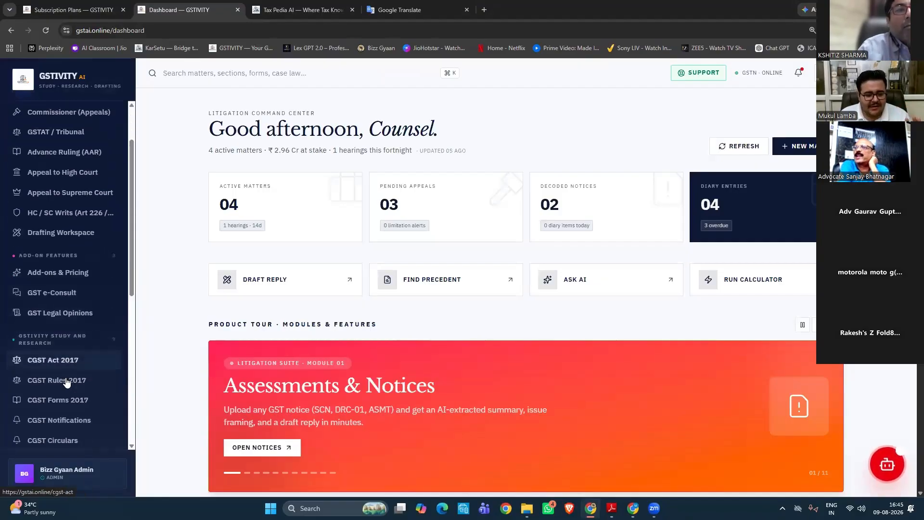
scroll(73, 169, up, 2)
click(73, 161)
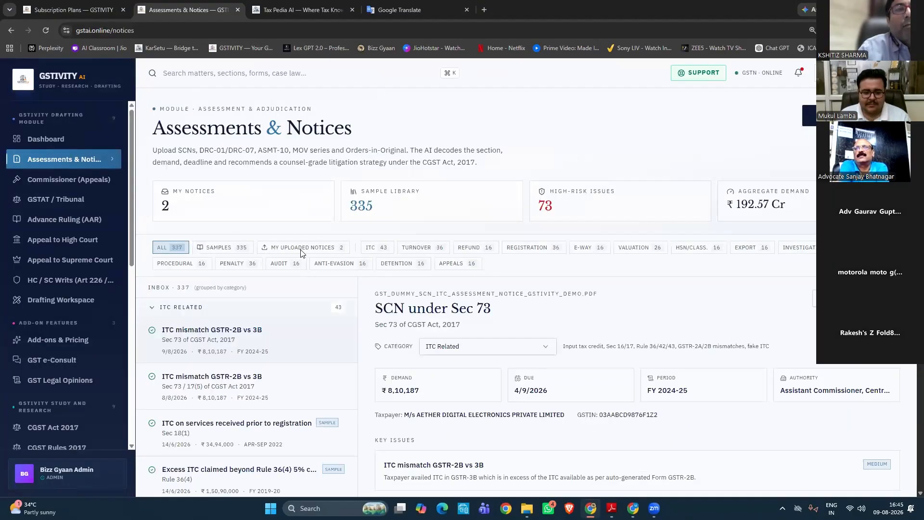
click(303, 248)
scroll(503, 325, down, 1)
scroll(504, 325, down, 2)
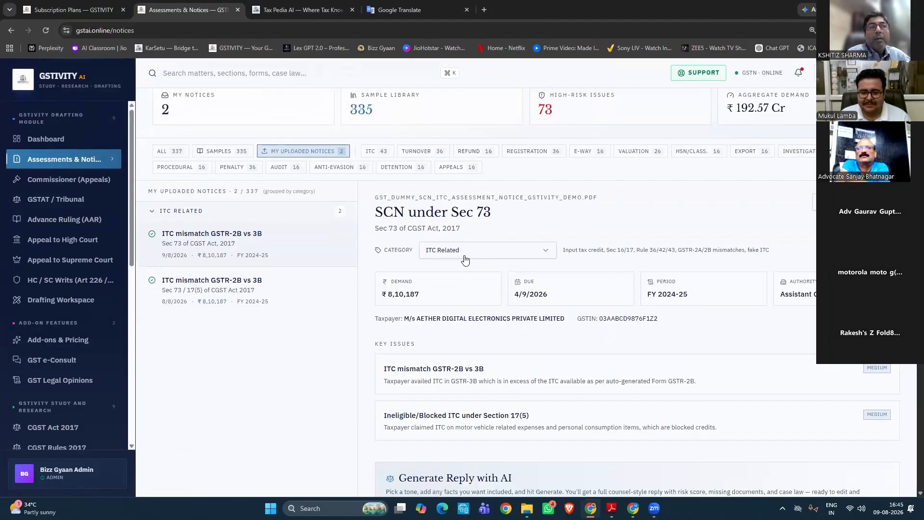
scroll(512, 324, down, 5)
scroll(511, 326, down, 4)
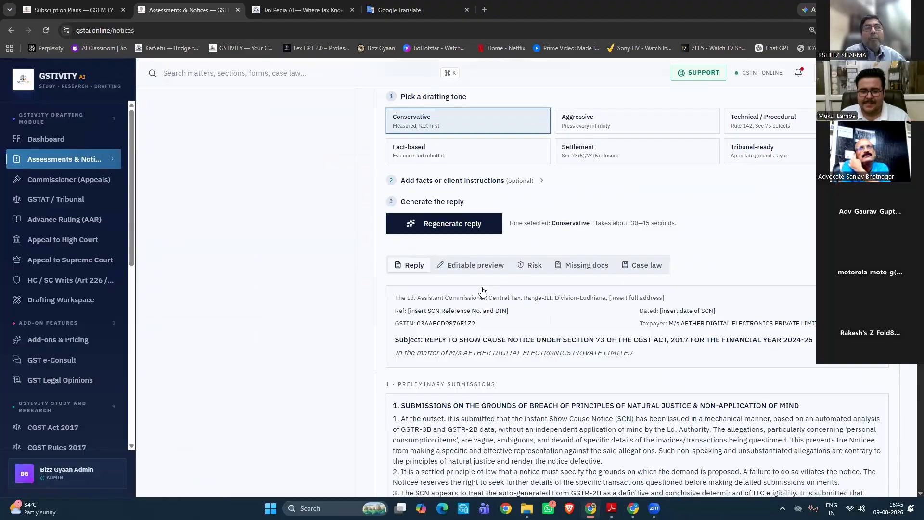
Show the editable preview of the reply and export it to the Desktop as a Word document named "gst reply"
click(450, 264)
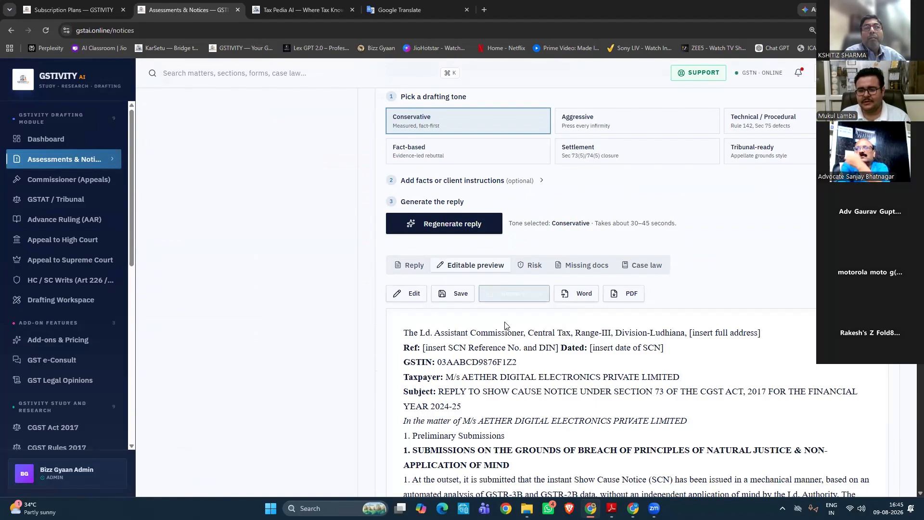
scroll(532, 289, down, 2)
click(573, 202)
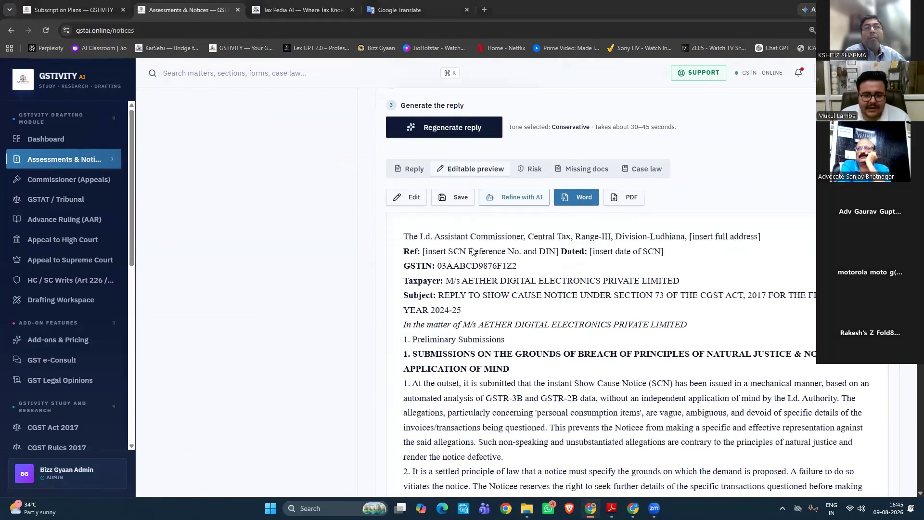
text(gst reply)
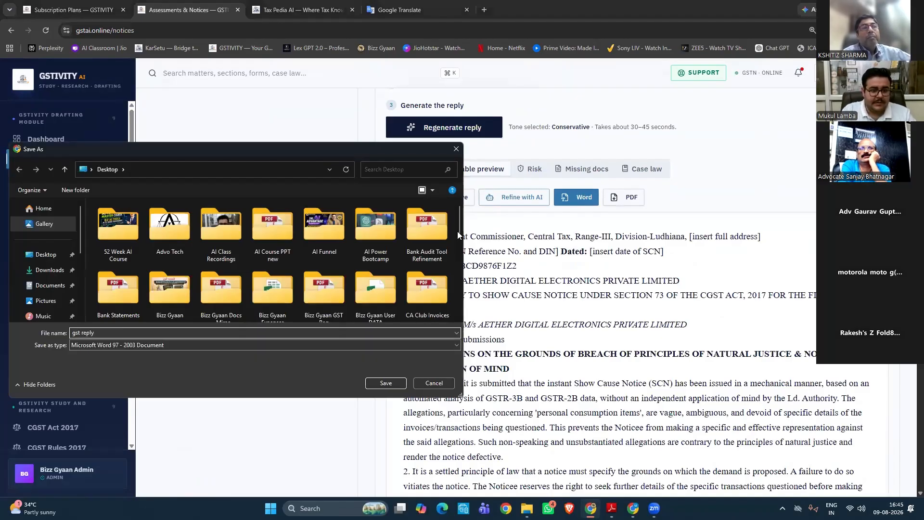
key(Return)
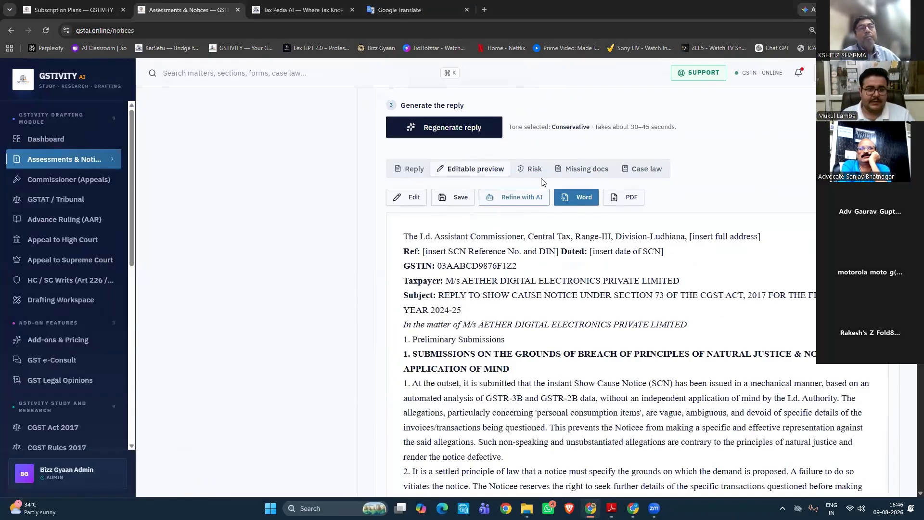
Try to upload "gst reply.doc" from the Desktop to Google Translate for document translation
key(ctrl+4)
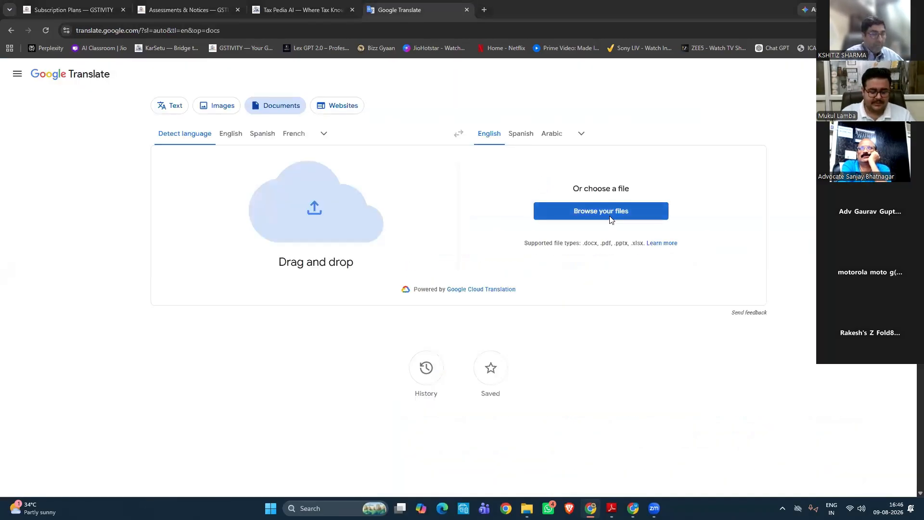
click(610, 217)
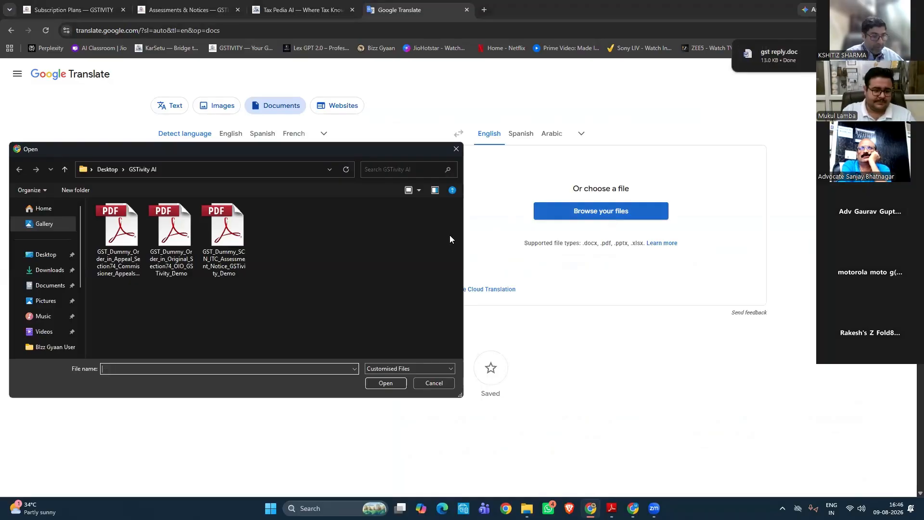
click(35, 259)
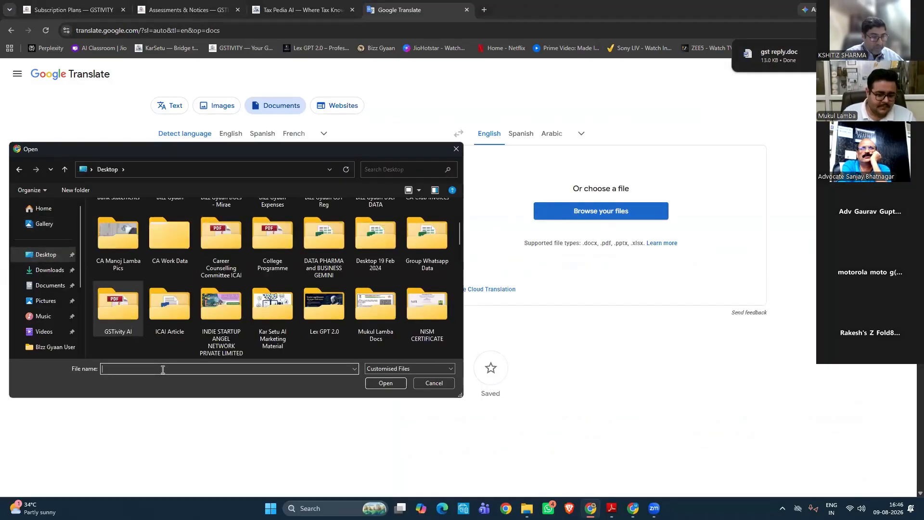
text(gd)
key(BackSpace)
text(s)
key(Down)
key(Down)
key(Down)
key(Down)
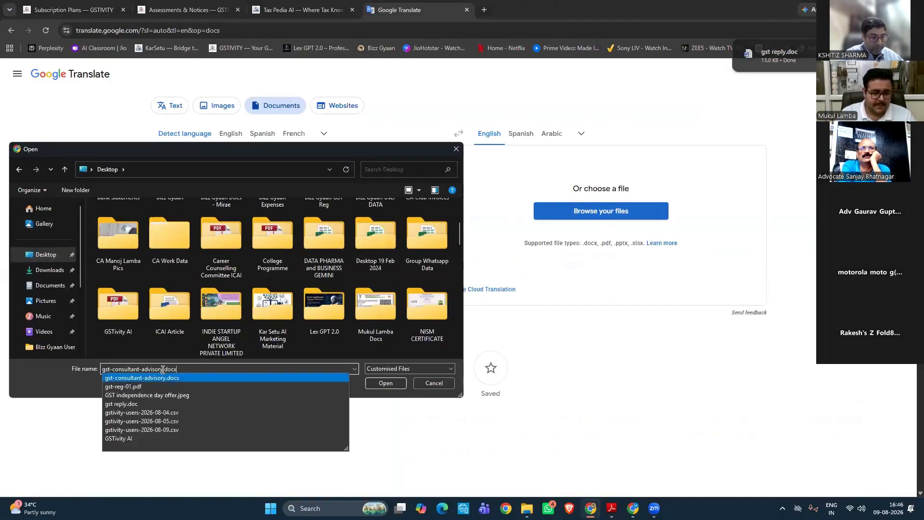
key(Return)
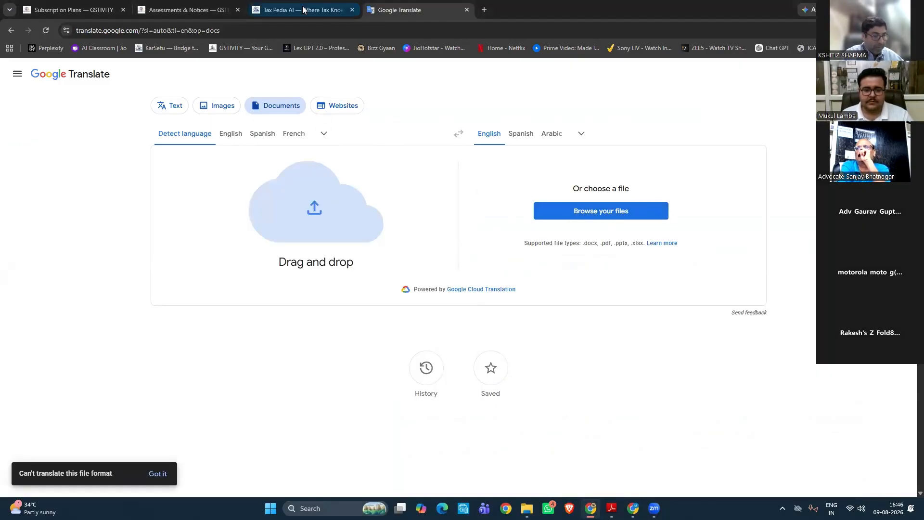
Export the generated notice reply in GSTIVITY as a PDF named "gst" on the Desktop and close the print window
click(193, 11)
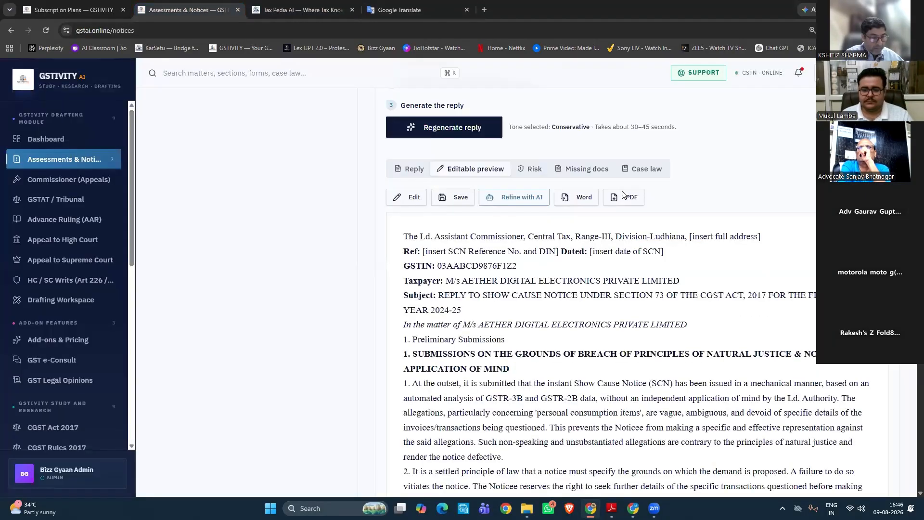
click(628, 197)
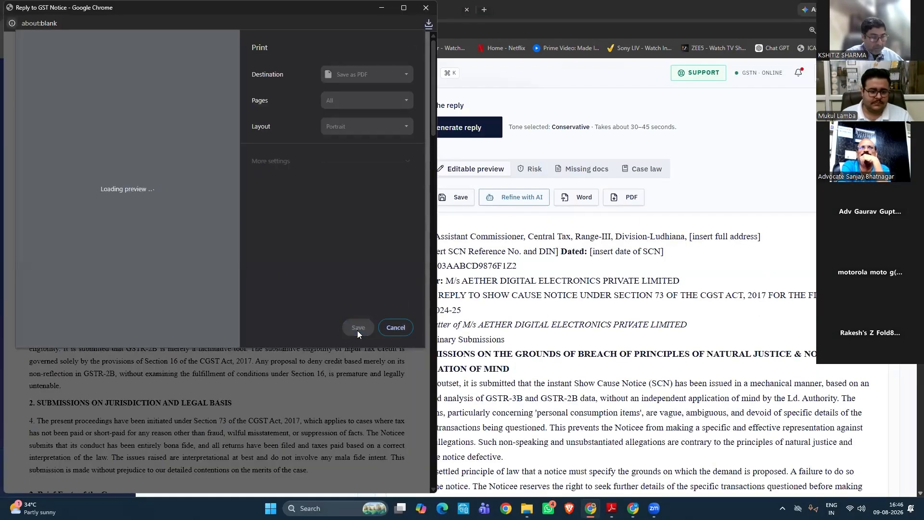
click(357, 327)
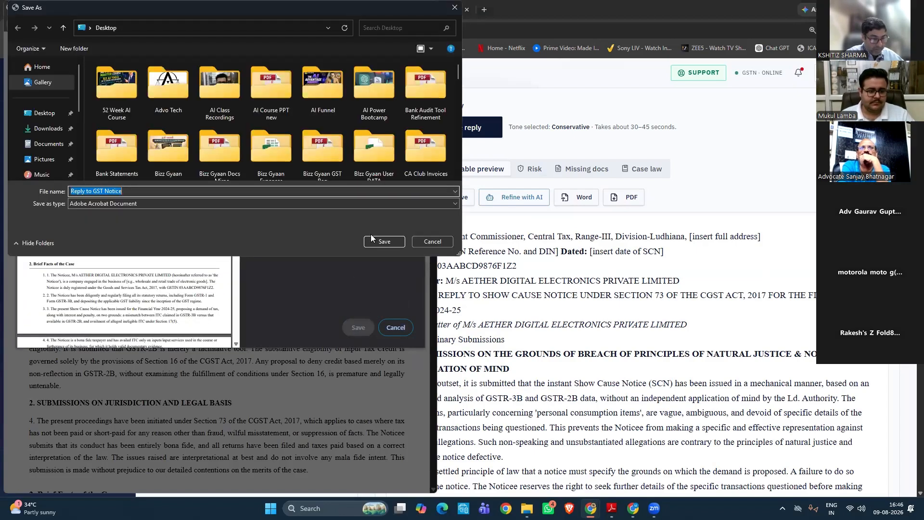
text(gst)
key(Return)
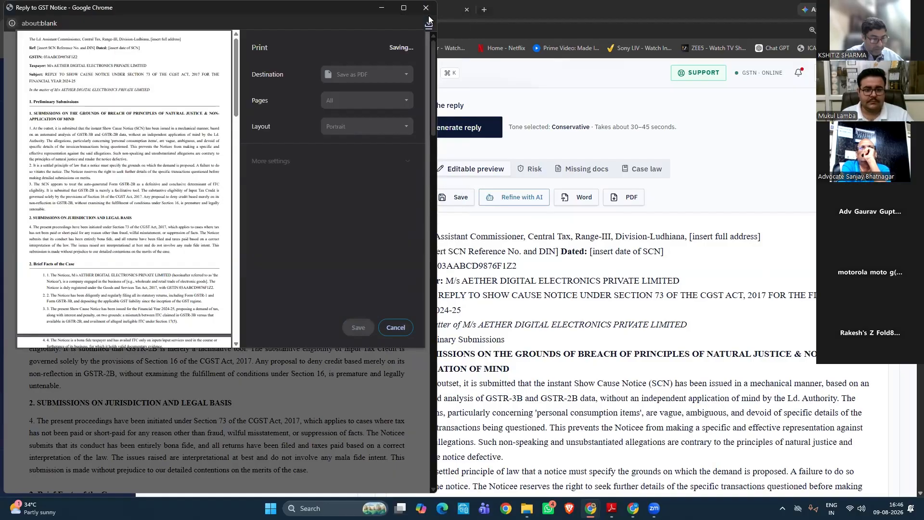
click(427, 7)
click(426, 9)
Upload gst.pdf from the Desktop to Google Translate's document translation
click(601, 215)
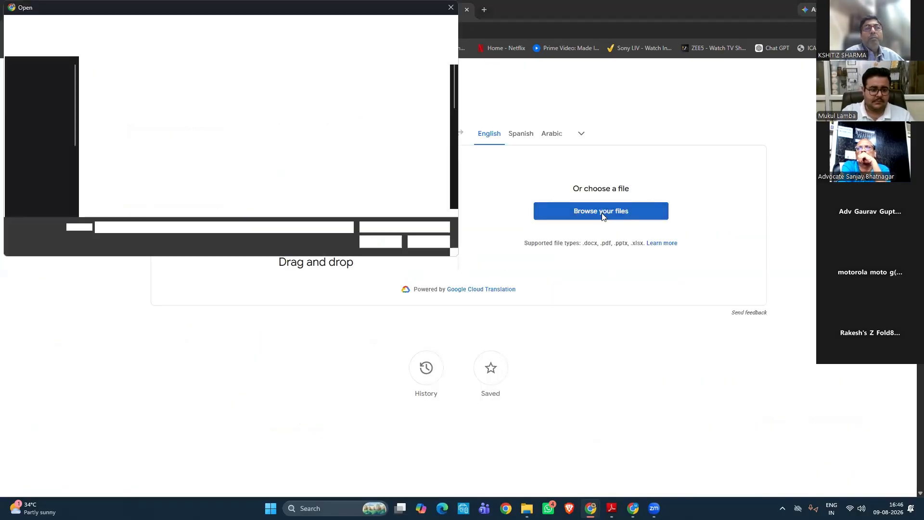
text(gst)
key(Down)
key(Down)
key(Down)
key(Down)
key(Down)
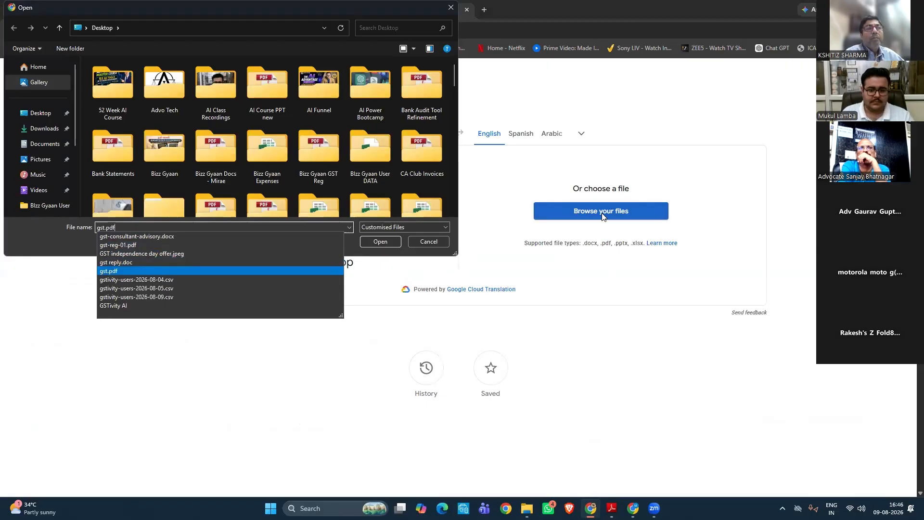
key(Return)
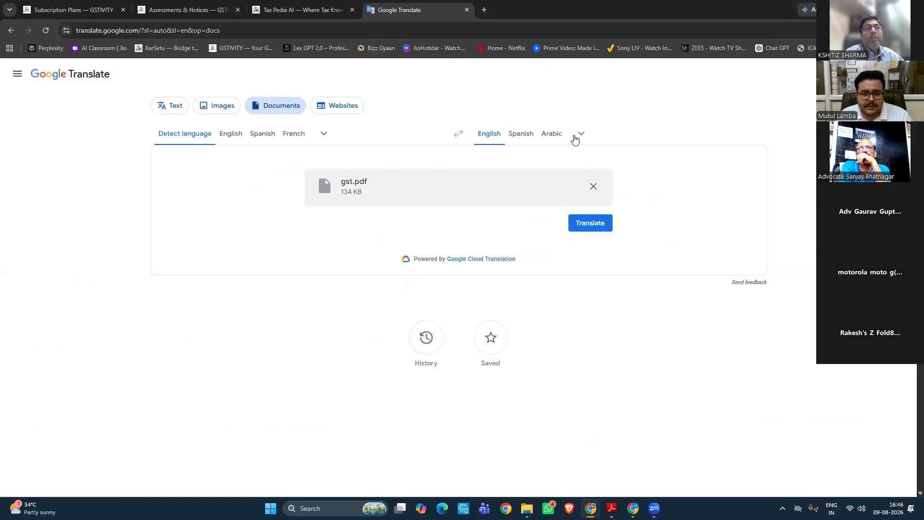
Translate gst.pdf into Hindi and save the translation to the Desktop as "gst (1)"
click(580, 134)
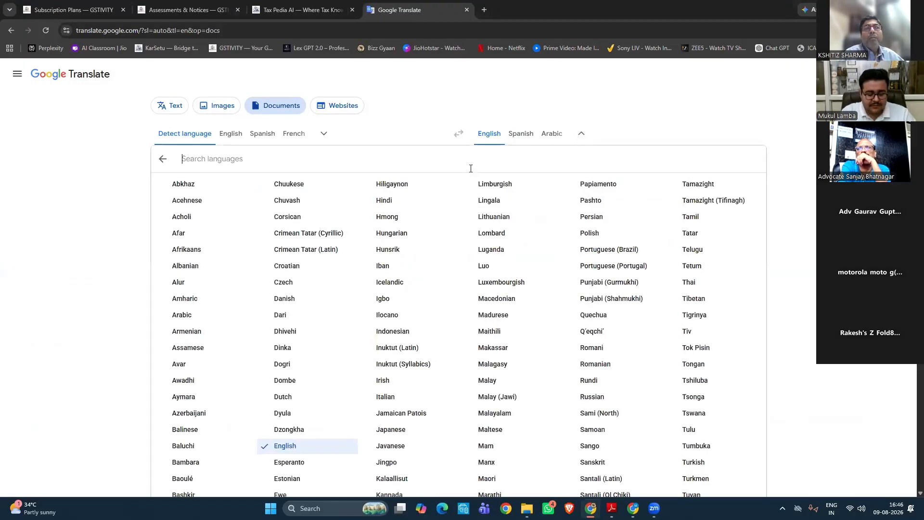
text(hindi)
key(Return)
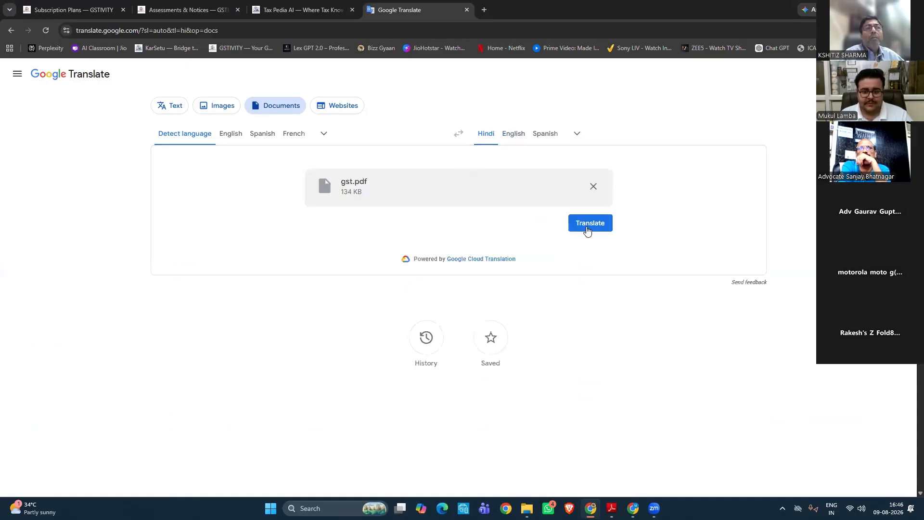
click(588, 231)
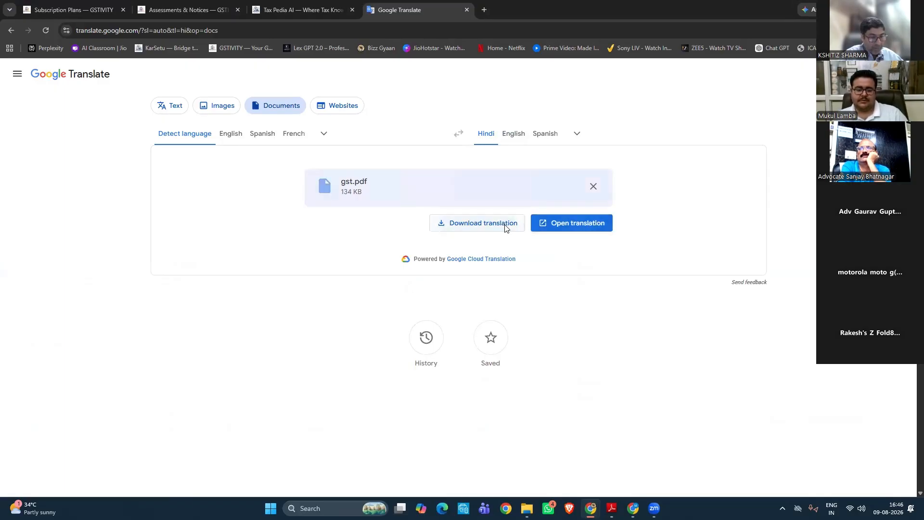
click(375, 244)
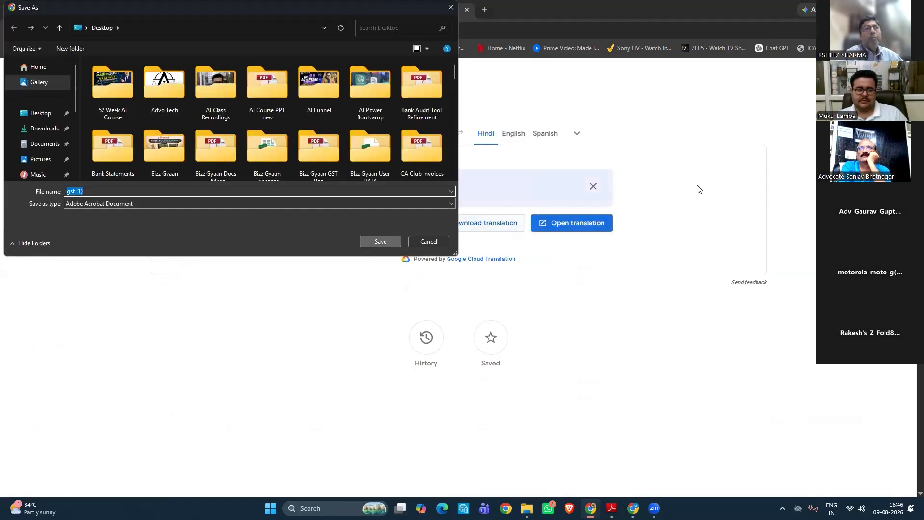
Open the Hindi translation, examine the reply text on its first two pages, and close the translated PDF and Google Translate
click(571, 225)
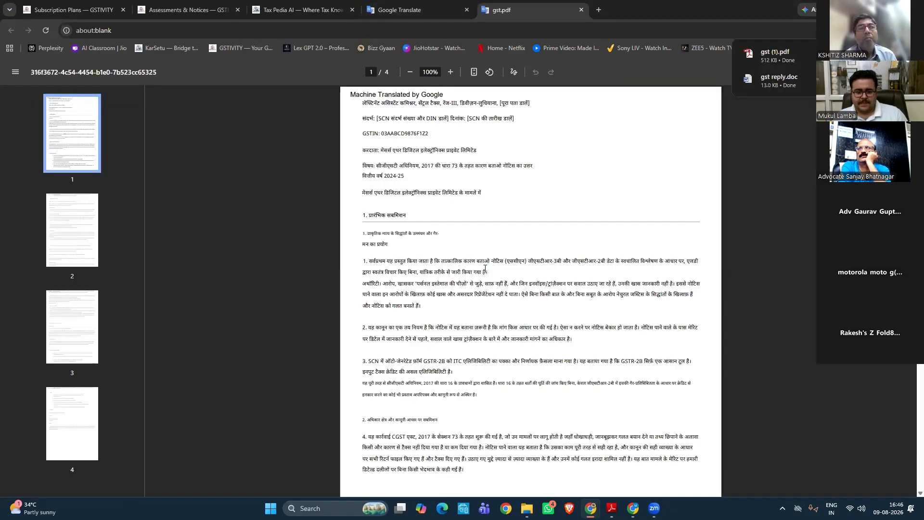
scroll(485, 268, up, 3)
scroll(485, 268, up, 2)
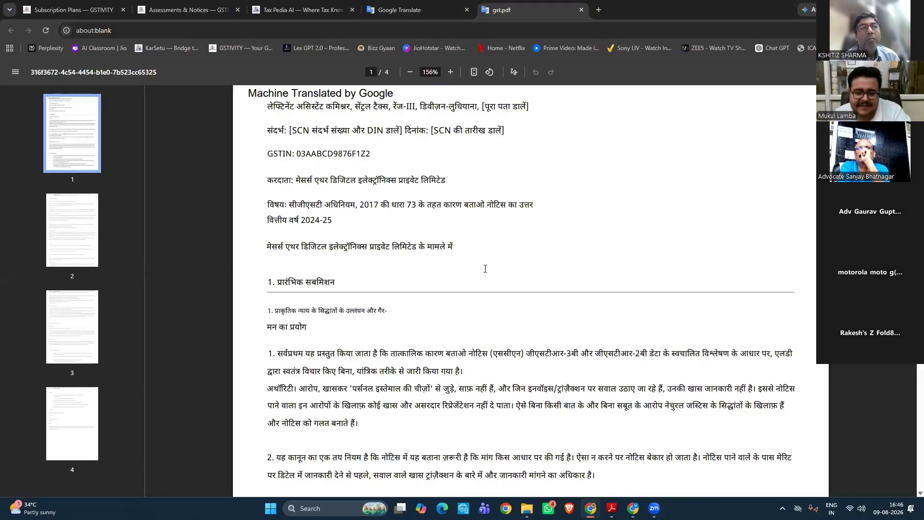
scroll(485, 272, down, 1)
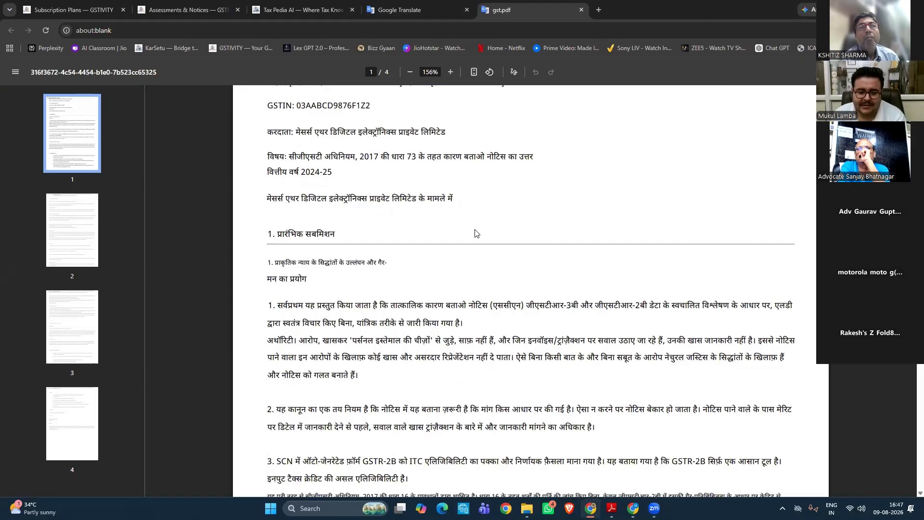
scroll(476, 234, down, 1)
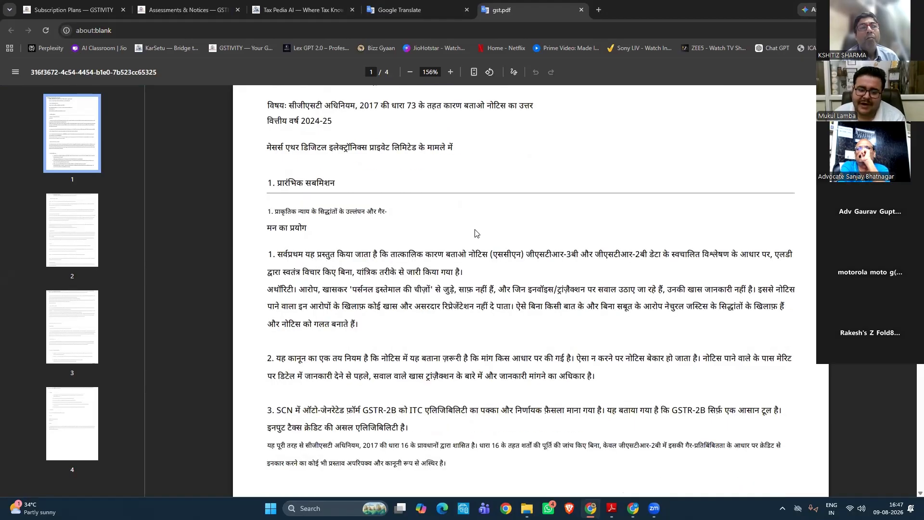
scroll(476, 233, down, 2)
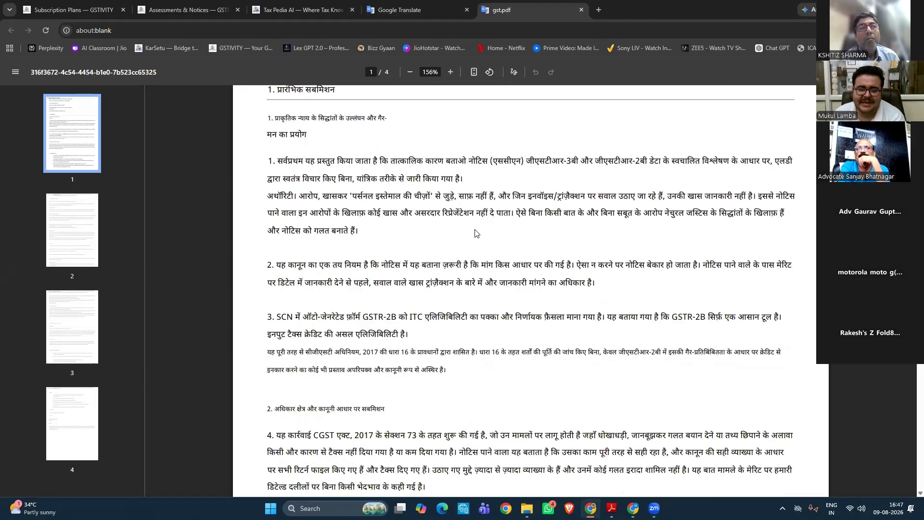
scroll(476, 234, down, 3)
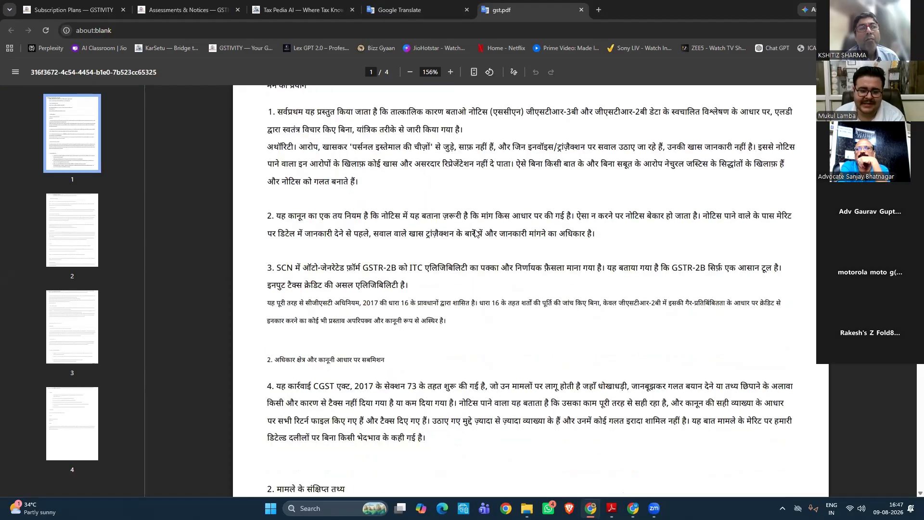
scroll(476, 233, down, 5)
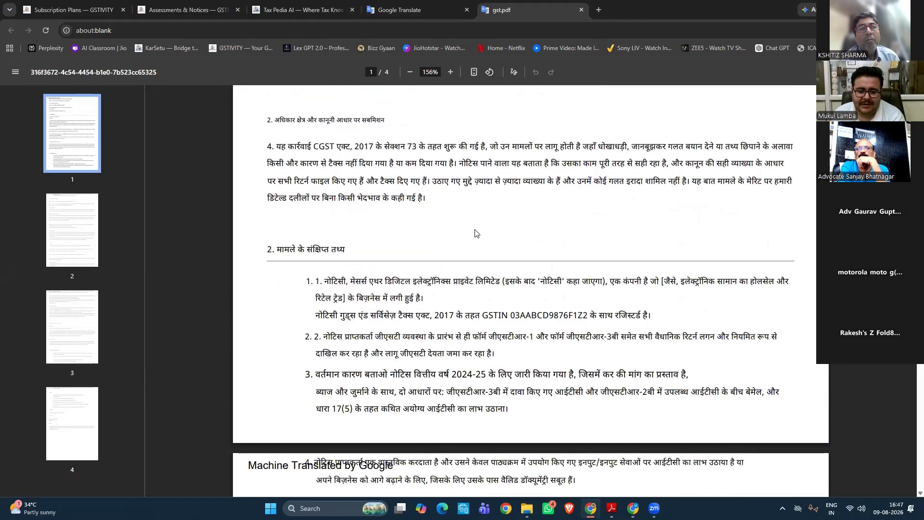
scroll(476, 234, down, 7)
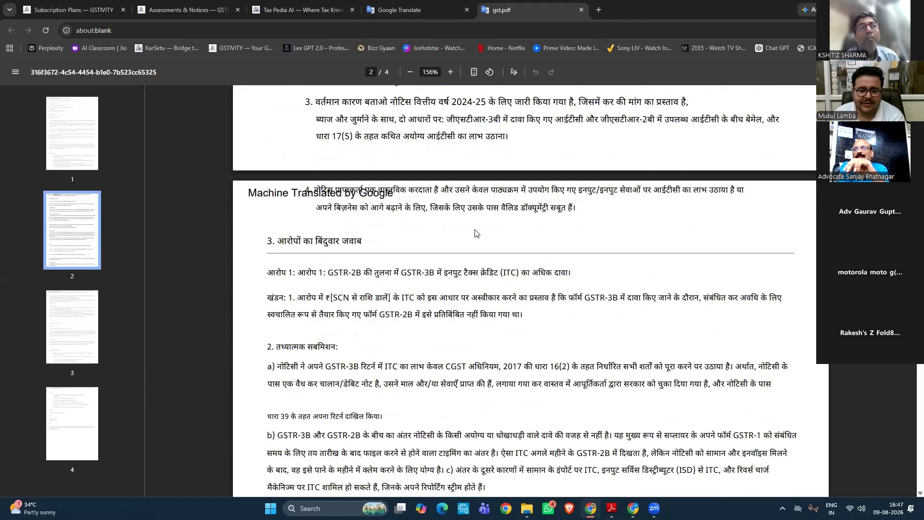
scroll(476, 233, down, 2)
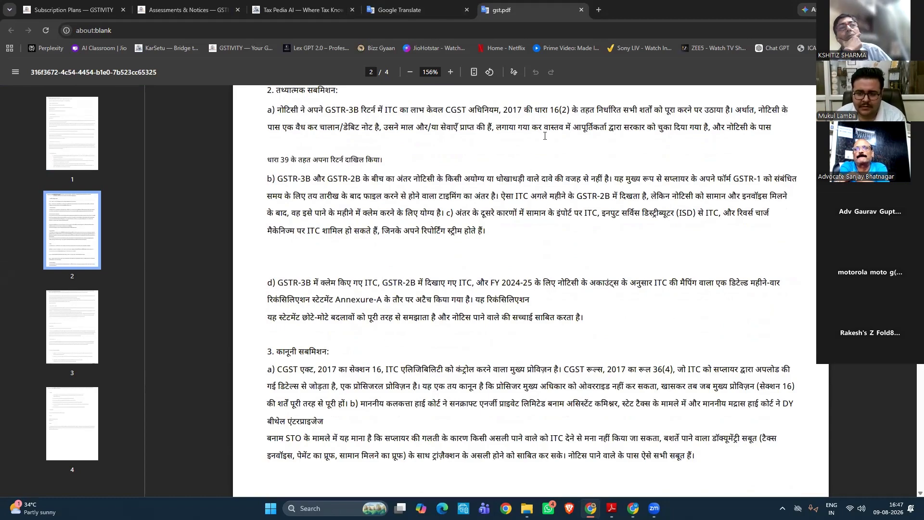
scroll(545, 136, up, 10)
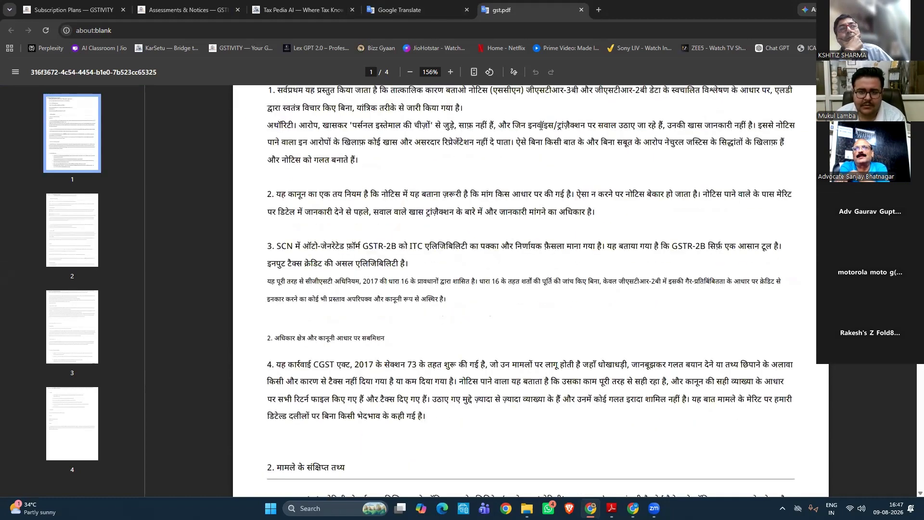
scroll(541, 126, up, 5)
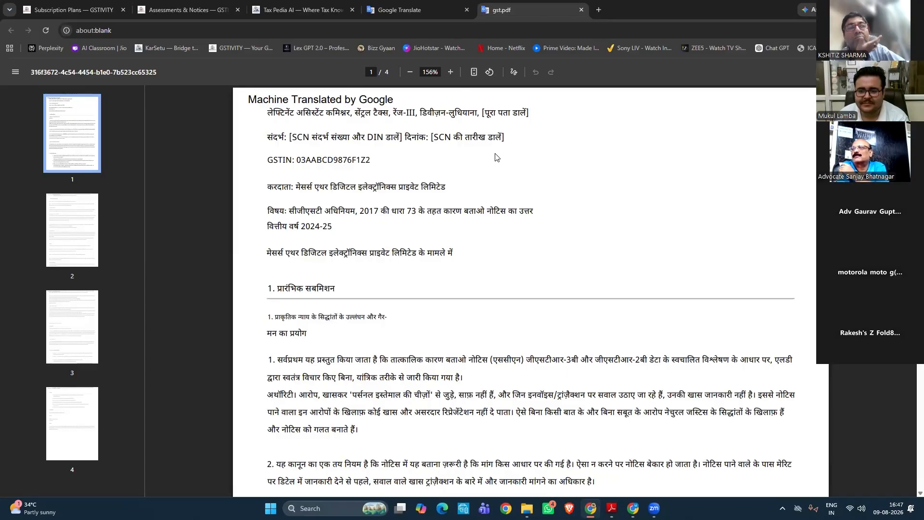
click(582, 11)
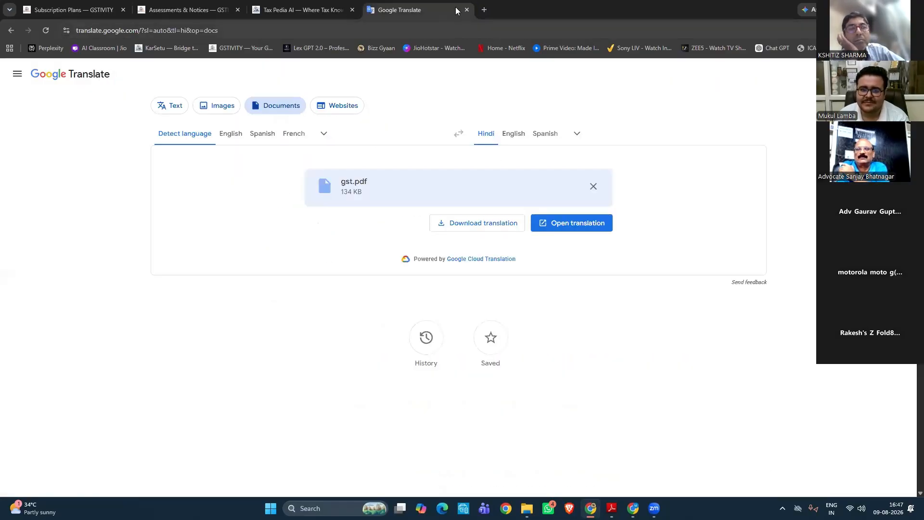
click(466, 10)
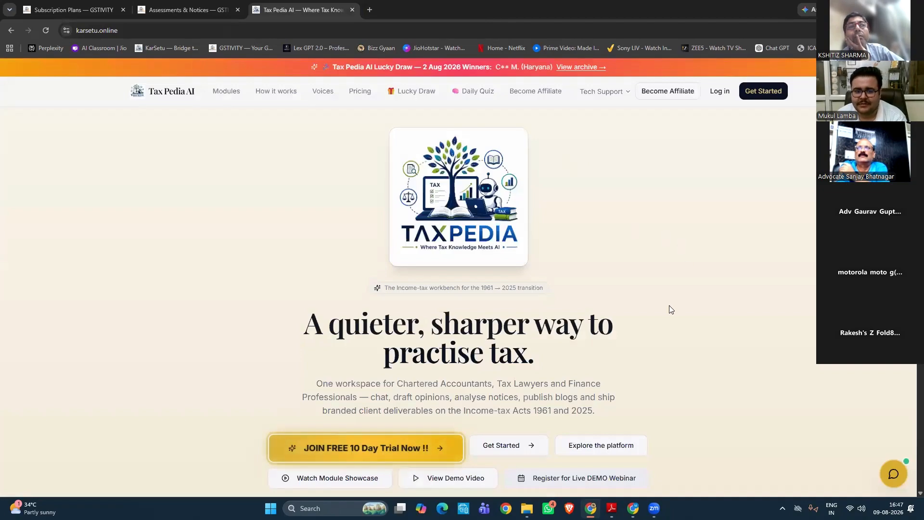